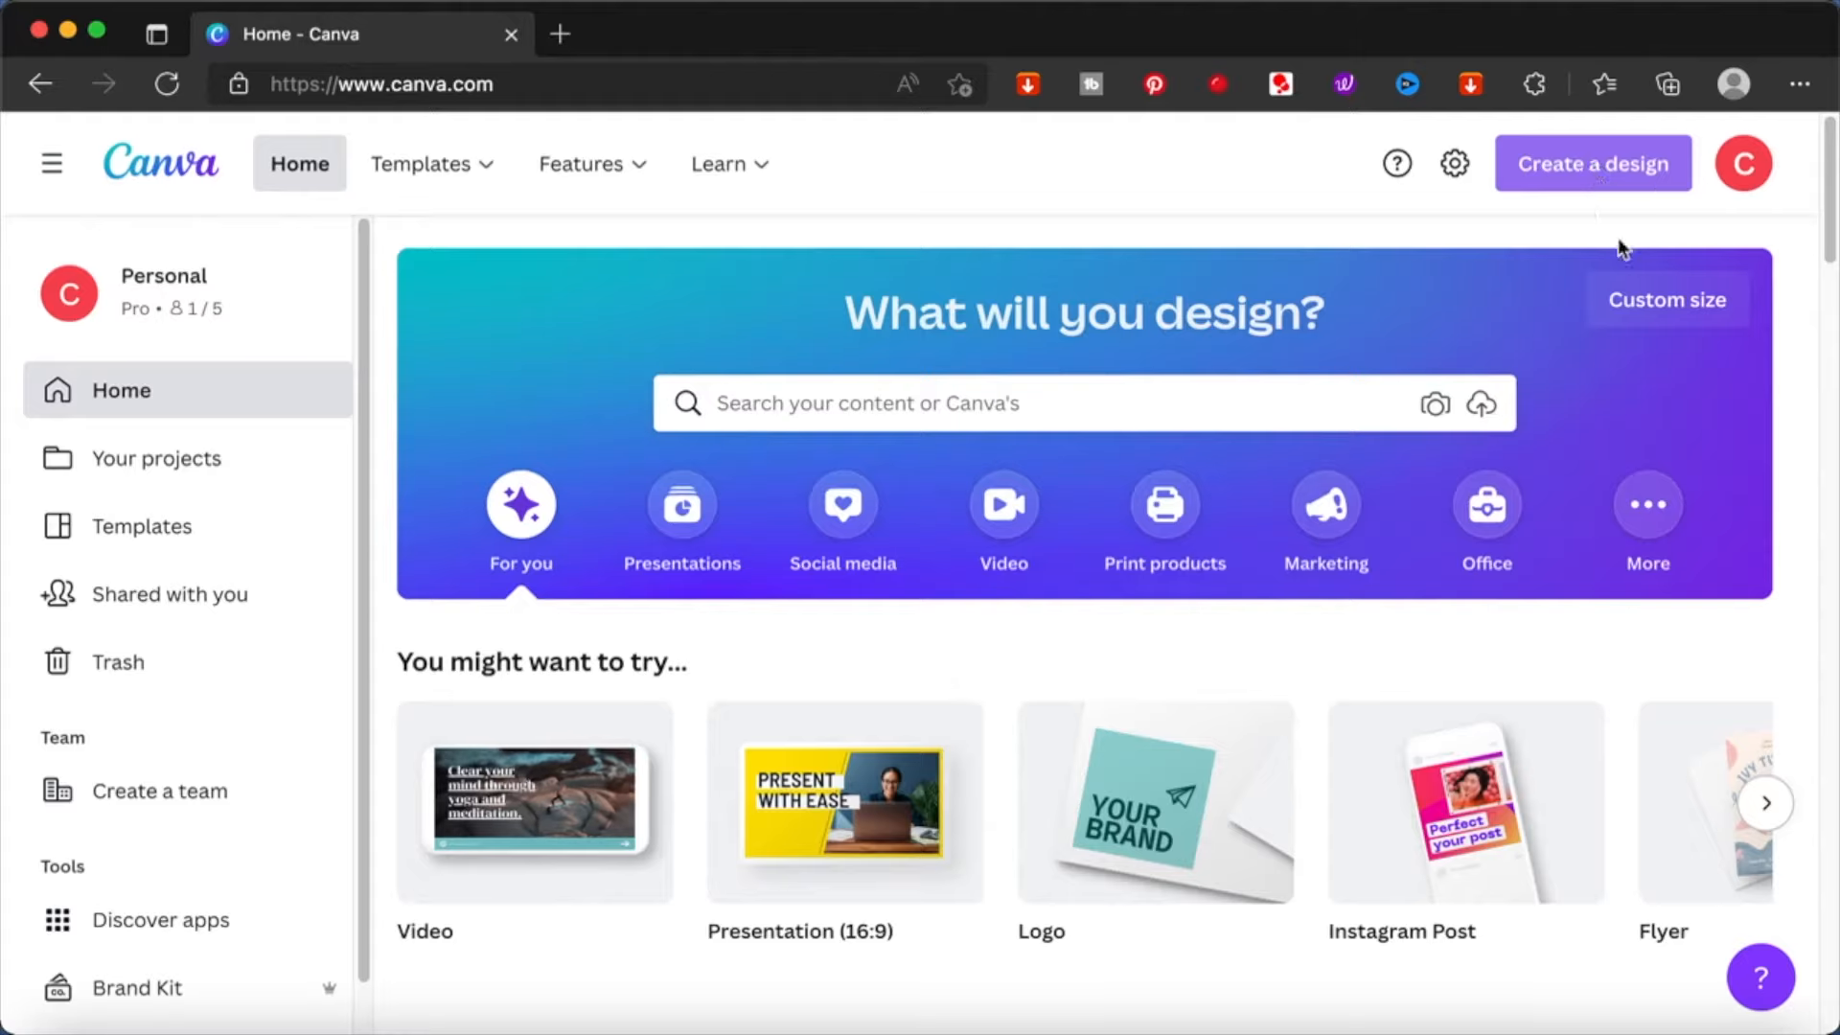
# - Search Canva's templates for "DIGITAL PLANNER"
pyautogui.click(1081, 405)
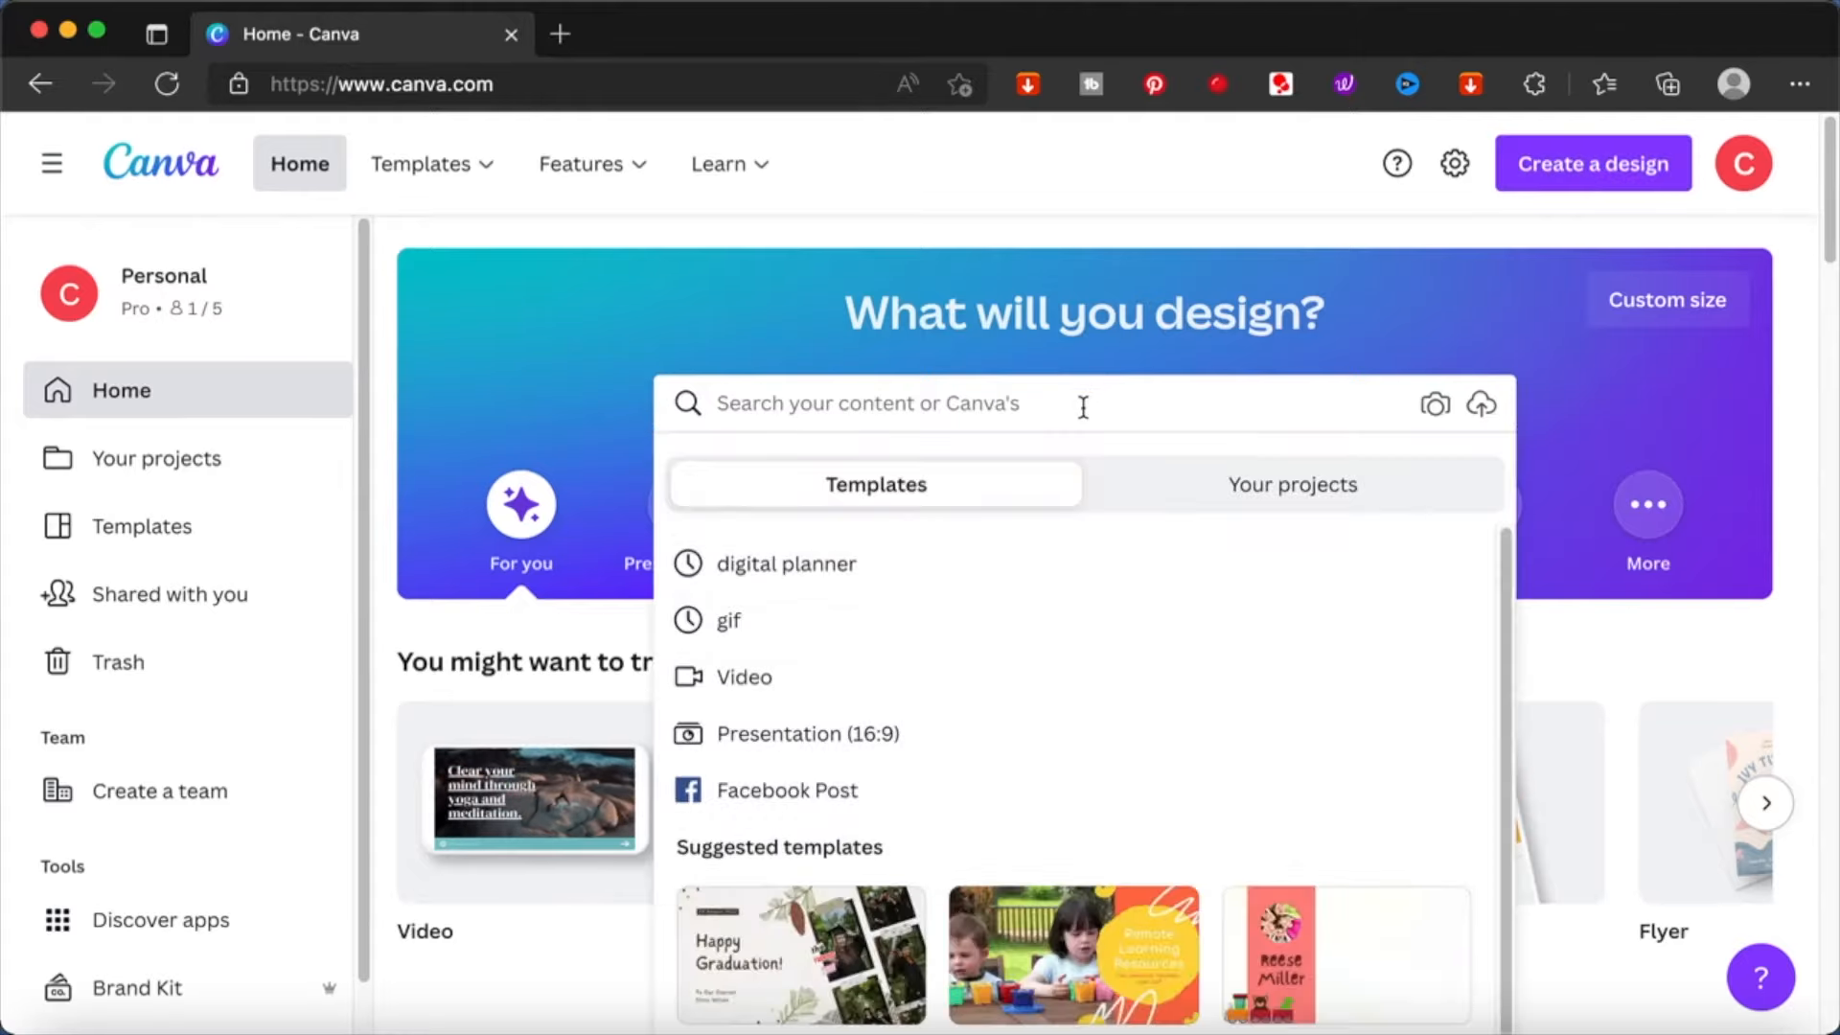
pyautogui.write('DIGITAL PLA')
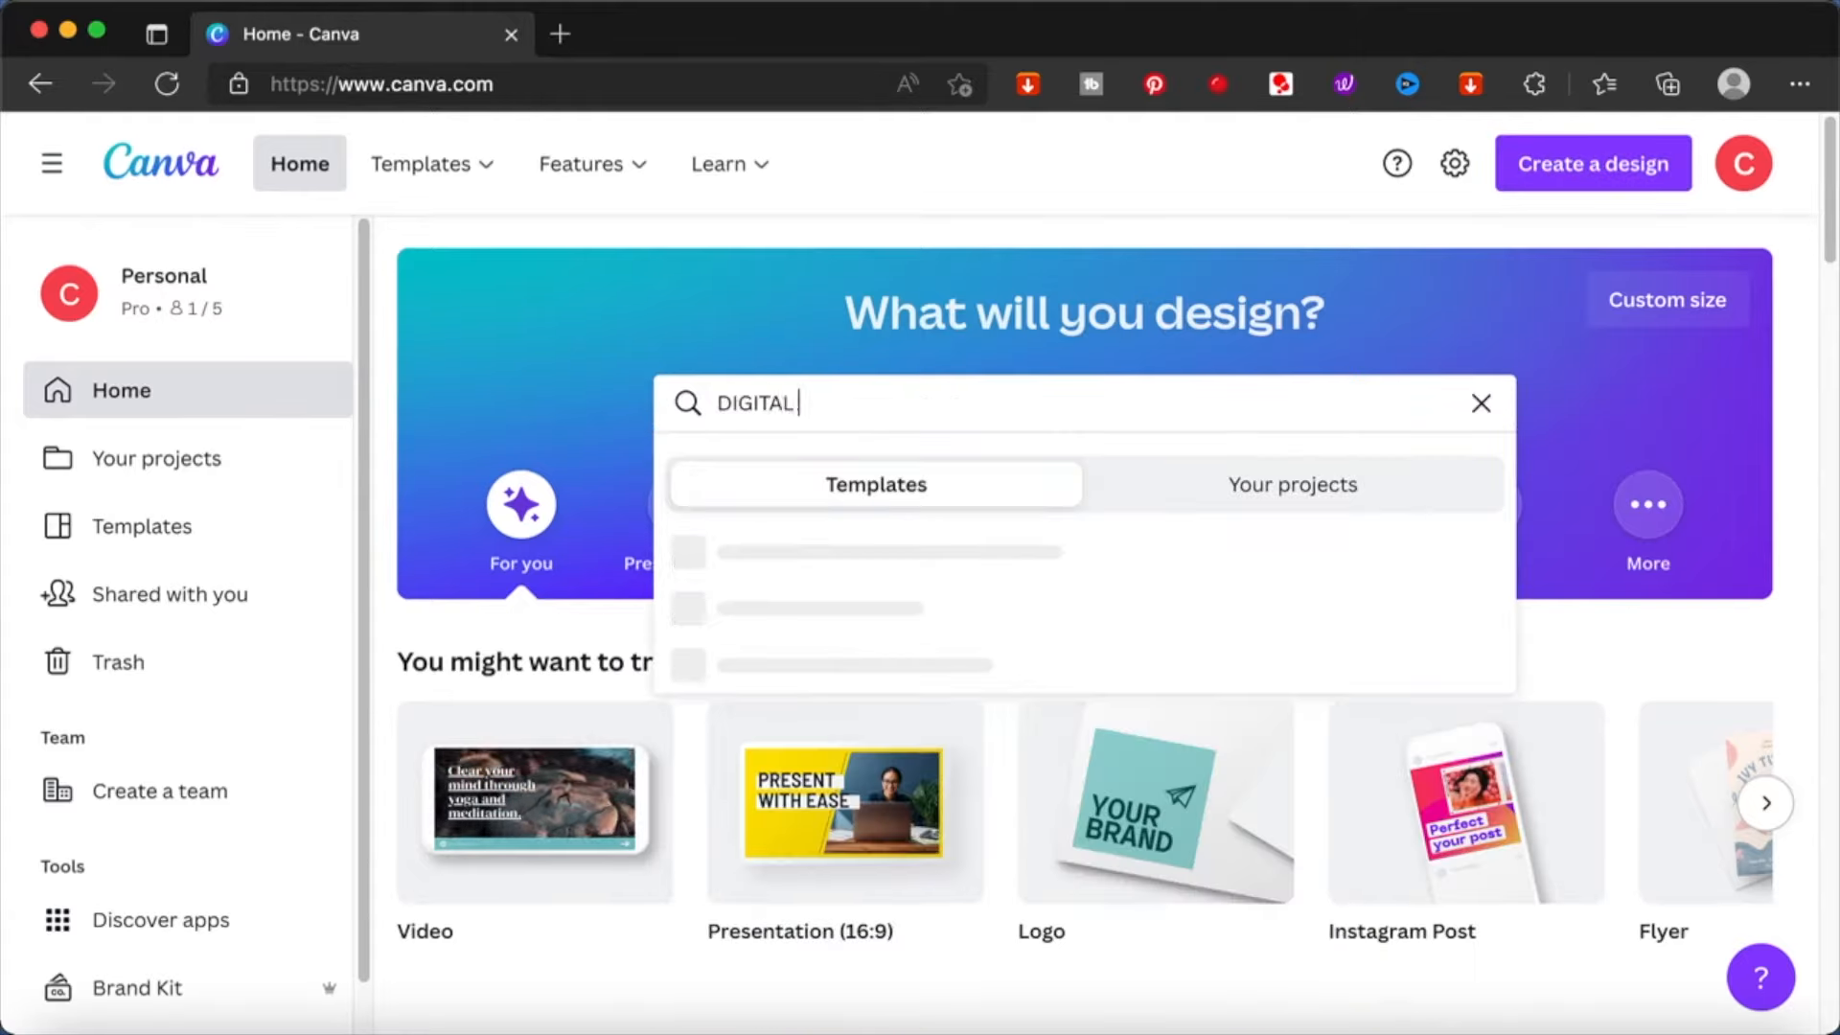
pyautogui.write('NNER')
pyautogui.press('Return')
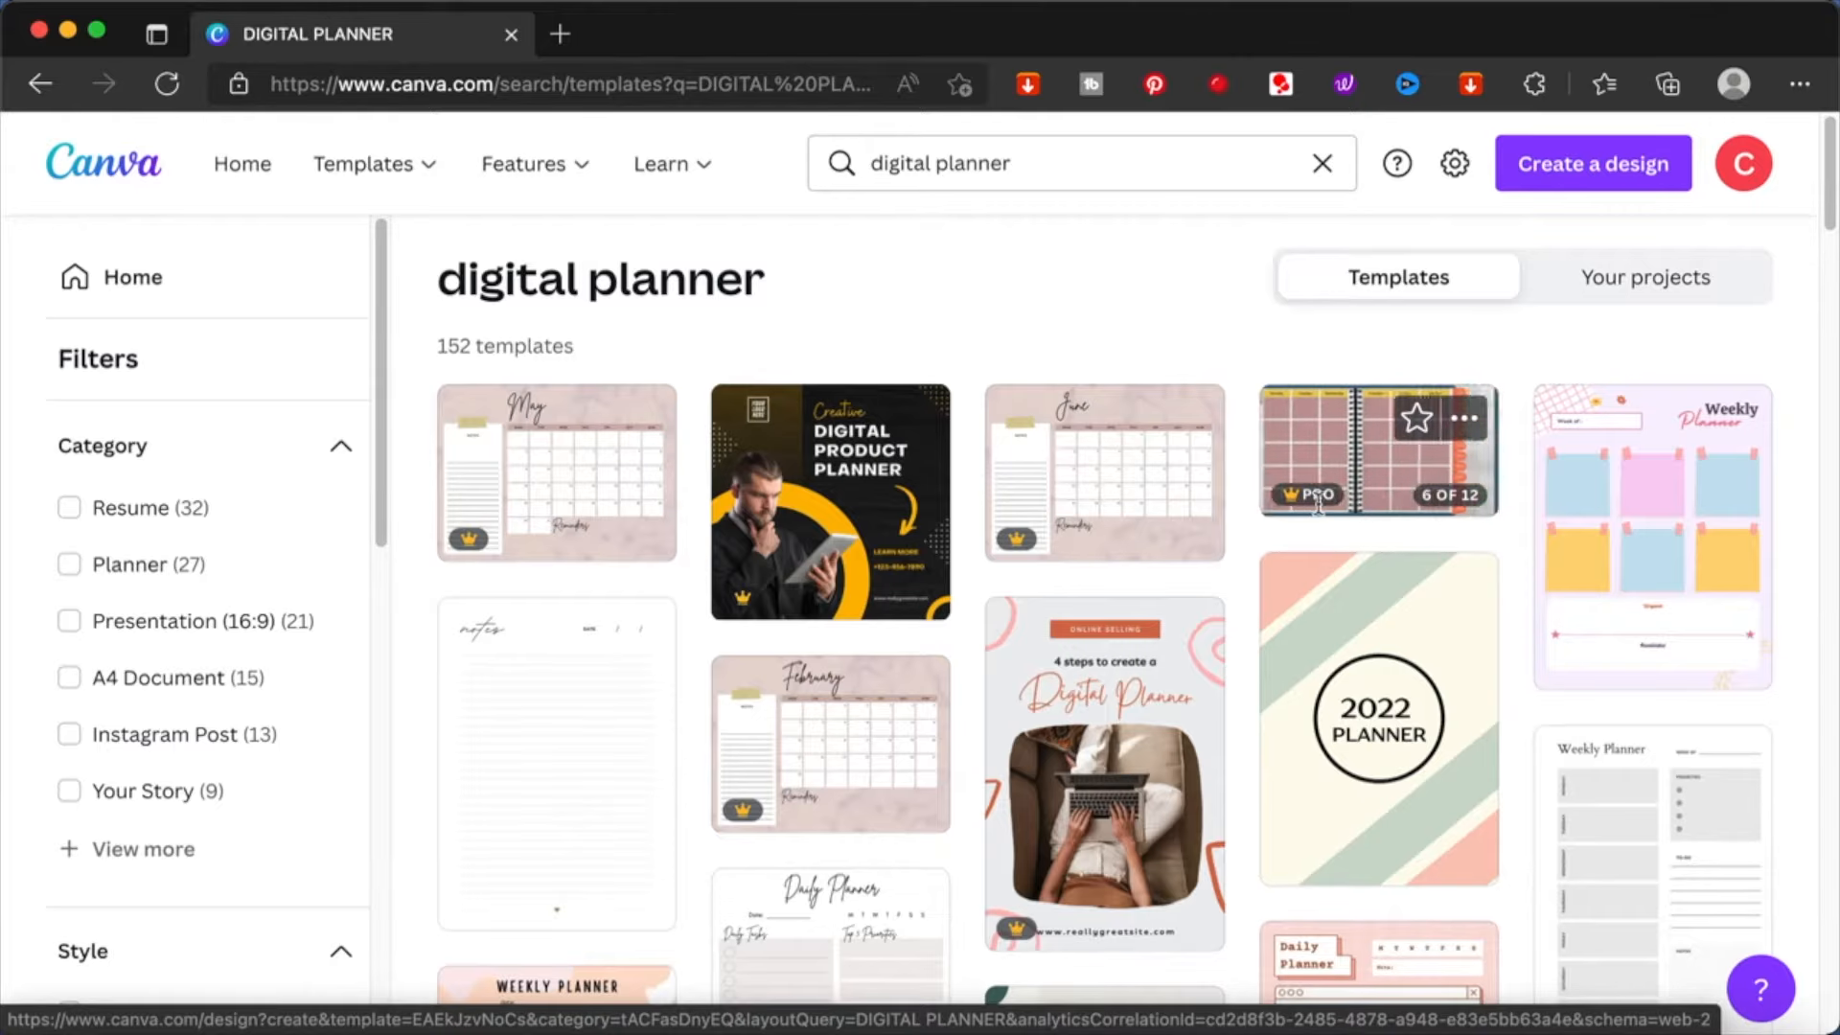
# - Browse the digital planner template results to compare the available layouts and styles
pyautogui.scroll(-1, 1531, 623)
pyautogui.scroll(-3, 1531, 619)
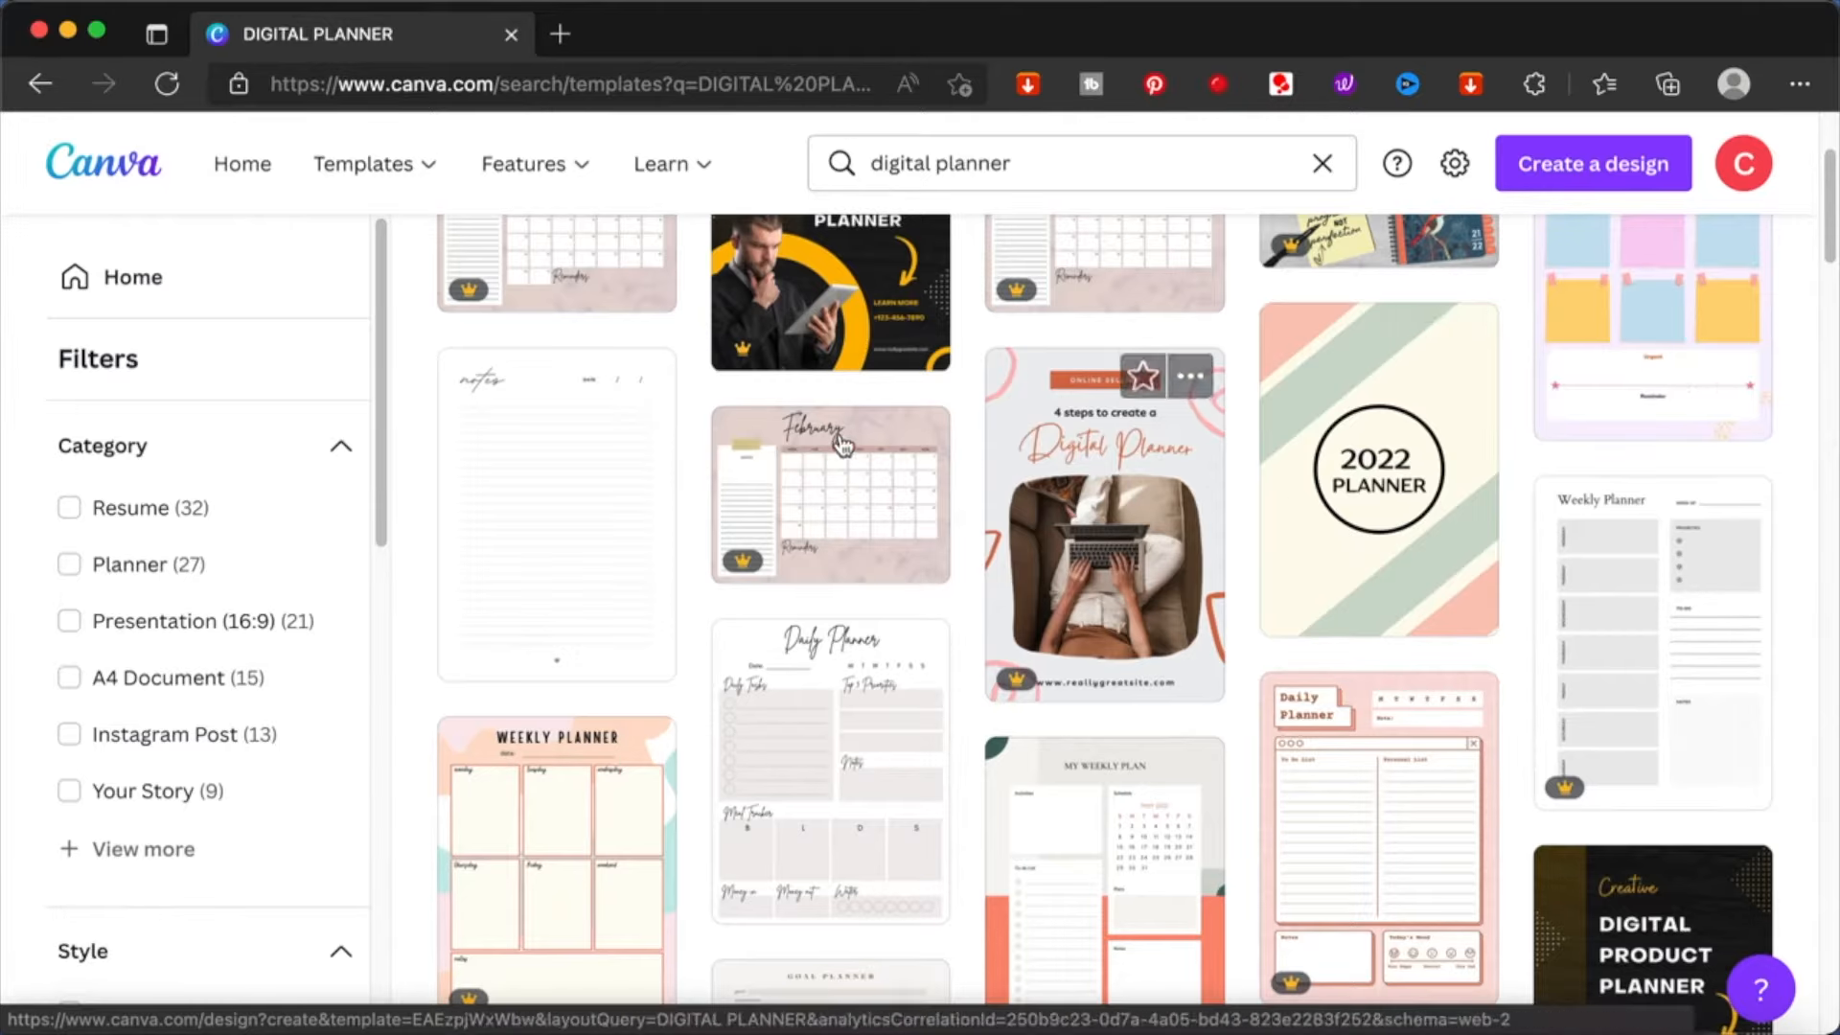
pyautogui.scroll(-5, 563, 526)
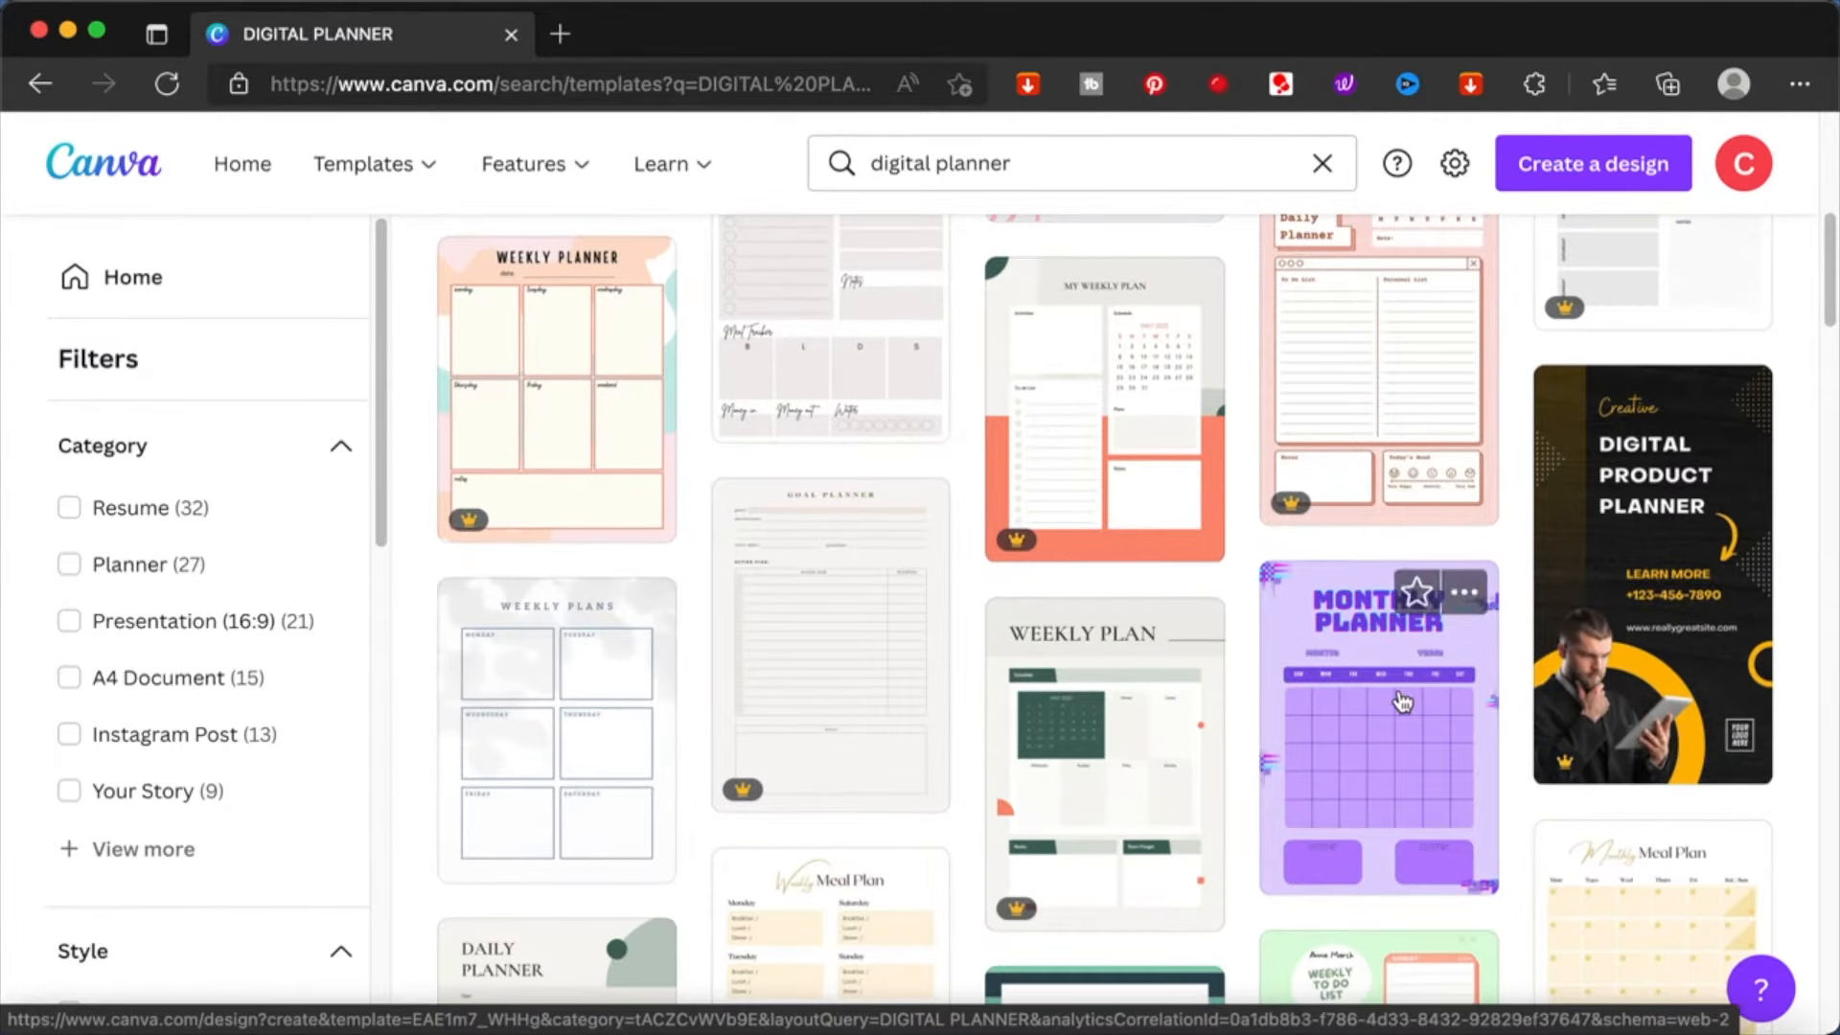
pyautogui.scroll(-3, 1038, 736)
pyautogui.scroll(-3, 1038, 736)
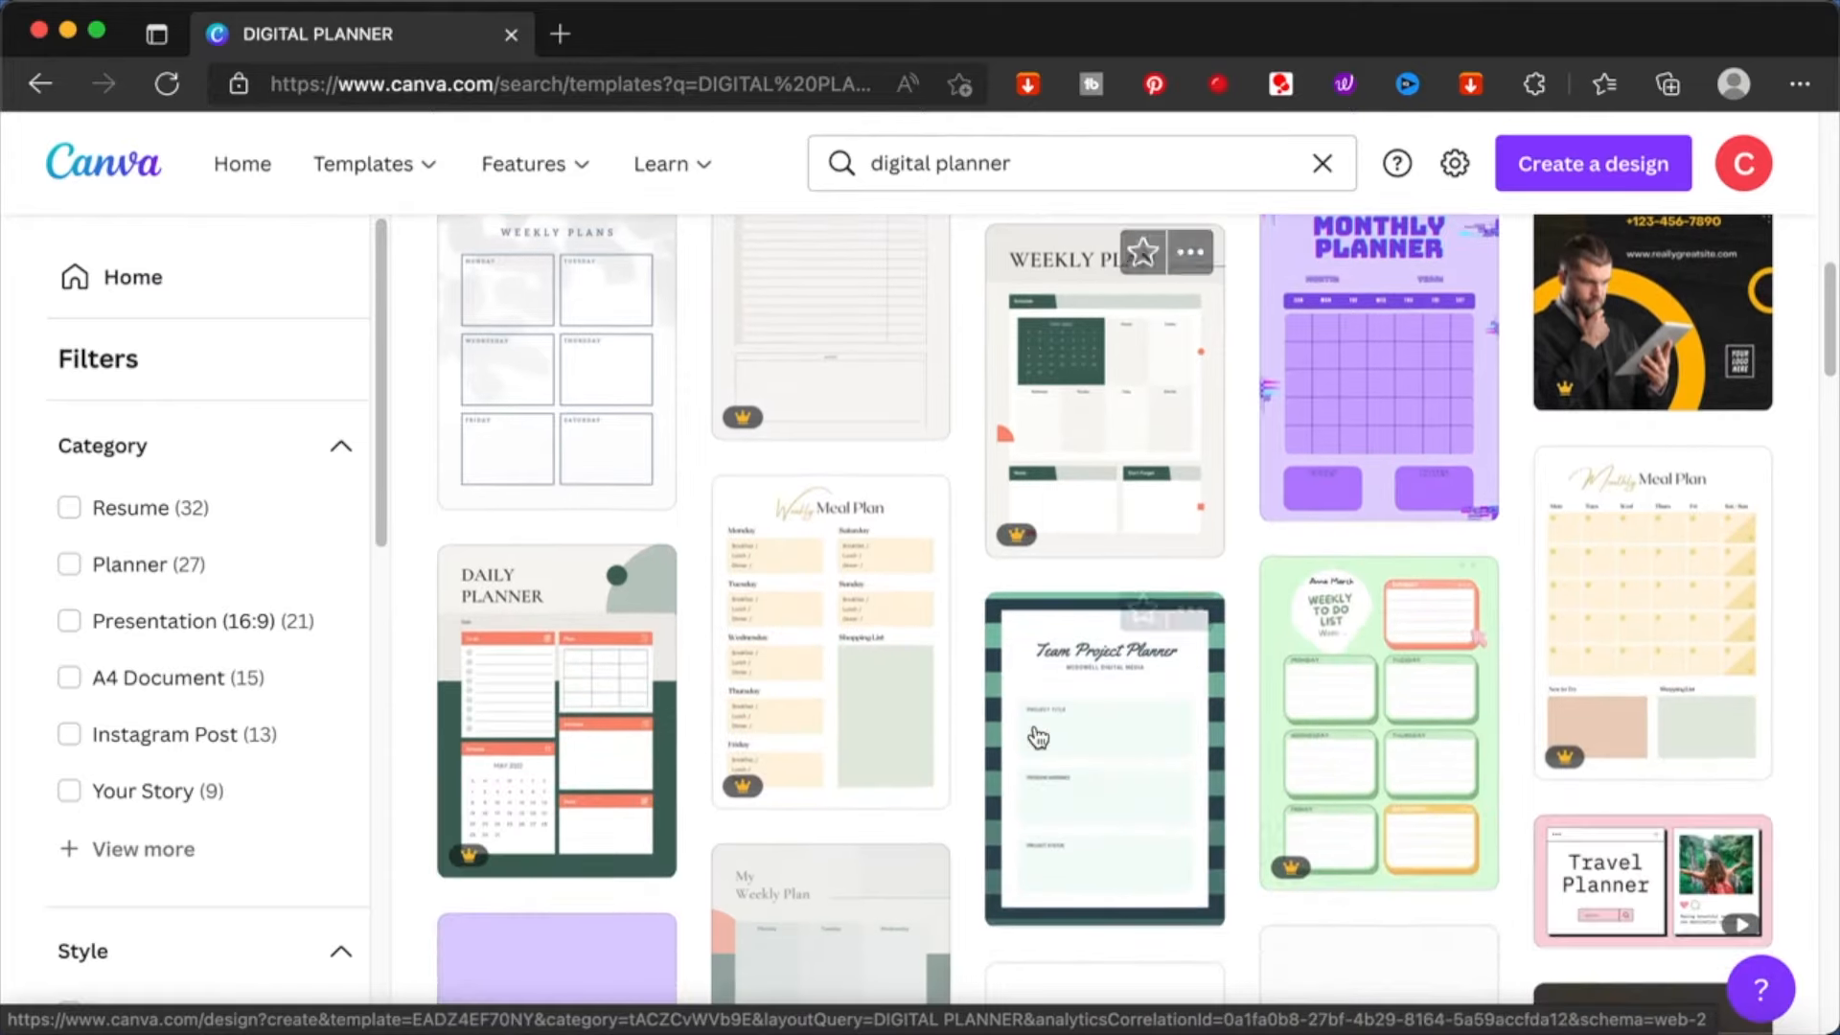
pyautogui.scroll(-5, 1038, 736)
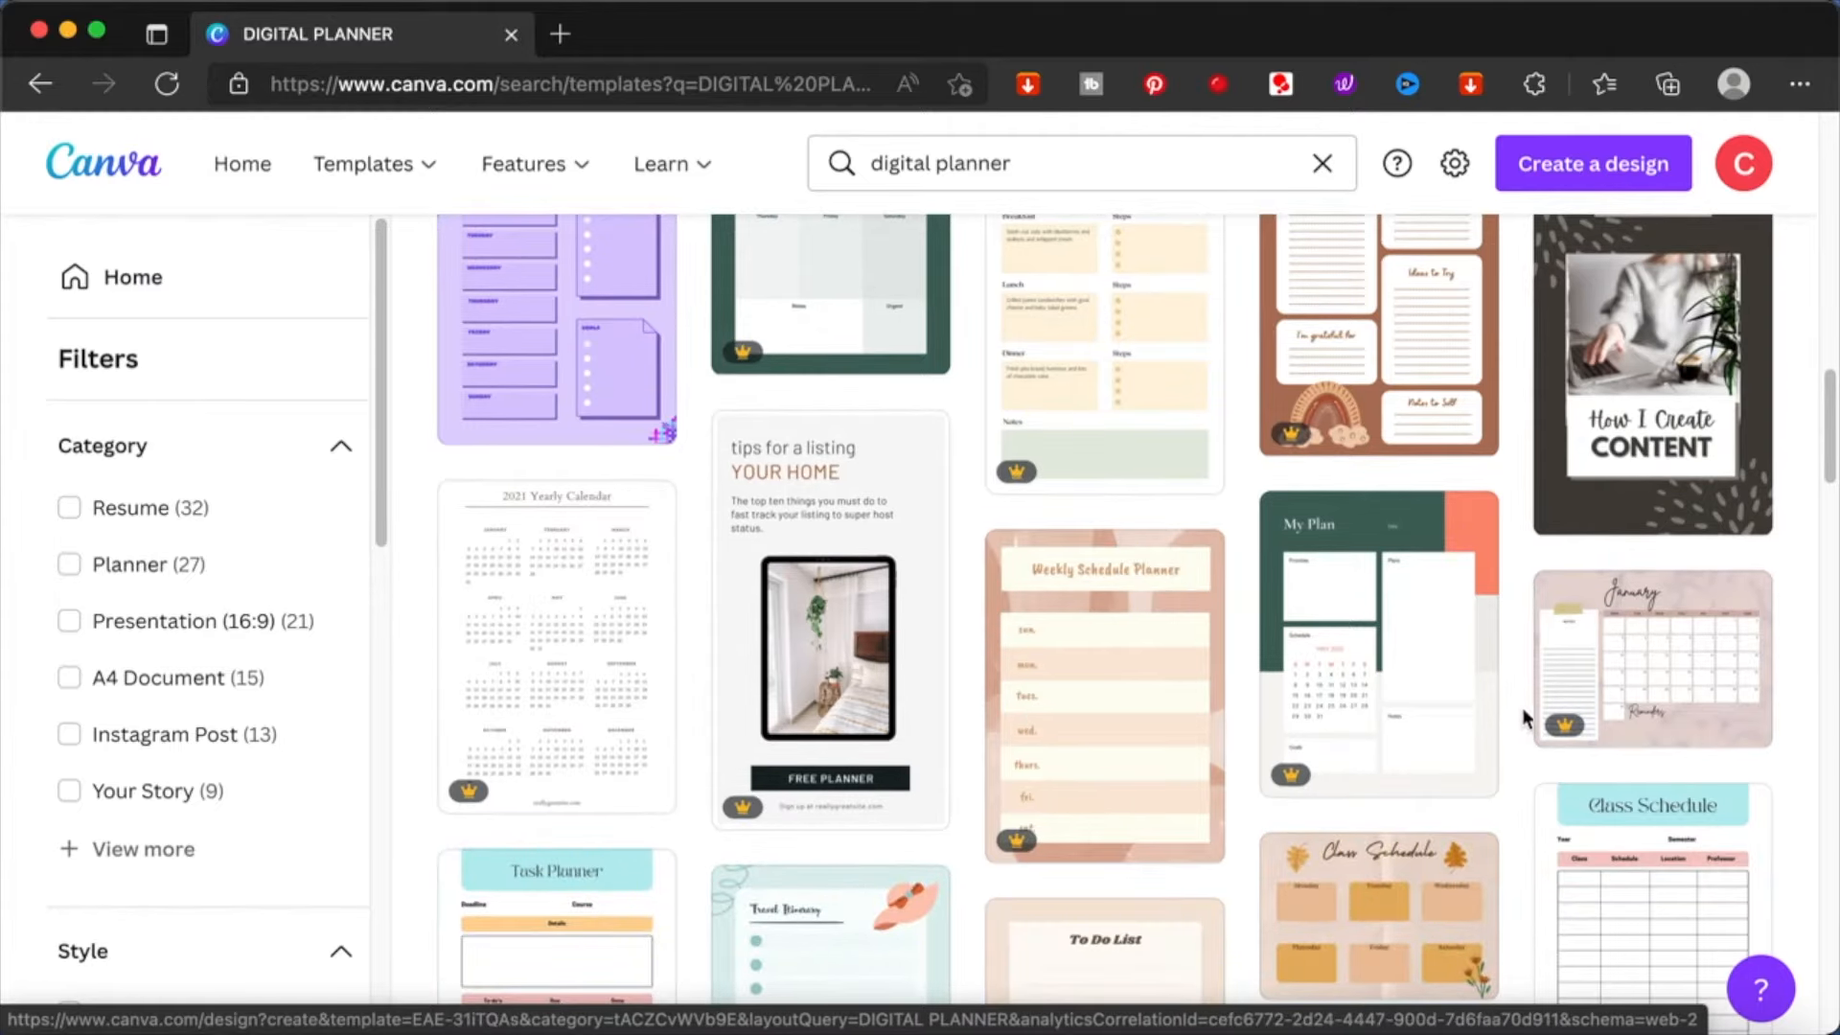
pyautogui.scroll(-7, 1629, 719)
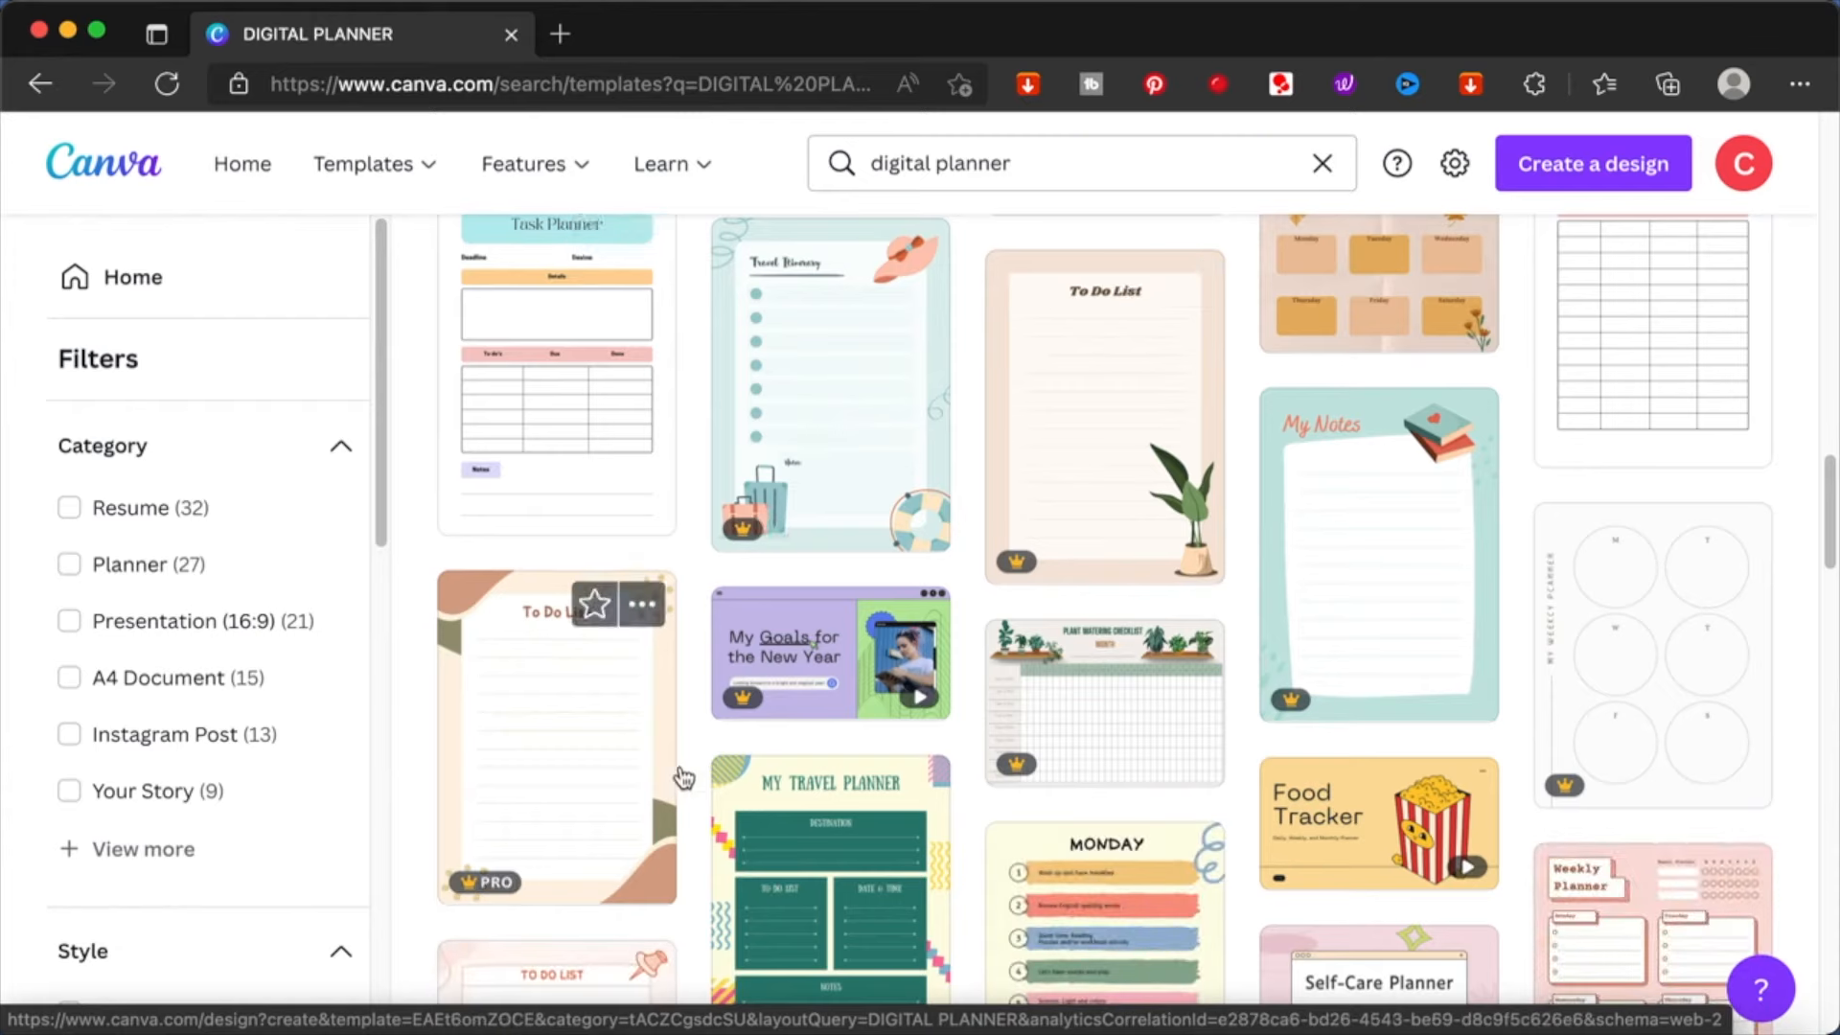
pyautogui.scroll(8, 1452, 705)
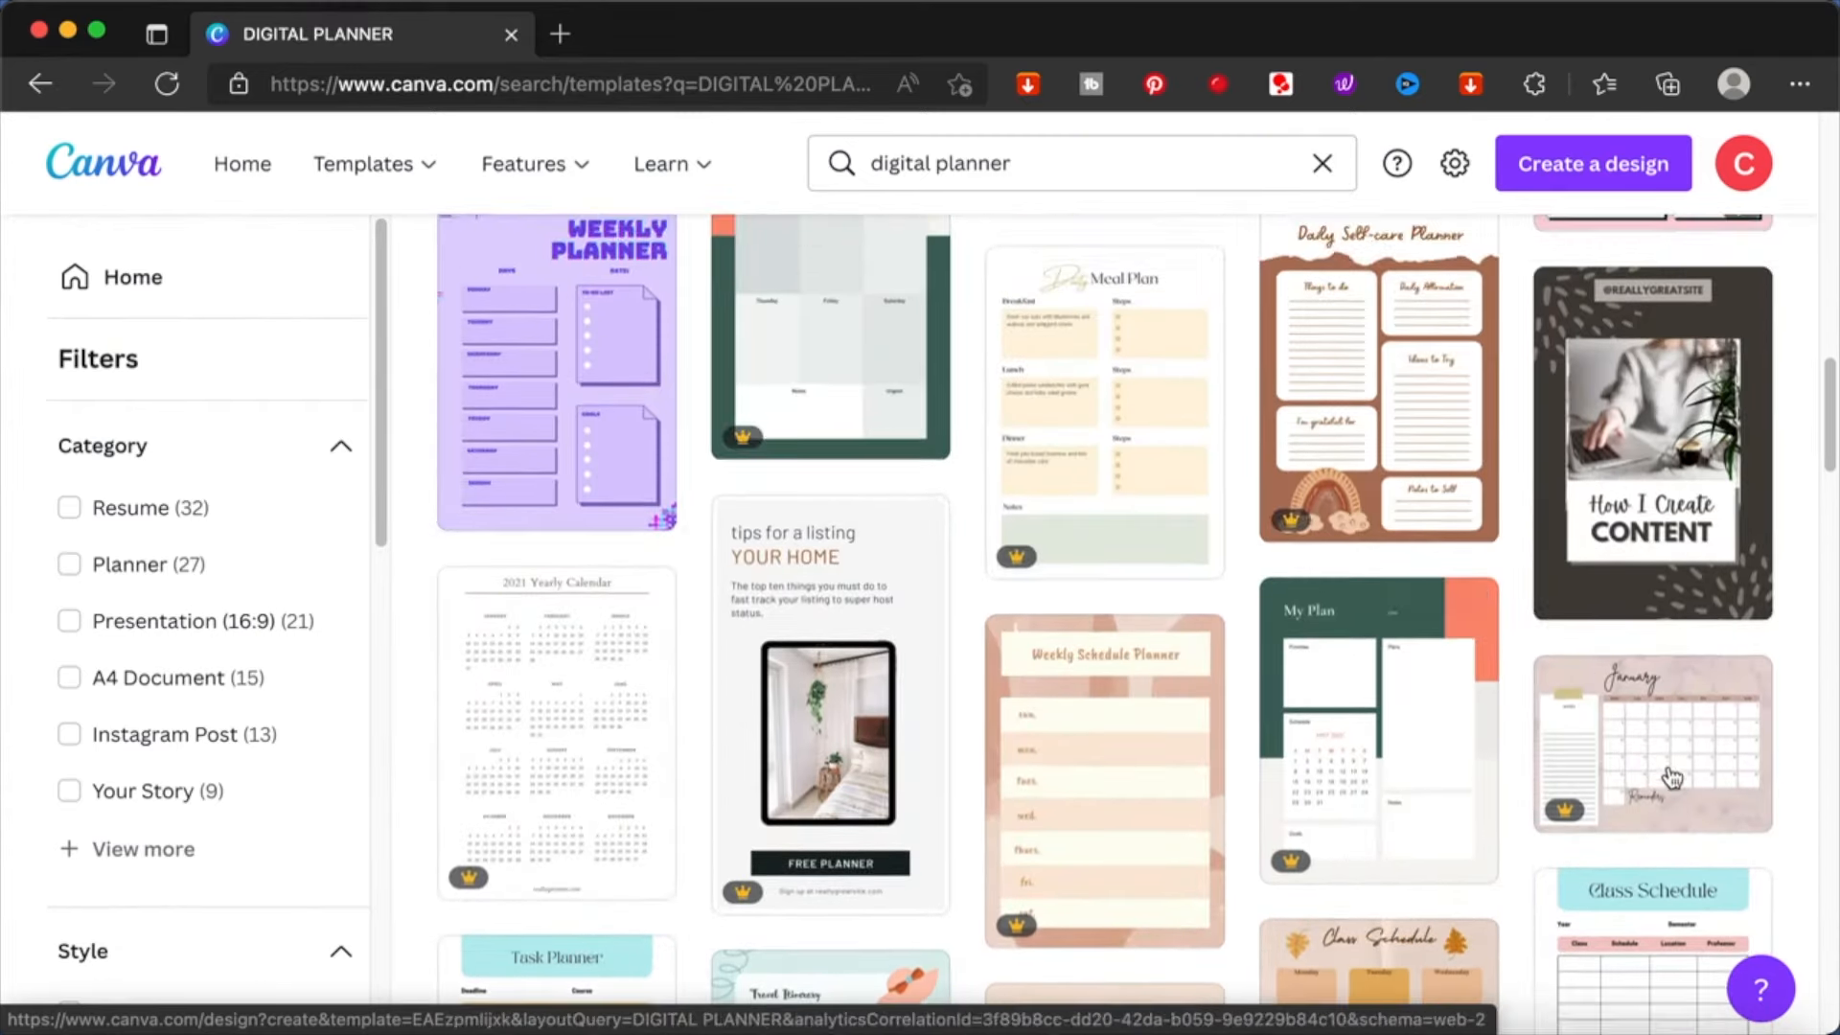
pyautogui.scroll(5, 1667, 752)
pyautogui.scroll(-1, 1668, 753)
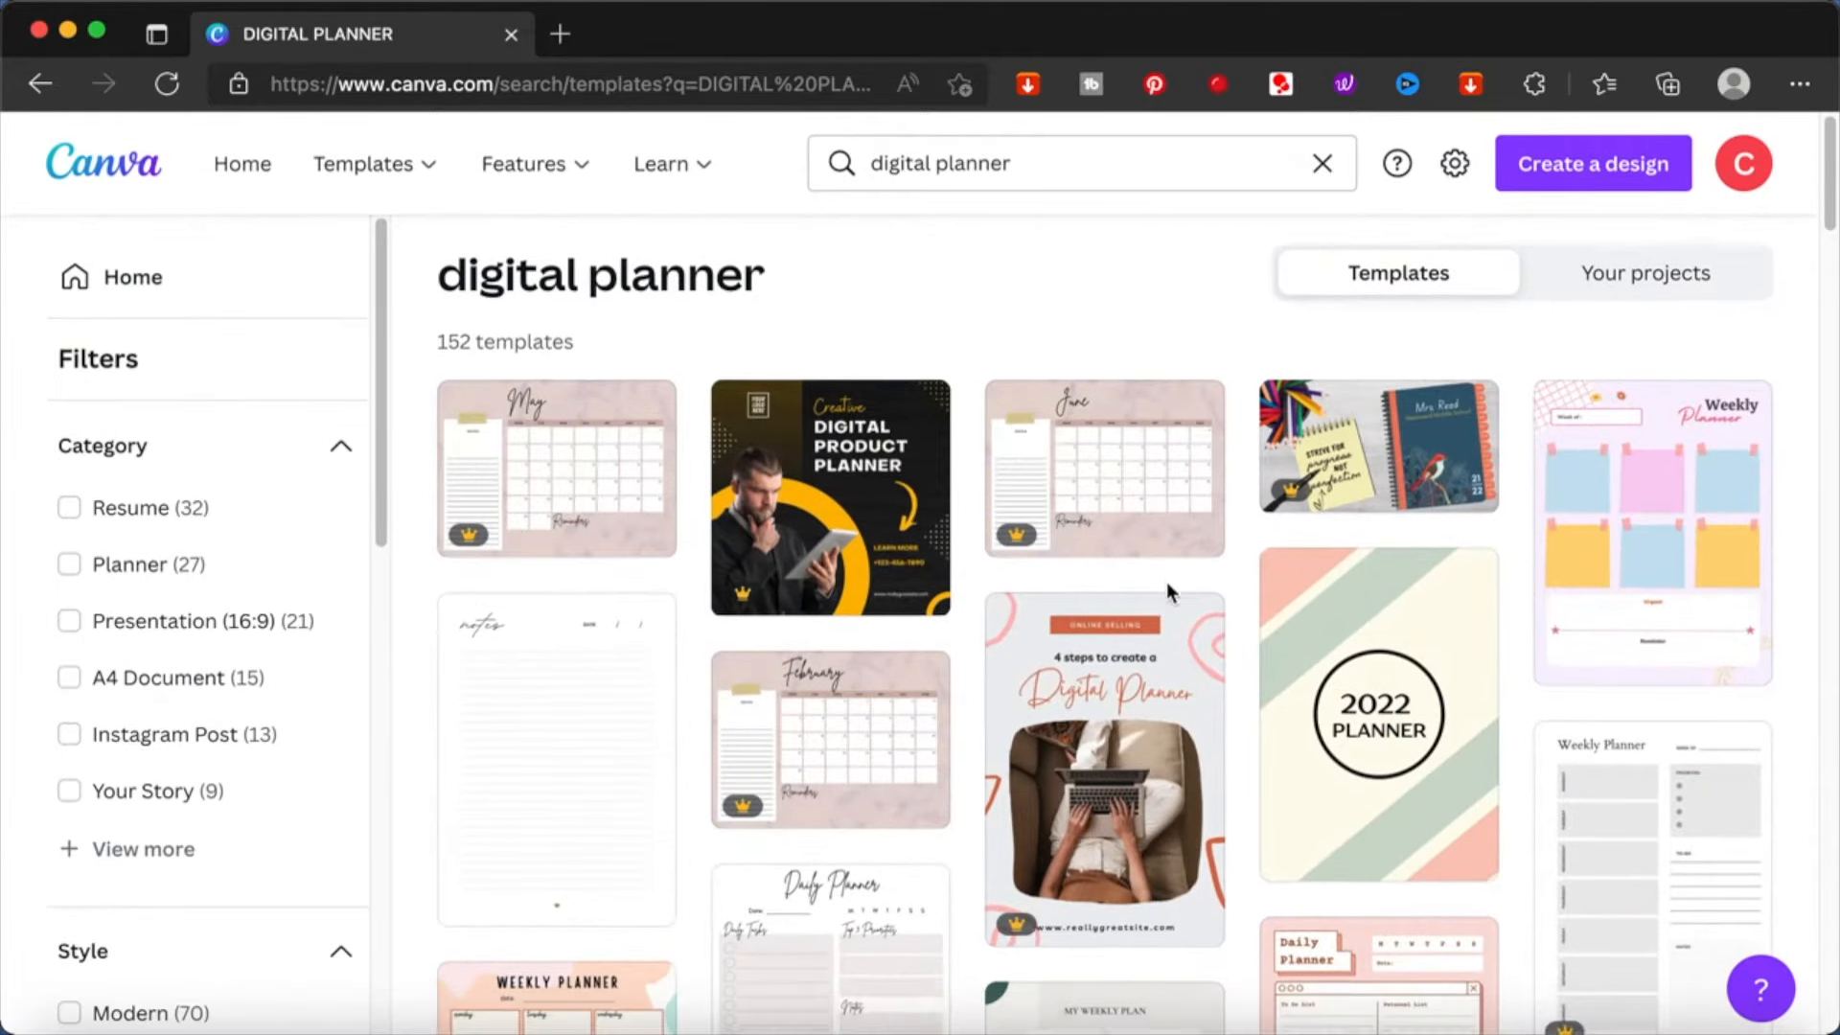
pyautogui.scroll(-3, 1165, 582)
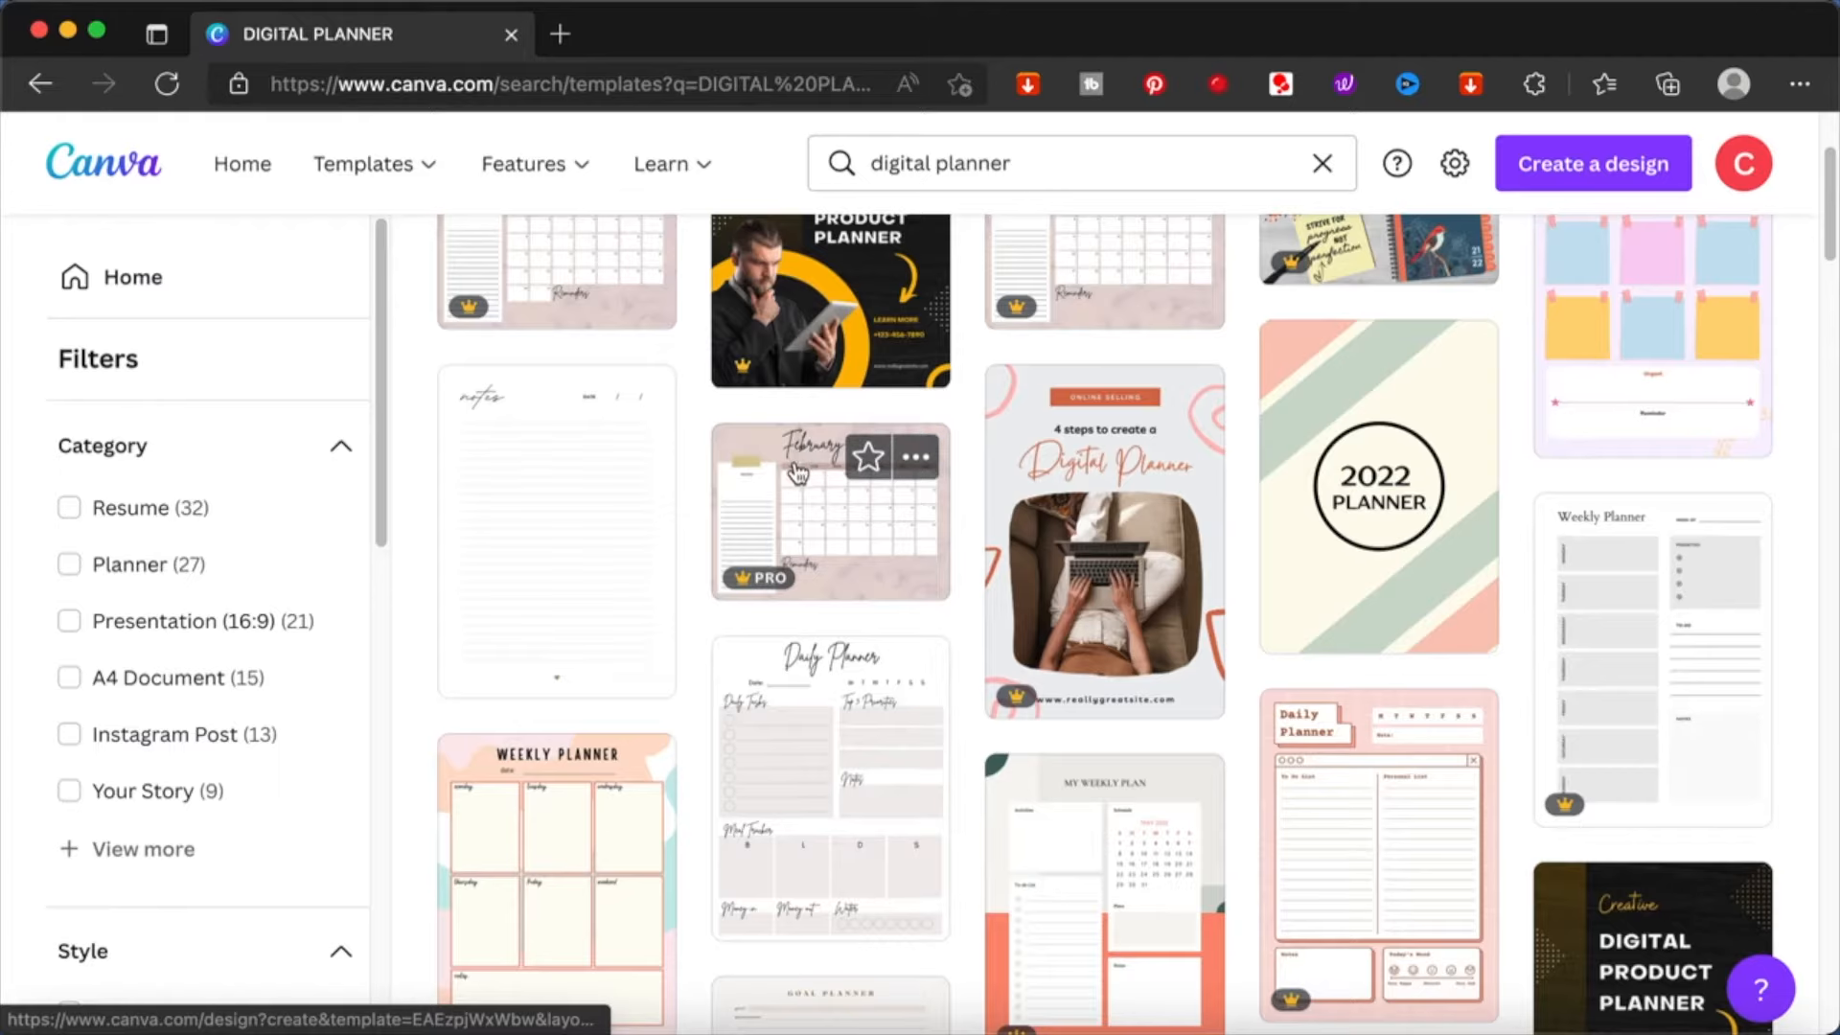
pyautogui.scroll(3, 801, 482)
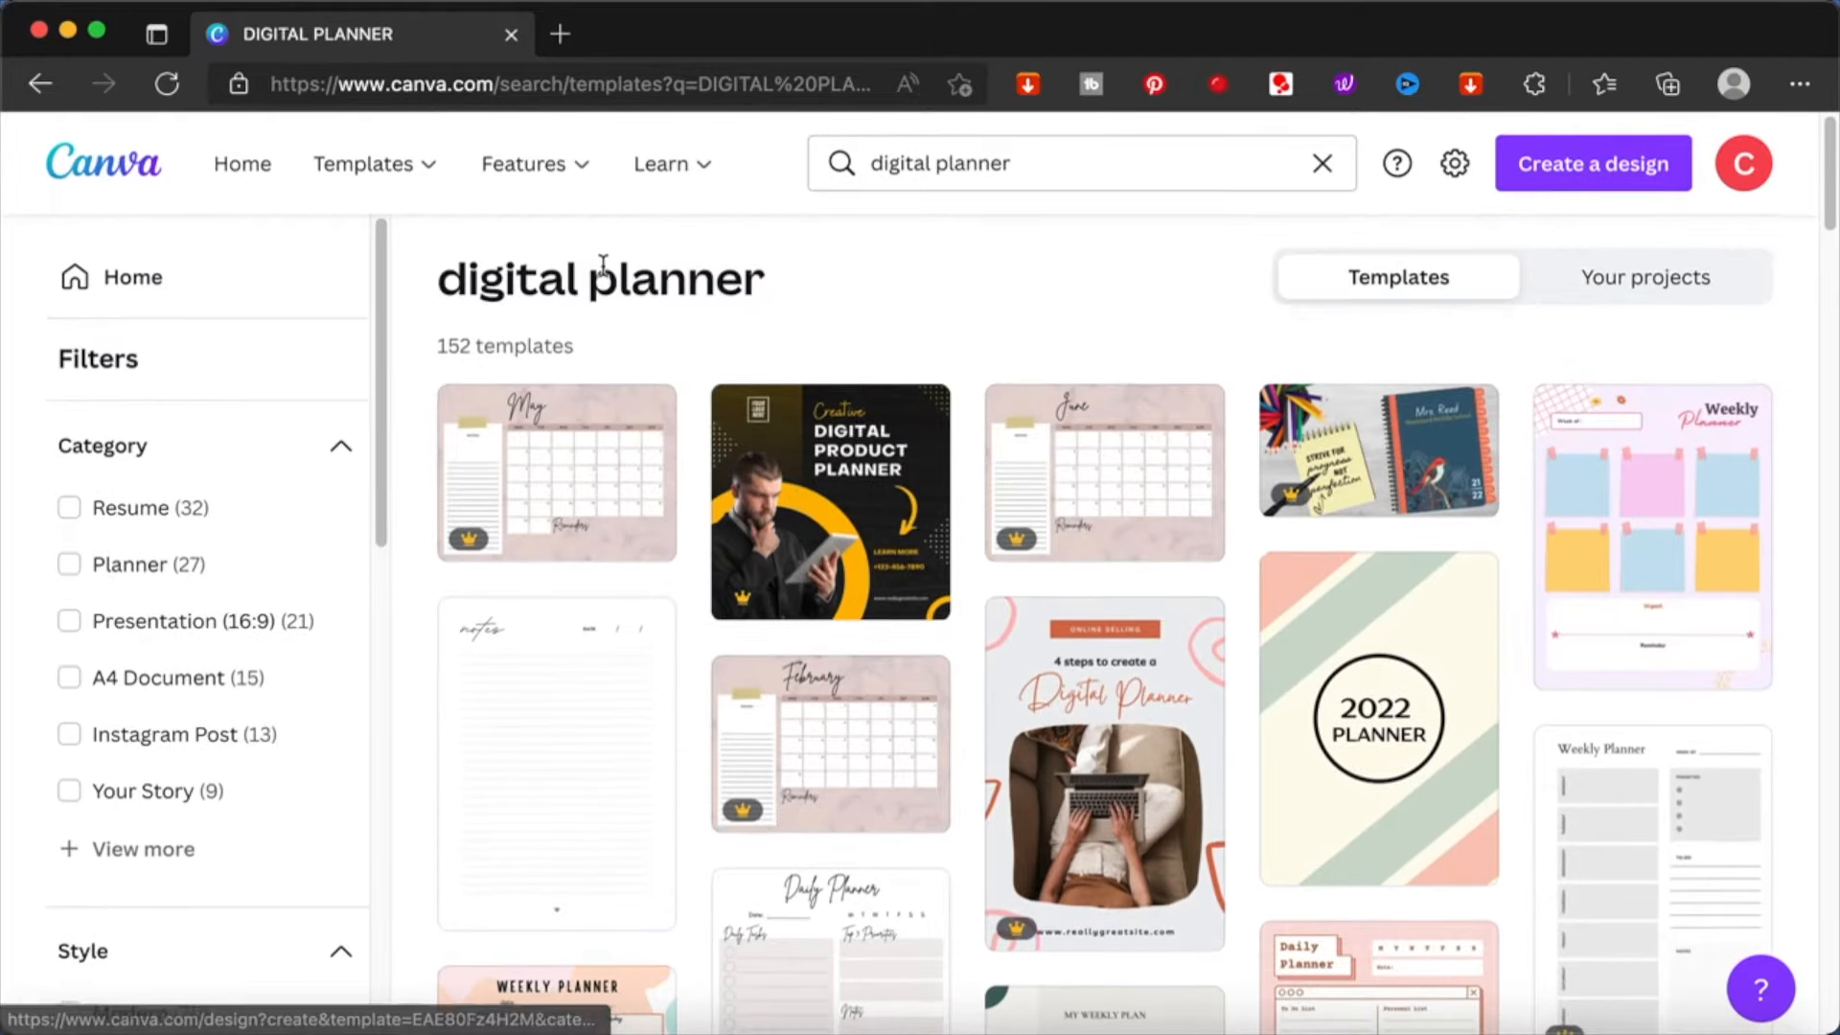
# - Search the design types for "PLANNER" and create a blank design from the first Planner type
pyautogui.click(1620, 173)
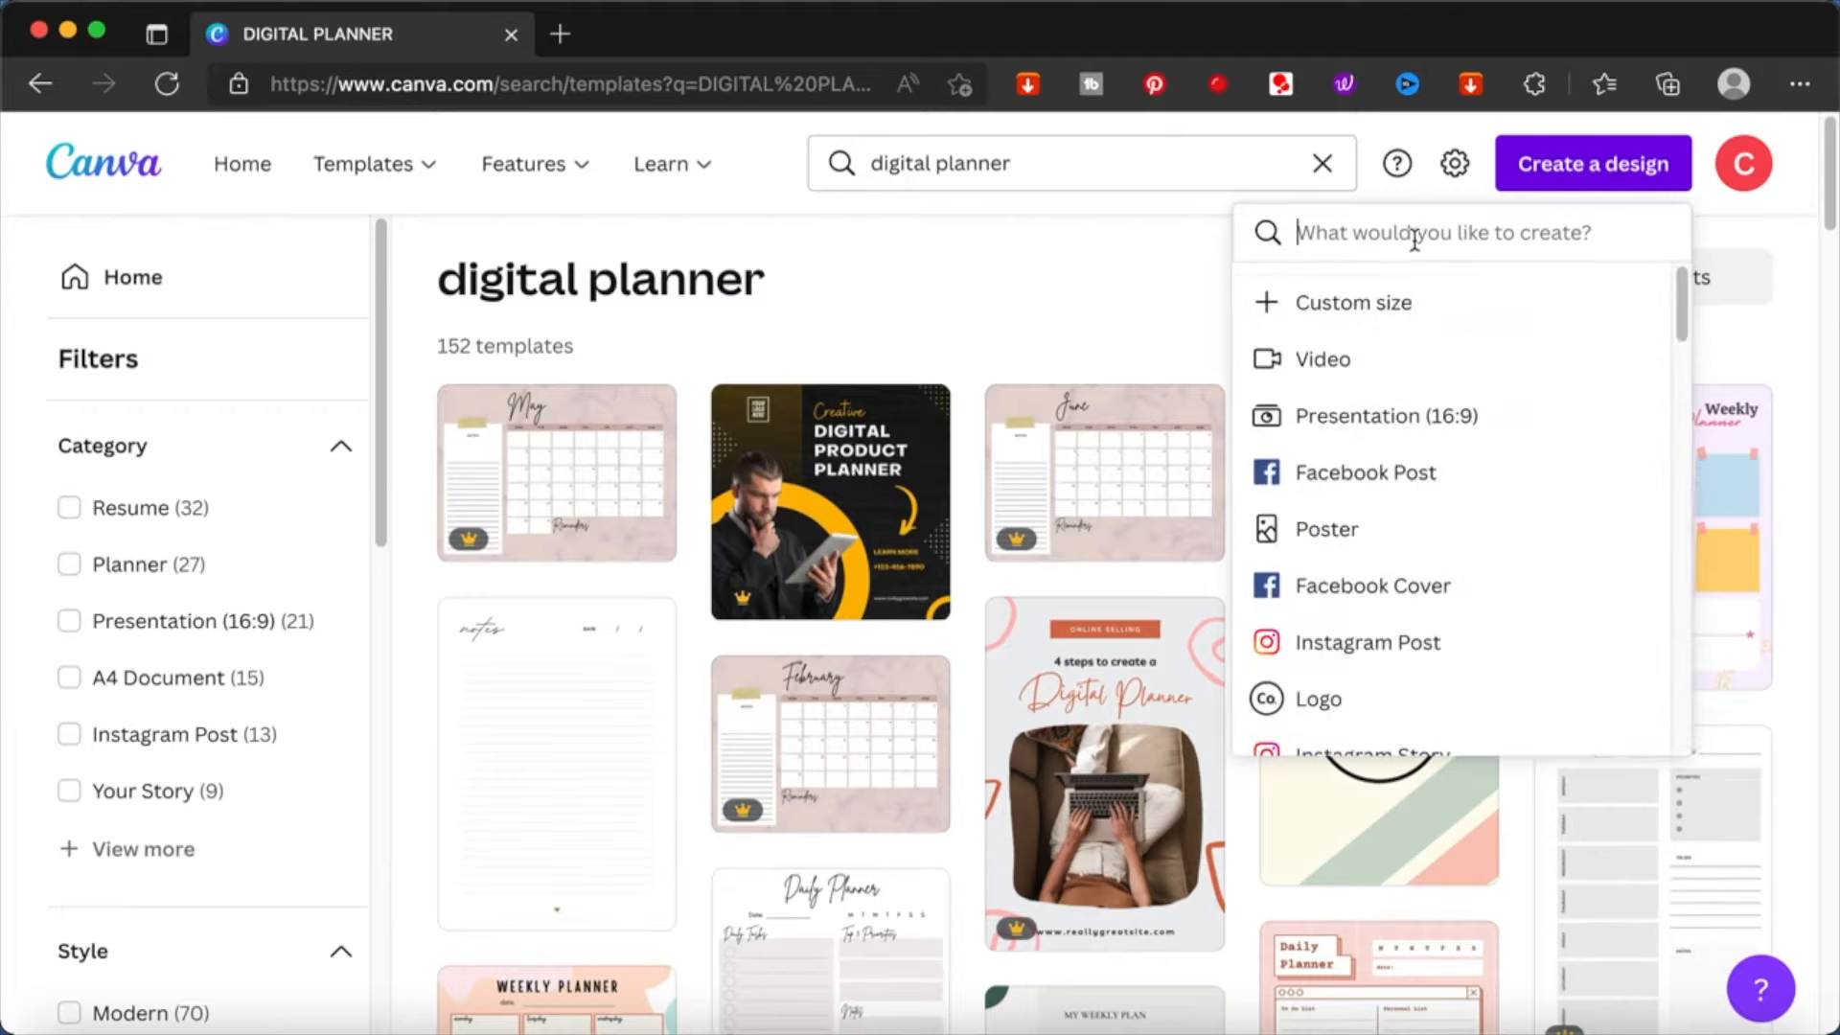
pyautogui.write('PLANNER')
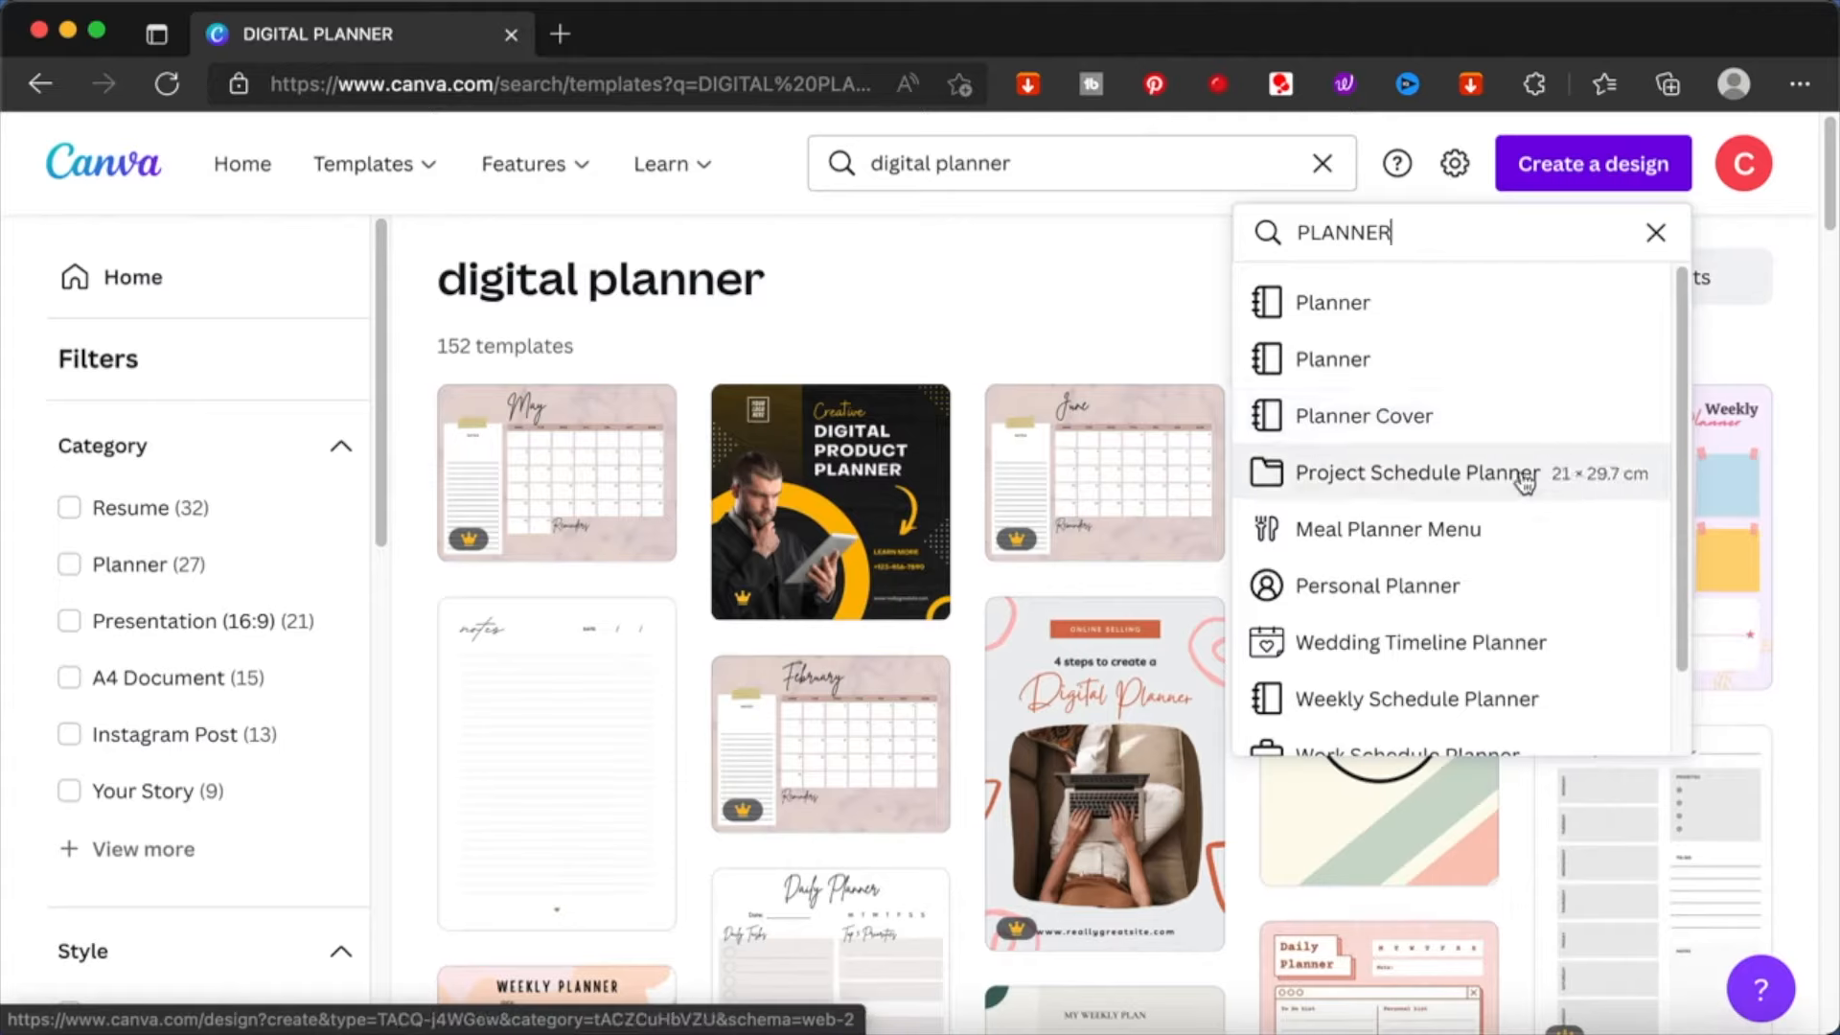
pyautogui.scroll(-2, 1615, 515)
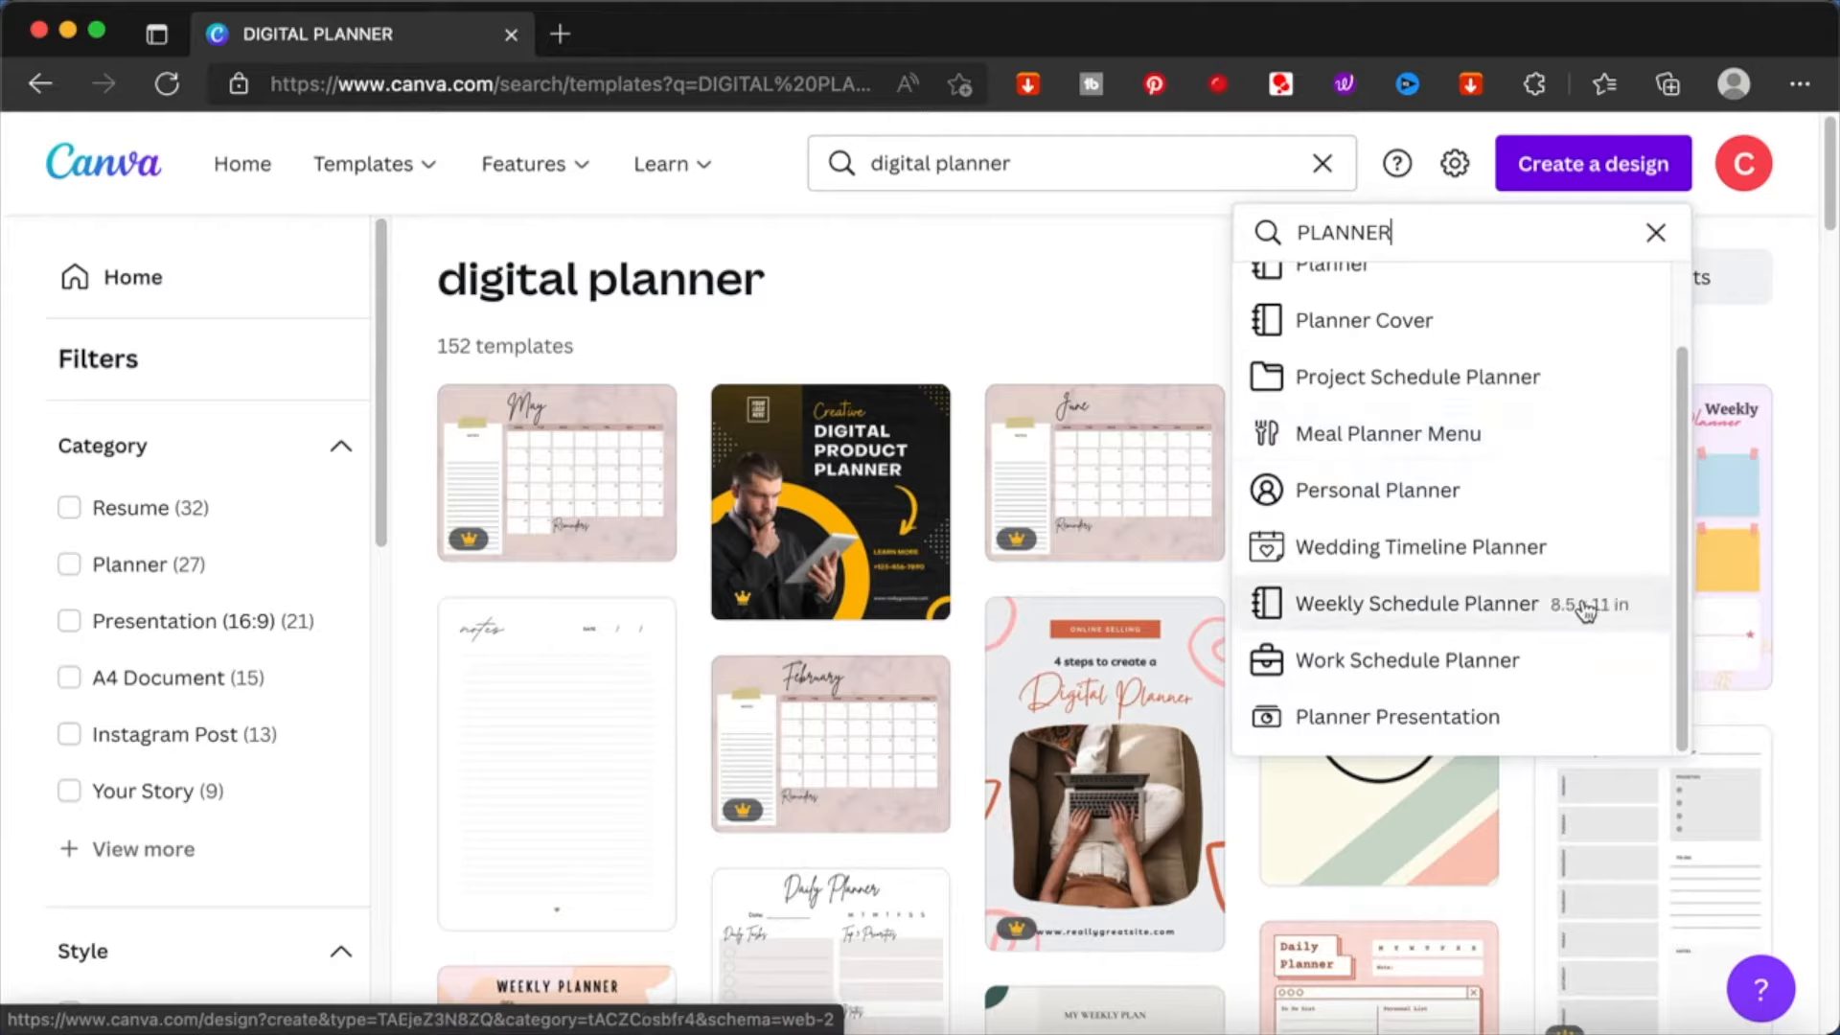
pyautogui.scroll(2, 1586, 610)
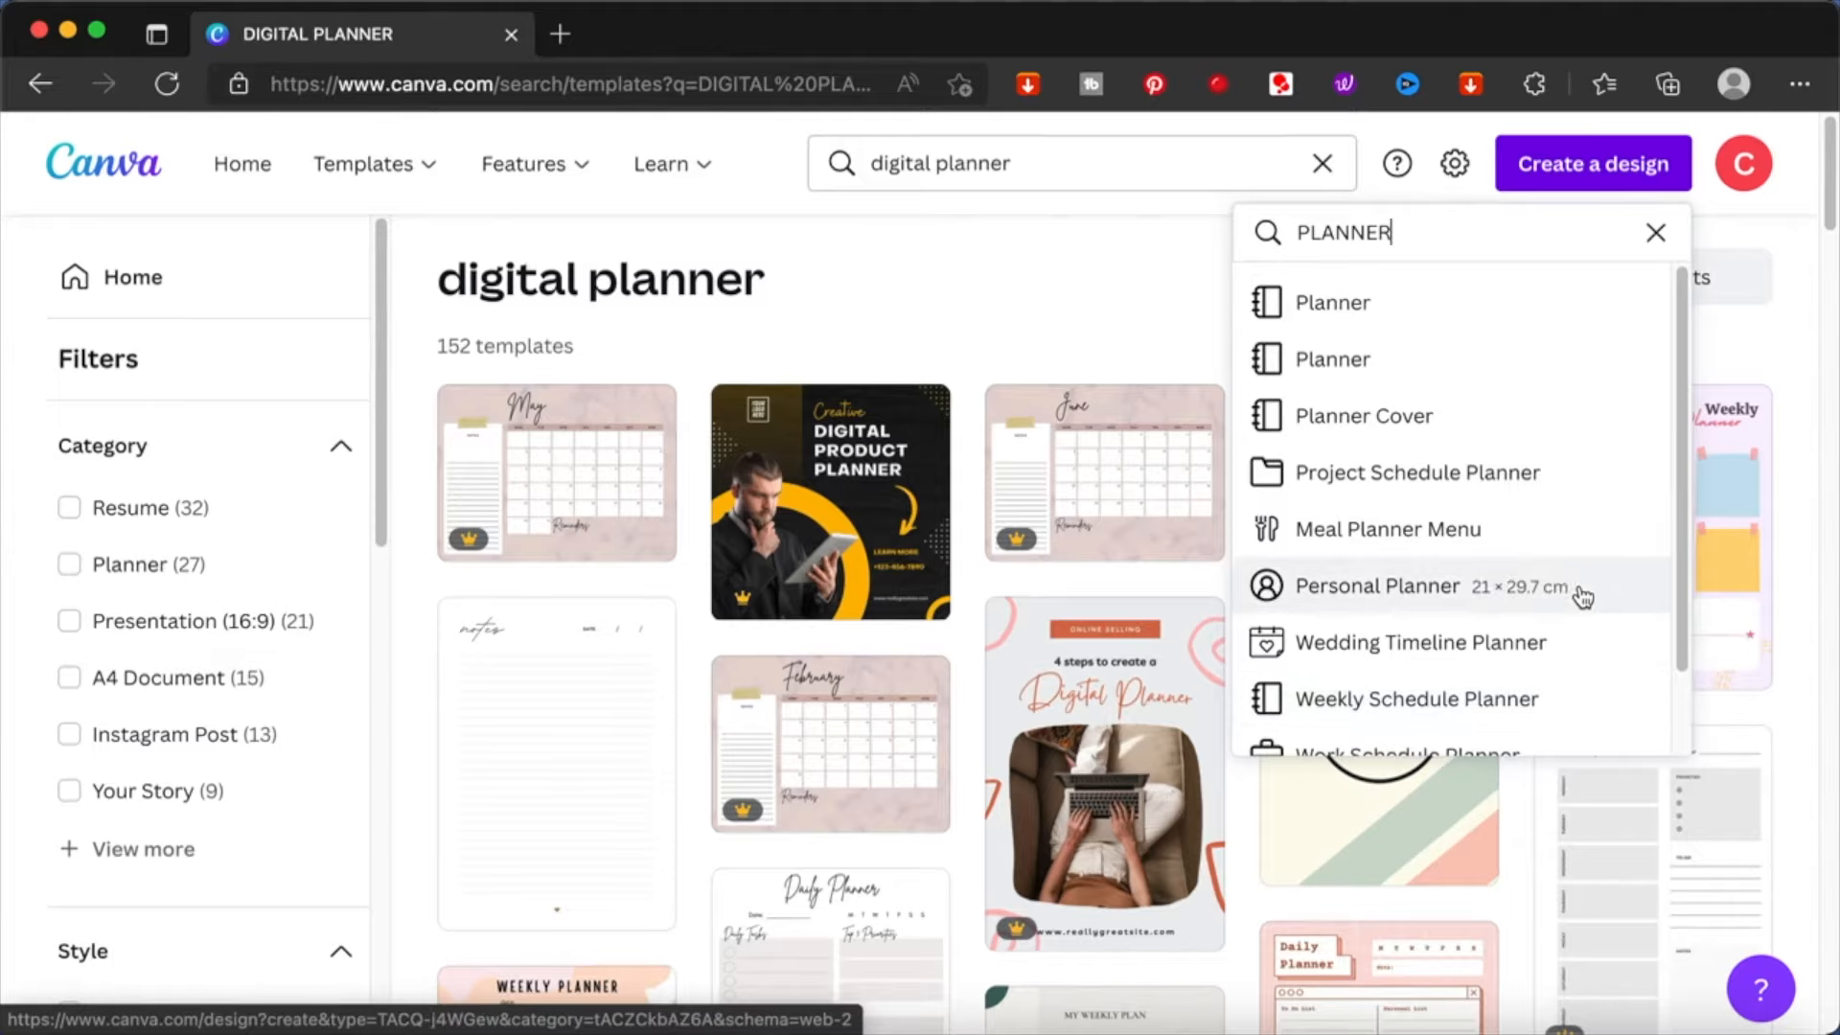
pyautogui.click(1522, 309)
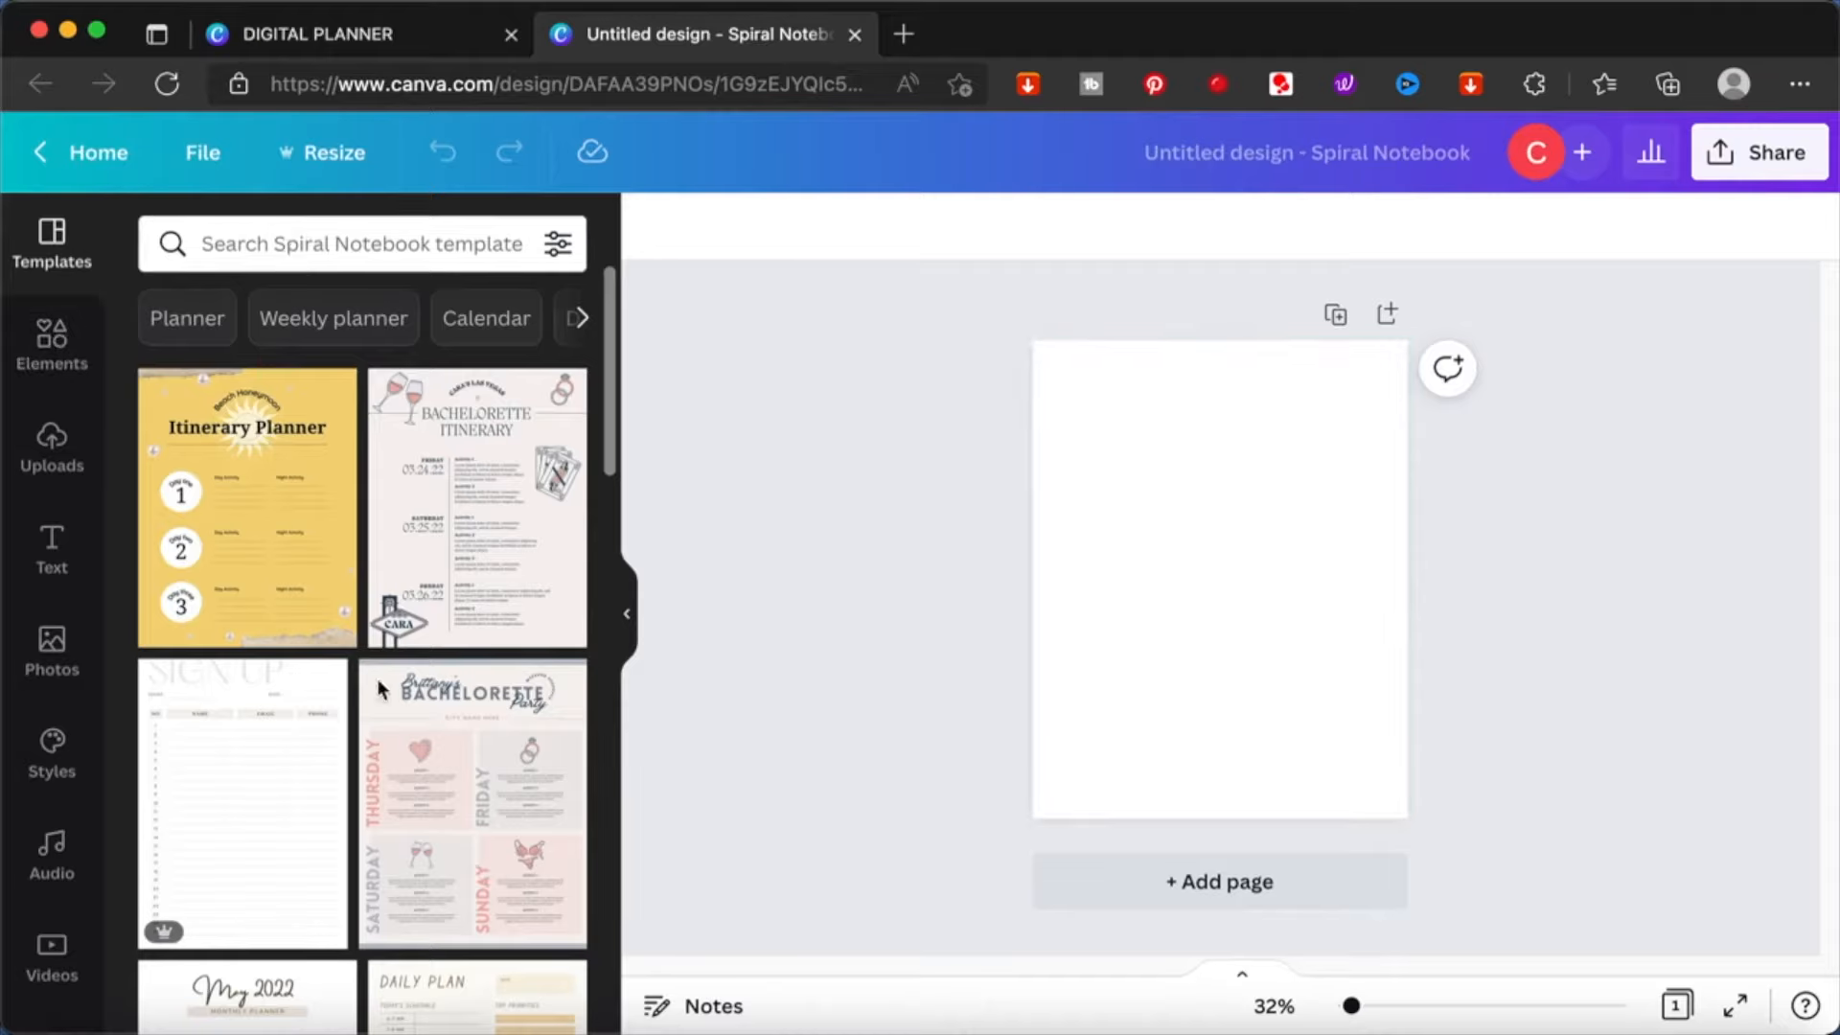
# - Search the notebook templates for "2022" and look through the calendar and planner designs
pyautogui.scroll(-5, 387, 731)
pyautogui.scroll(-3, 387, 730)
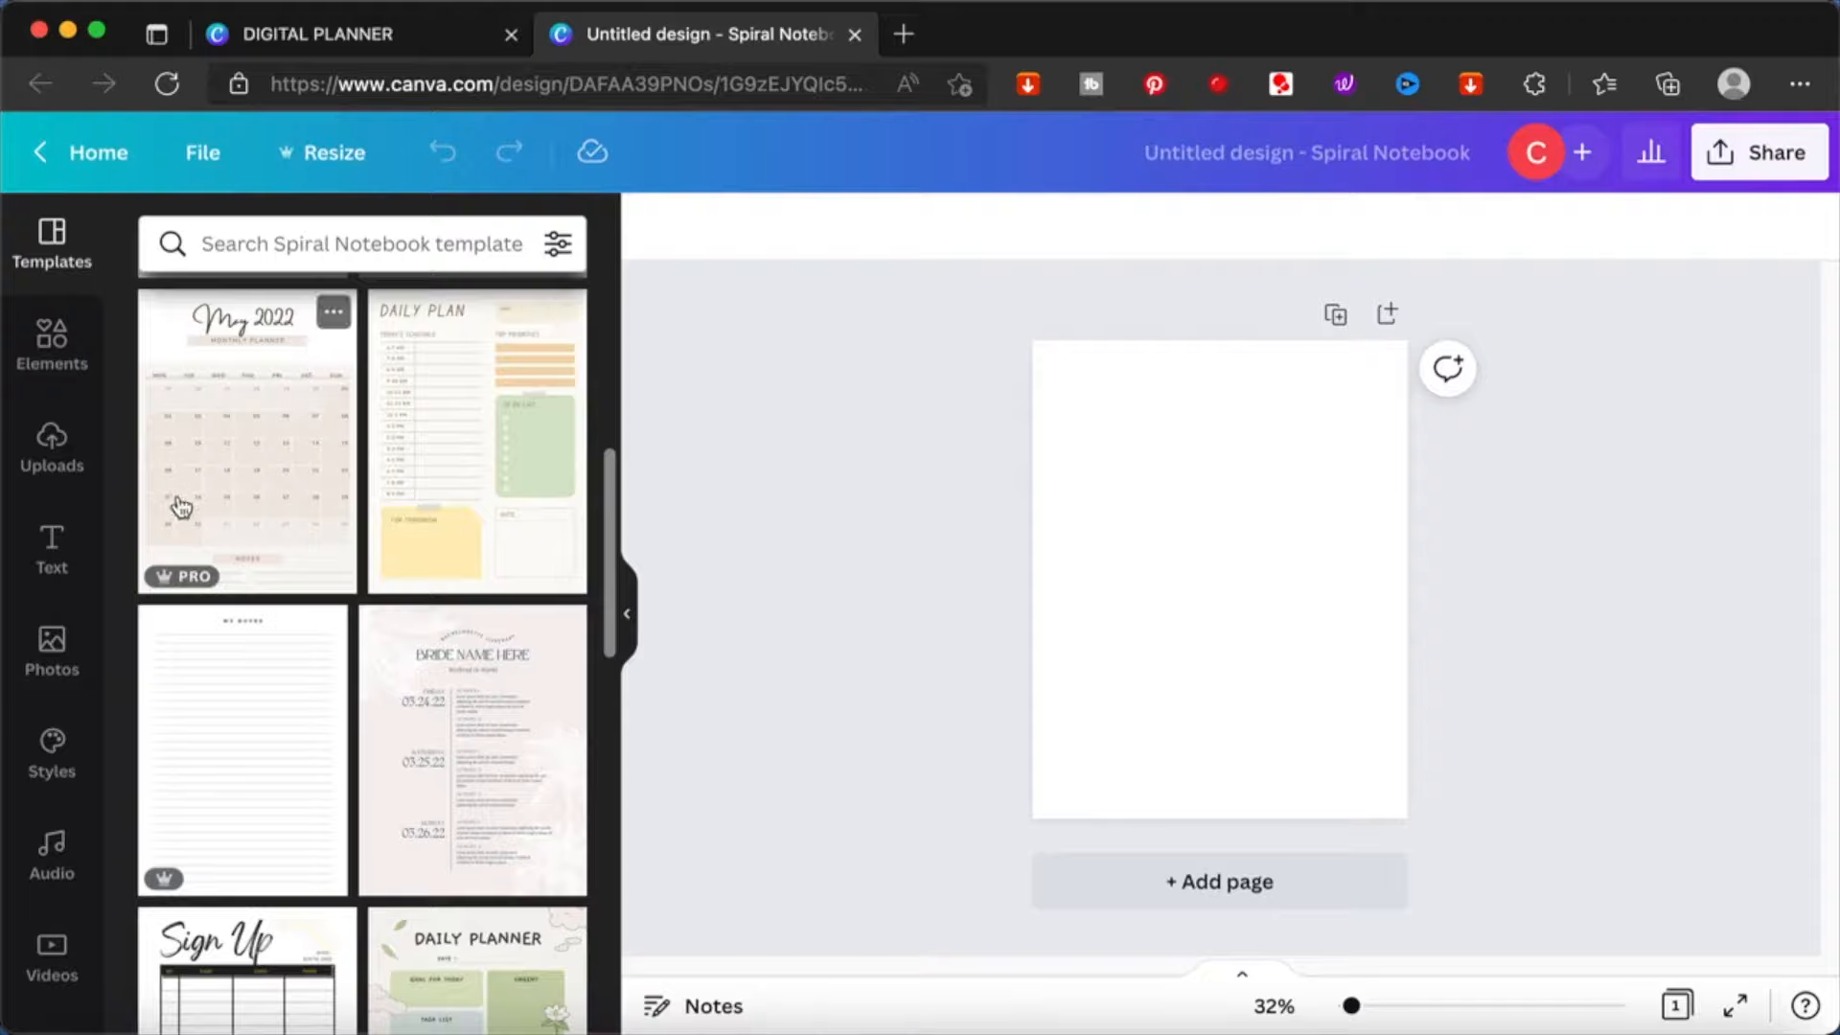
pyautogui.write('2022')
pyautogui.press('Return')
pyautogui.scroll(-20, 478, 678)
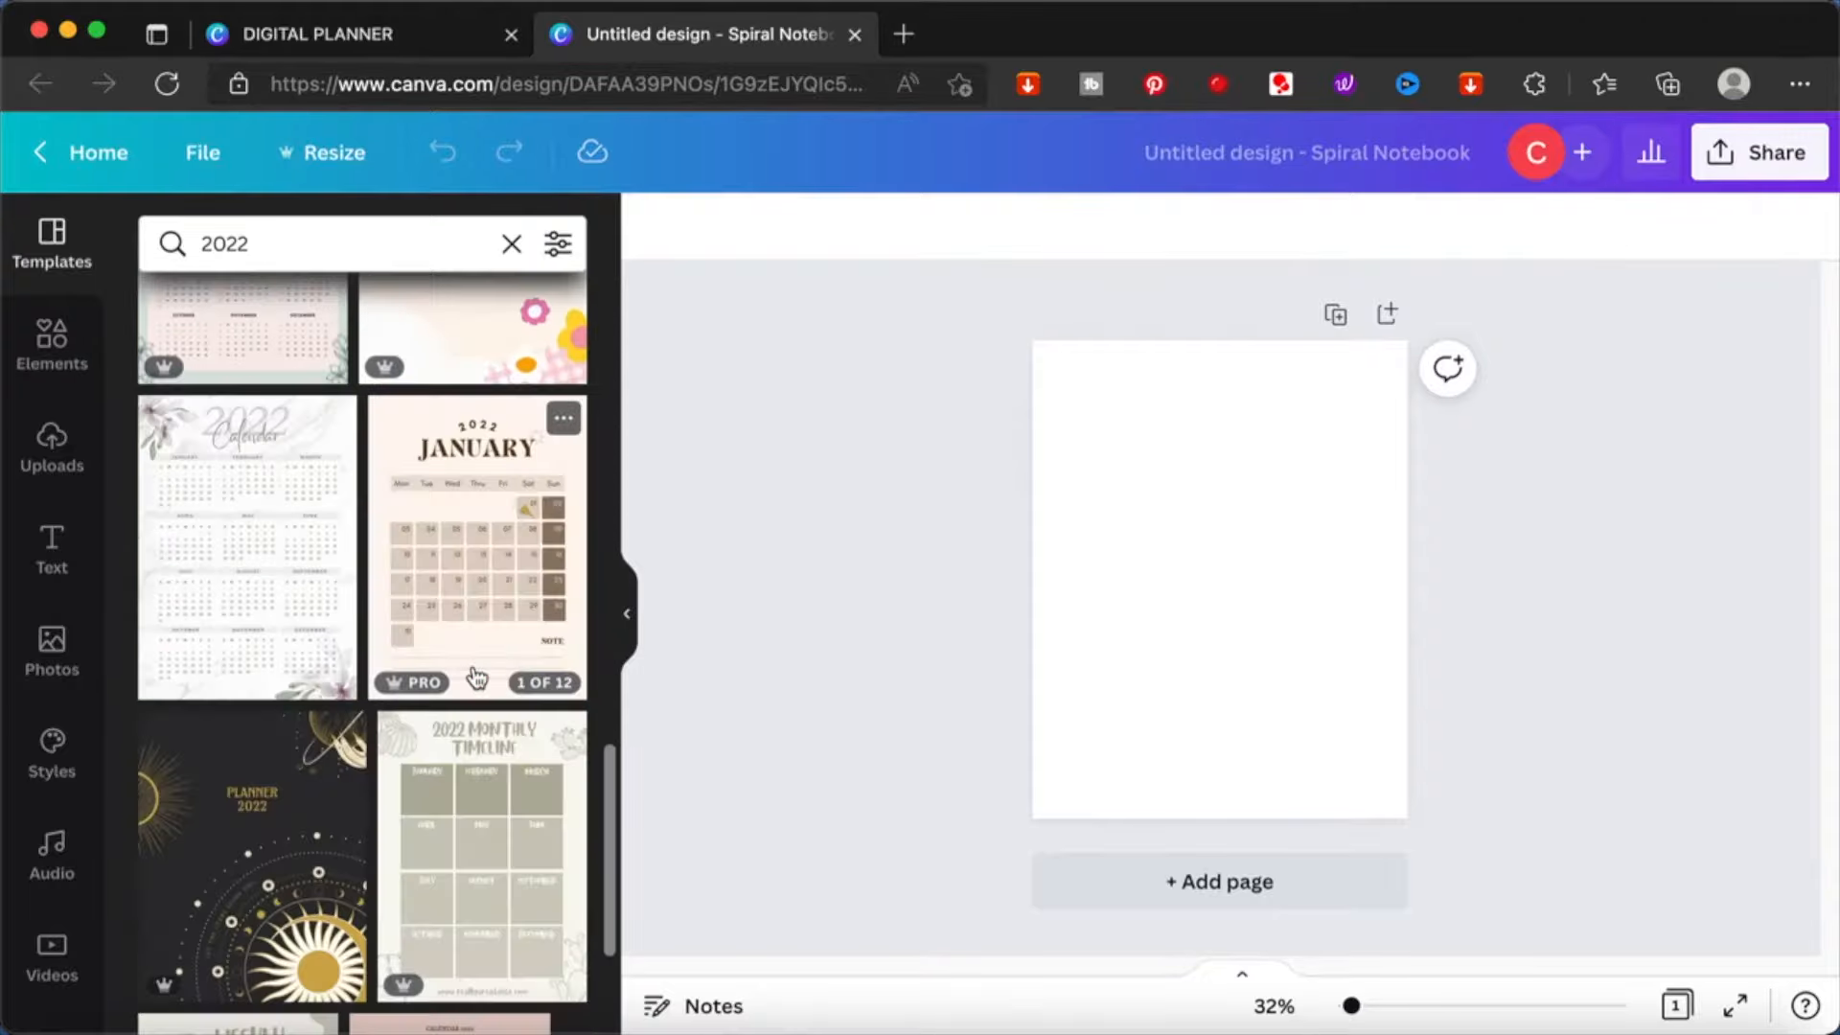
pyautogui.scroll(20, 478, 678)
pyautogui.scroll(-10, 478, 679)
pyautogui.scroll(-4, 477, 679)
pyautogui.click(477, 454)
pyautogui.click(165, 312)
pyautogui.scroll(-10, 501, 554)
pyautogui.scroll(-10, 332, 742)
pyautogui.scroll(-15, 333, 742)
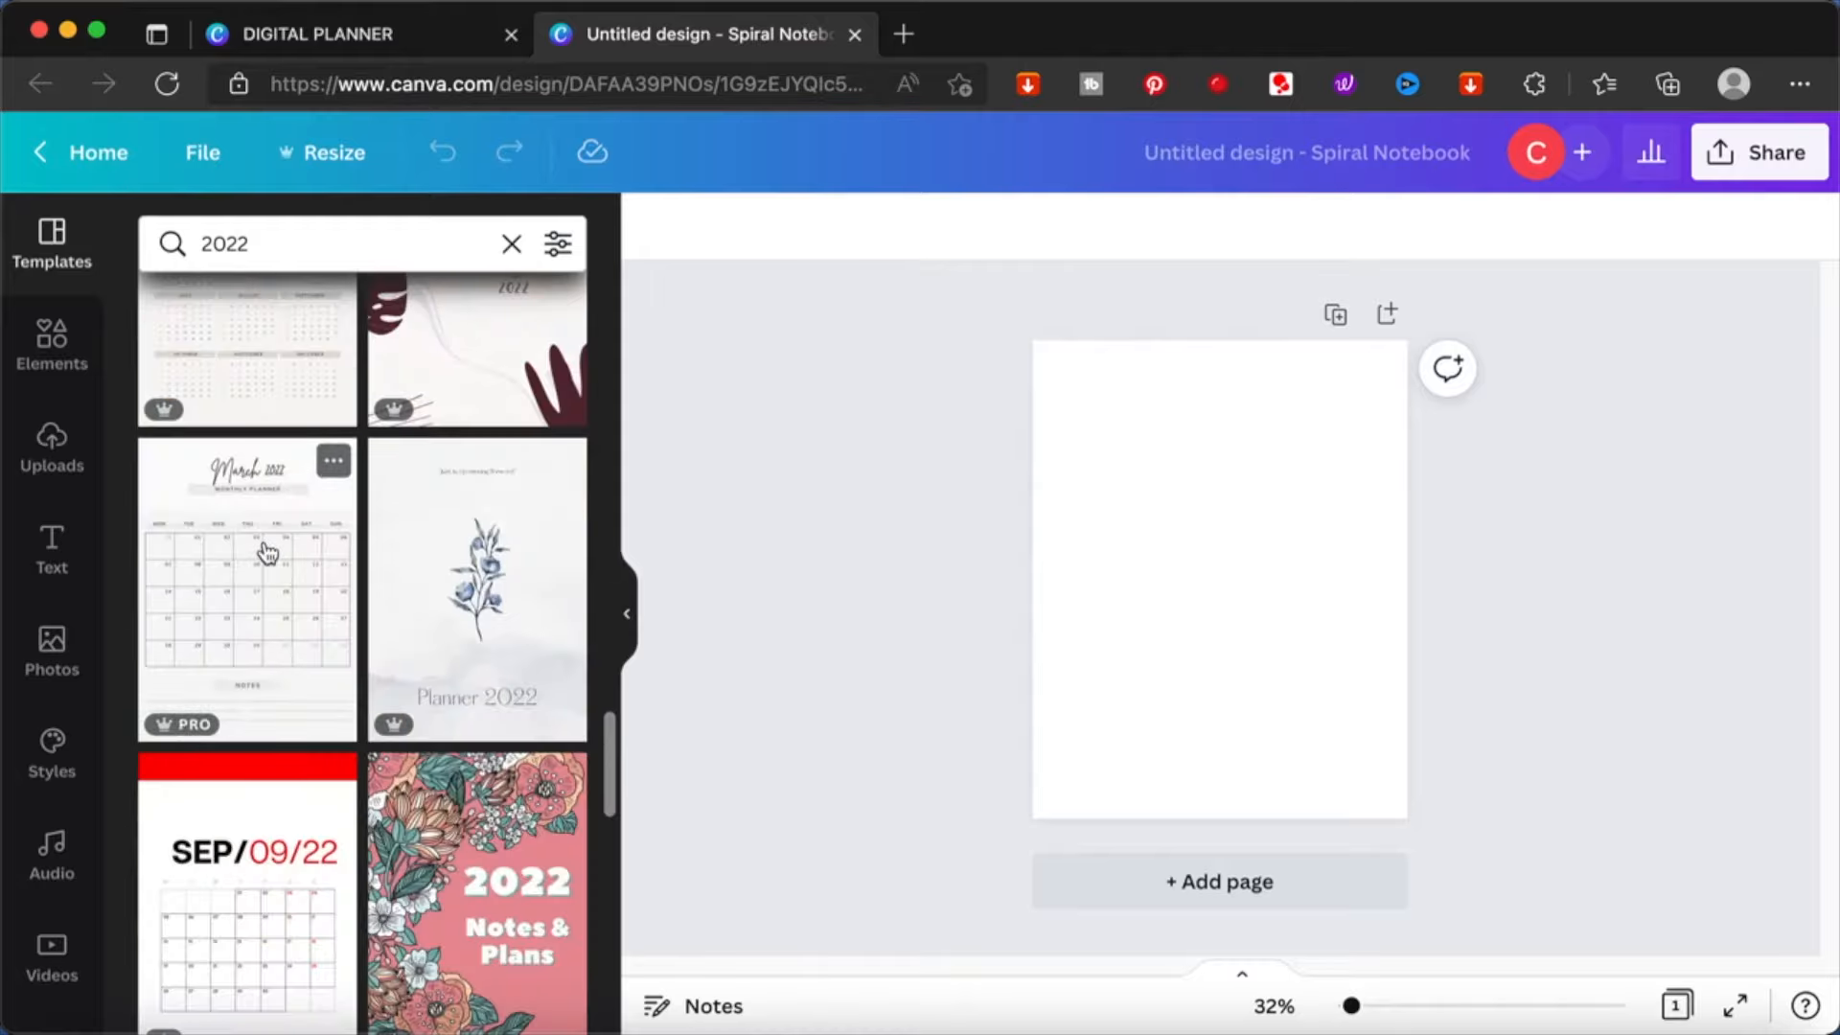
pyautogui.scroll(3, 498, 766)
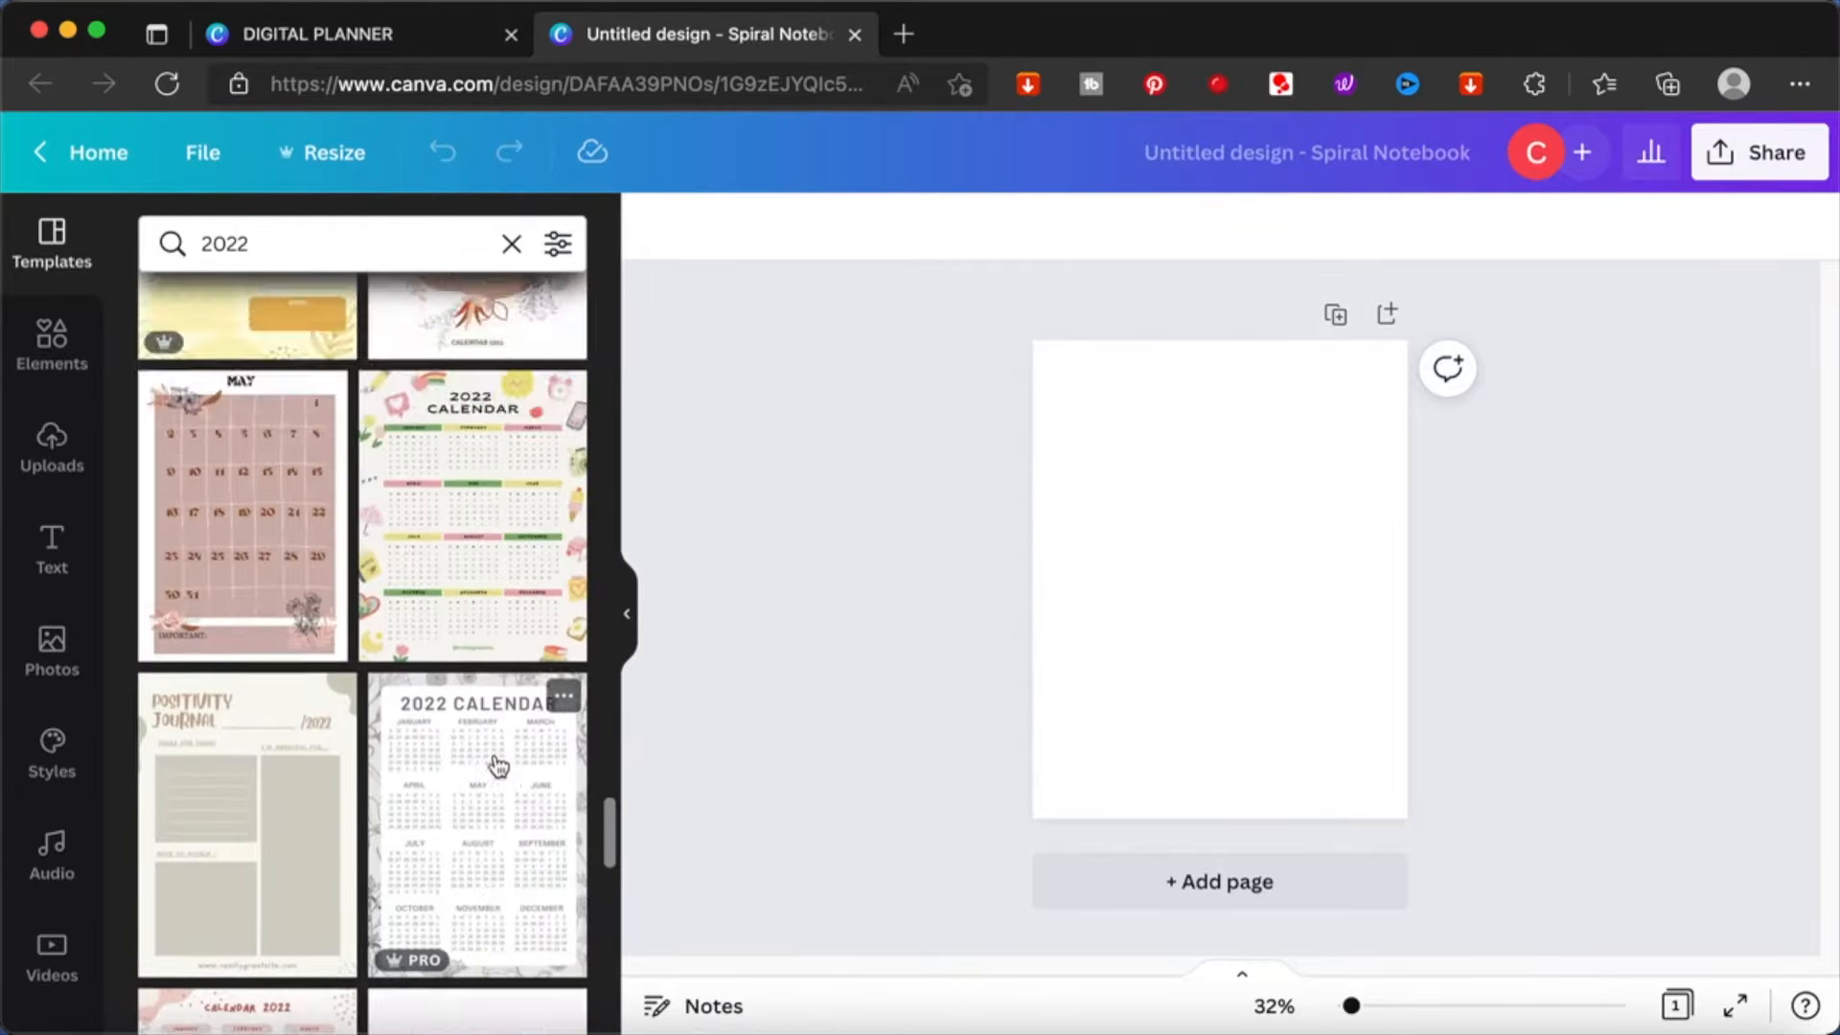
# - Search the templates for "JANUARY" and apply the beige January 2022 monthly planner to the blank page
pyautogui.click(285, 231)
pyautogui.write('JANUARY')
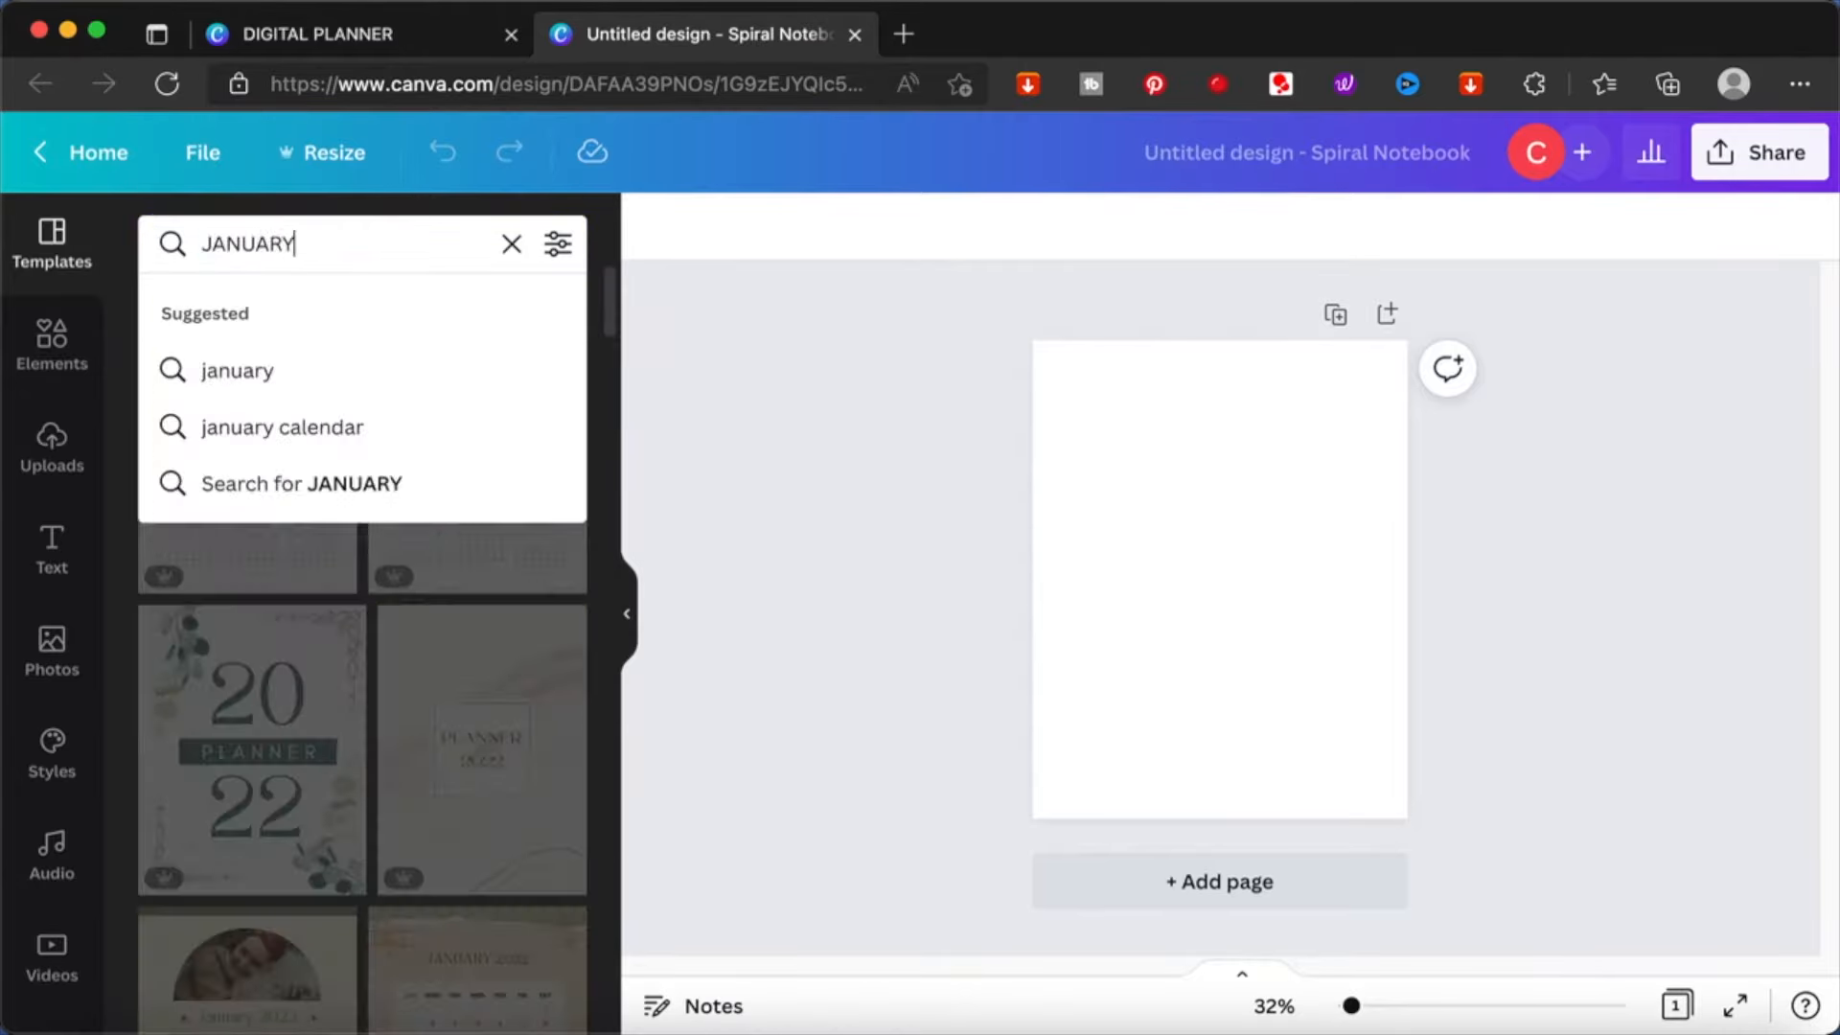
pyautogui.press('Return')
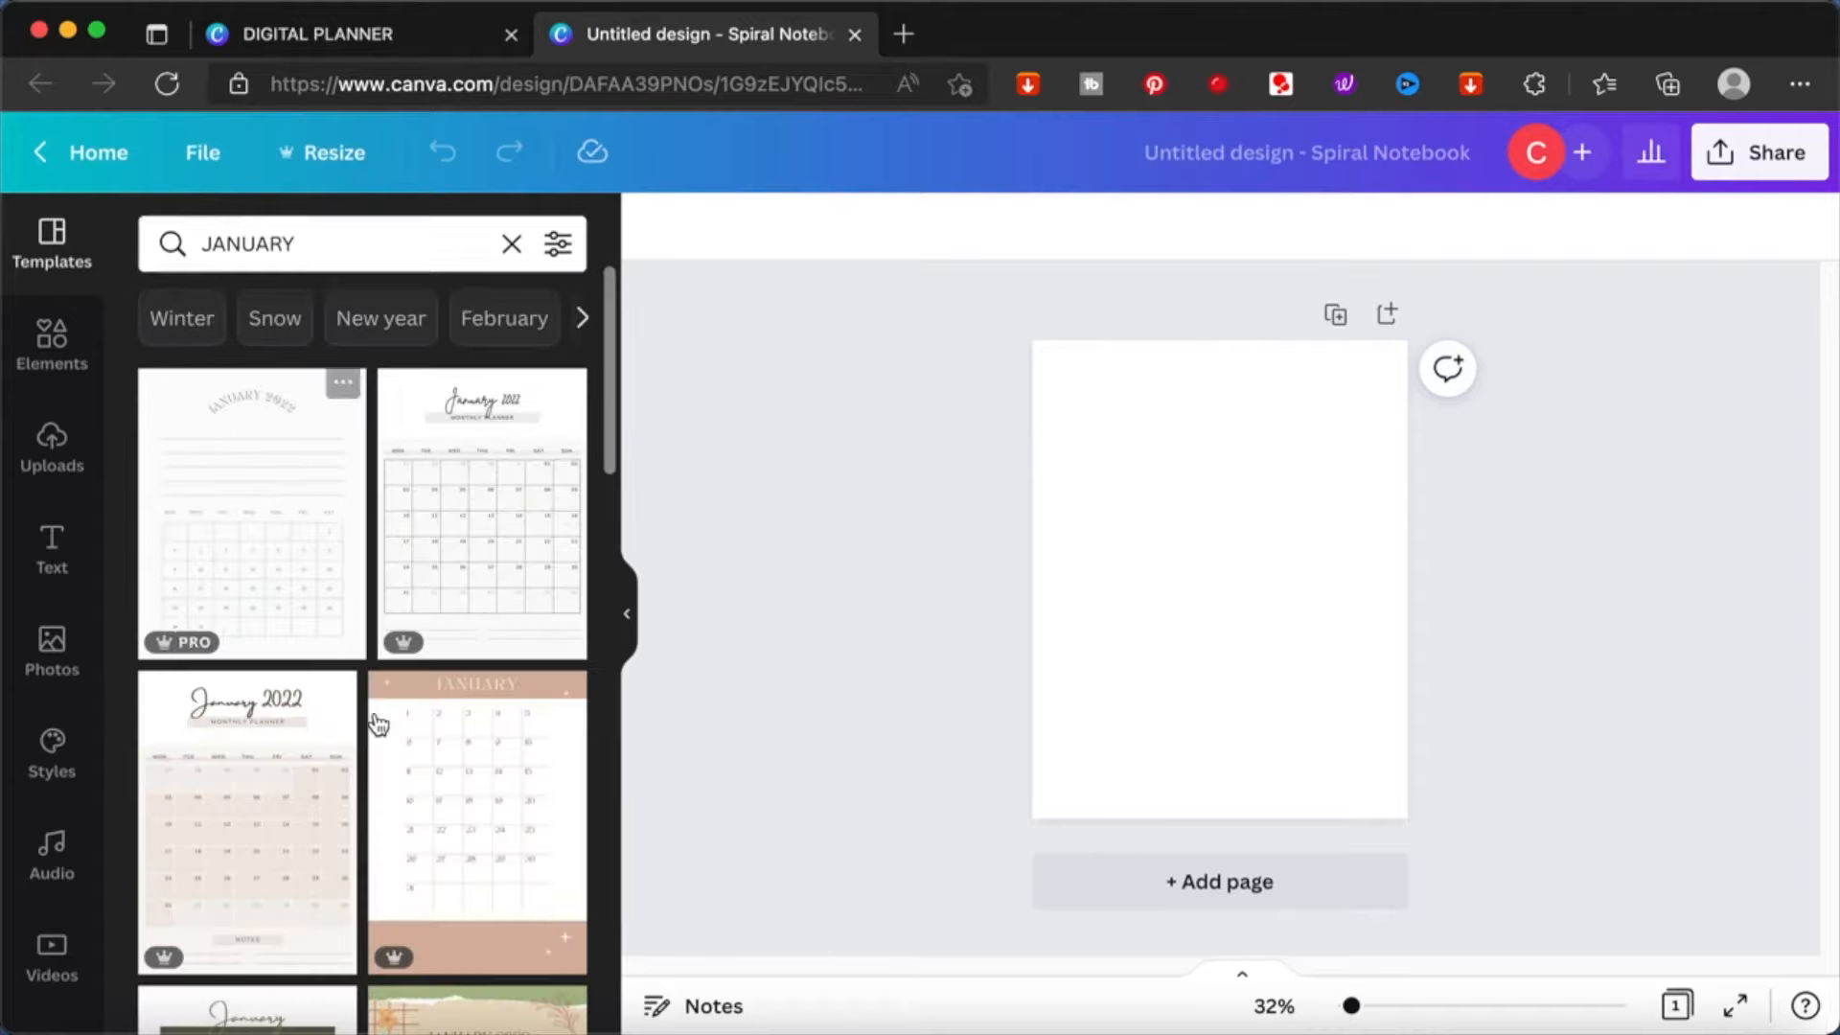
pyautogui.click(263, 821)
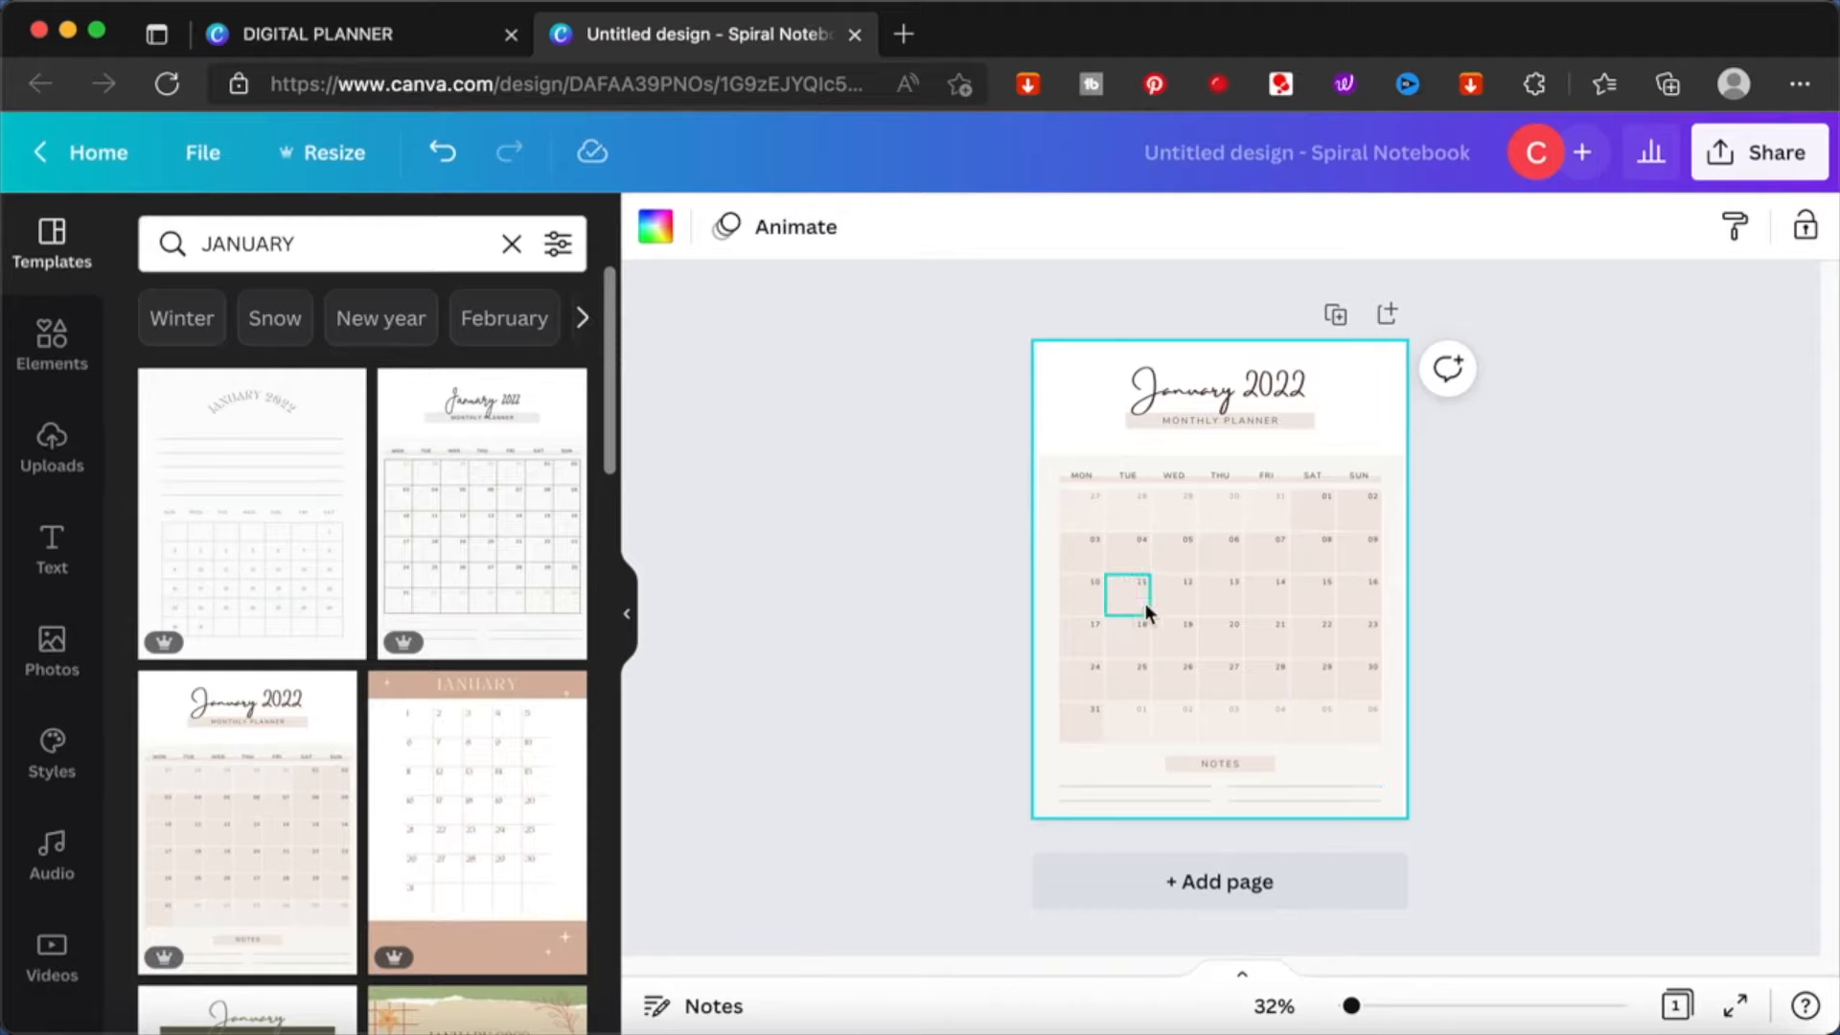
pyautogui.scroll(5, 1271, 692)
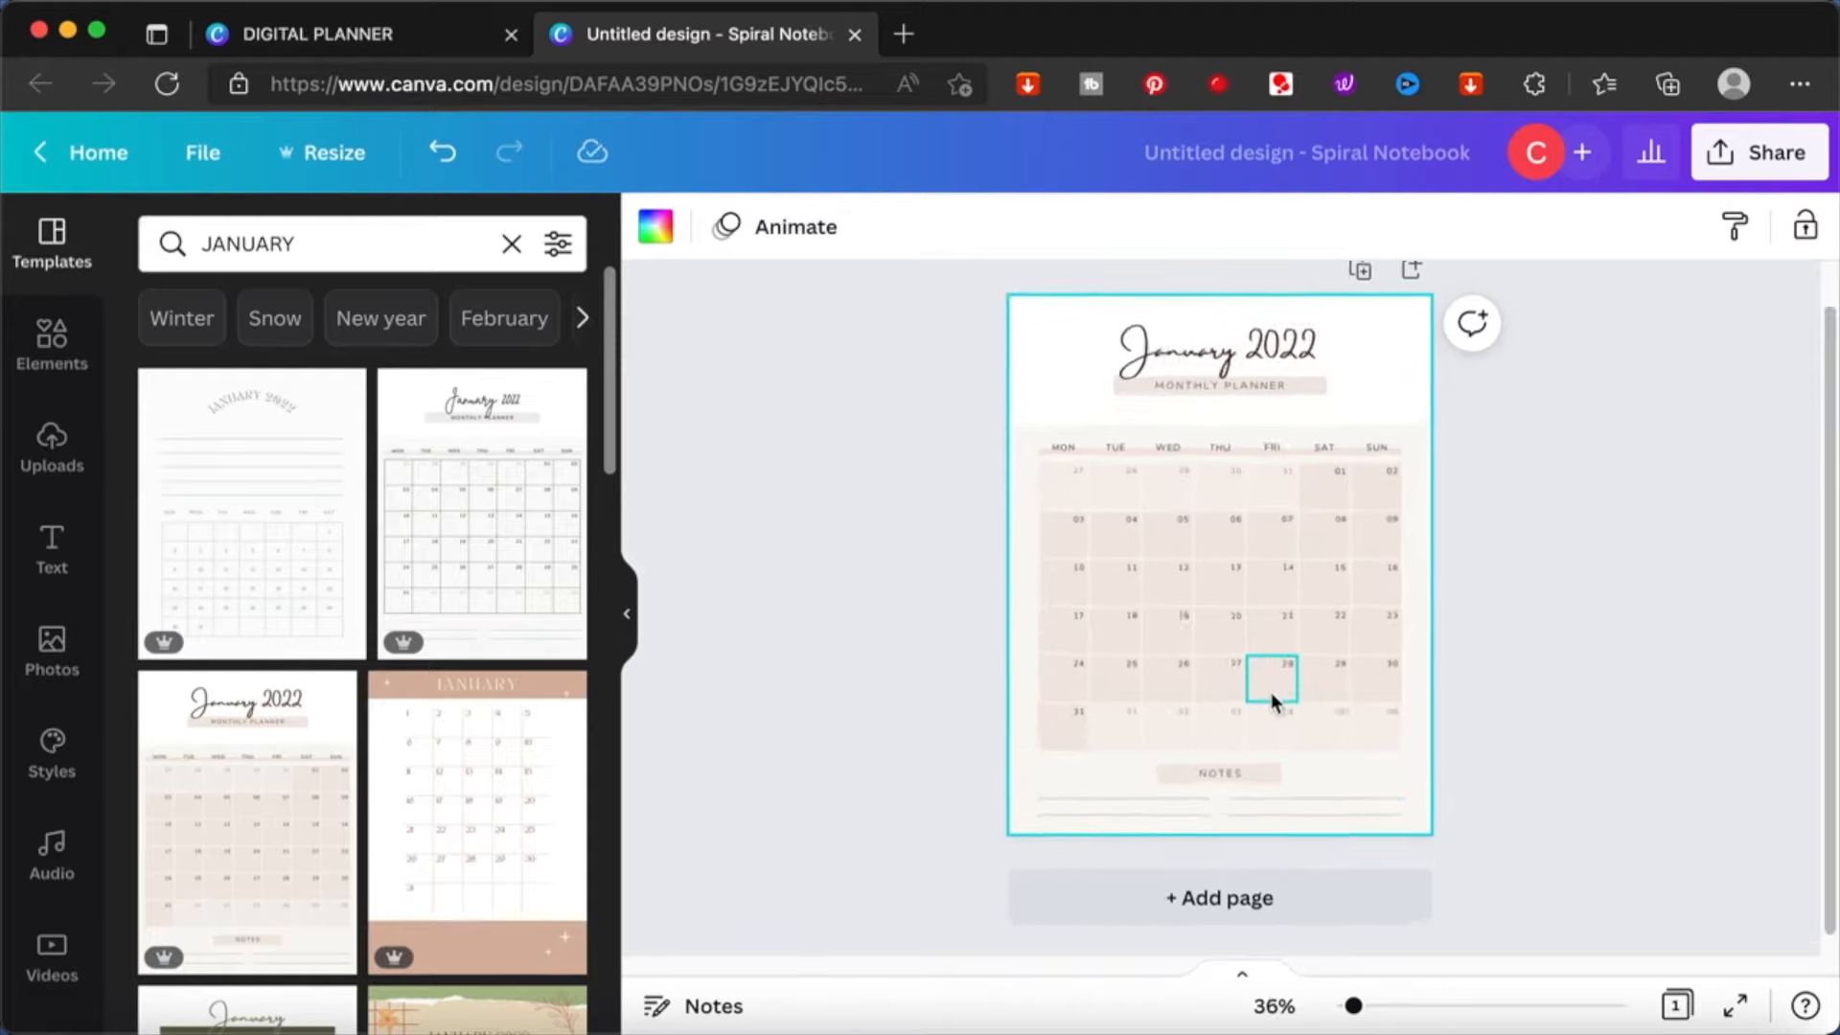
pyautogui.scroll(5, 1270, 692)
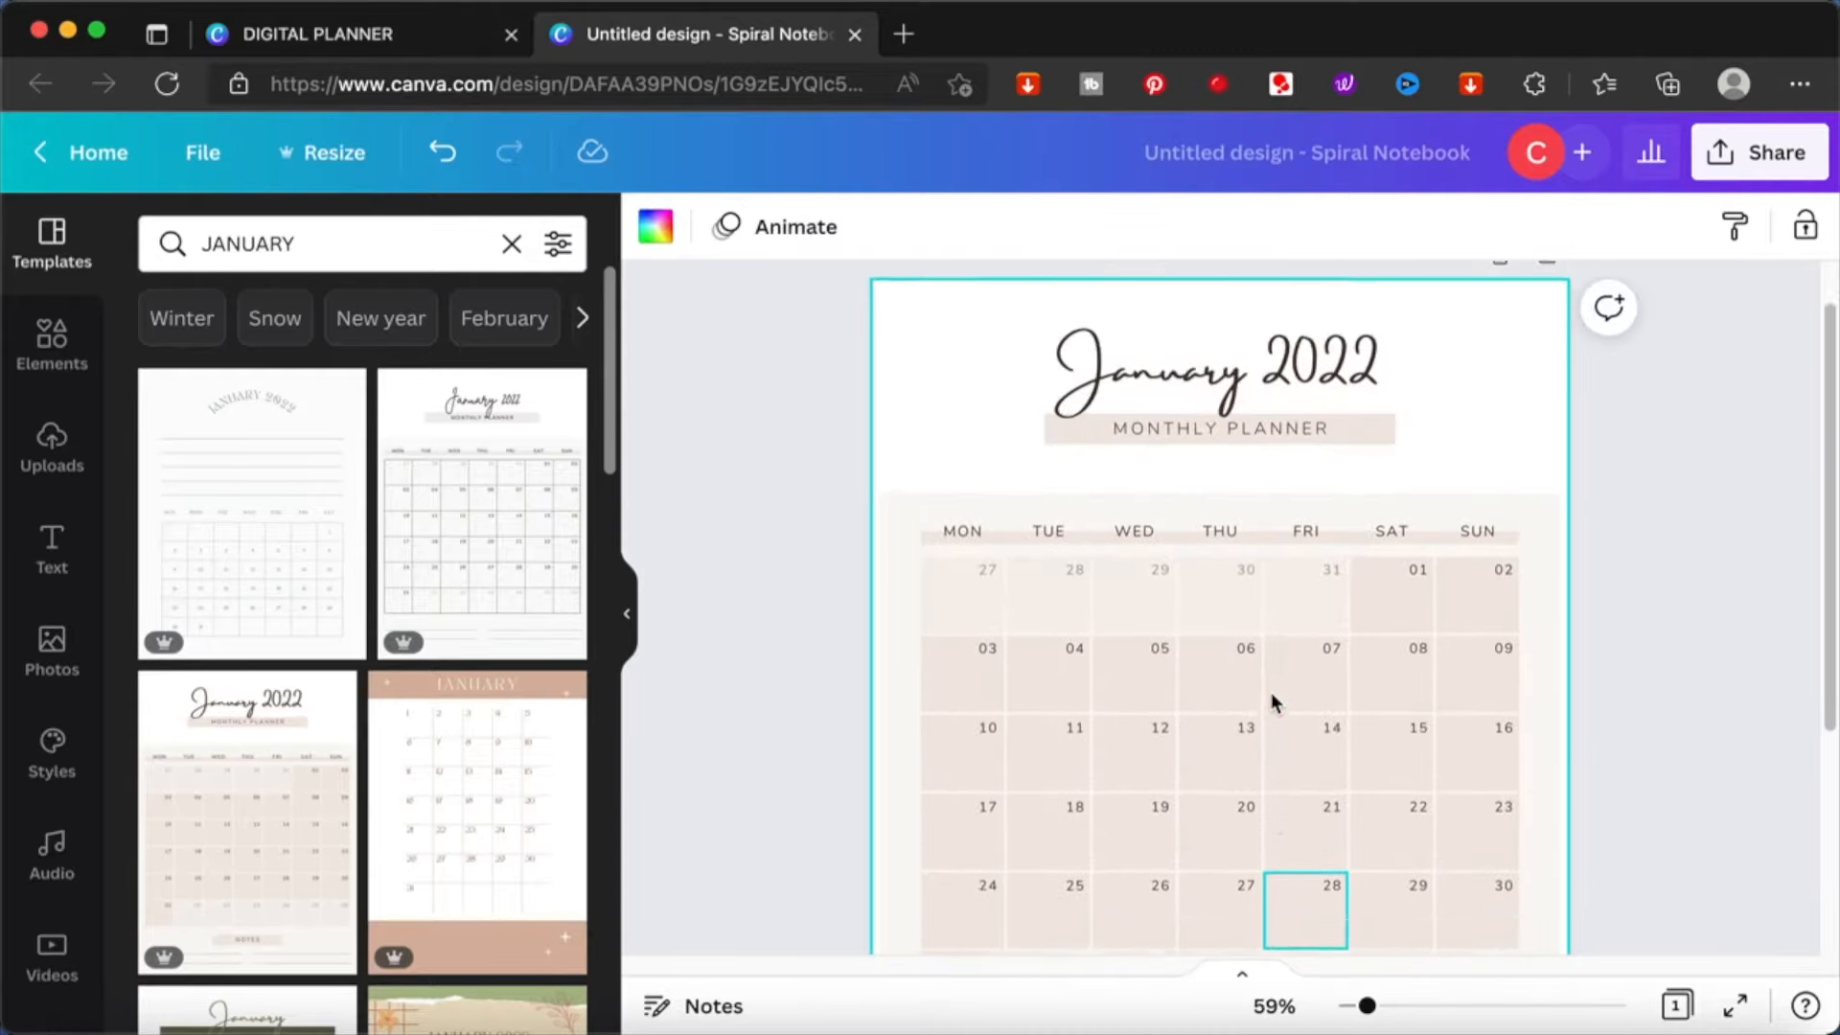
pyautogui.scroll(-1, 1271, 702)
pyautogui.scroll(-4, 1272, 695)
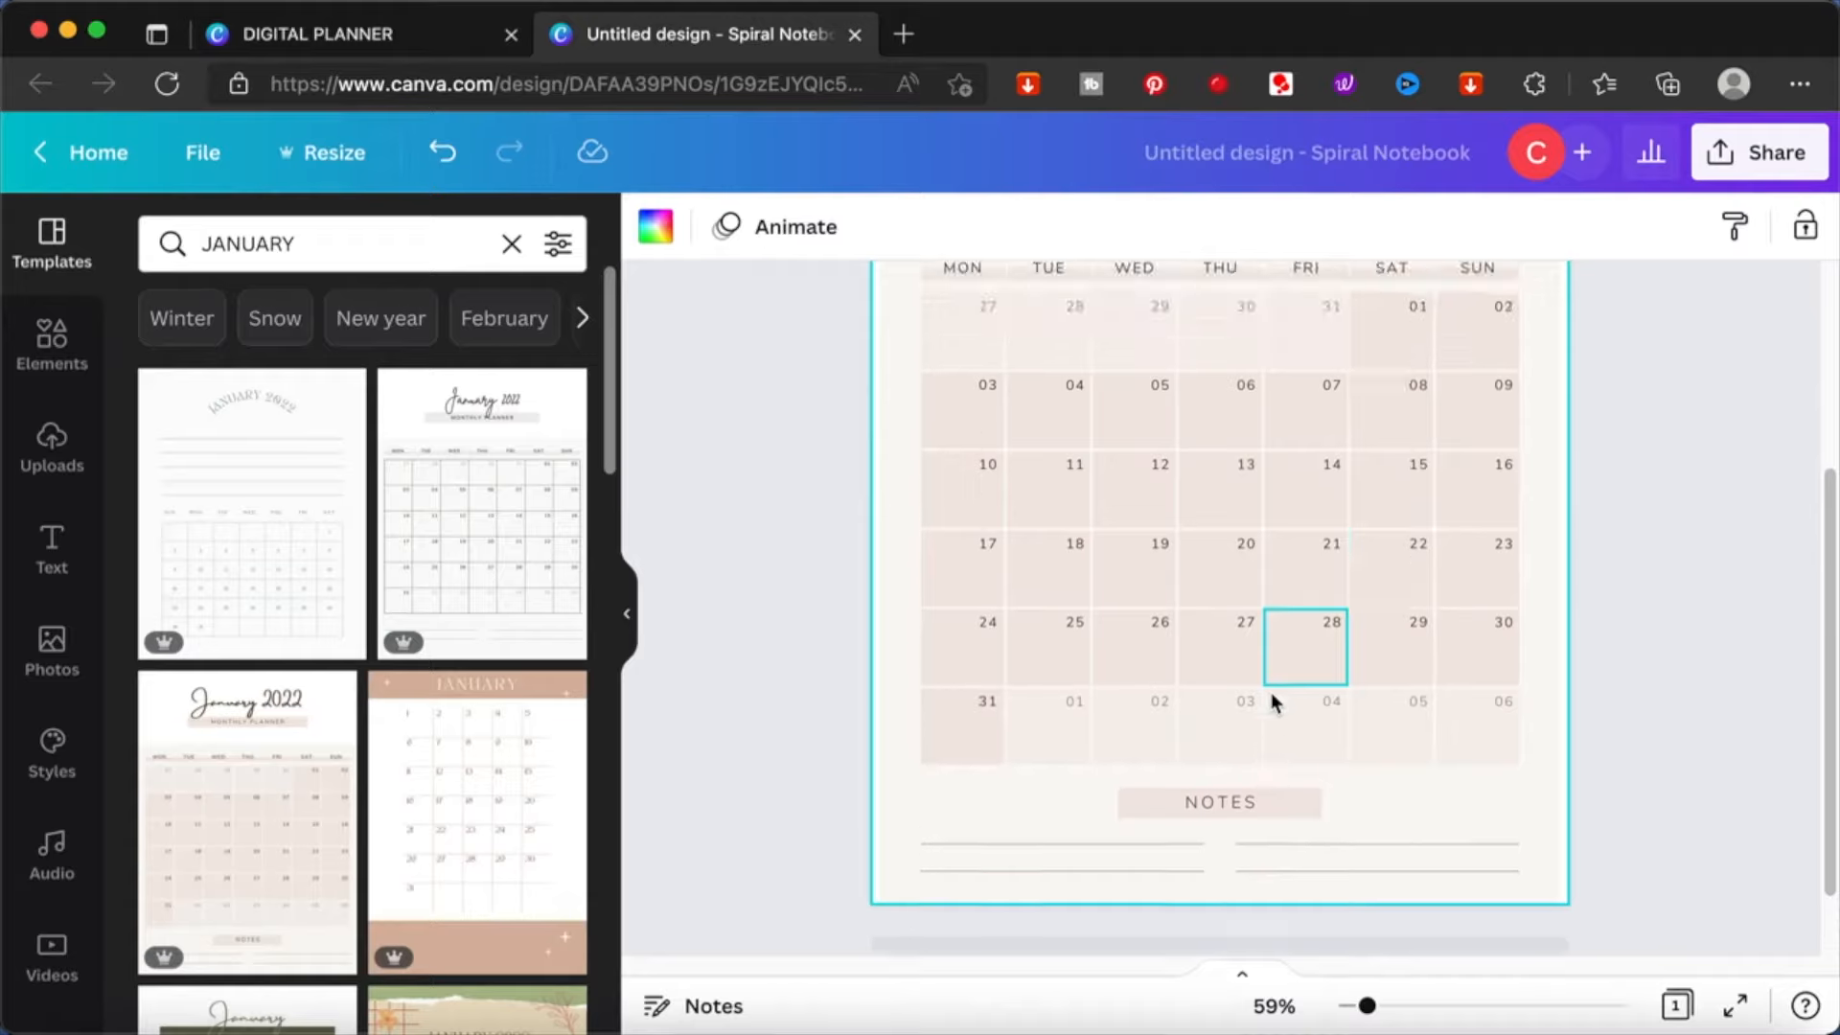
pyautogui.scroll(5, 1271, 692)
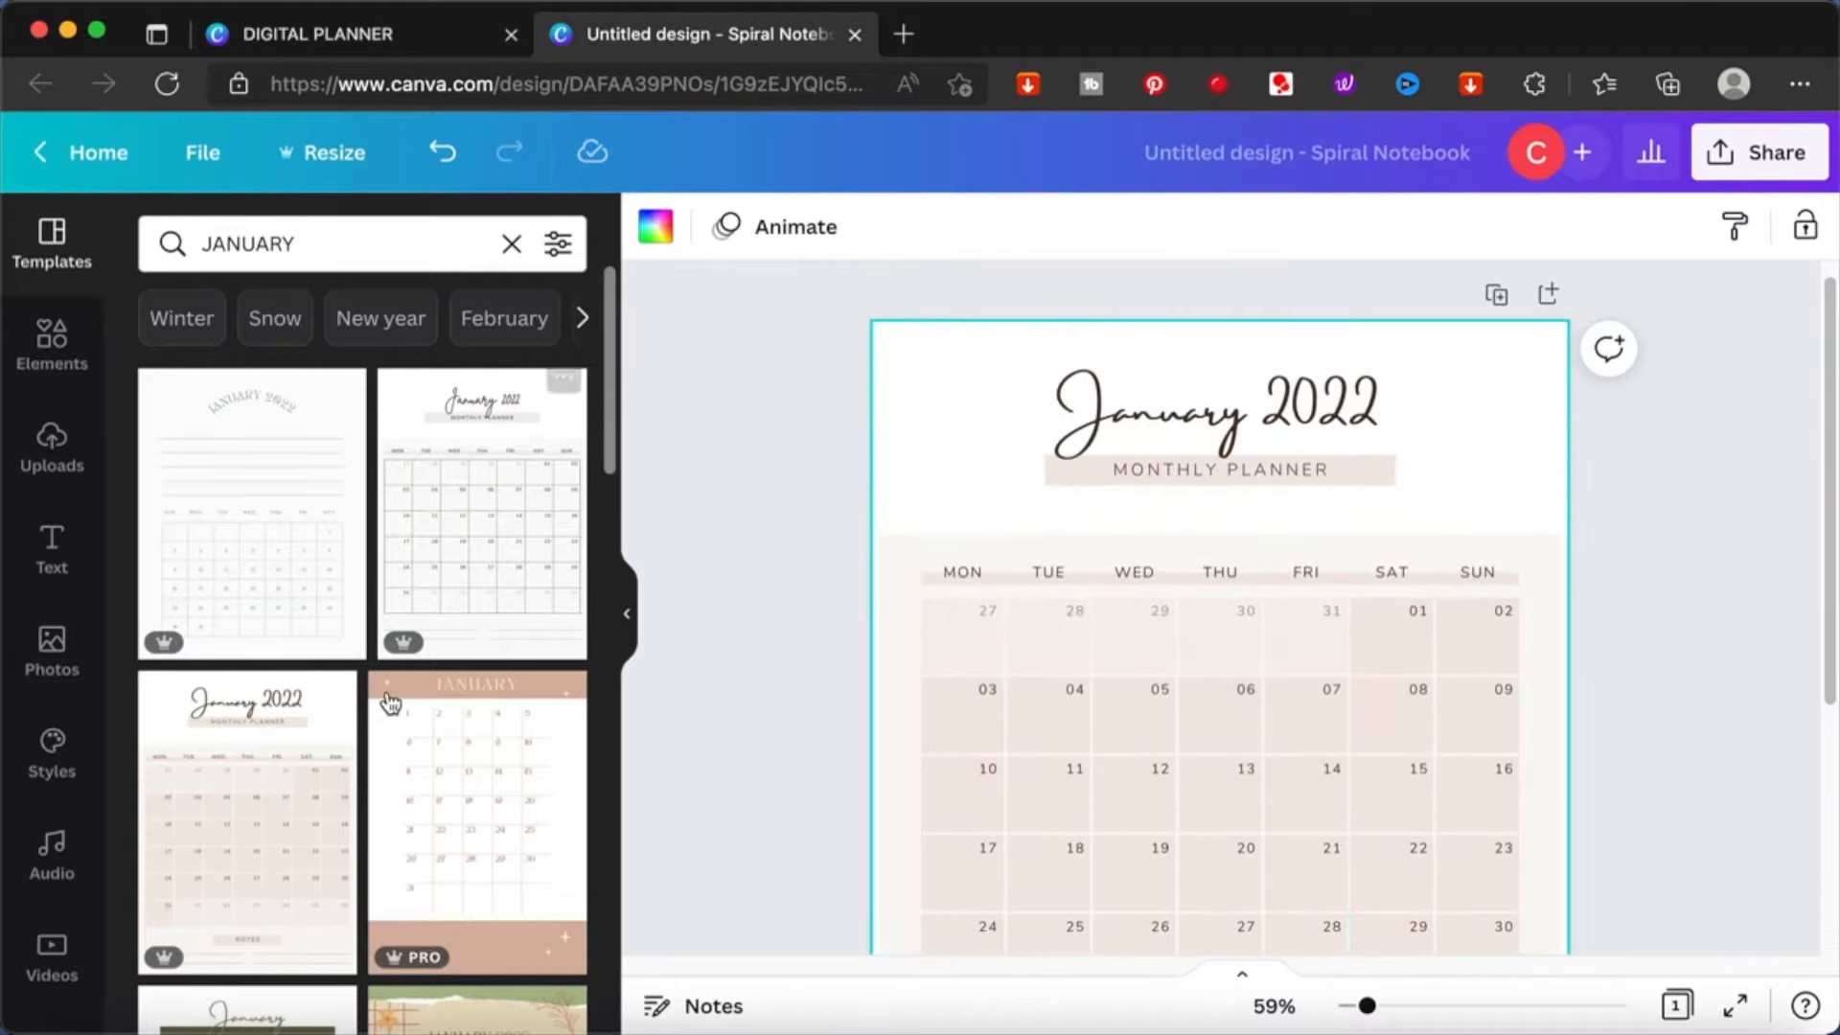
# - Open the details of the Beige Minimalist January 2022 Monthly Planner template and apply only its style to the page
pyautogui.scroll(-3, 301, 776)
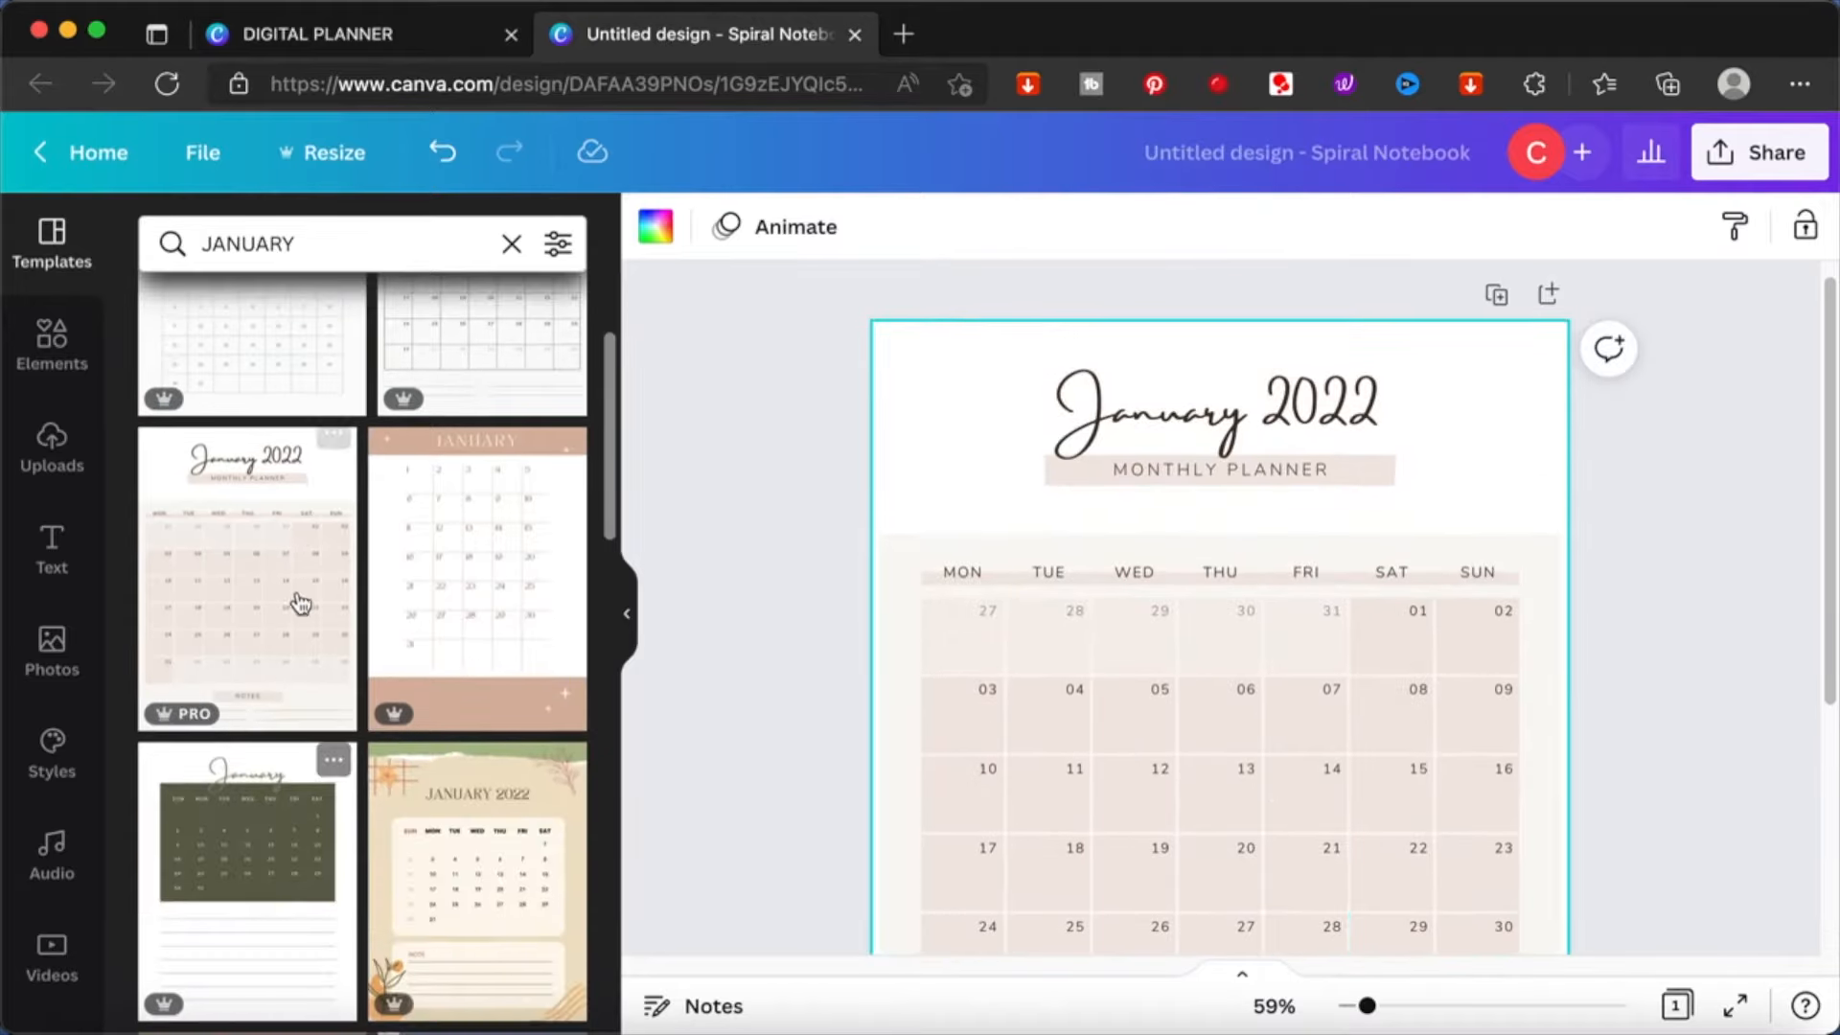
pyautogui.click(333, 451)
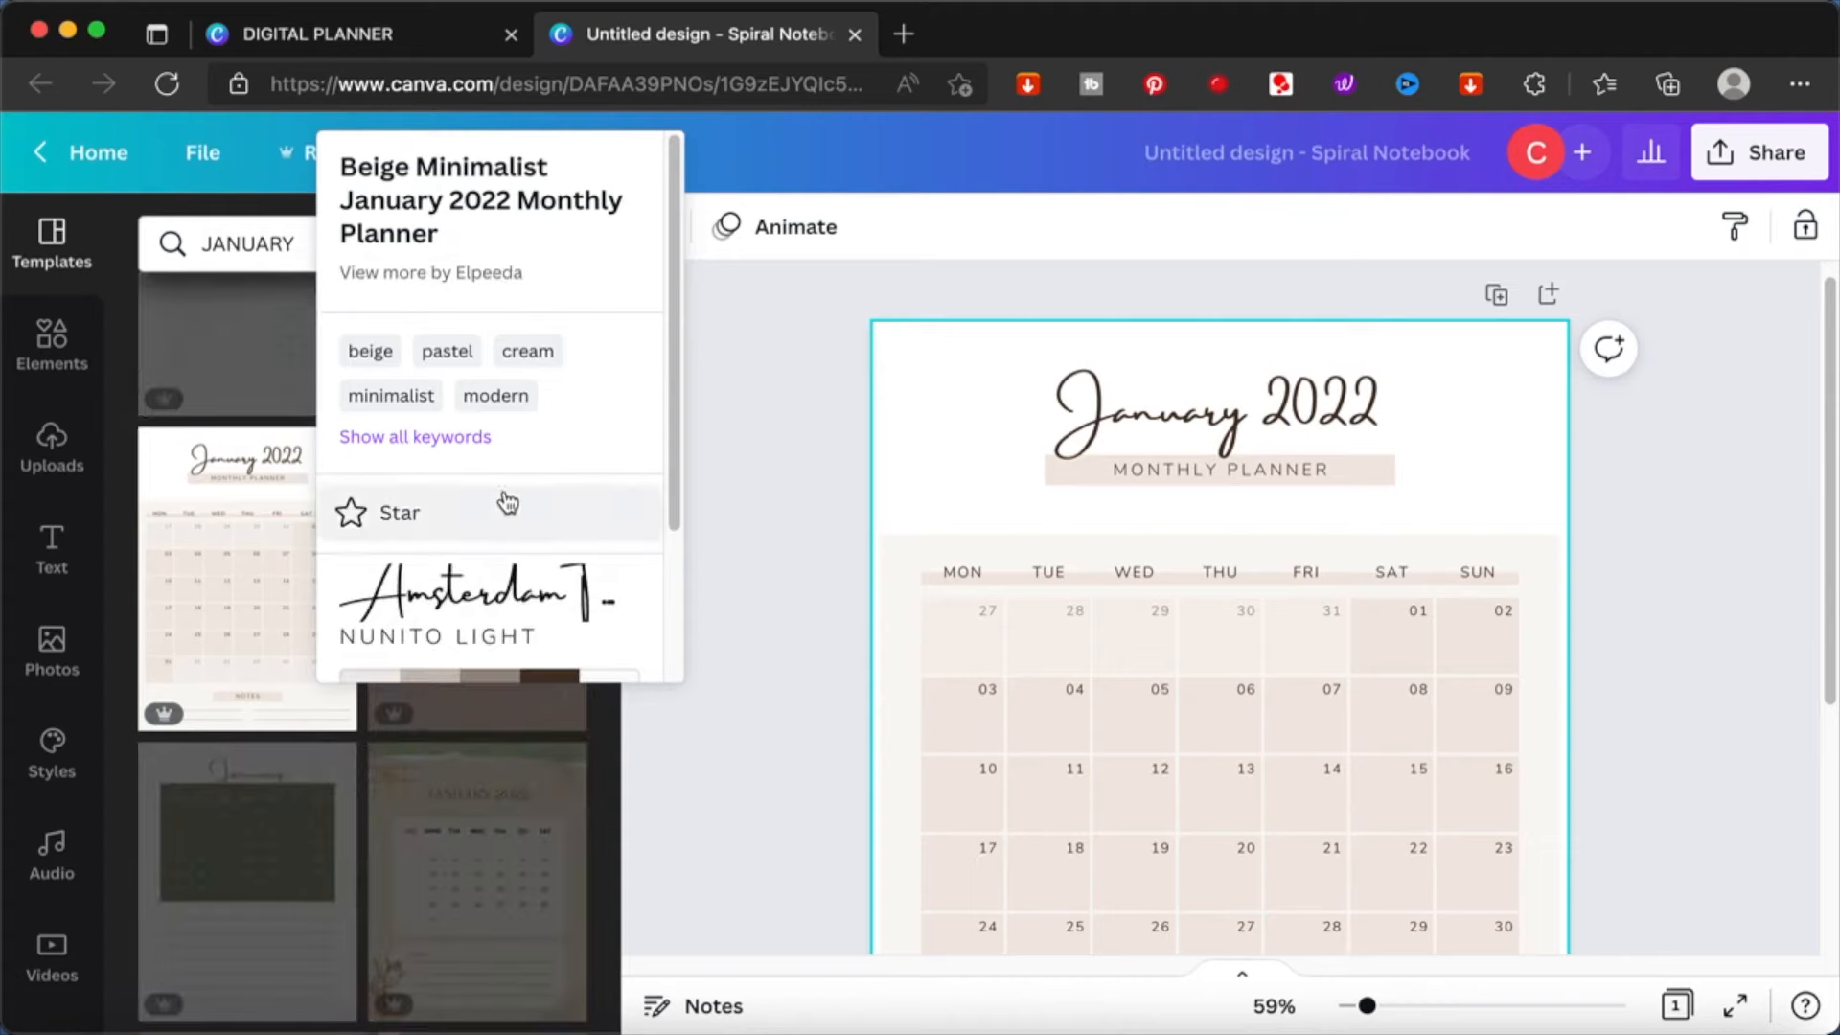
pyautogui.scroll(-1, 508, 503)
pyautogui.scroll(-2, 508, 503)
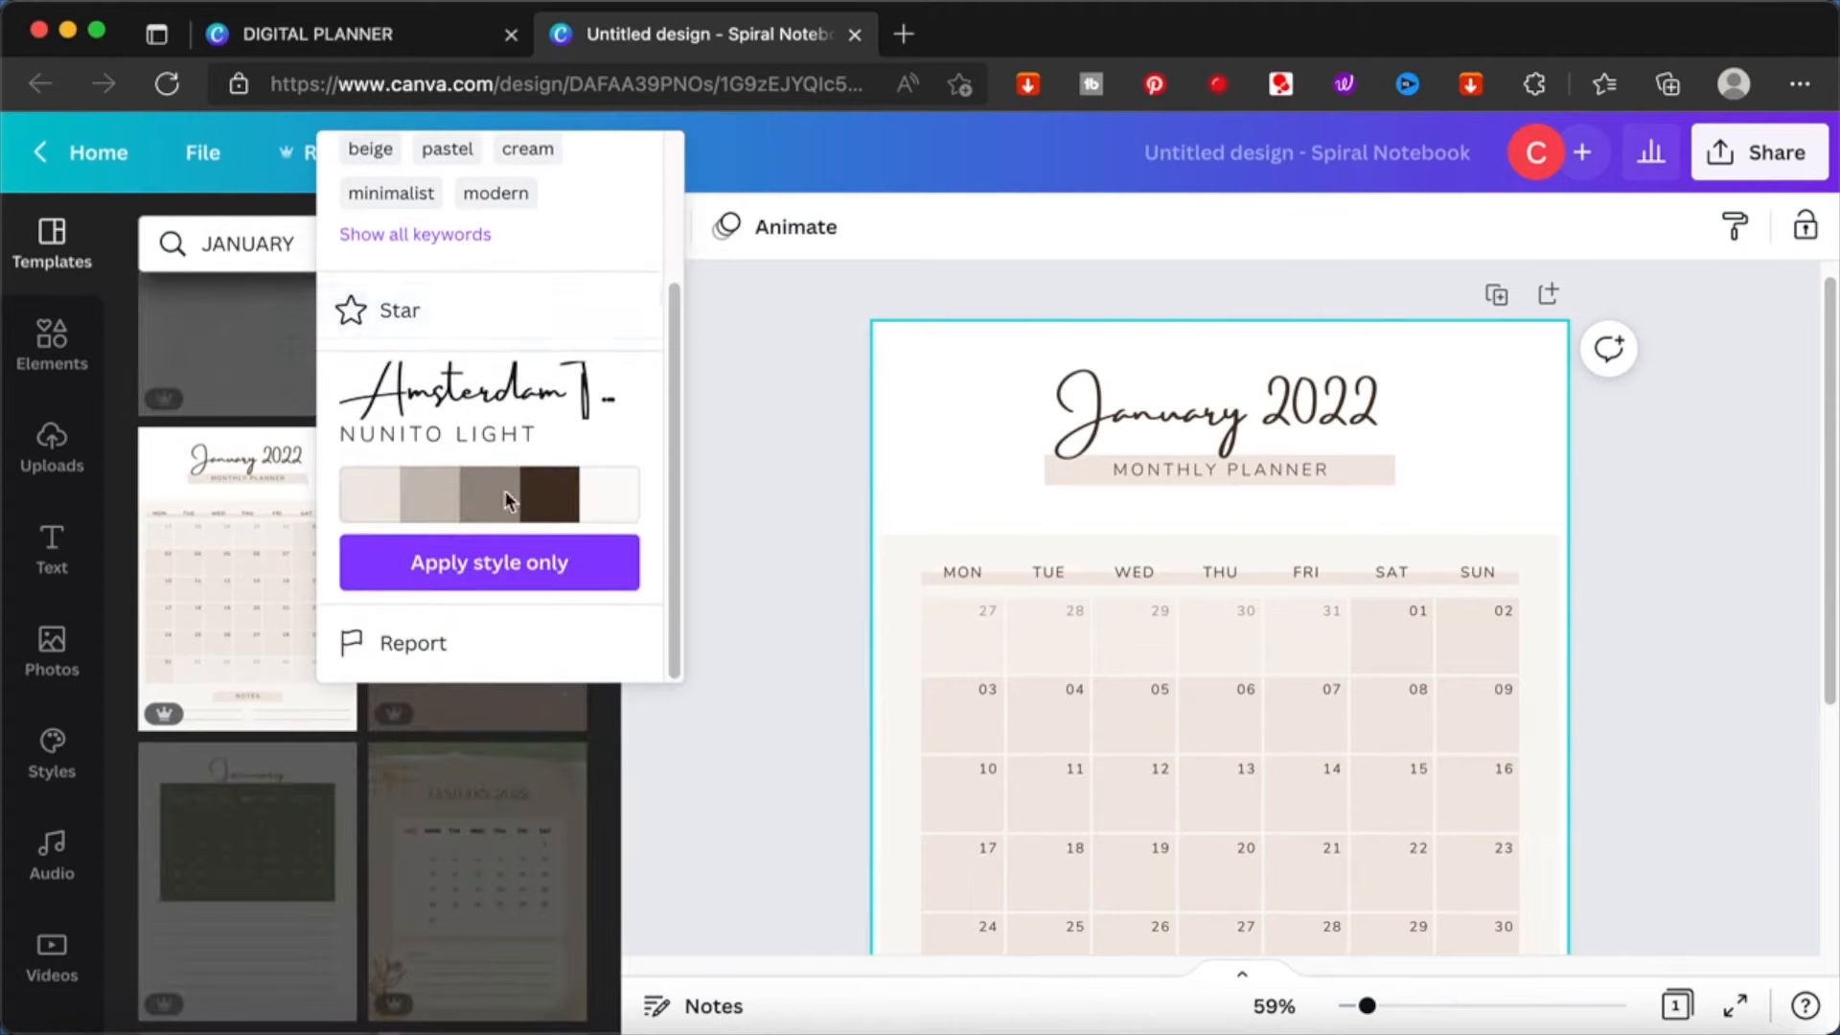
pyautogui.scroll(2, 507, 500)
pyautogui.scroll(-2, 509, 502)
pyautogui.scroll(2, 568, 468)
pyautogui.scroll(-3, 565, 479)
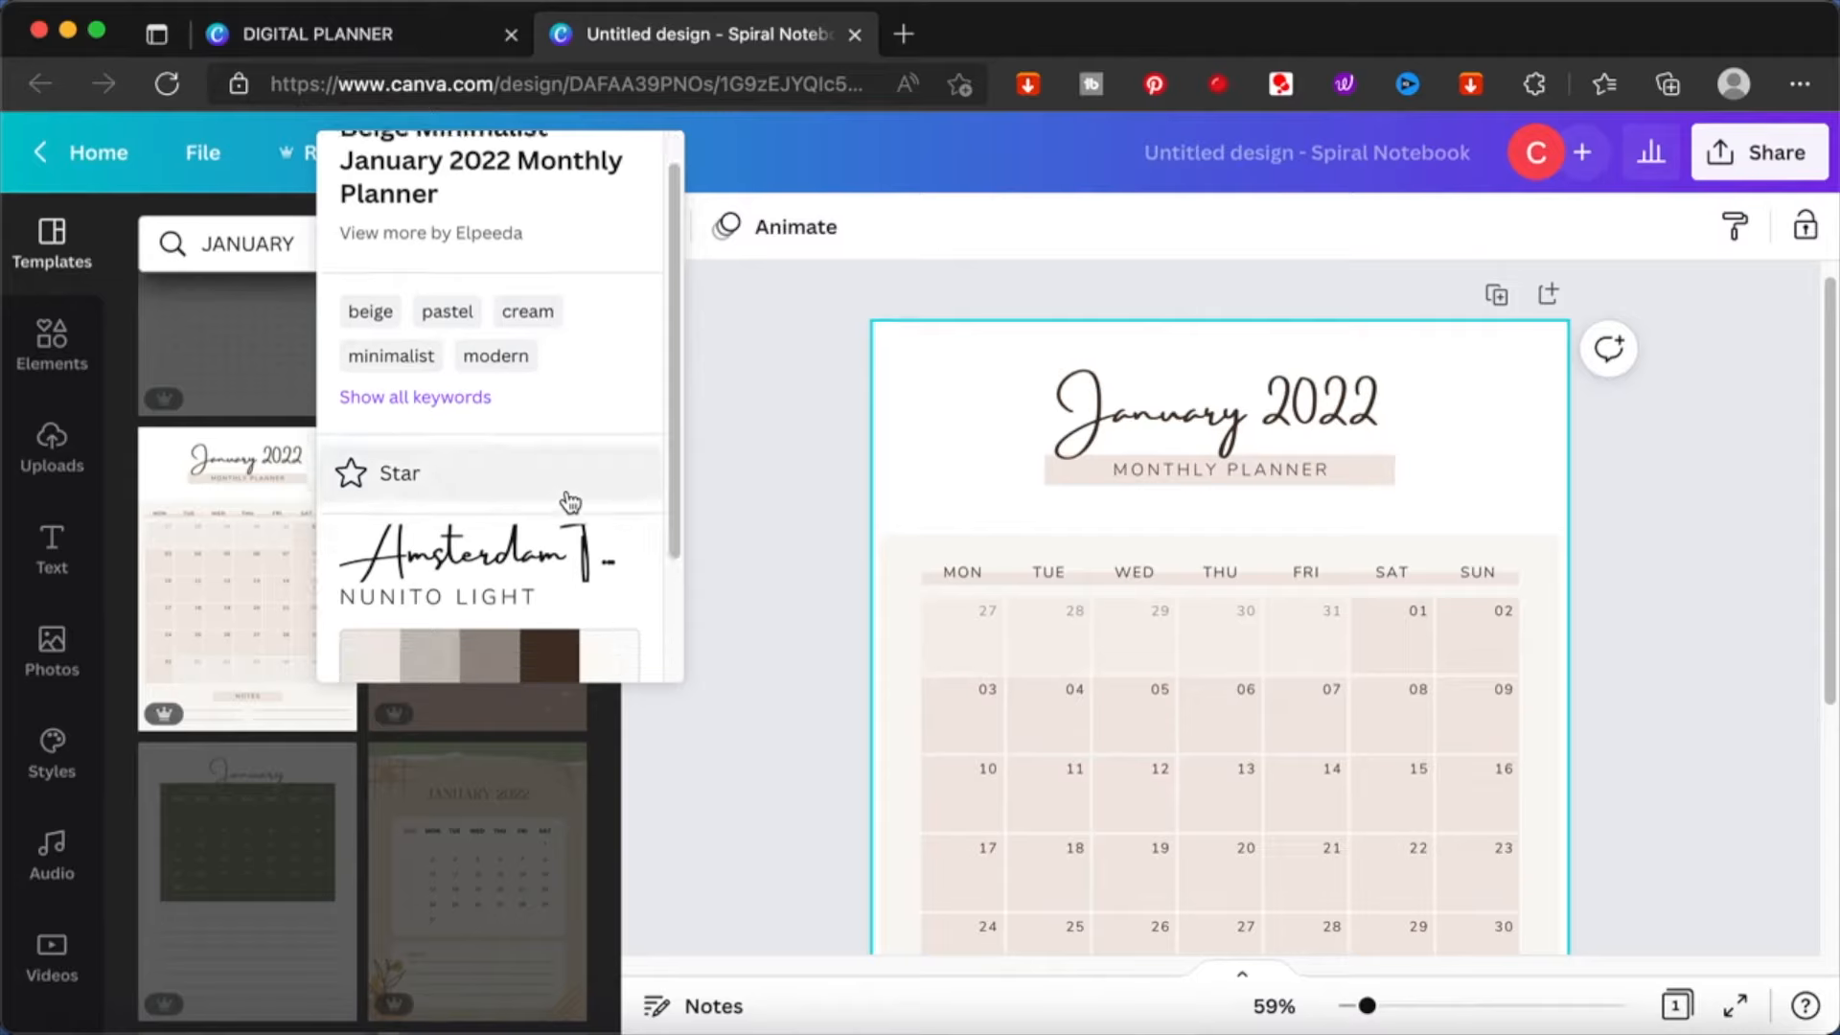
pyautogui.scroll(2, 537, 510)
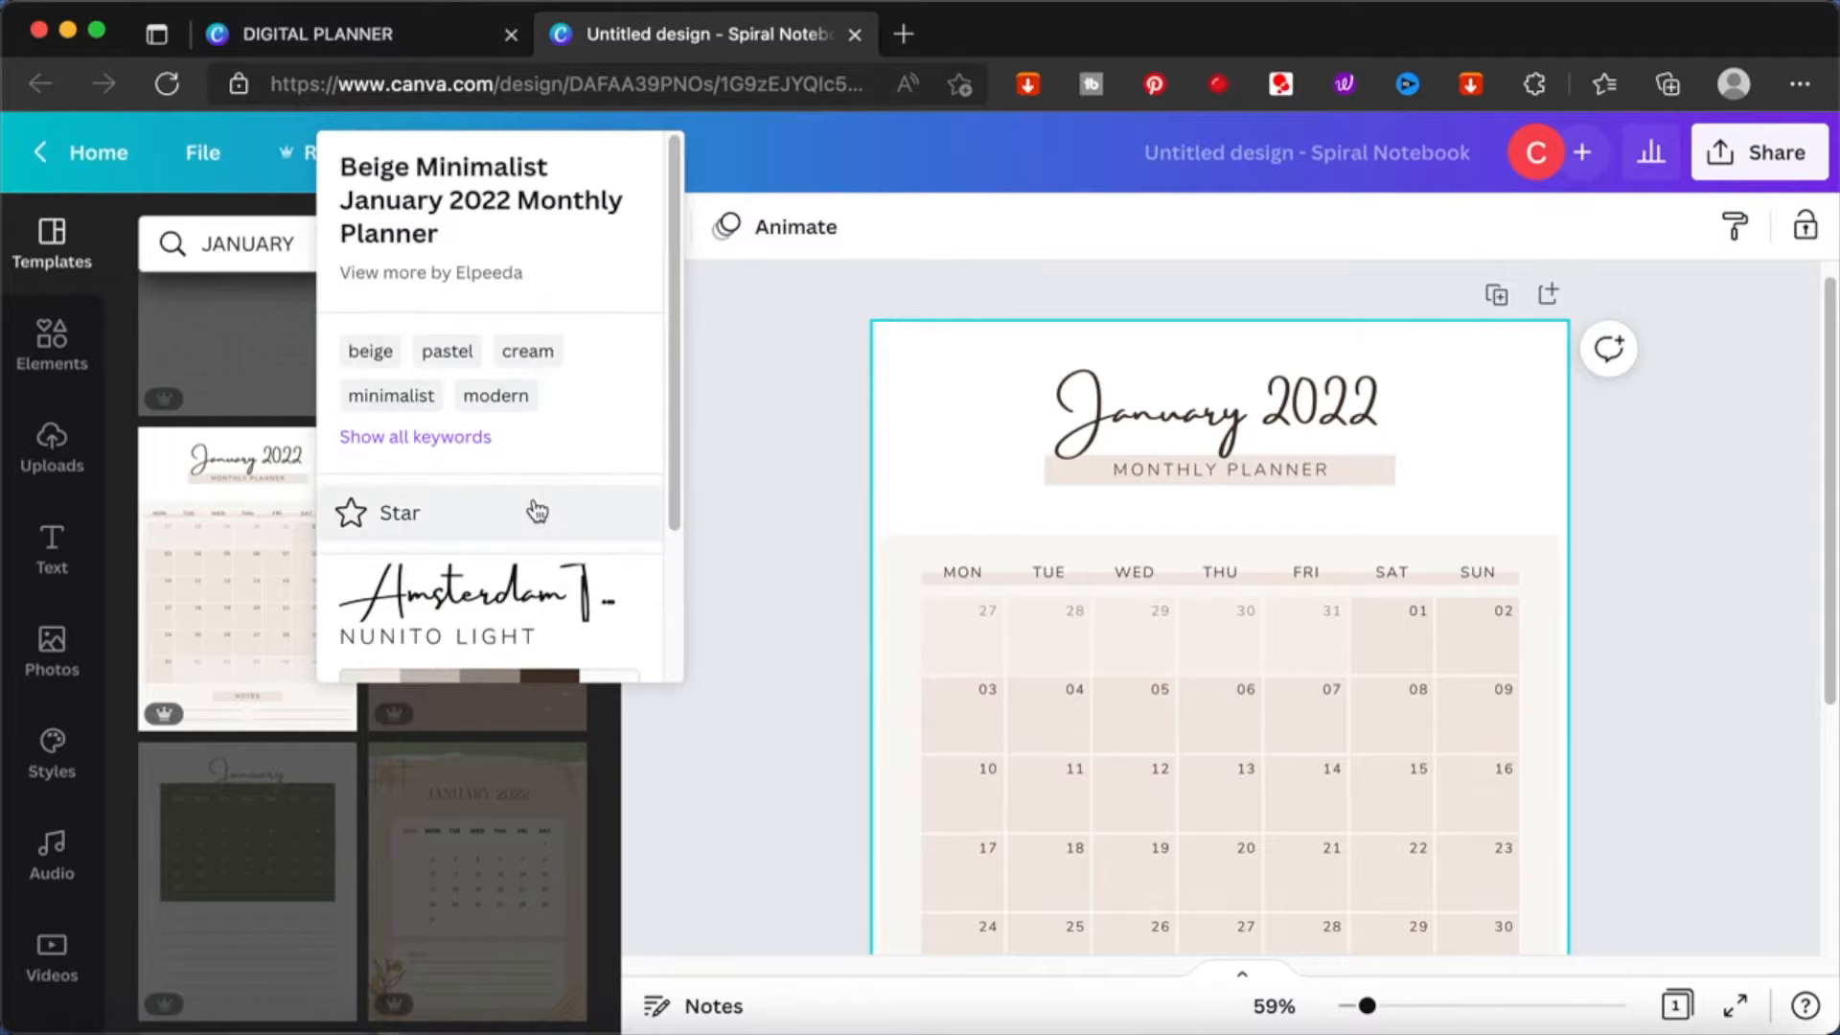
pyautogui.scroll(-3, 537, 511)
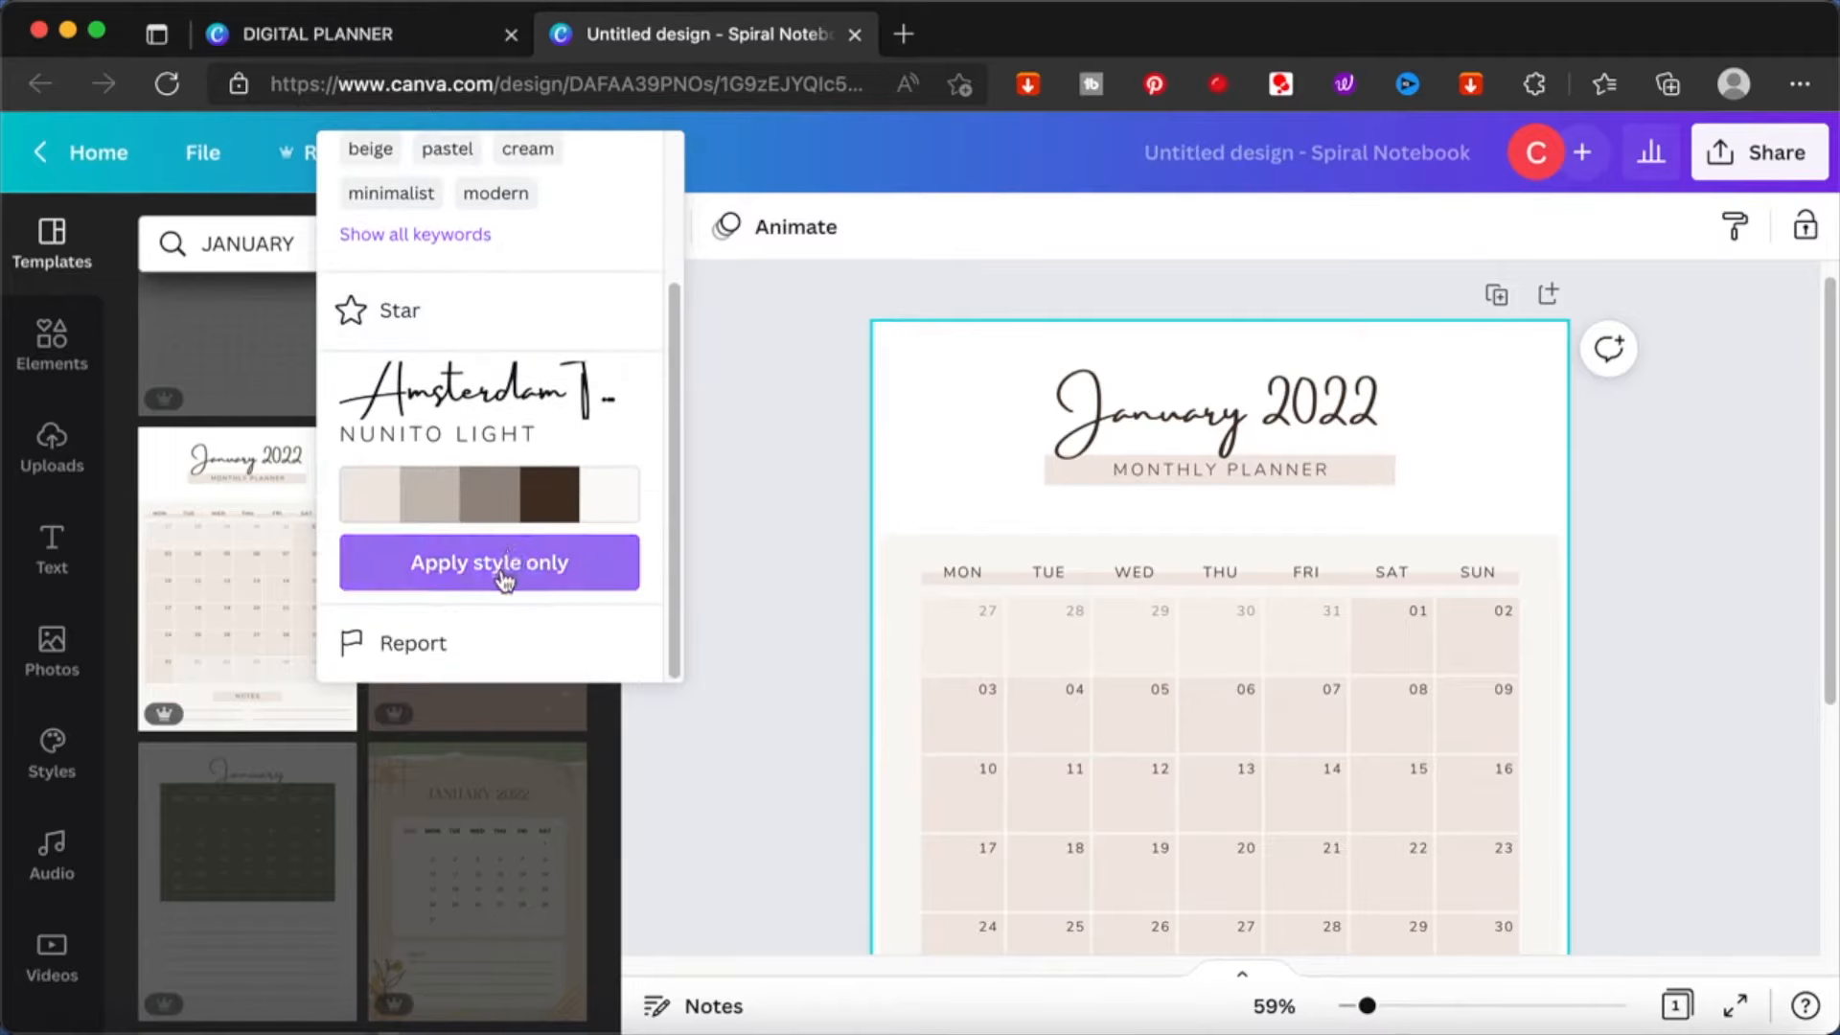
pyautogui.scroll(3, 508, 575)
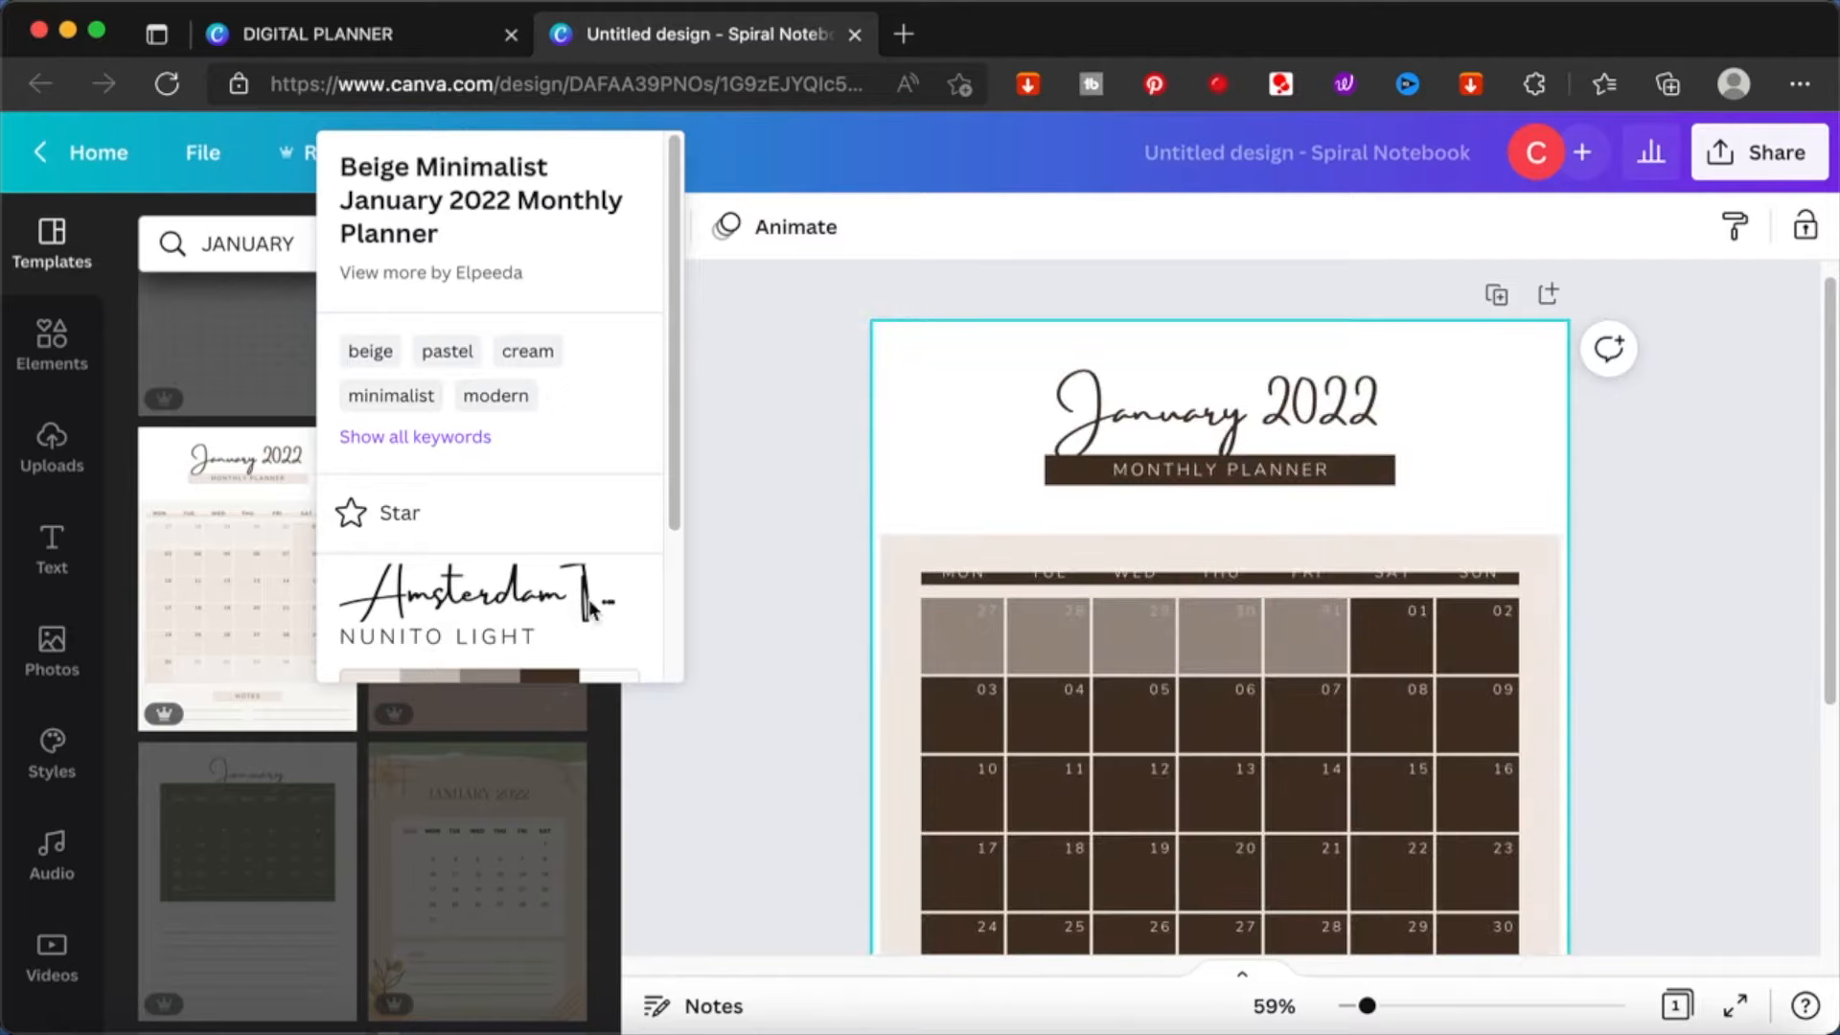
# - Close the template details and undo the style applied to the January 2022 page
pyautogui.scroll(-2, 502, 613)
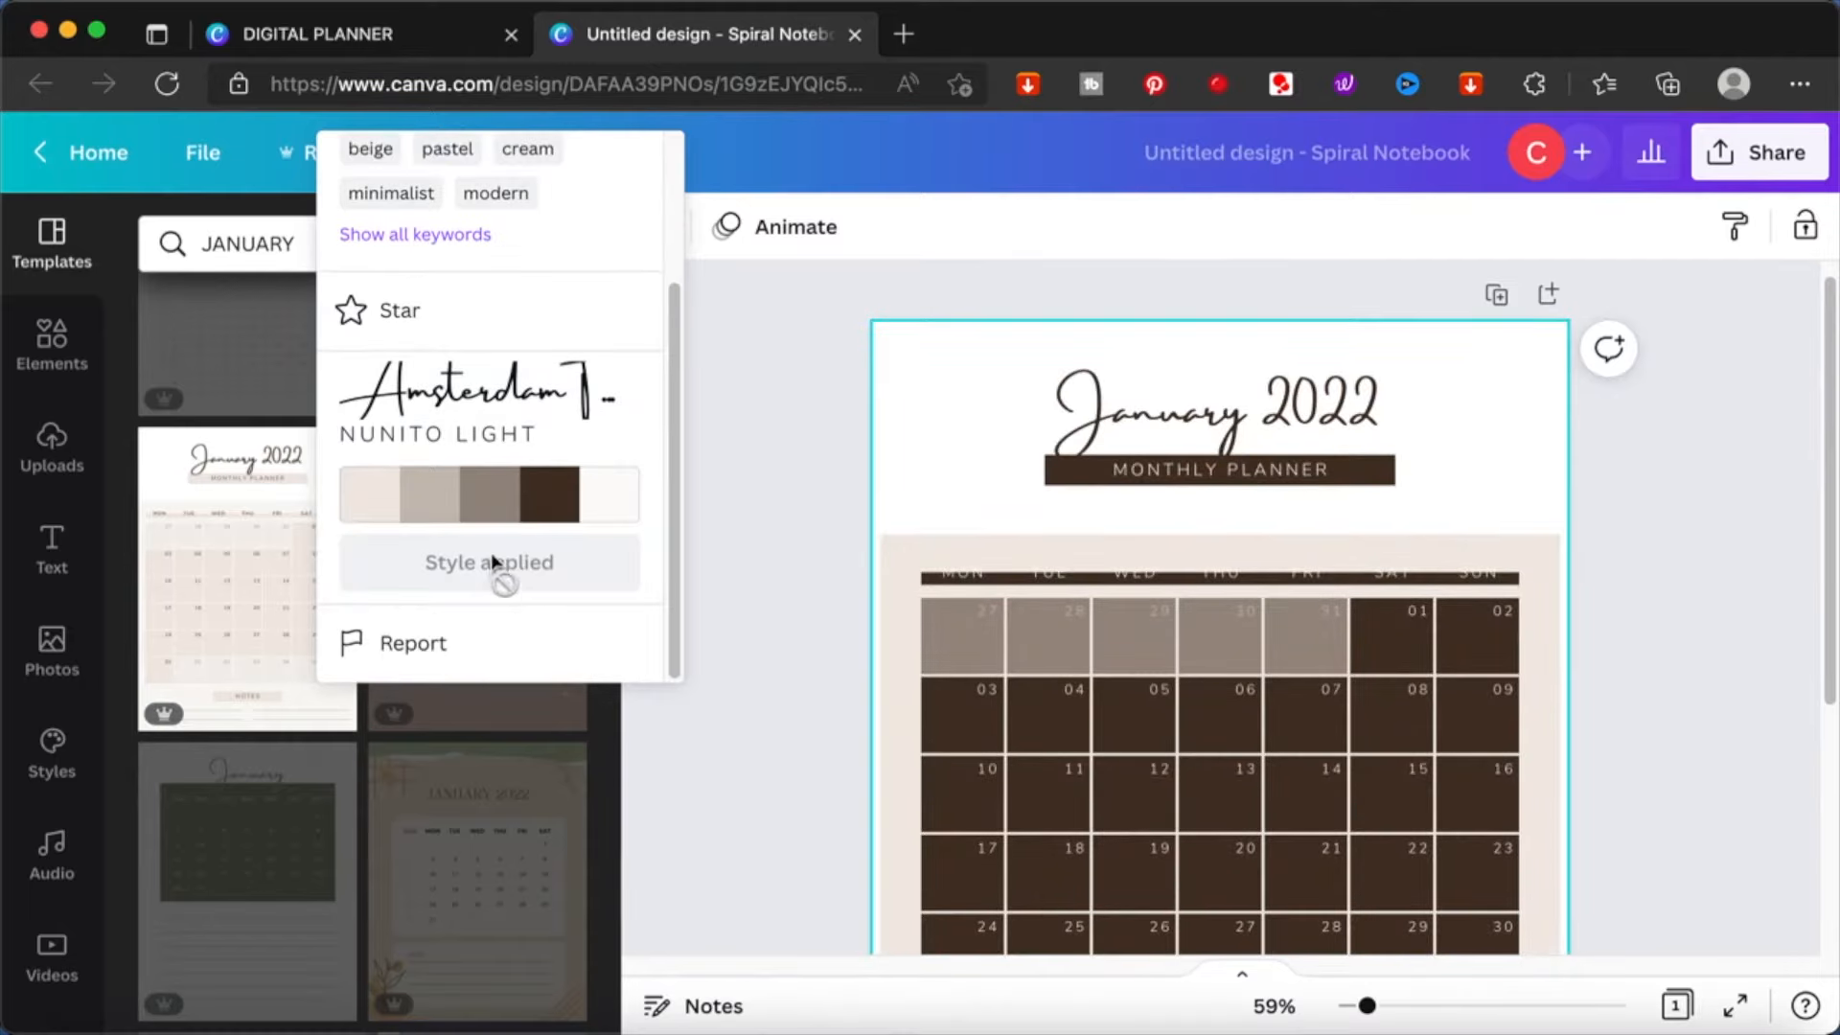
pyautogui.press('BackSpace')
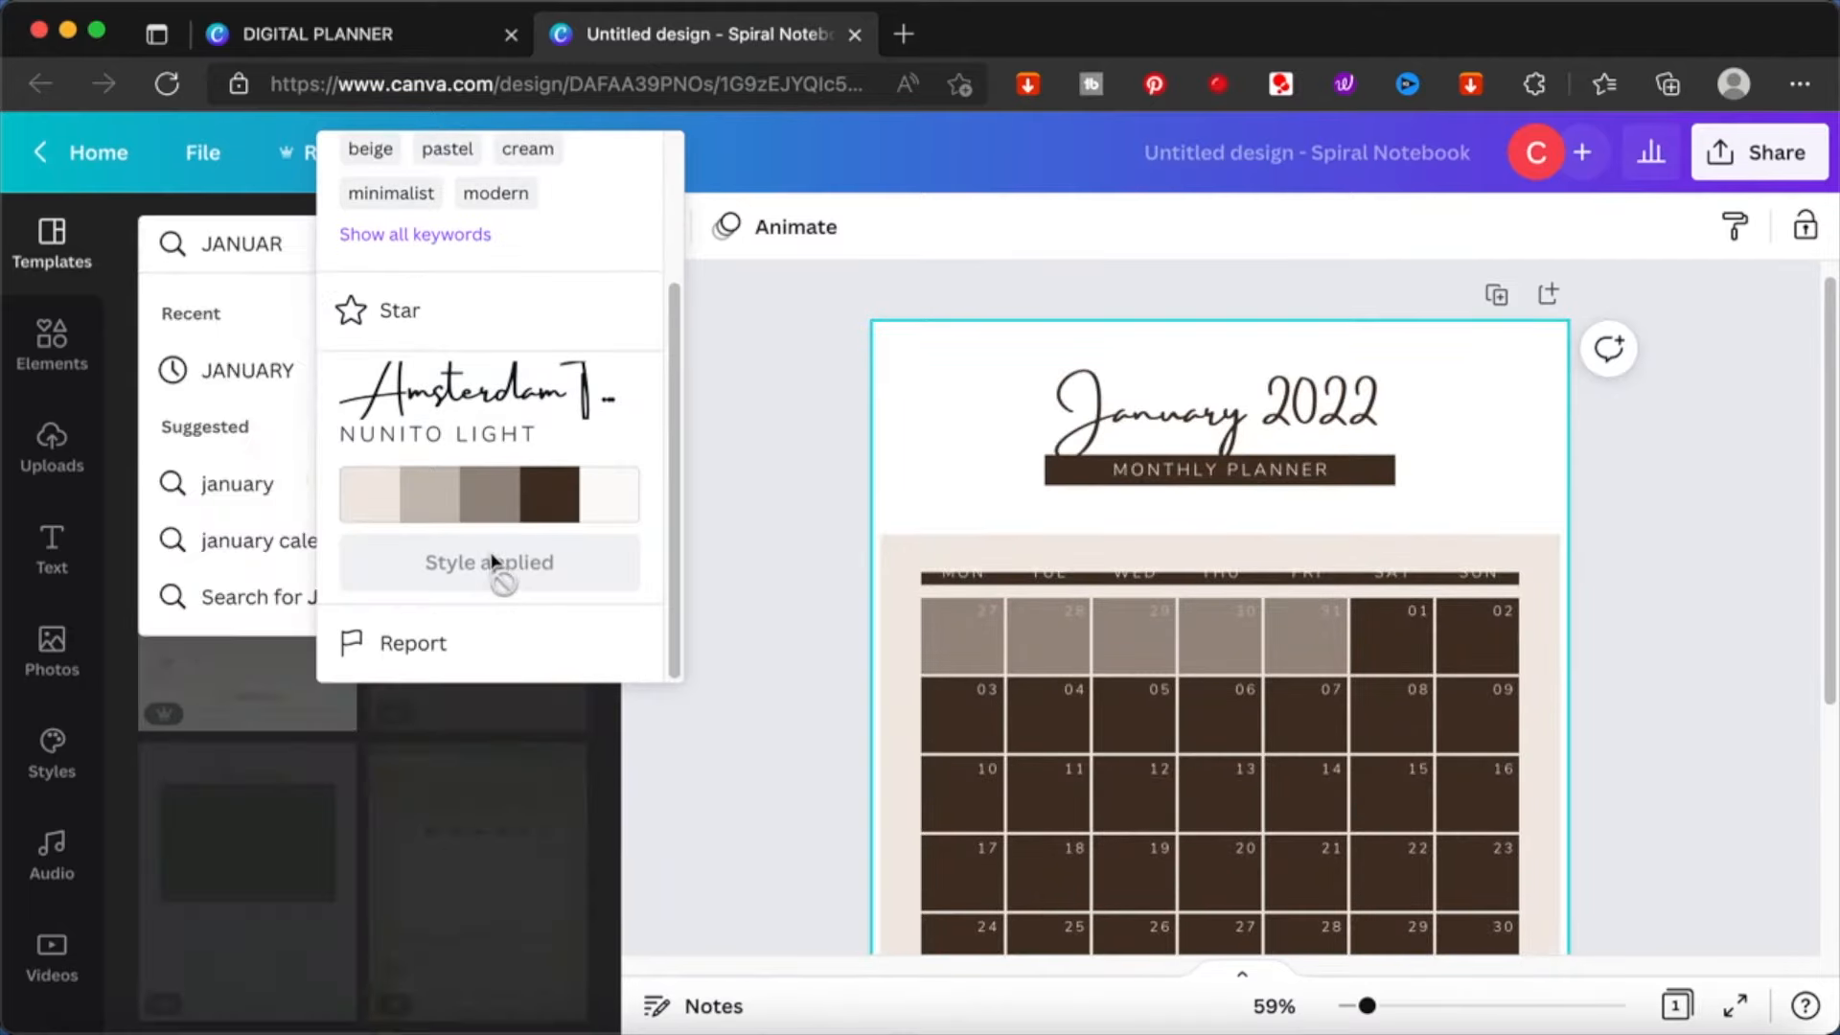
pyautogui.click(787, 343)
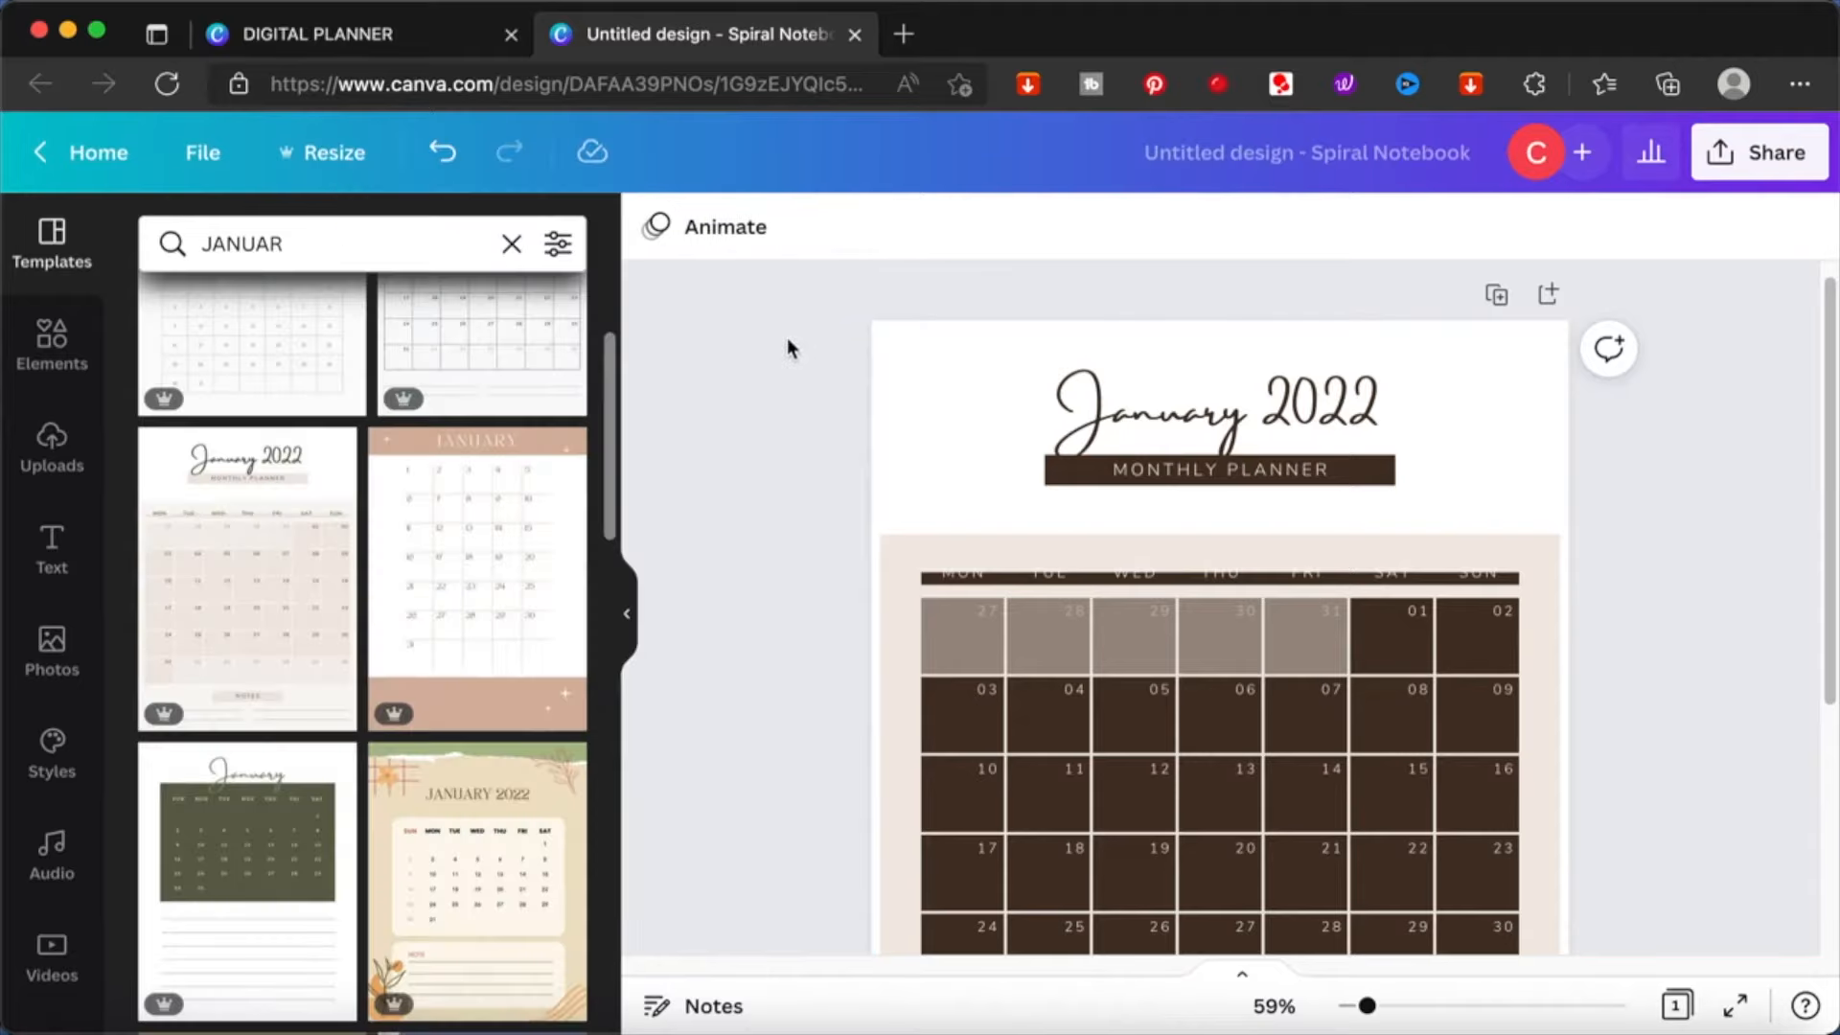
pyautogui.press('super+z')
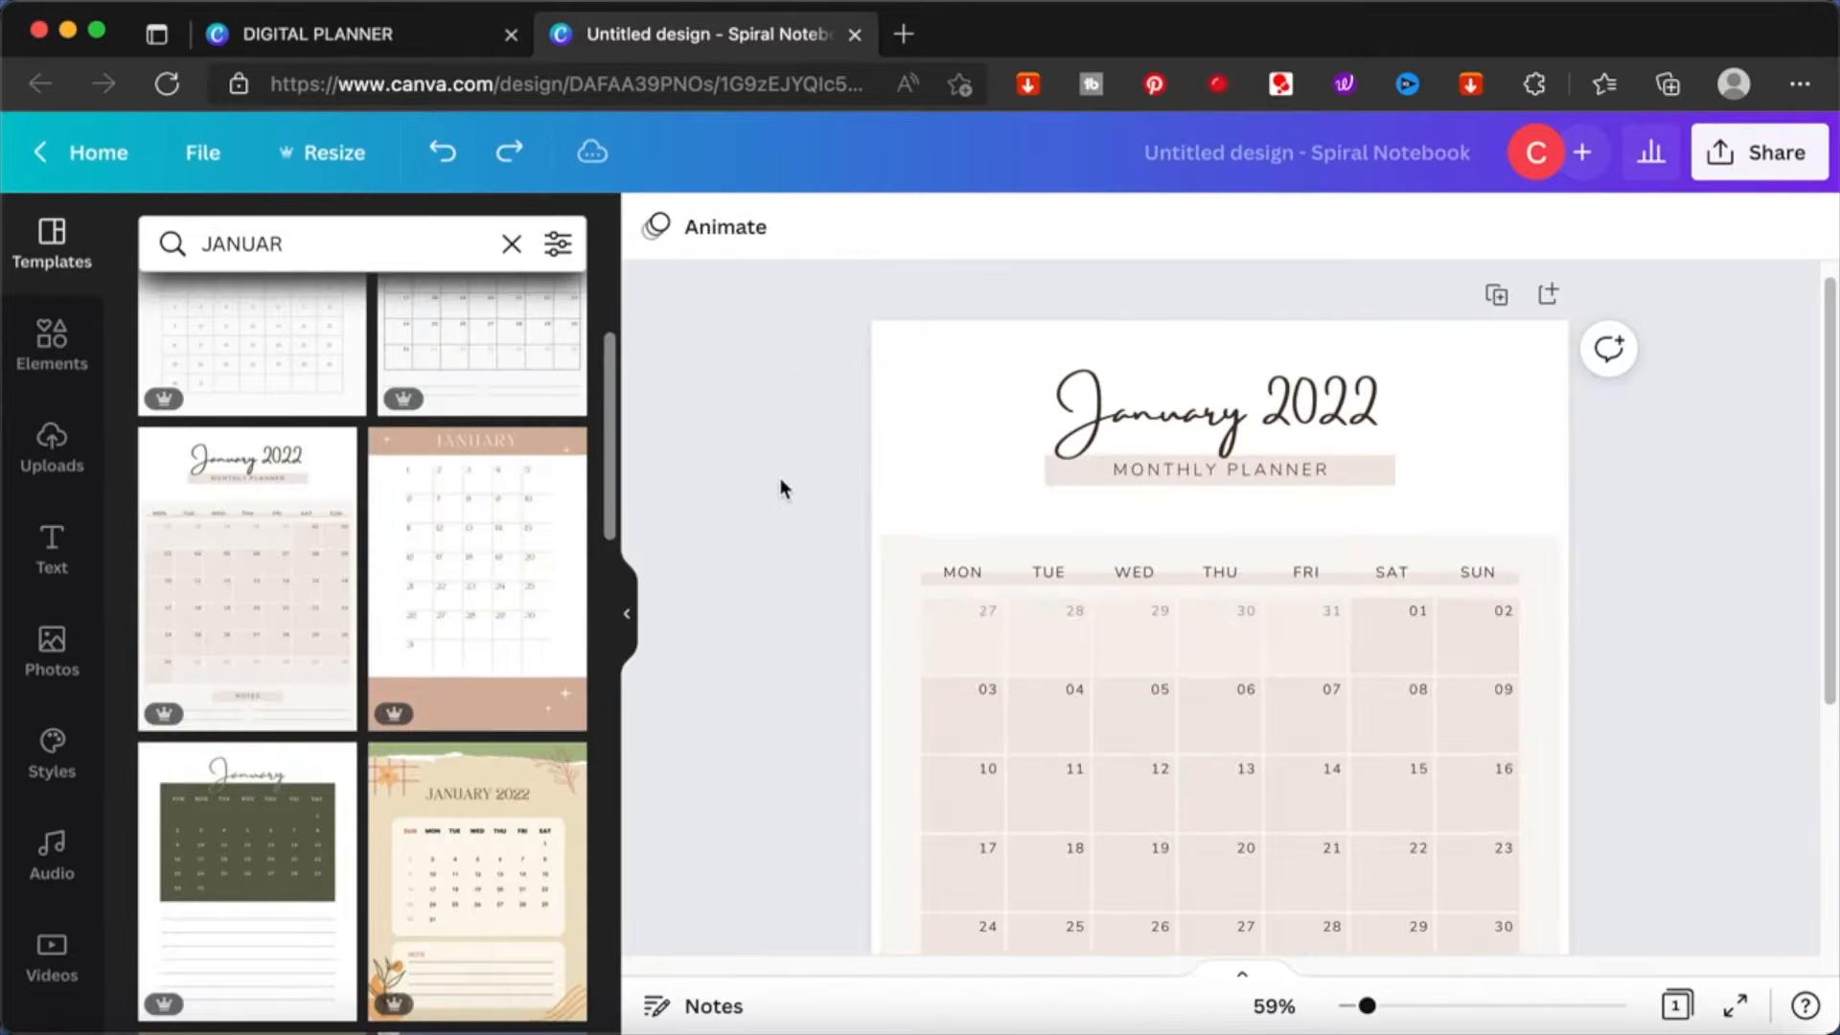
# - Search the templates for "february"
pyautogui.scroll(-3, 780, 488)
pyautogui.click(356, 243)
pyautogui.press('super+a')
pyautogui.write('feb')
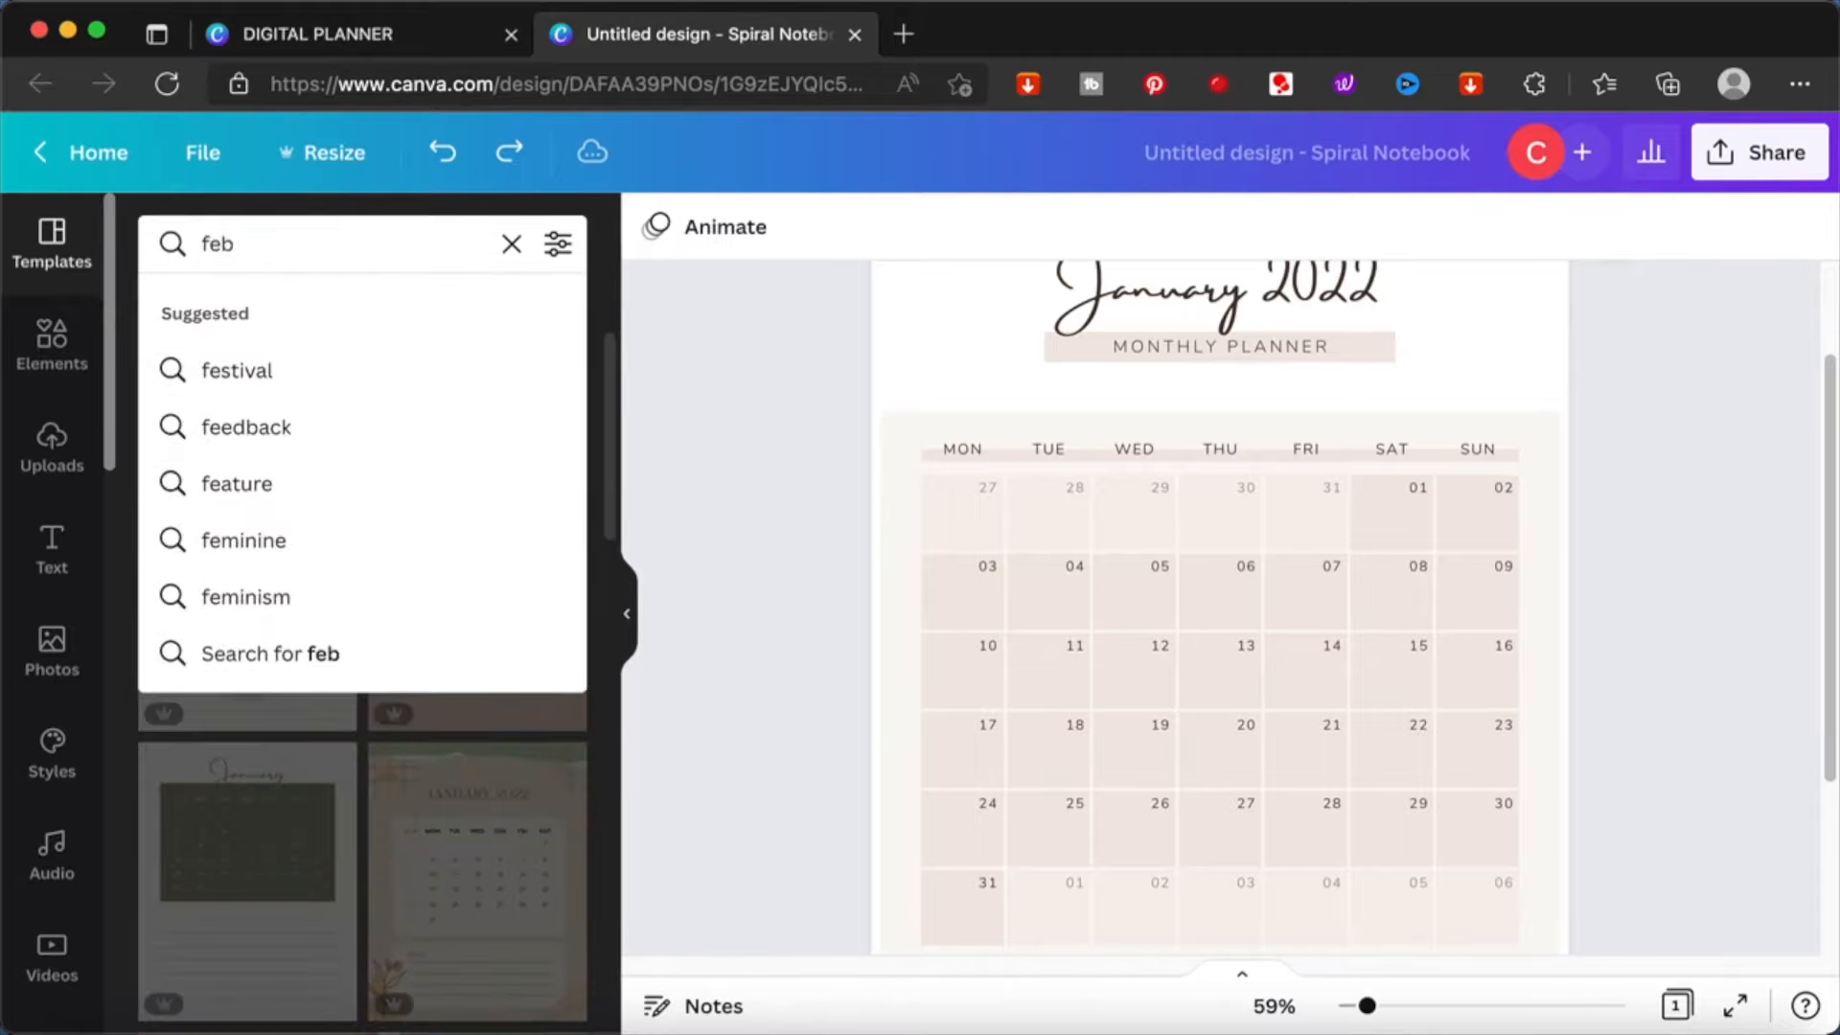
pyautogui.write('ruary')
pyautogui.press('Return')
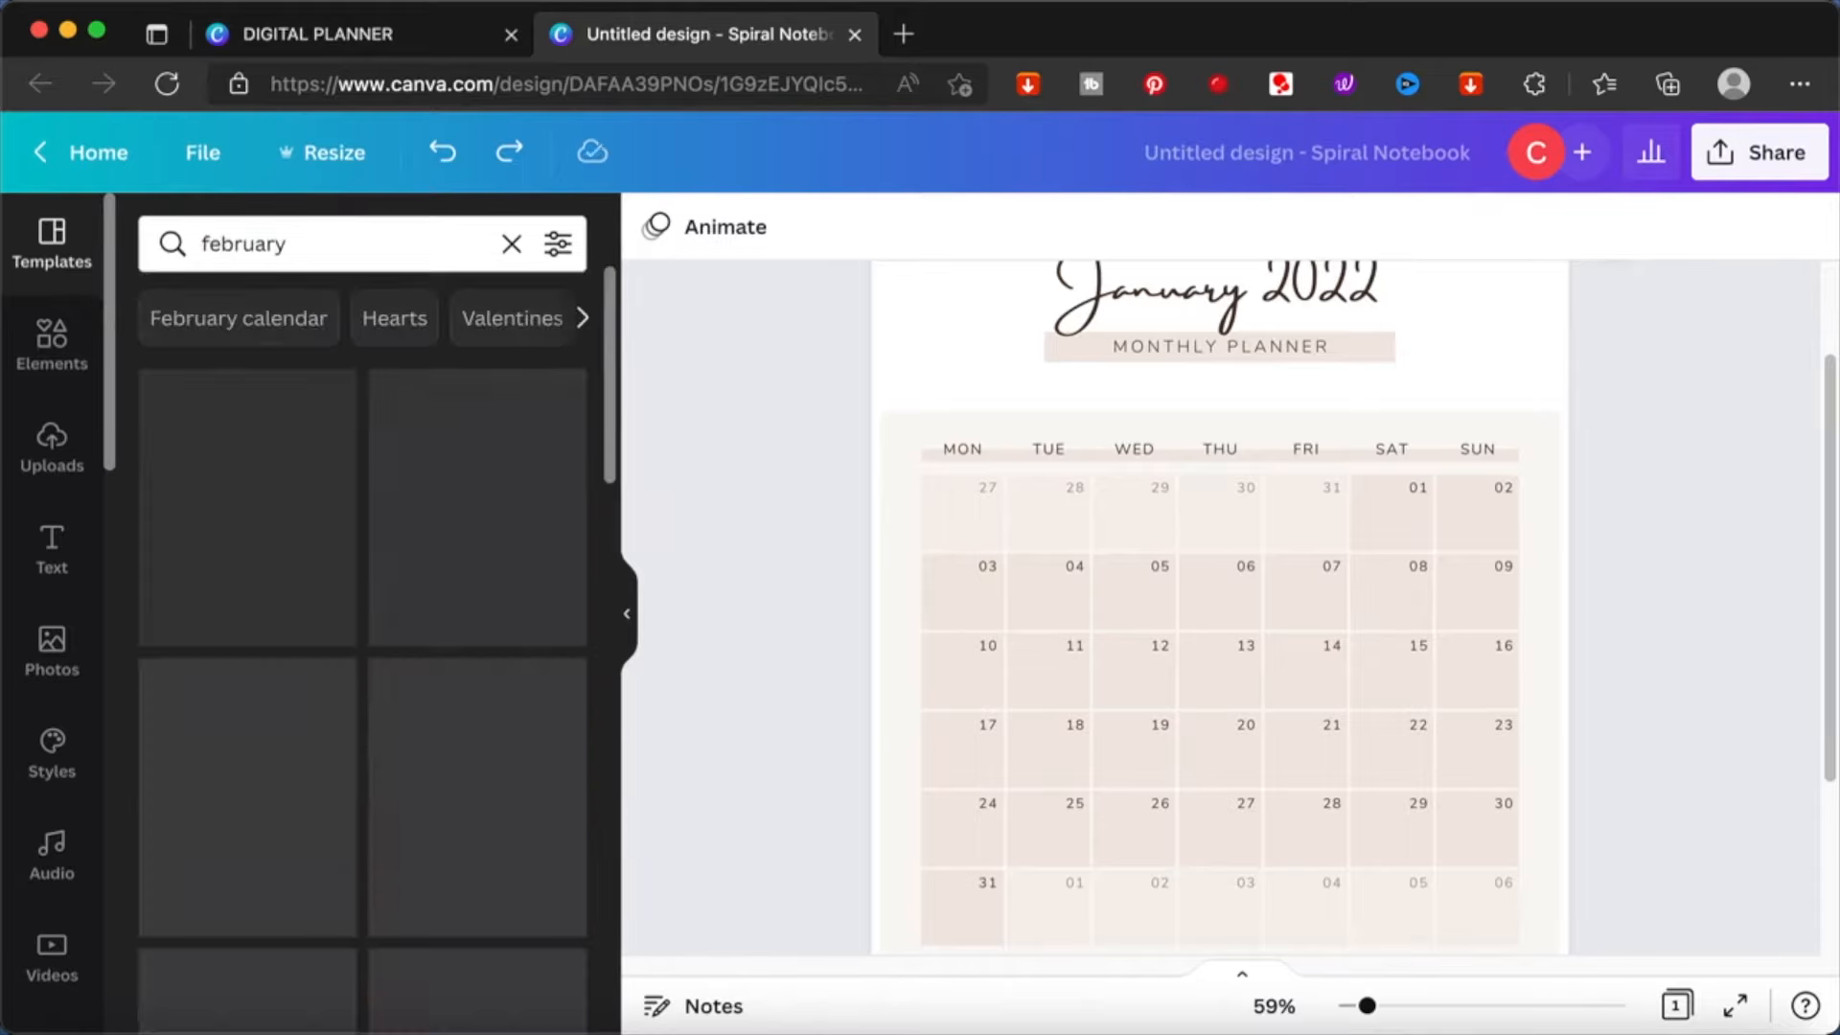
# - Add a second page and apply the beige February 2022 monthly planner template to it
pyautogui.scroll(-5, 1279, 757)
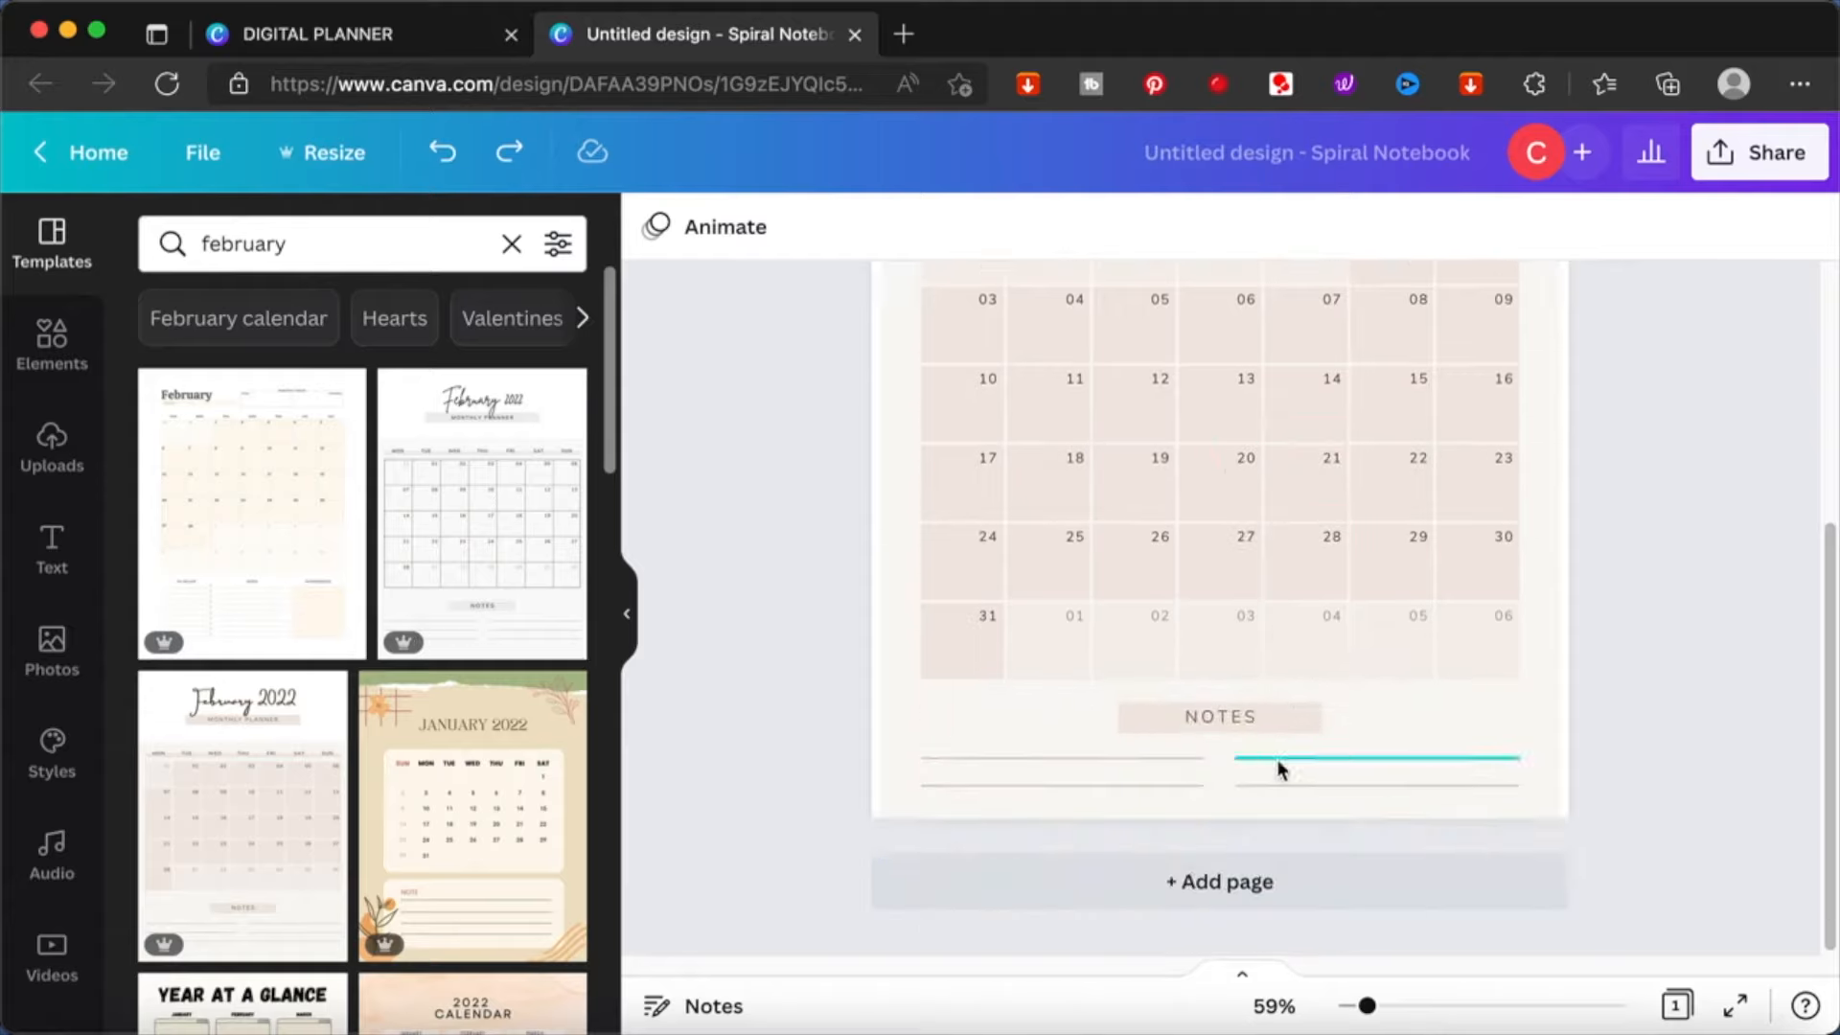
pyautogui.click(1195, 879)
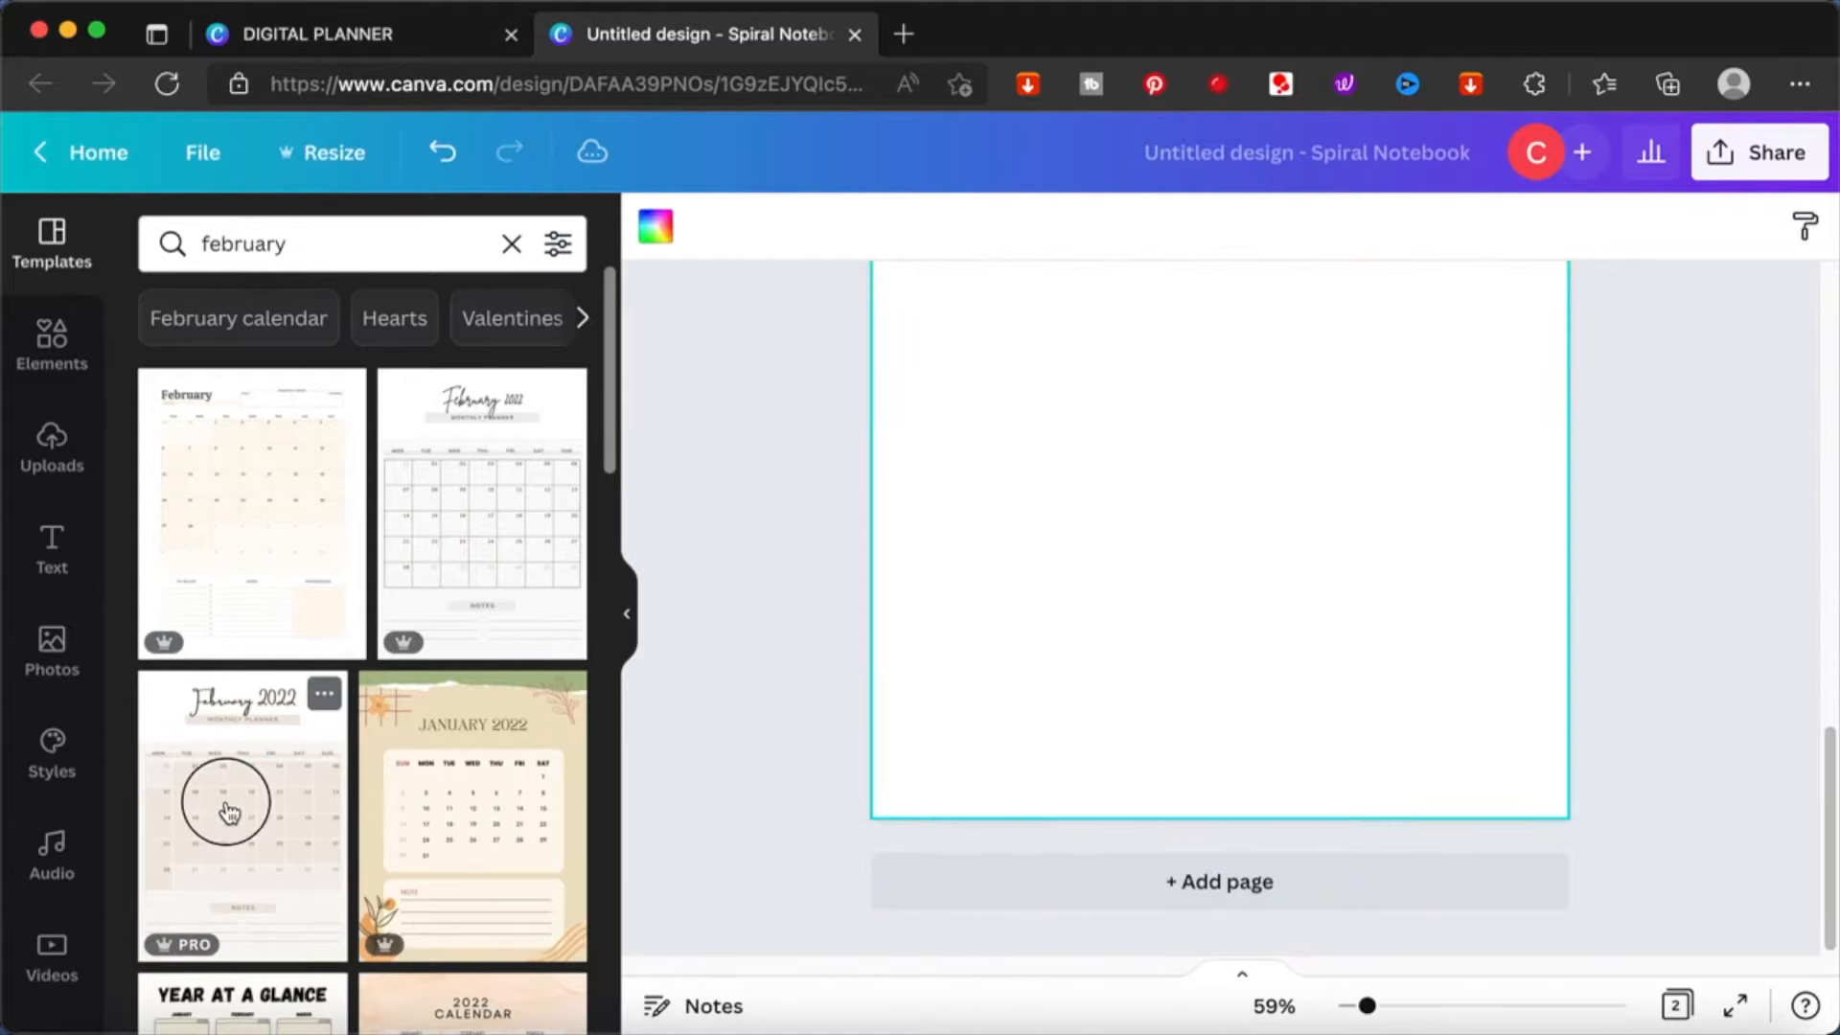
pyautogui.click(228, 813)
pyautogui.scroll(2, 1133, 646)
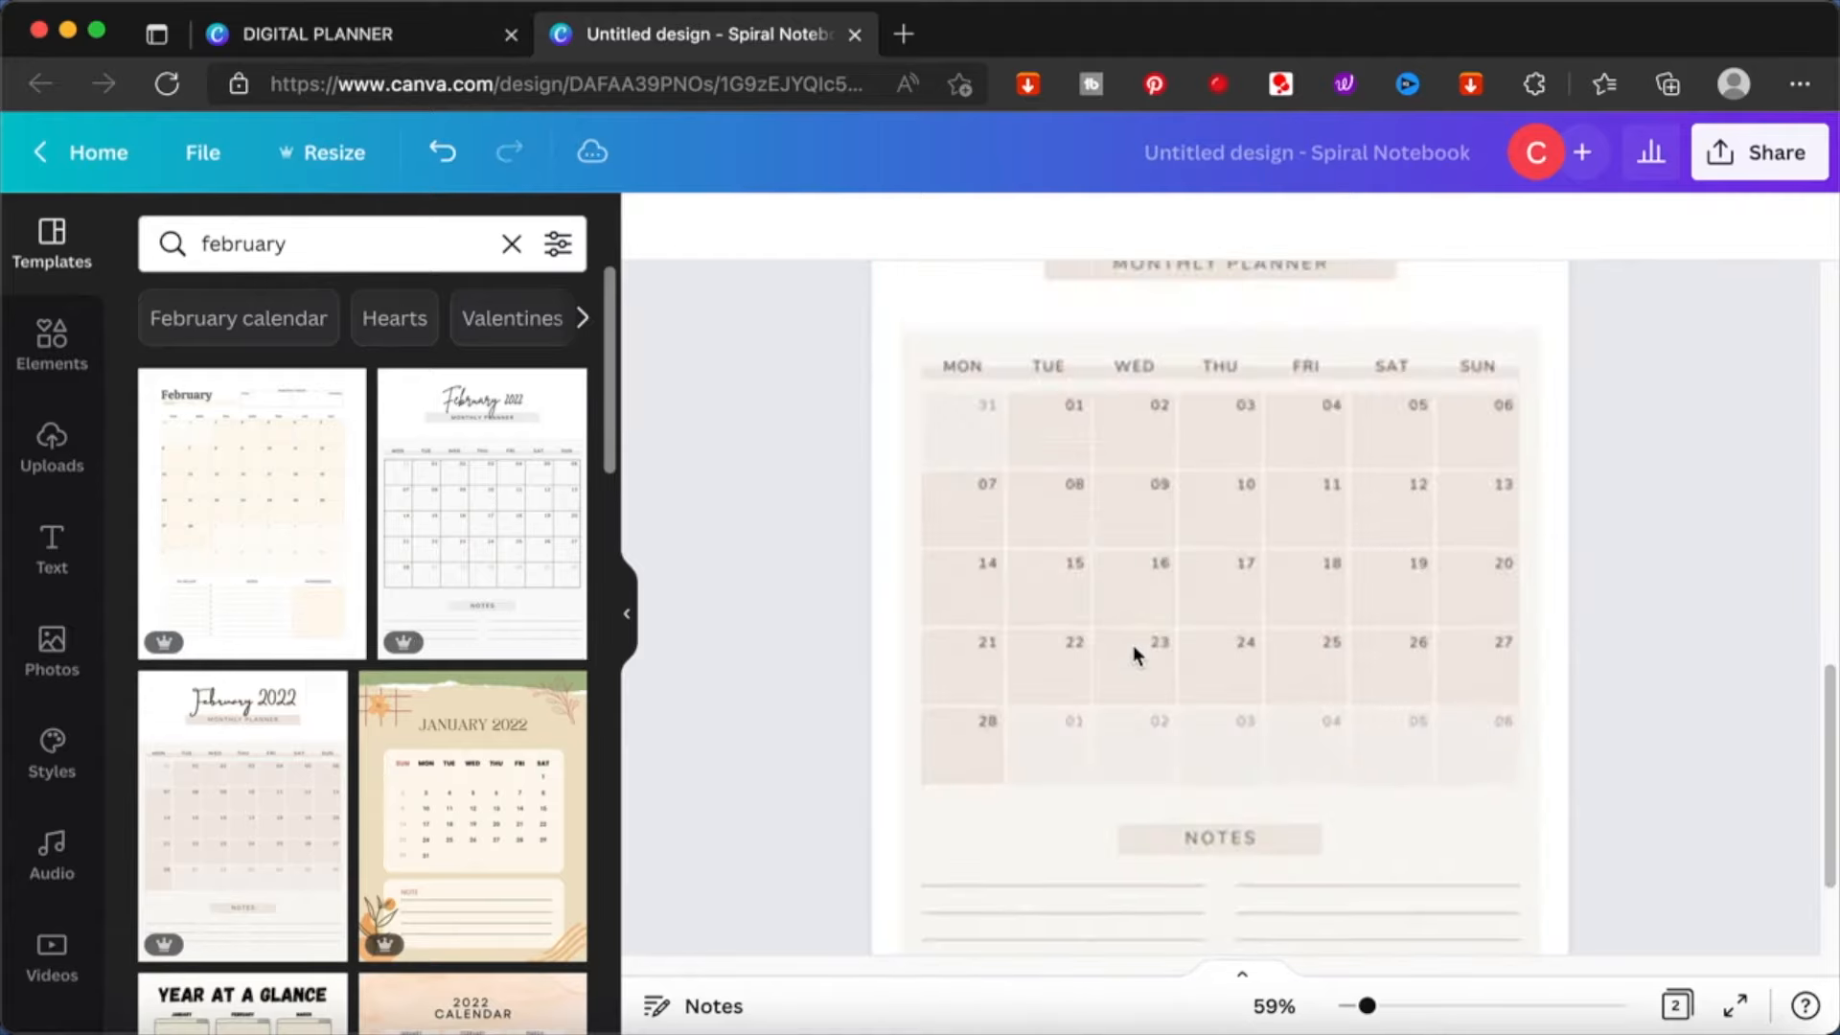
pyautogui.scroll(3, 1132, 646)
pyautogui.scroll(-2, 1132, 646)
pyautogui.scroll(-3, 1133, 645)
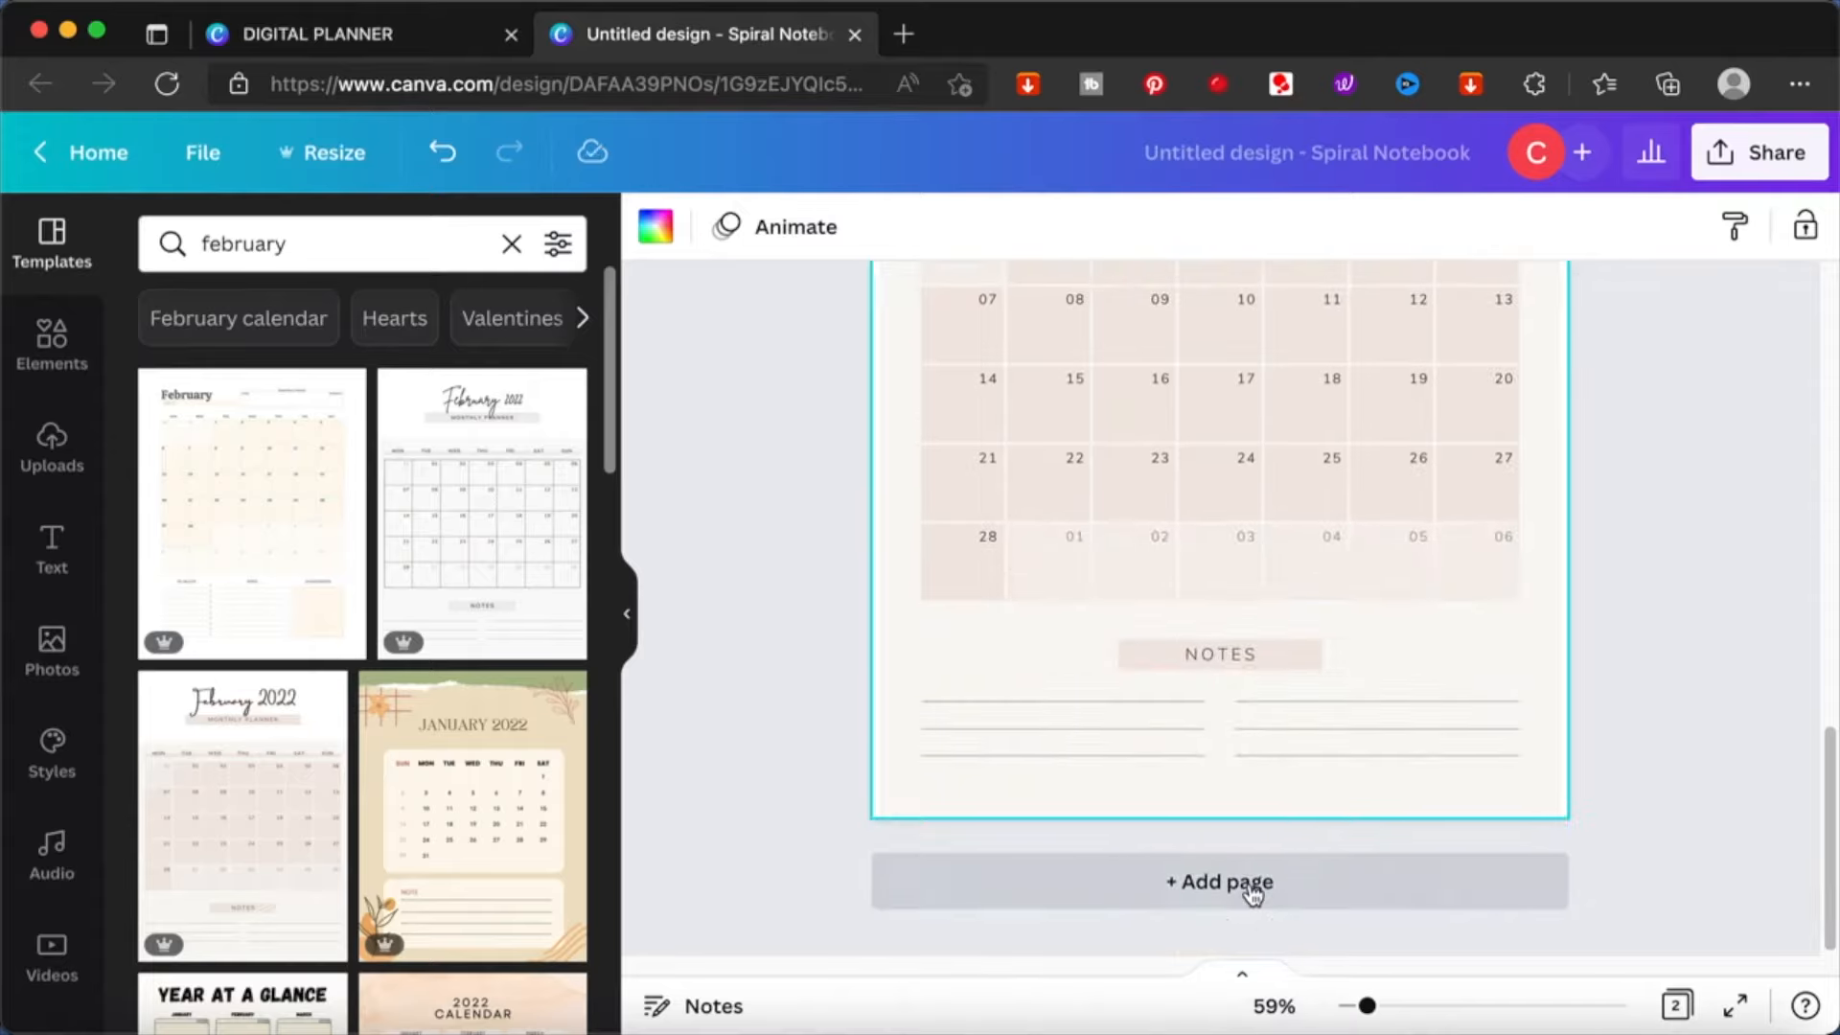
# - Add a third page, search the templates for "march" and apply the beige March 2022 monthly planner
pyautogui.click(1245, 884)
pyautogui.click(341, 234)
pyautogui.doubleClick(342, 234)
pyautogui.write('march')
pyautogui.press('Return')
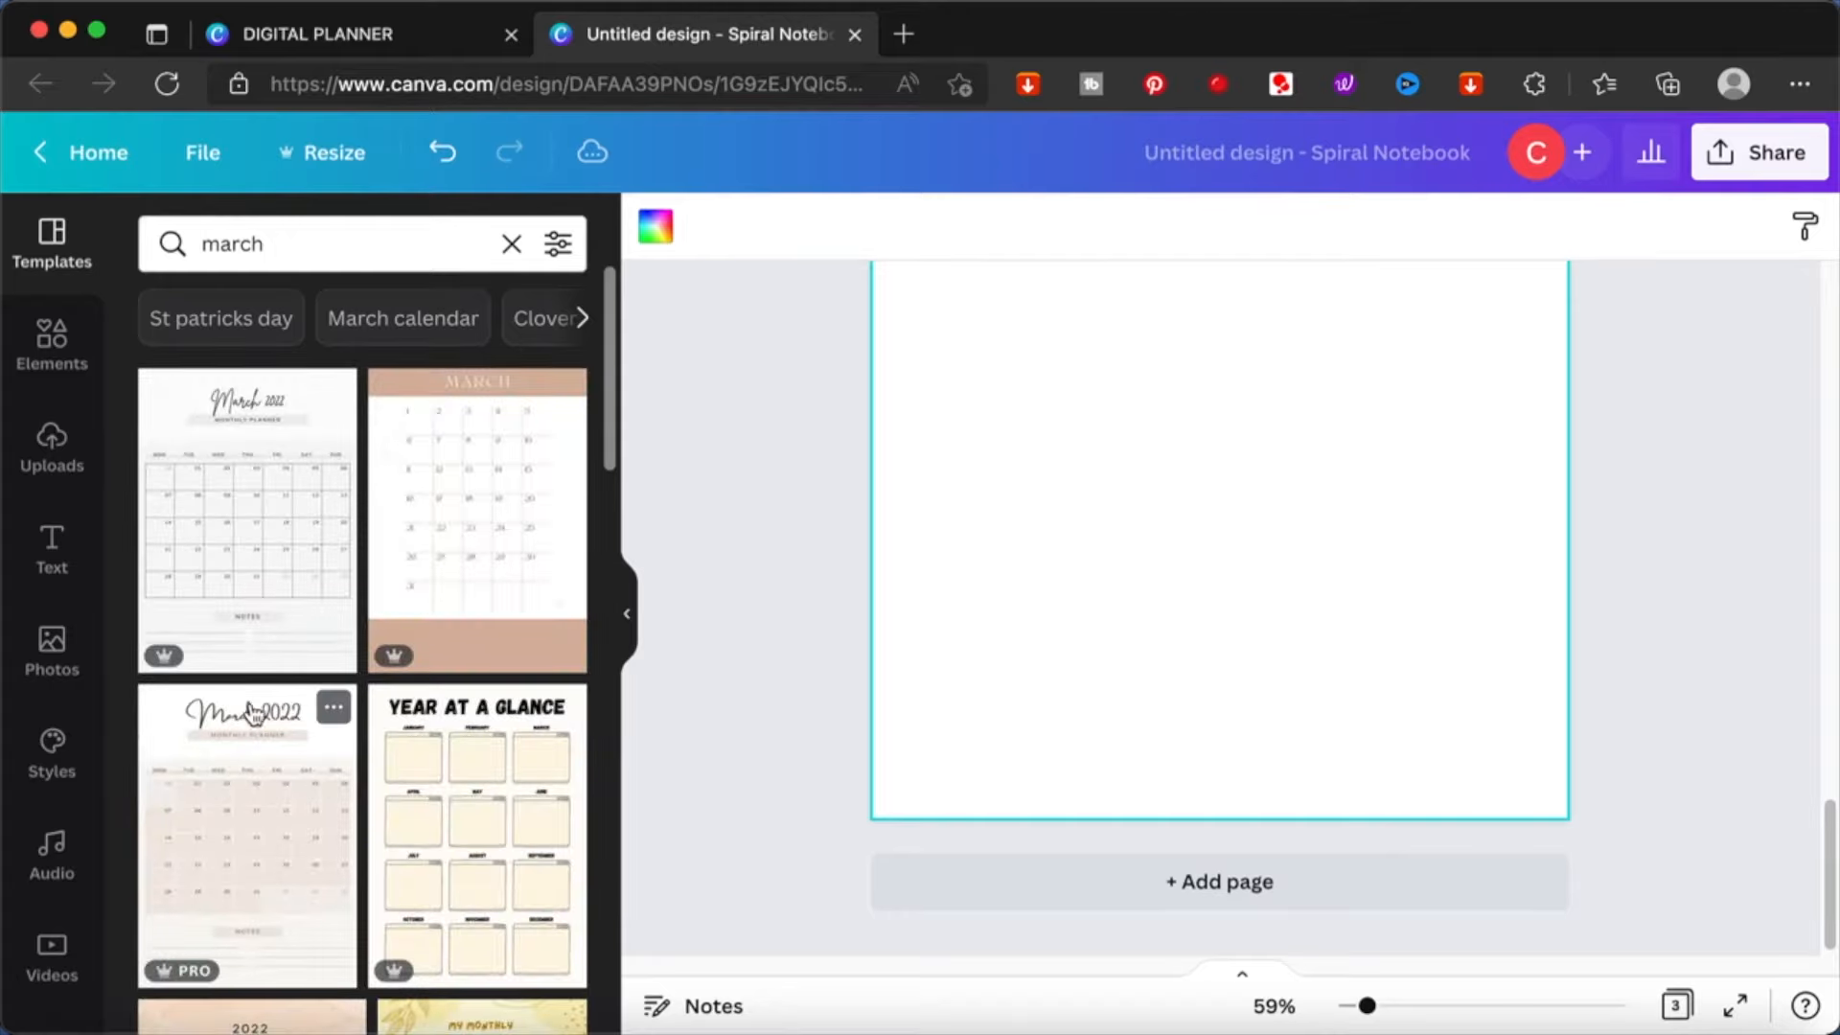
pyautogui.scroll(10, 797, 466)
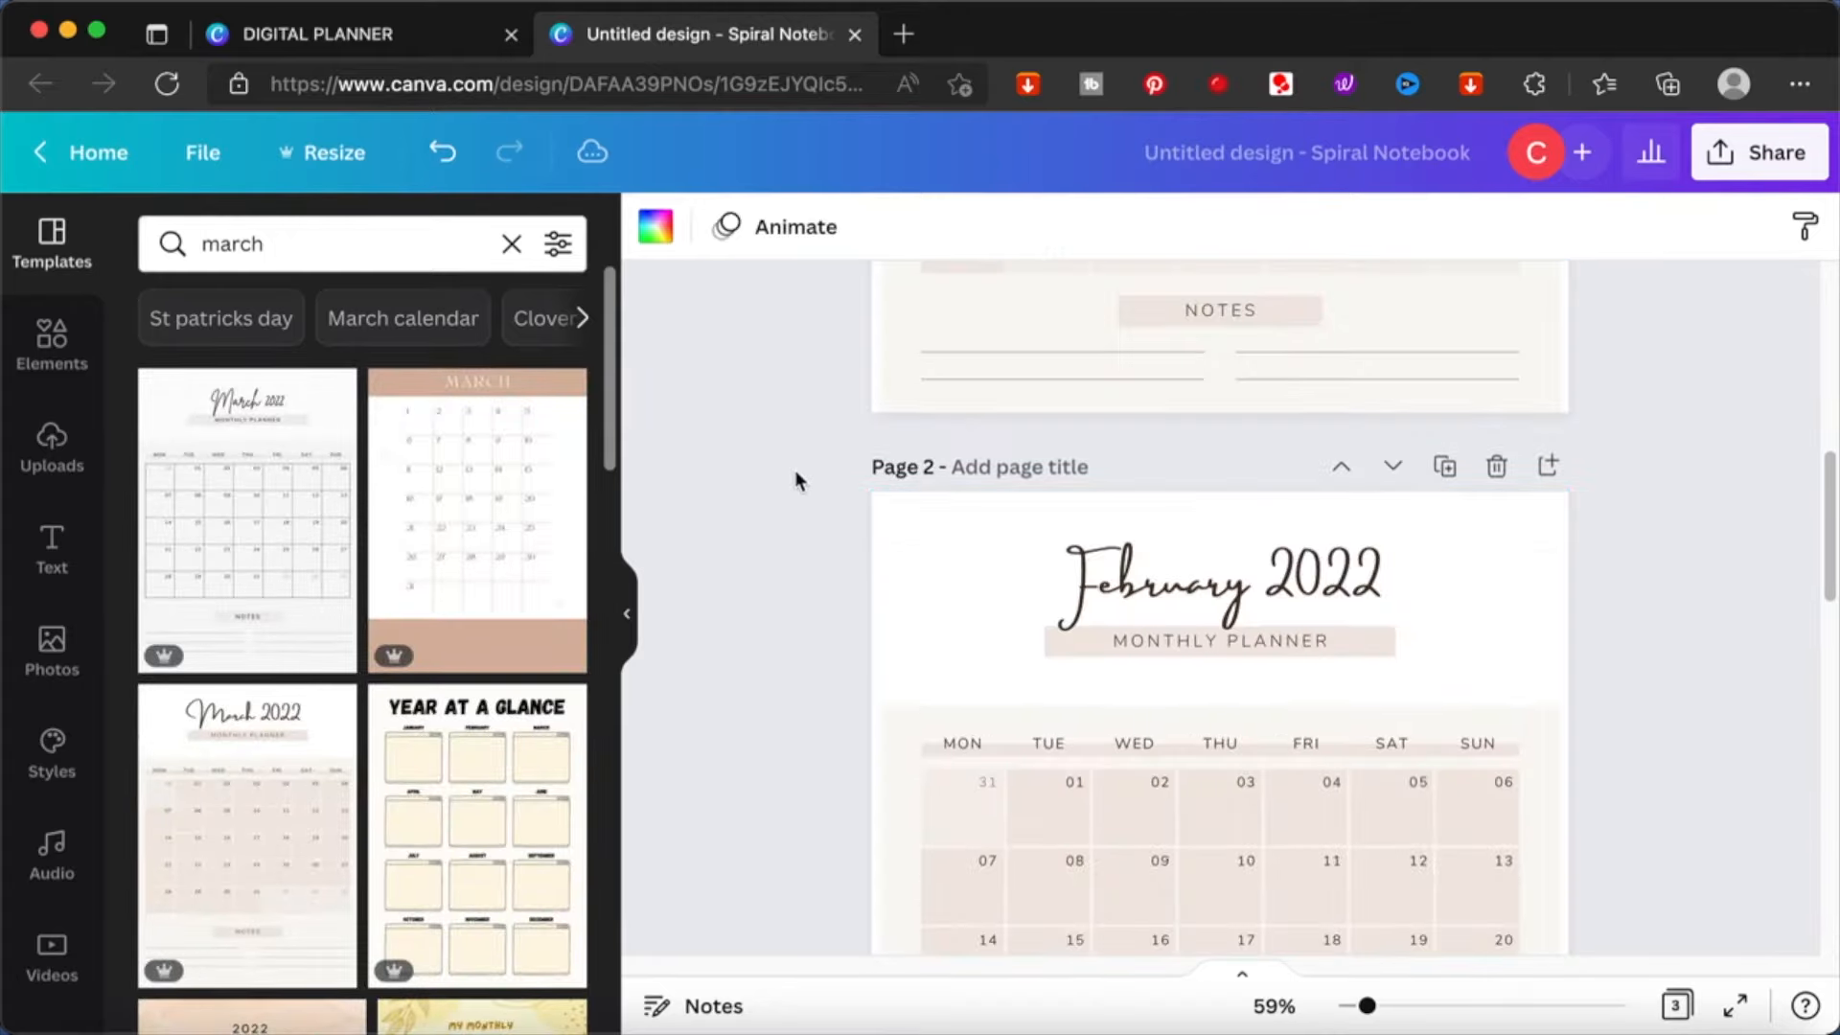
pyautogui.scroll(10, 795, 470)
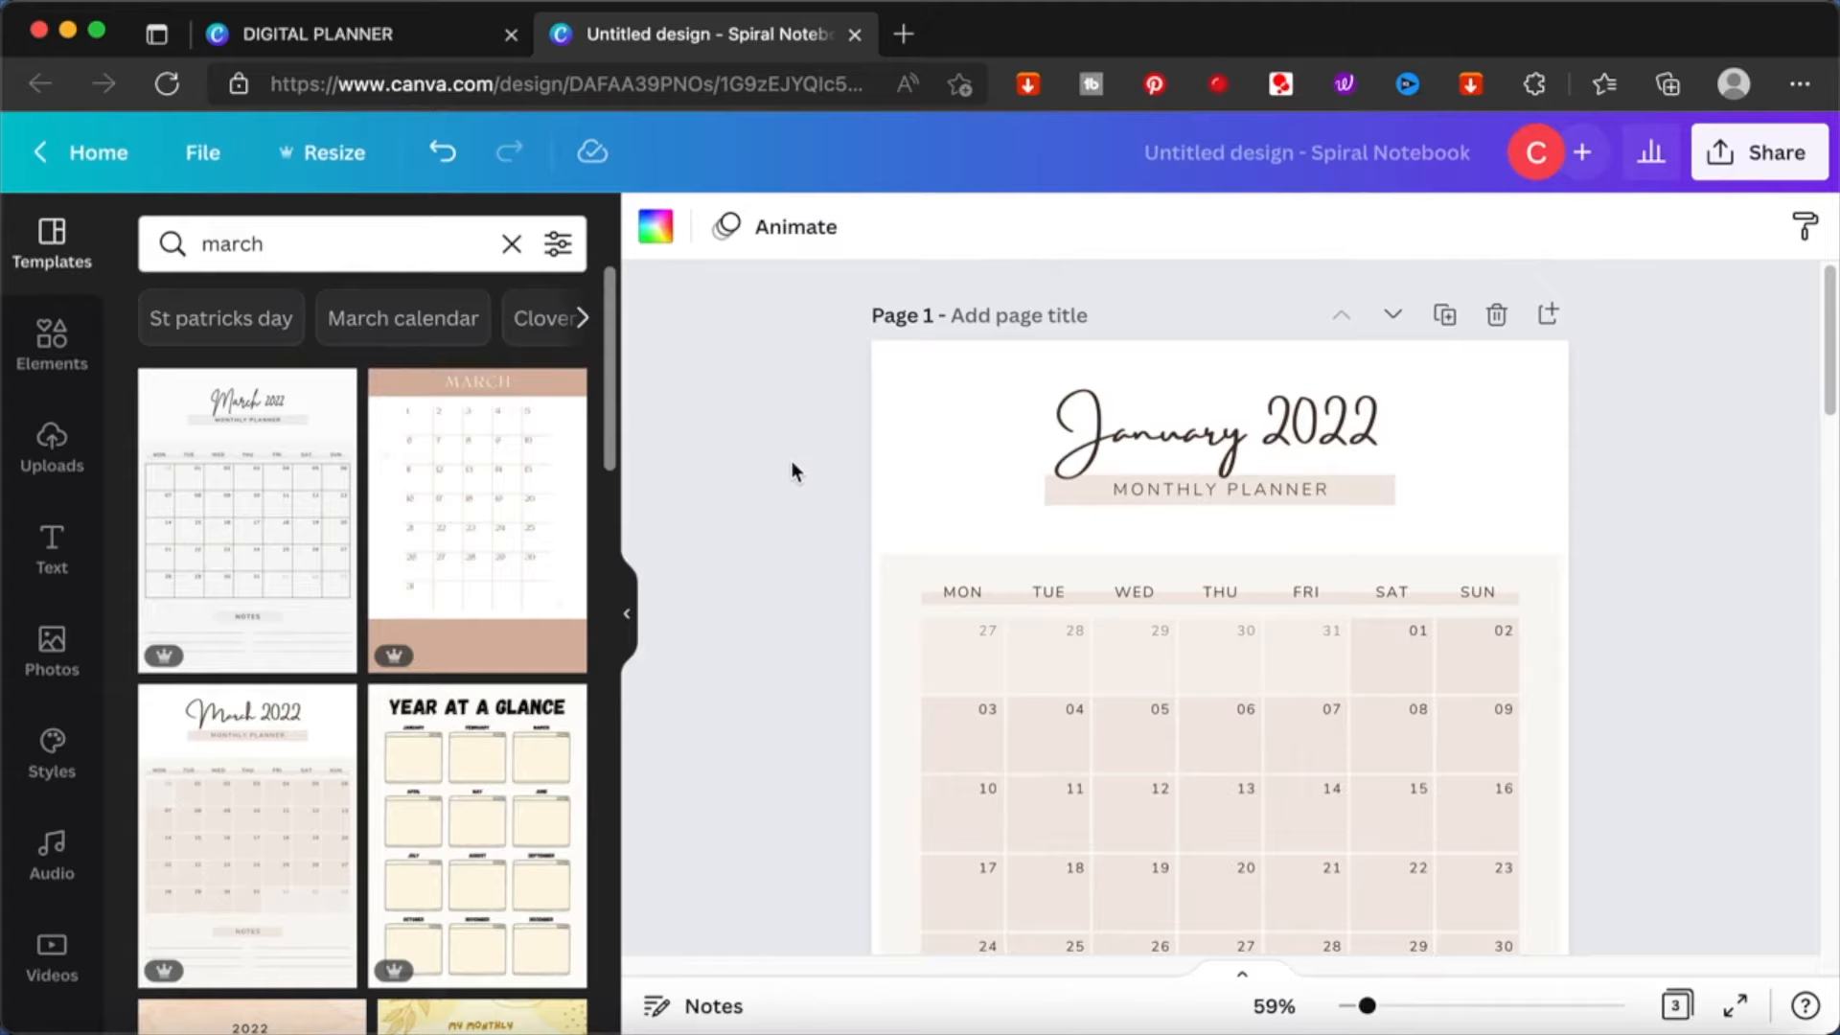
pyautogui.scroll(-2, 792, 470)
pyautogui.scroll(-10, 791, 470)
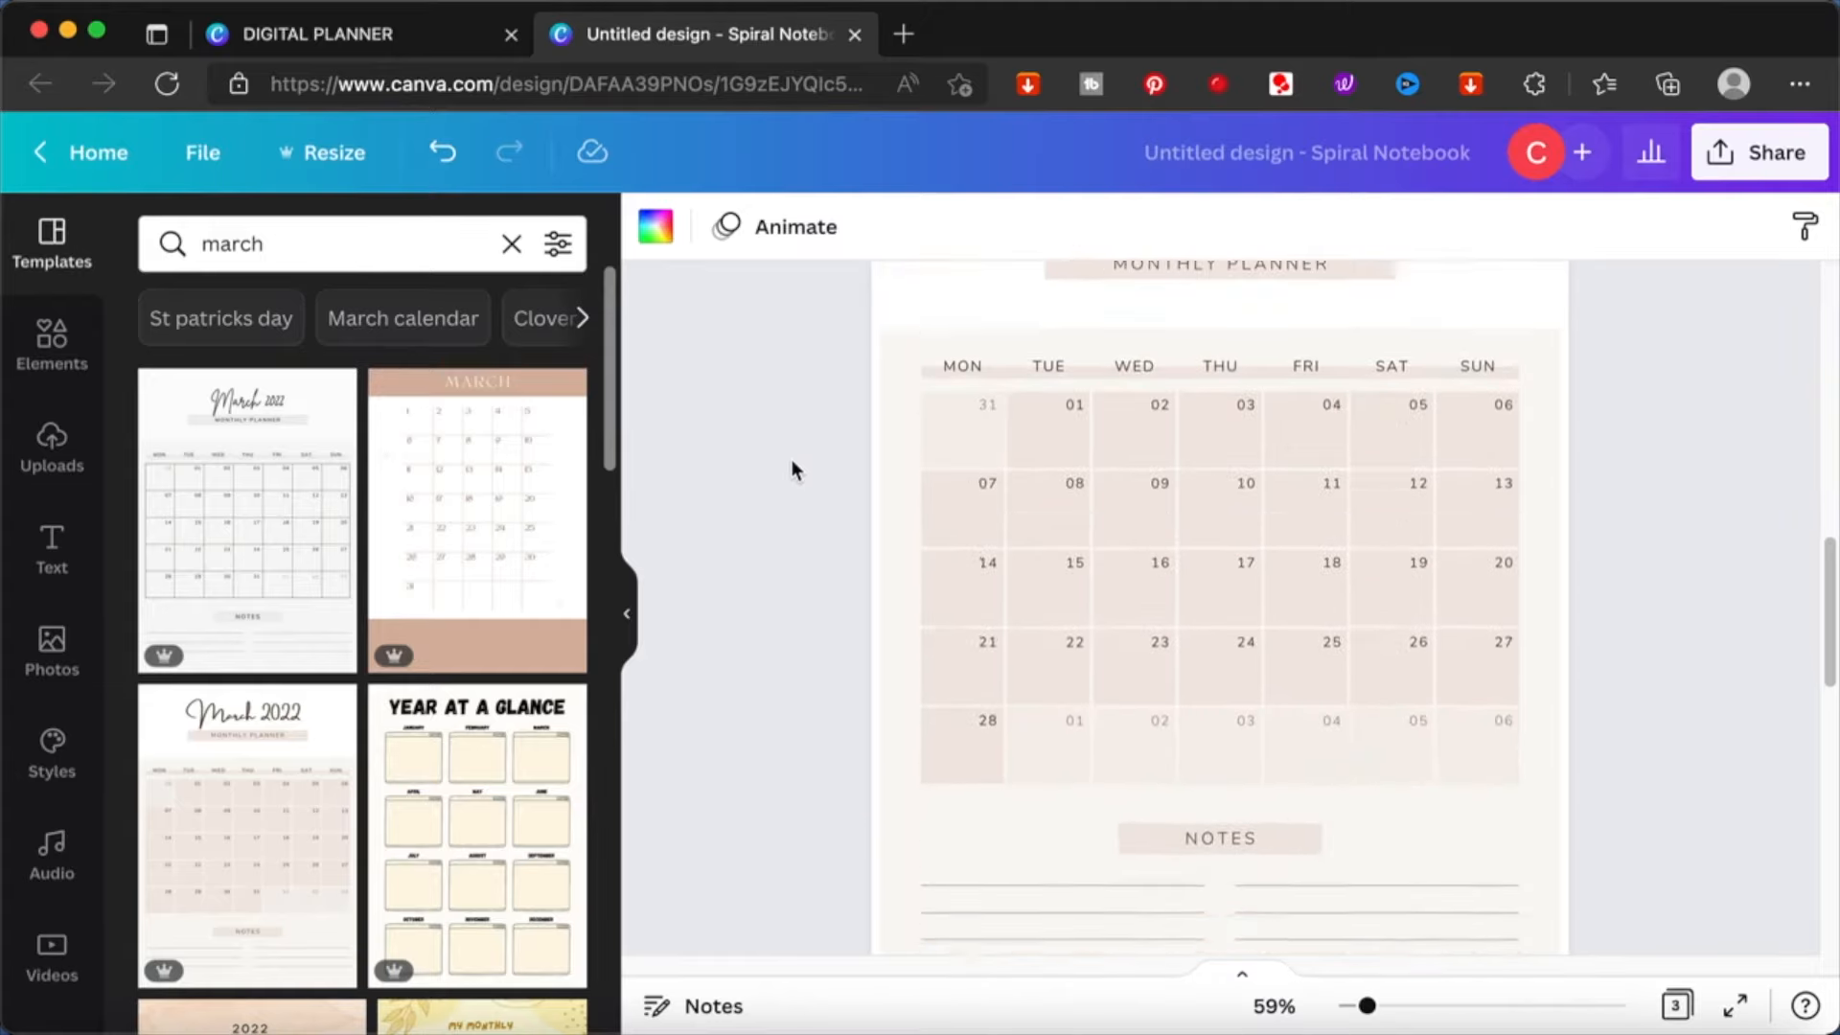
pyautogui.click(273, 834)
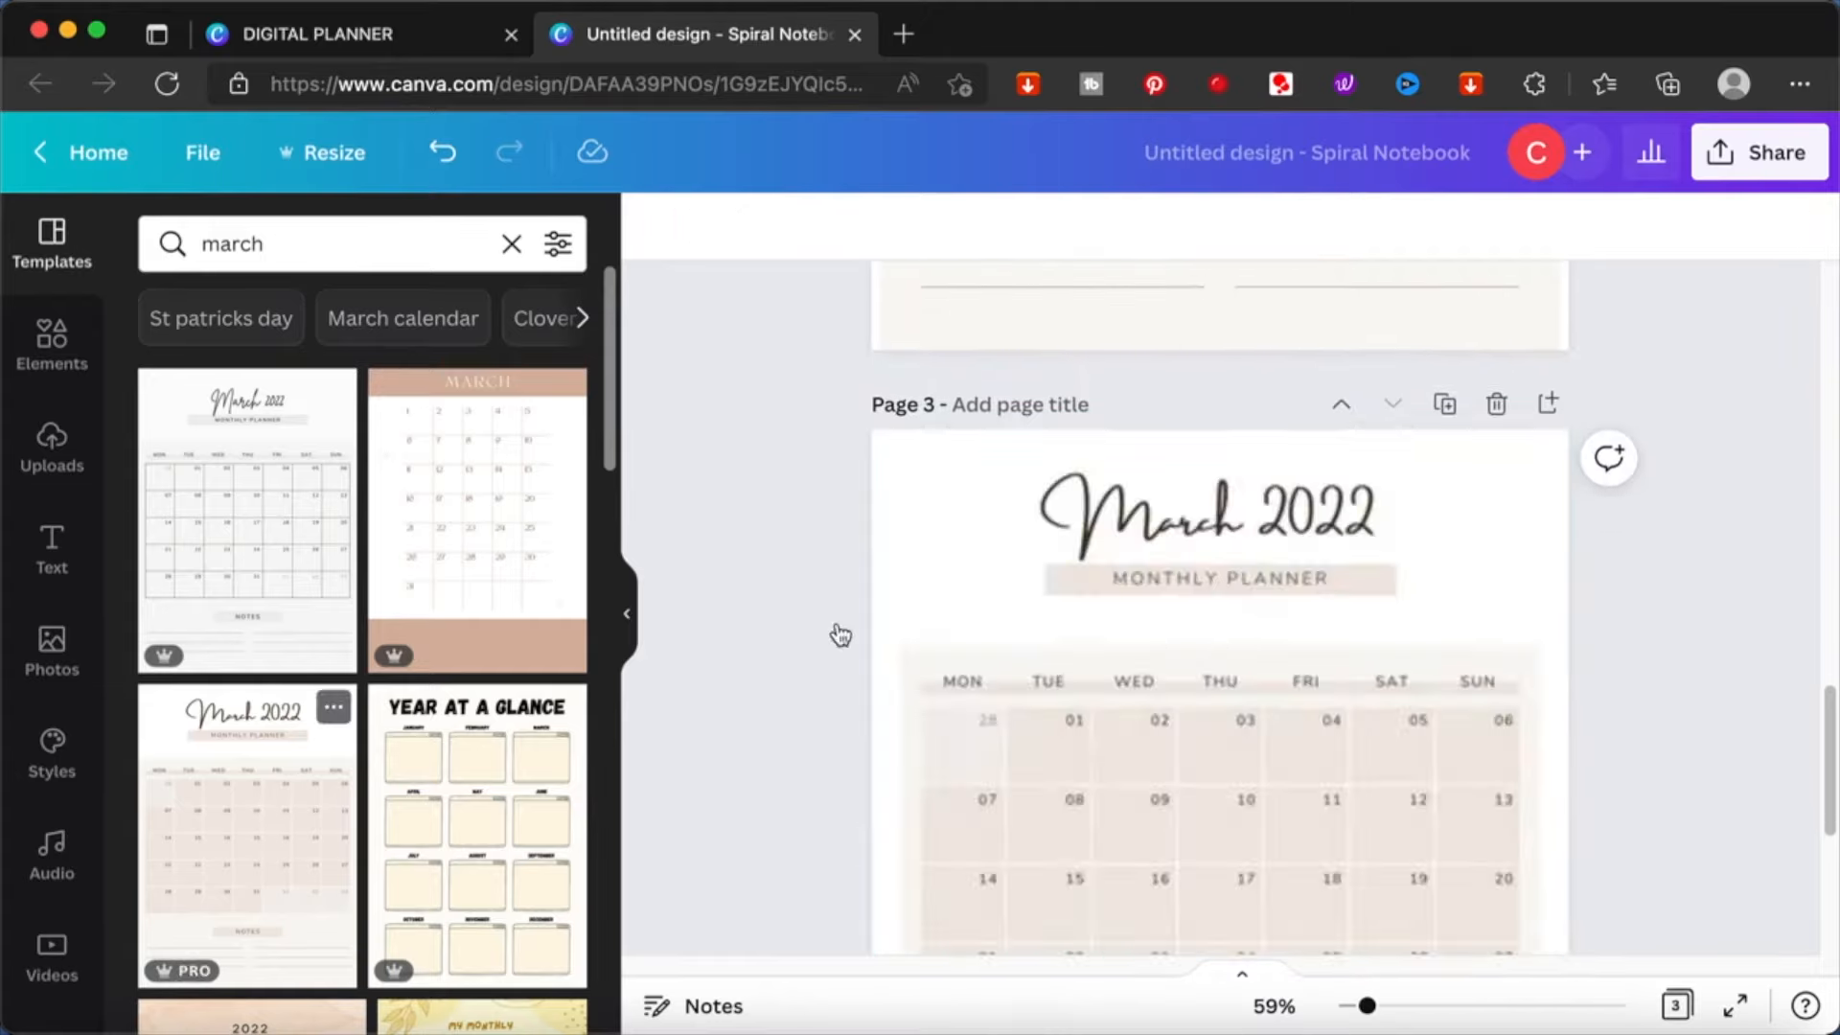
# - Add a fourth page, search the templates for "april" and apply the beige April 2022 monthly planner
pyautogui.scroll(-5, 838, 623)
pyautogui.click(1267, 887)
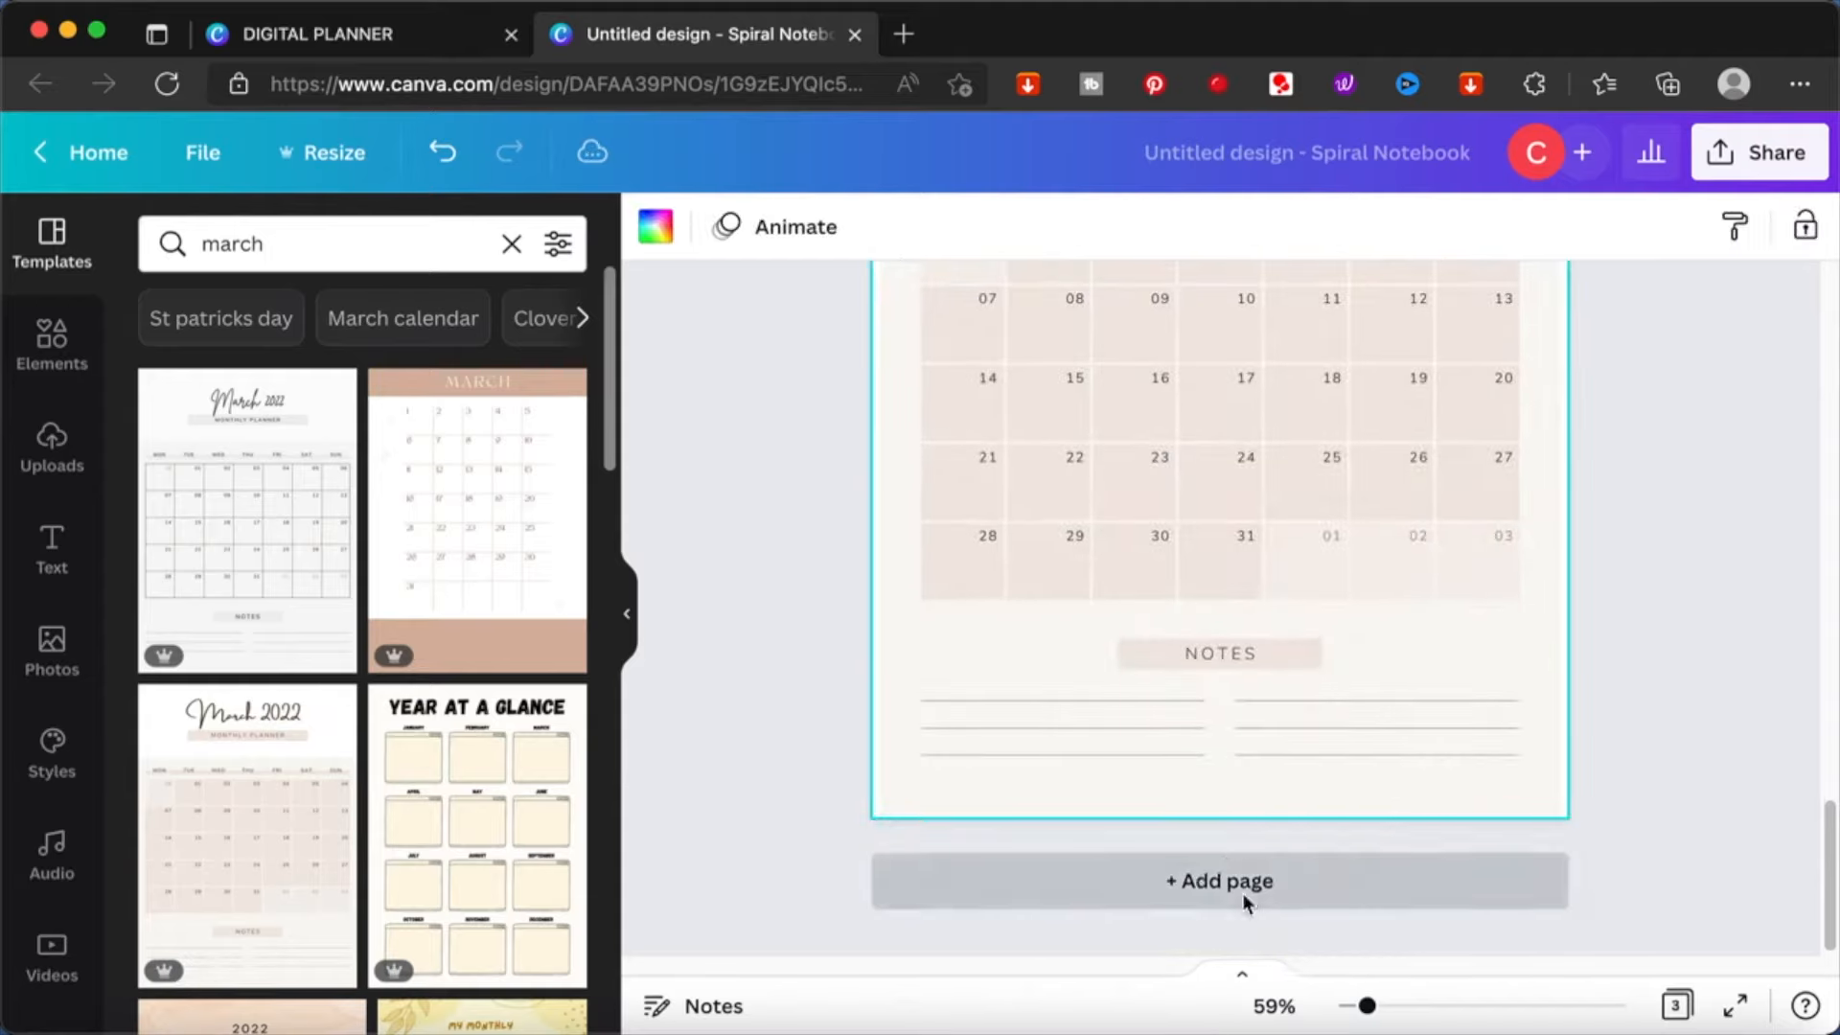
pyautogui.click(165, 235)
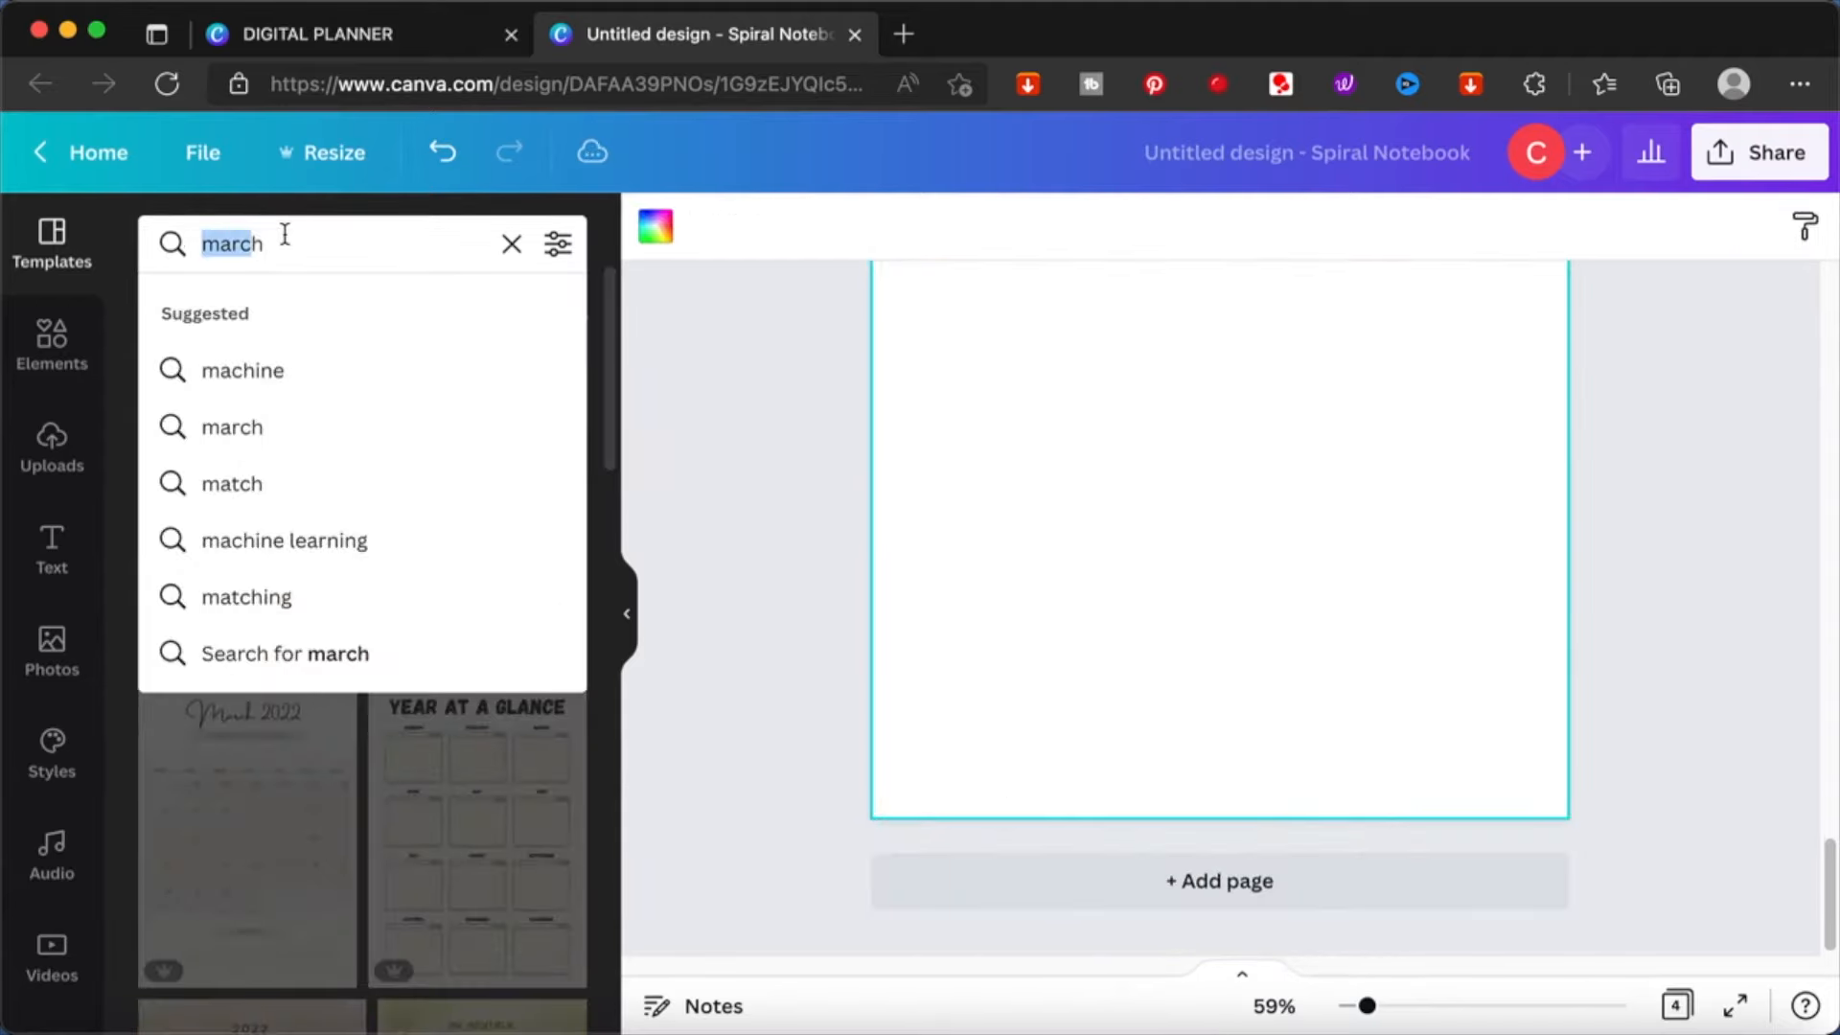
pyautogui.write('h')
pyautogui.press('BackSpace')
pyautogui.write('april')
pyautogui.press('Return')
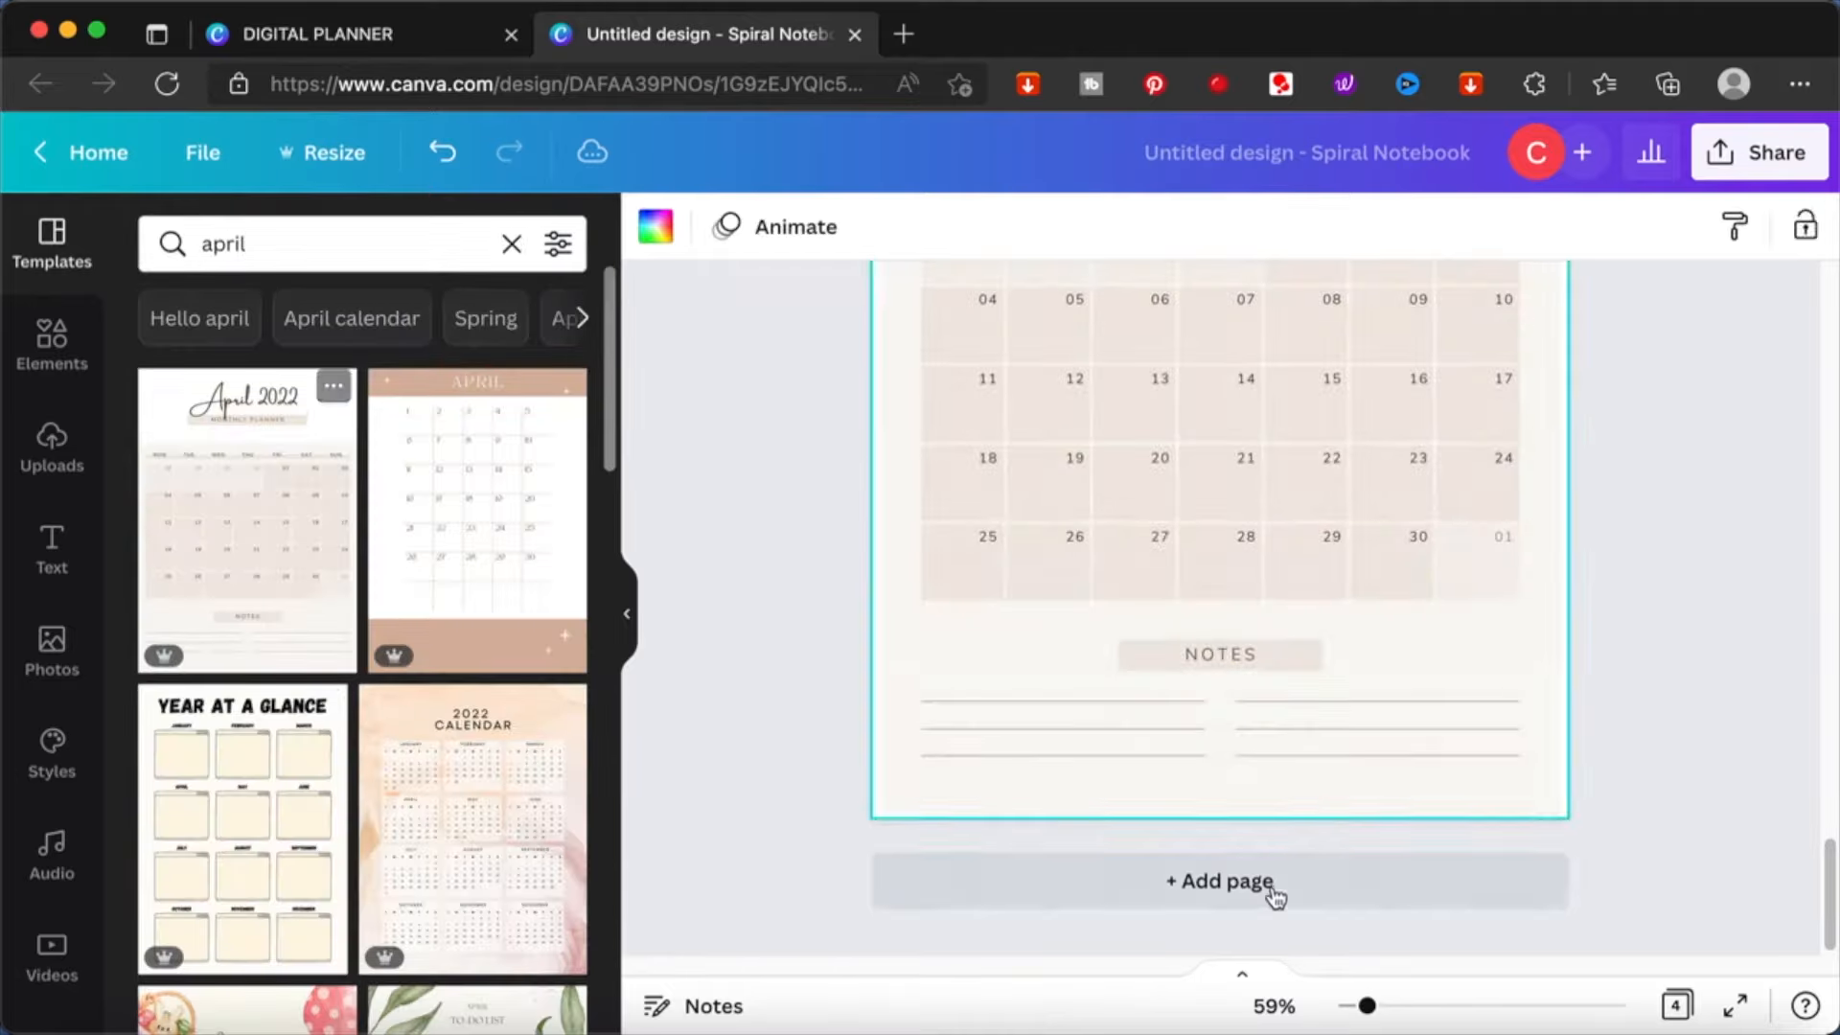
# - Add a fifth page, search the templates for "may" and apply the beige May 2022 monthly planner
pyautogui.click(1267, 881)
pyautogui.click(378, 238)
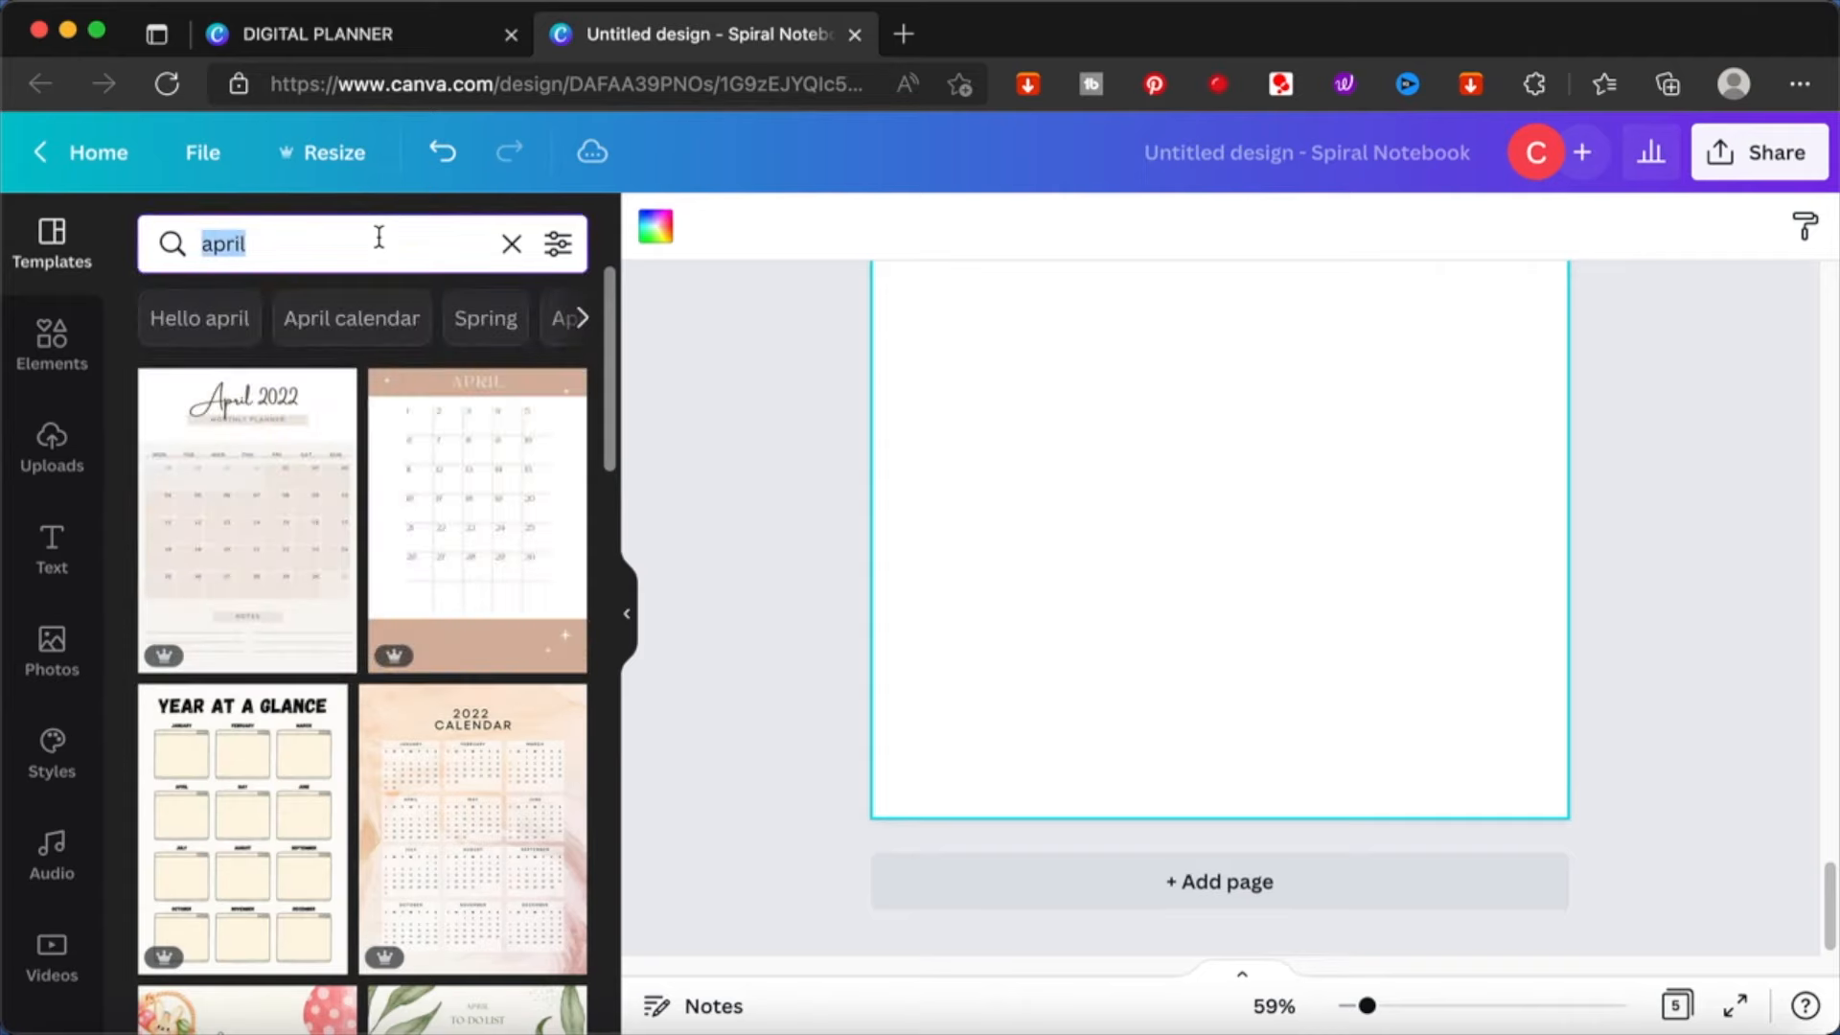
pyautogui.write('may')
pyautogui.press('Return')
pyautogui.click(275, 554)
# - Add a sixth page, search the templates for "june" and apply the beige June 2022 monthly planner
pyautogui.click(1322, 881)
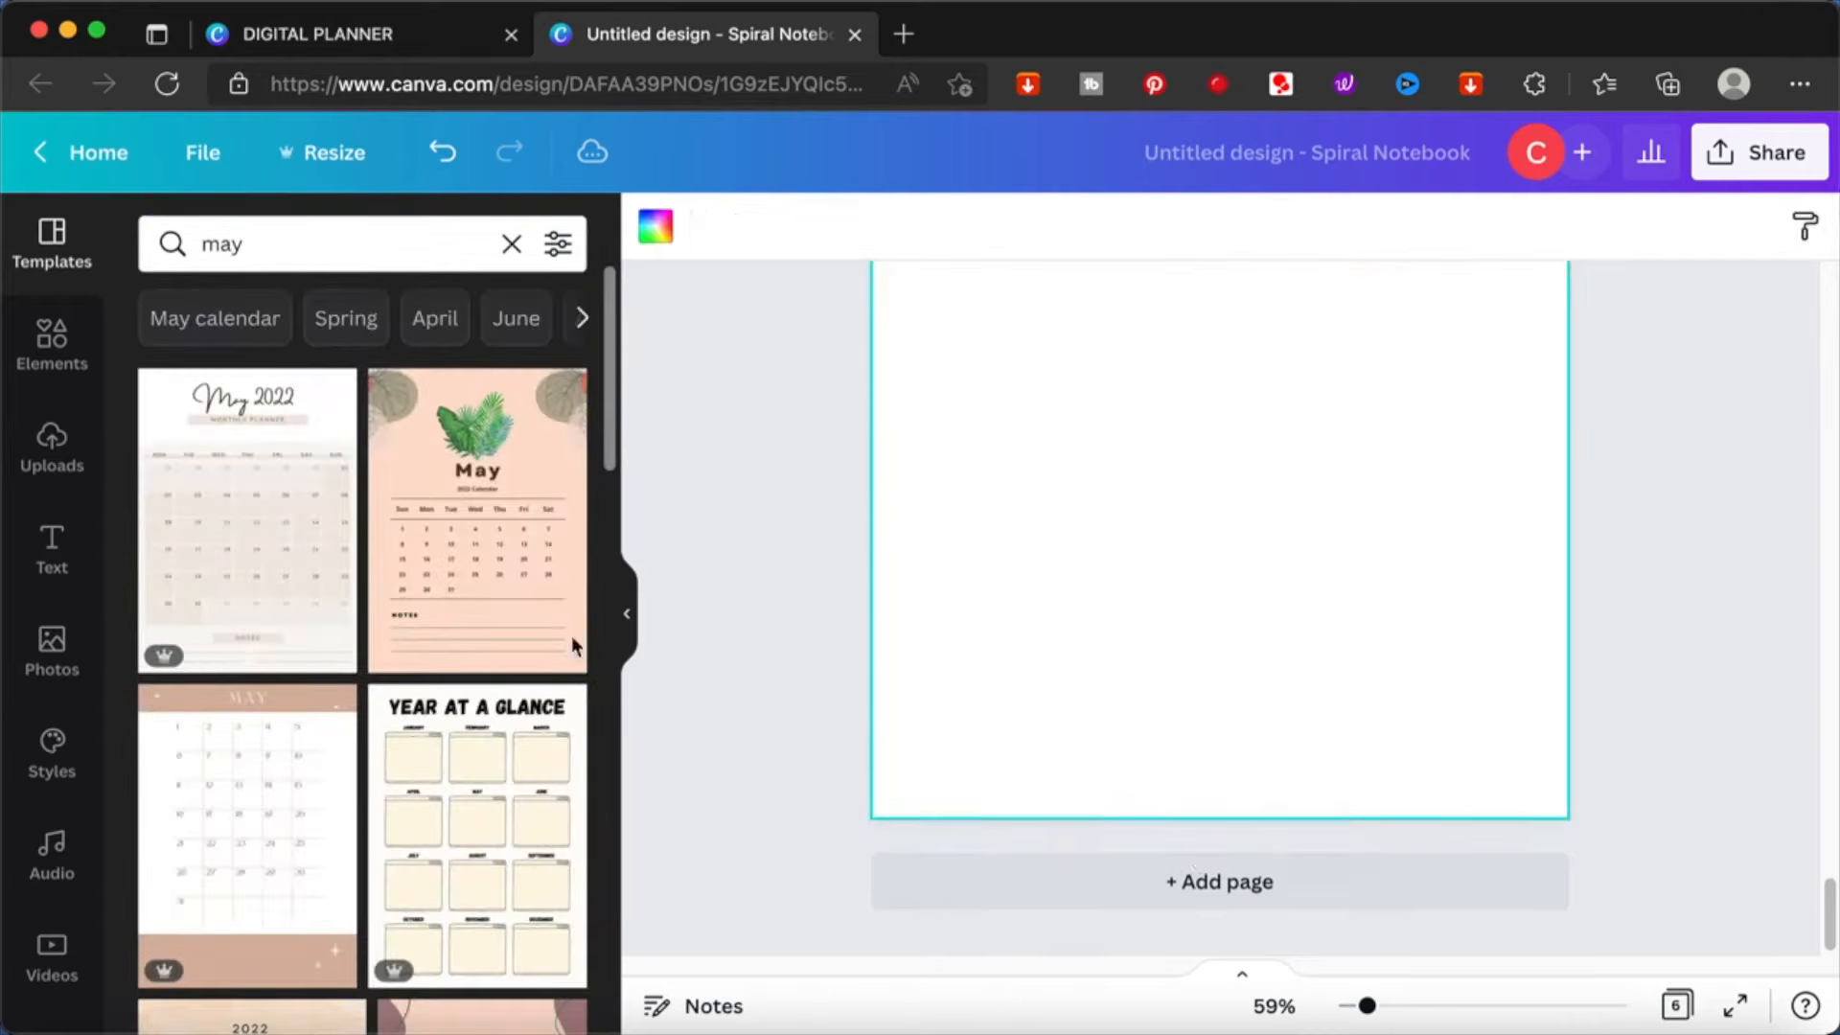
pyautogui.click(341, 238)
pyautogui.doubleClick(341, 238)
pyautogui.write('ju')
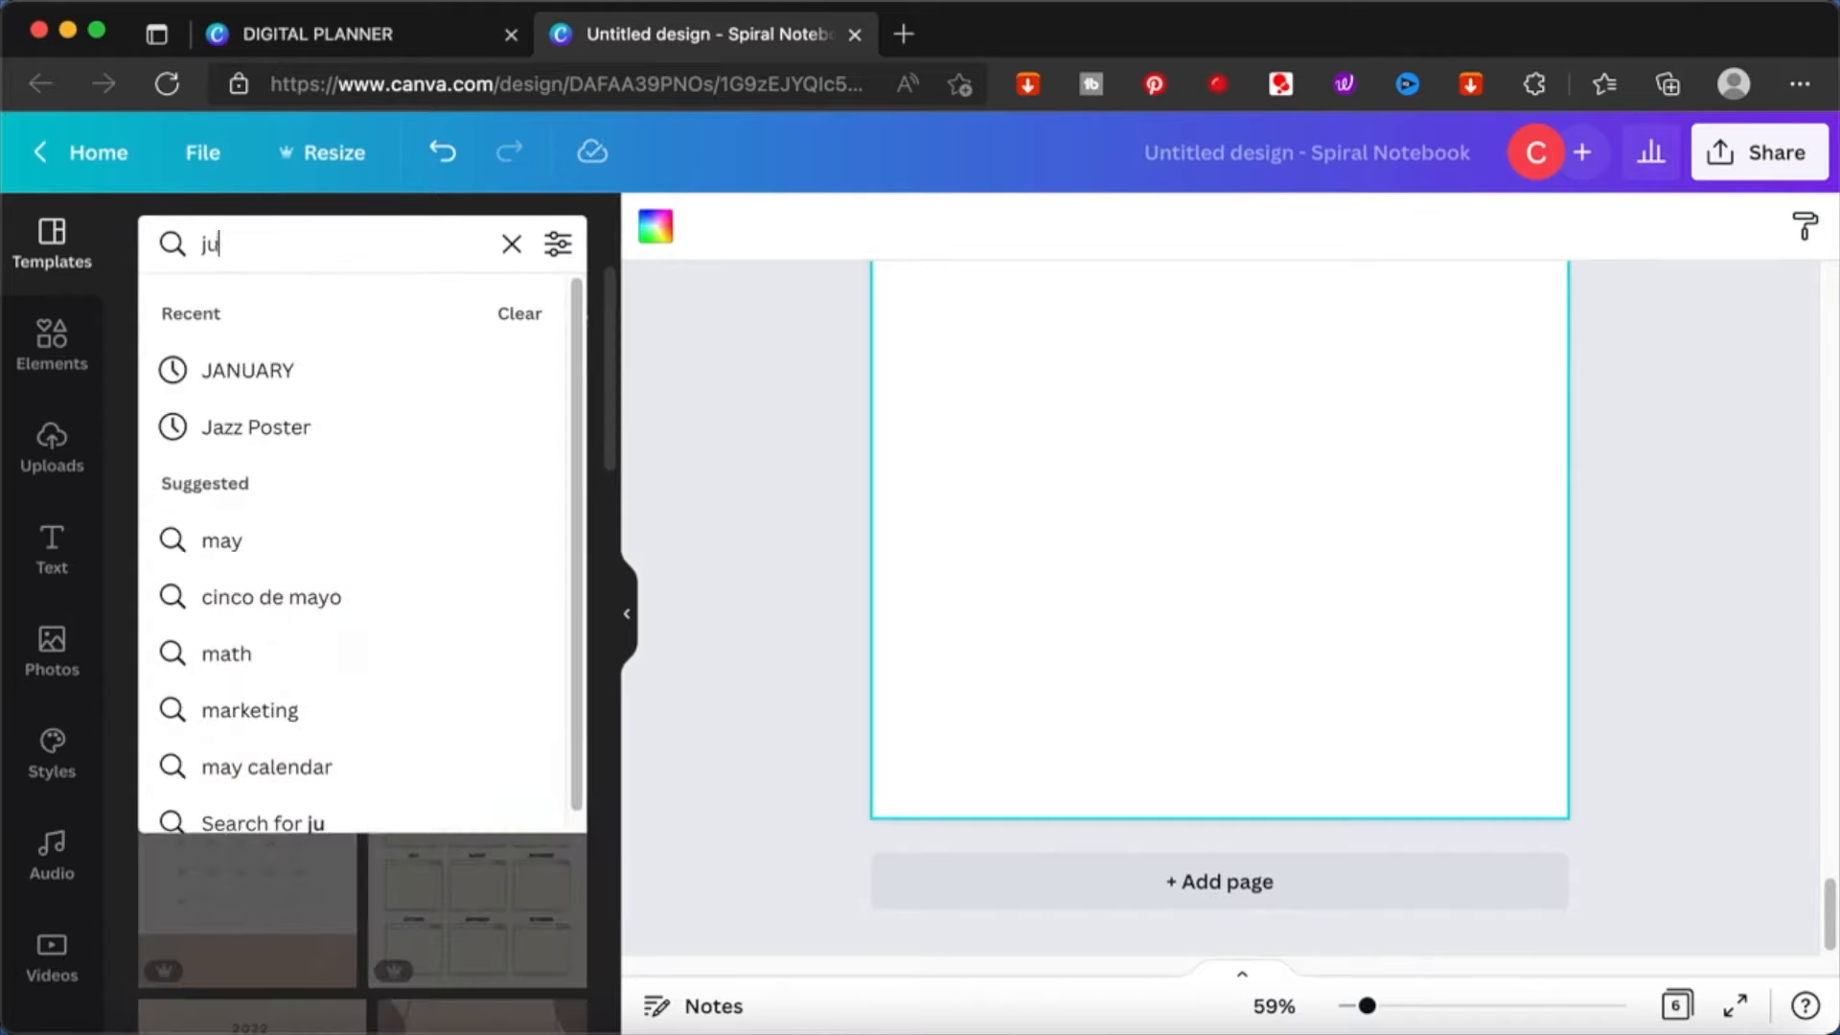
pyautogui.write('ne')
pyautogui.press('Return')
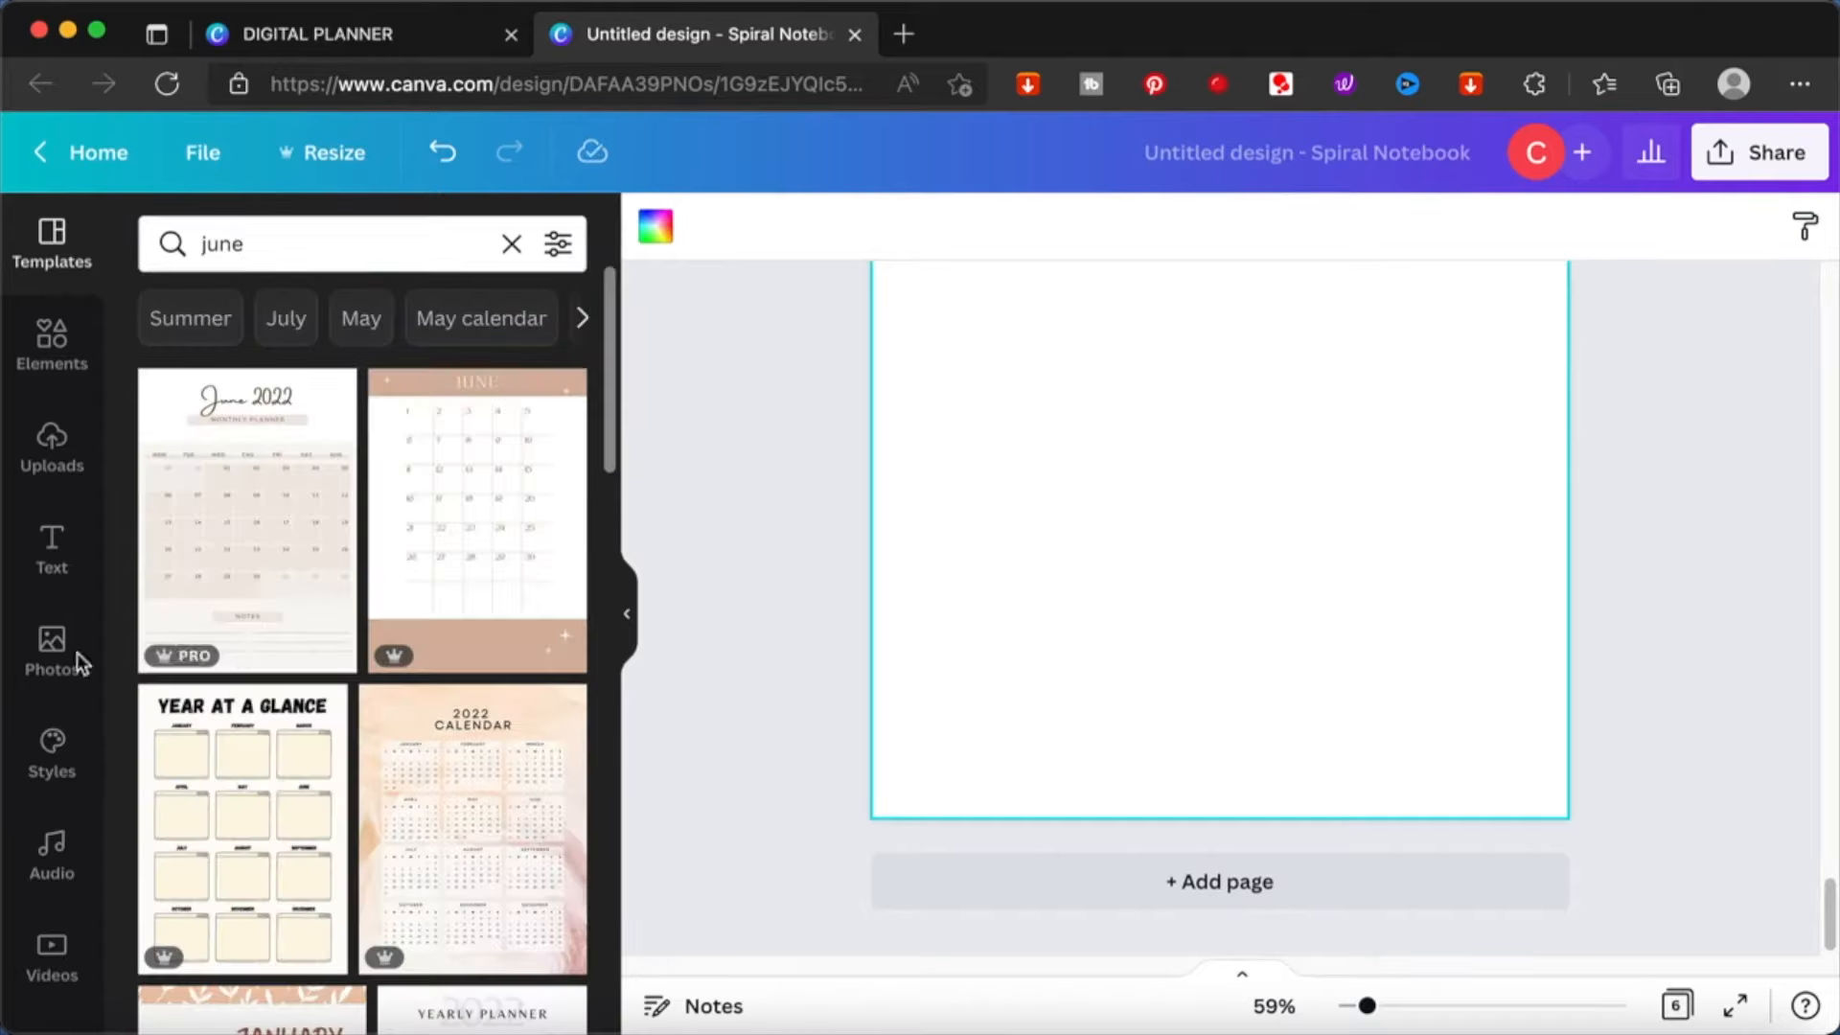
pyautogui.click(242, 539)
# - Add a seventh page and search the templates for "july" to look for a matching monthly planner
pyautogui.click(974, 676)
pyautogui.doubleClick(390, 230)
pyautogui.write('july')
pyautogui.press('Return')
pyautogui.scroll(-10, 362, 638)
pyautogui.scroll(10, 362, 637)
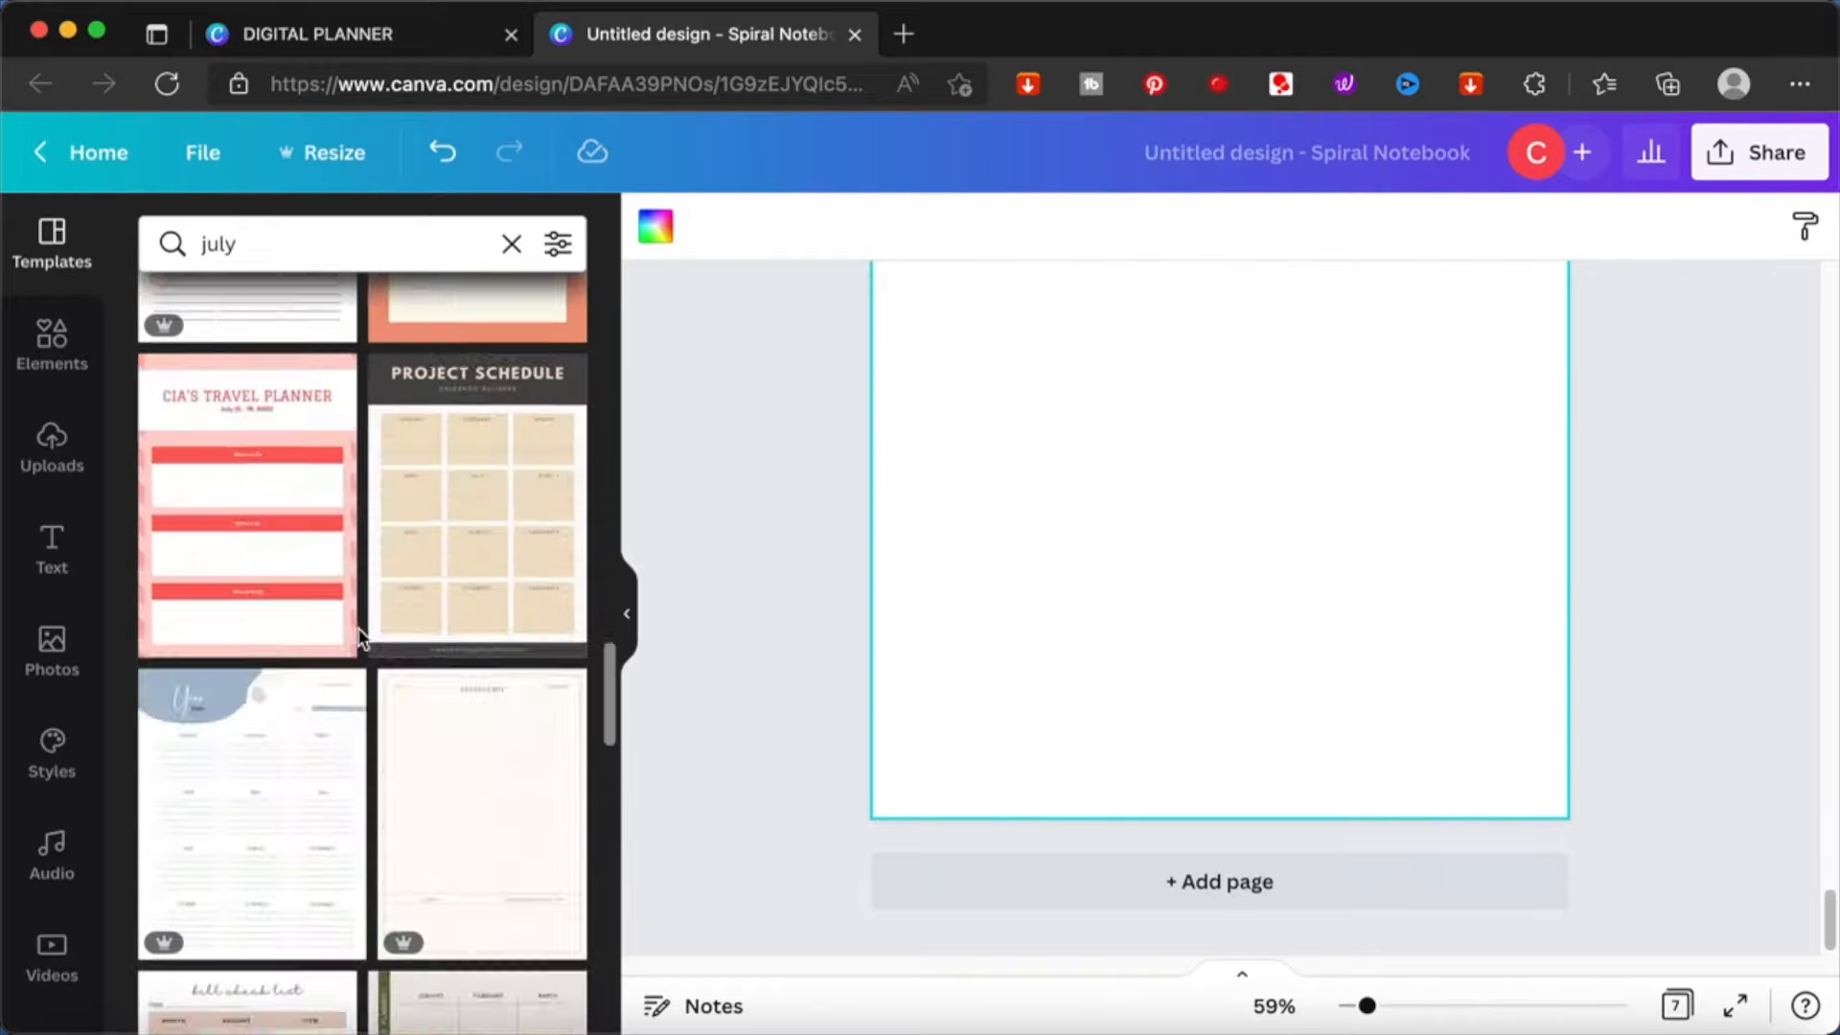
# - Search the templates for "june" and open the details of the beige June 2022 monthly planner
pyautogui.press('BackSpace')
pyautogui.press('BackSpace')
pyautogui.write('ne')
pyautogui.press('Return')
pyautogui.click(335, 392)
# - Search the templates for "beige minimalist planner july" and look through the results for a matching July page
pyautogui.doubleClick(293, 238)
pyautogui.write('beige minimalist planner')
pyautogui.press('Return')
pyautogui.write('july')
pyautogui.press('Return')
pyautogui.scroll(-5, 263, 624)
pyautogui.scroll(5, 417, 661)
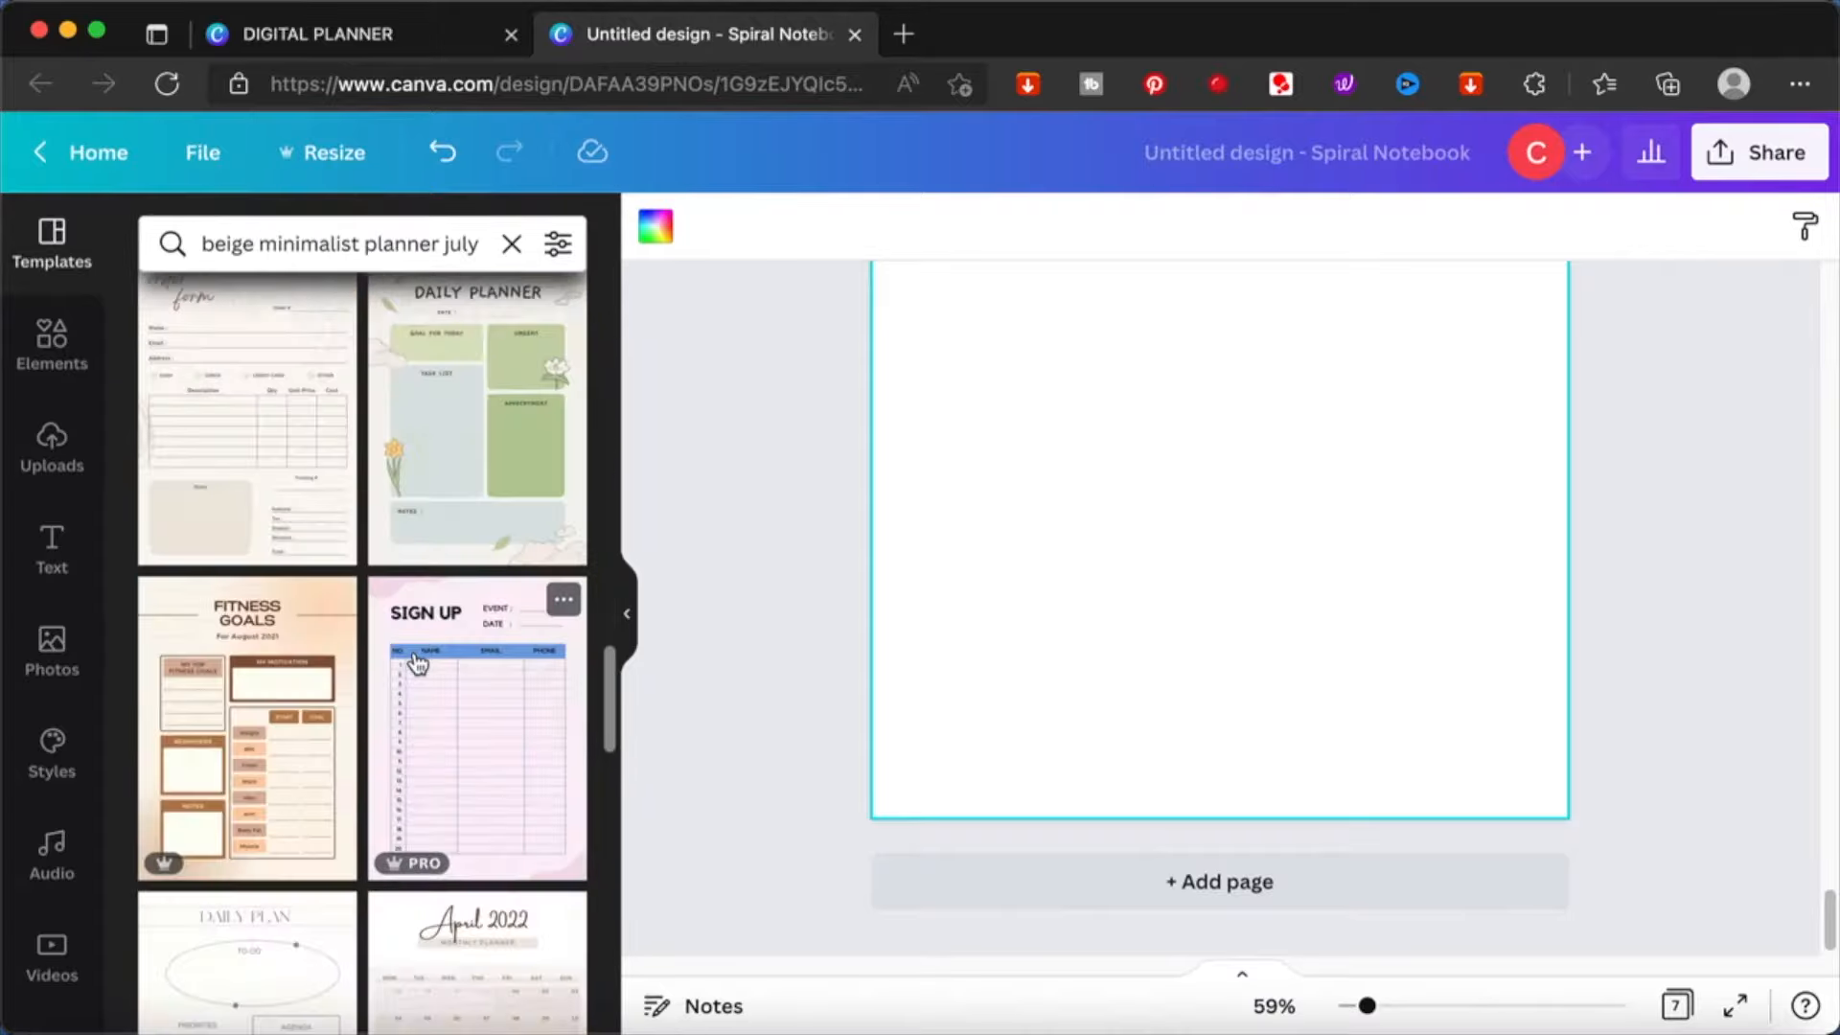
pyautogui.scroll(5, 1353, 549)
# - Duplicate the June 2022 page so the copy follows it as page 7
pyautogui.scroll(10, 1353, 548)
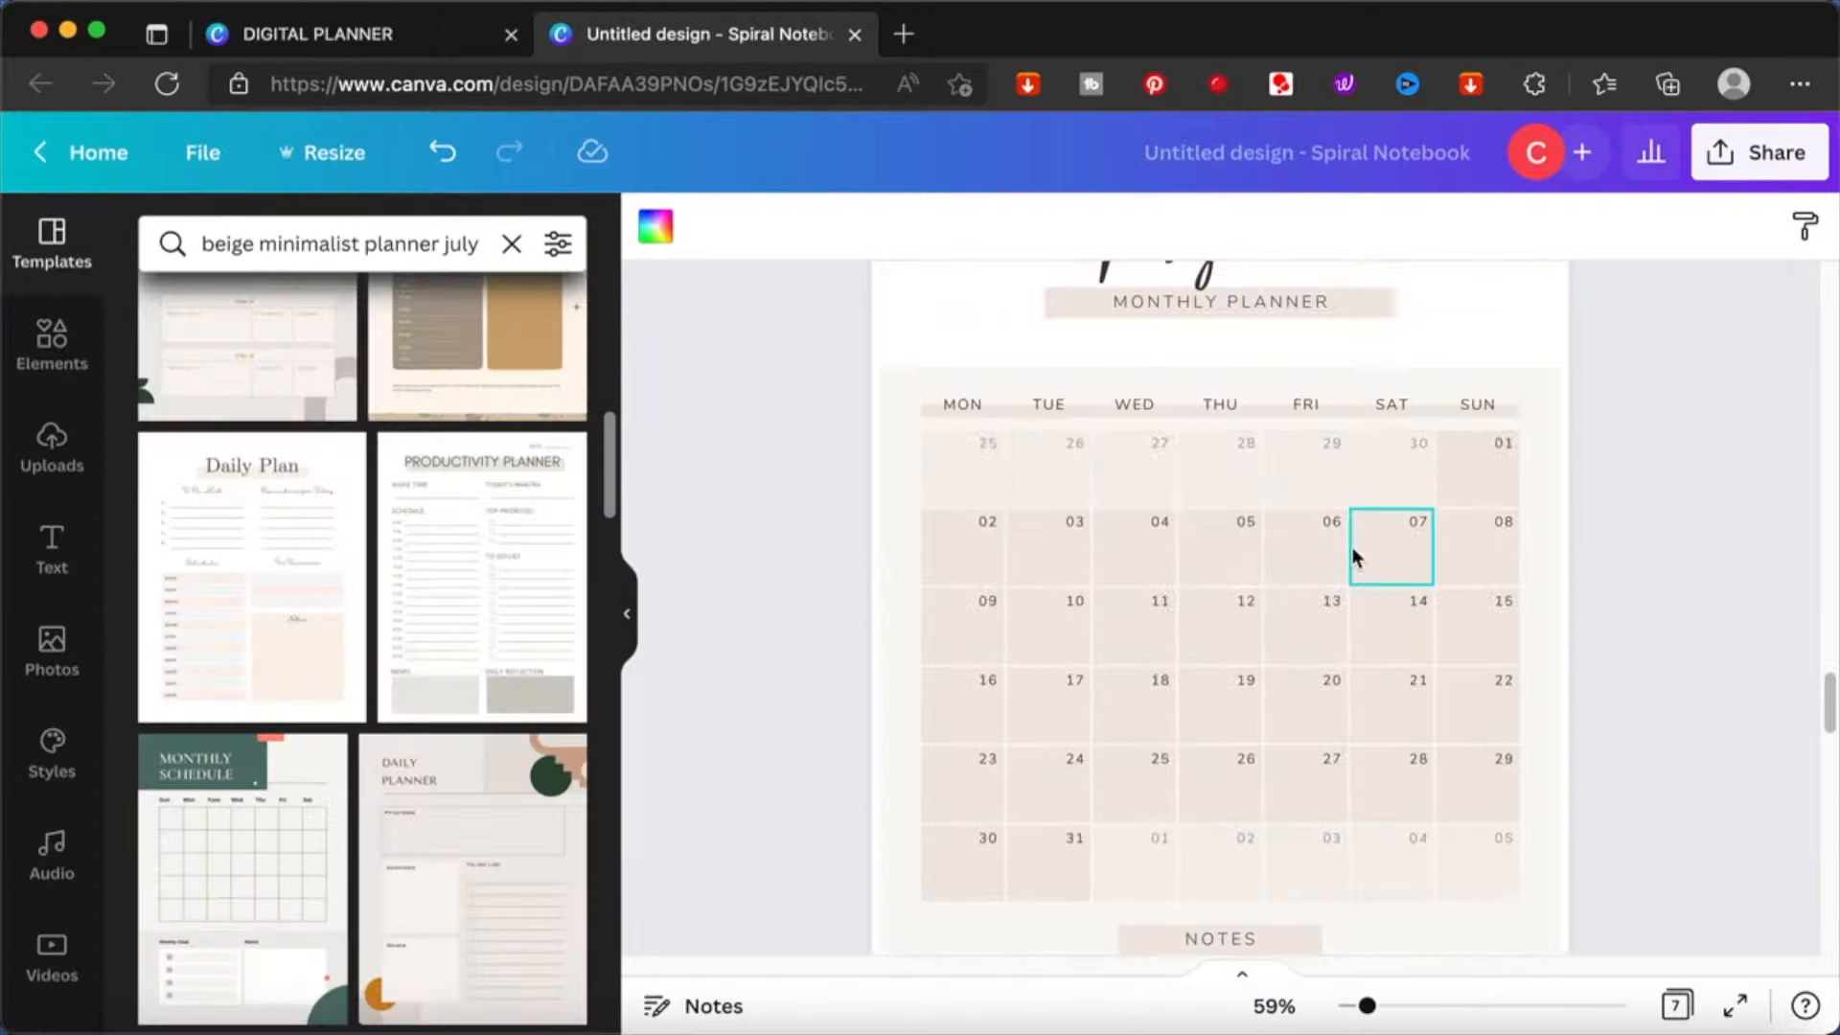
pyautogui.scroll(-6, 1353, 548)
pyautogui.scroll(-2, 1354, 549)
pyautogui.click(1353, 548)
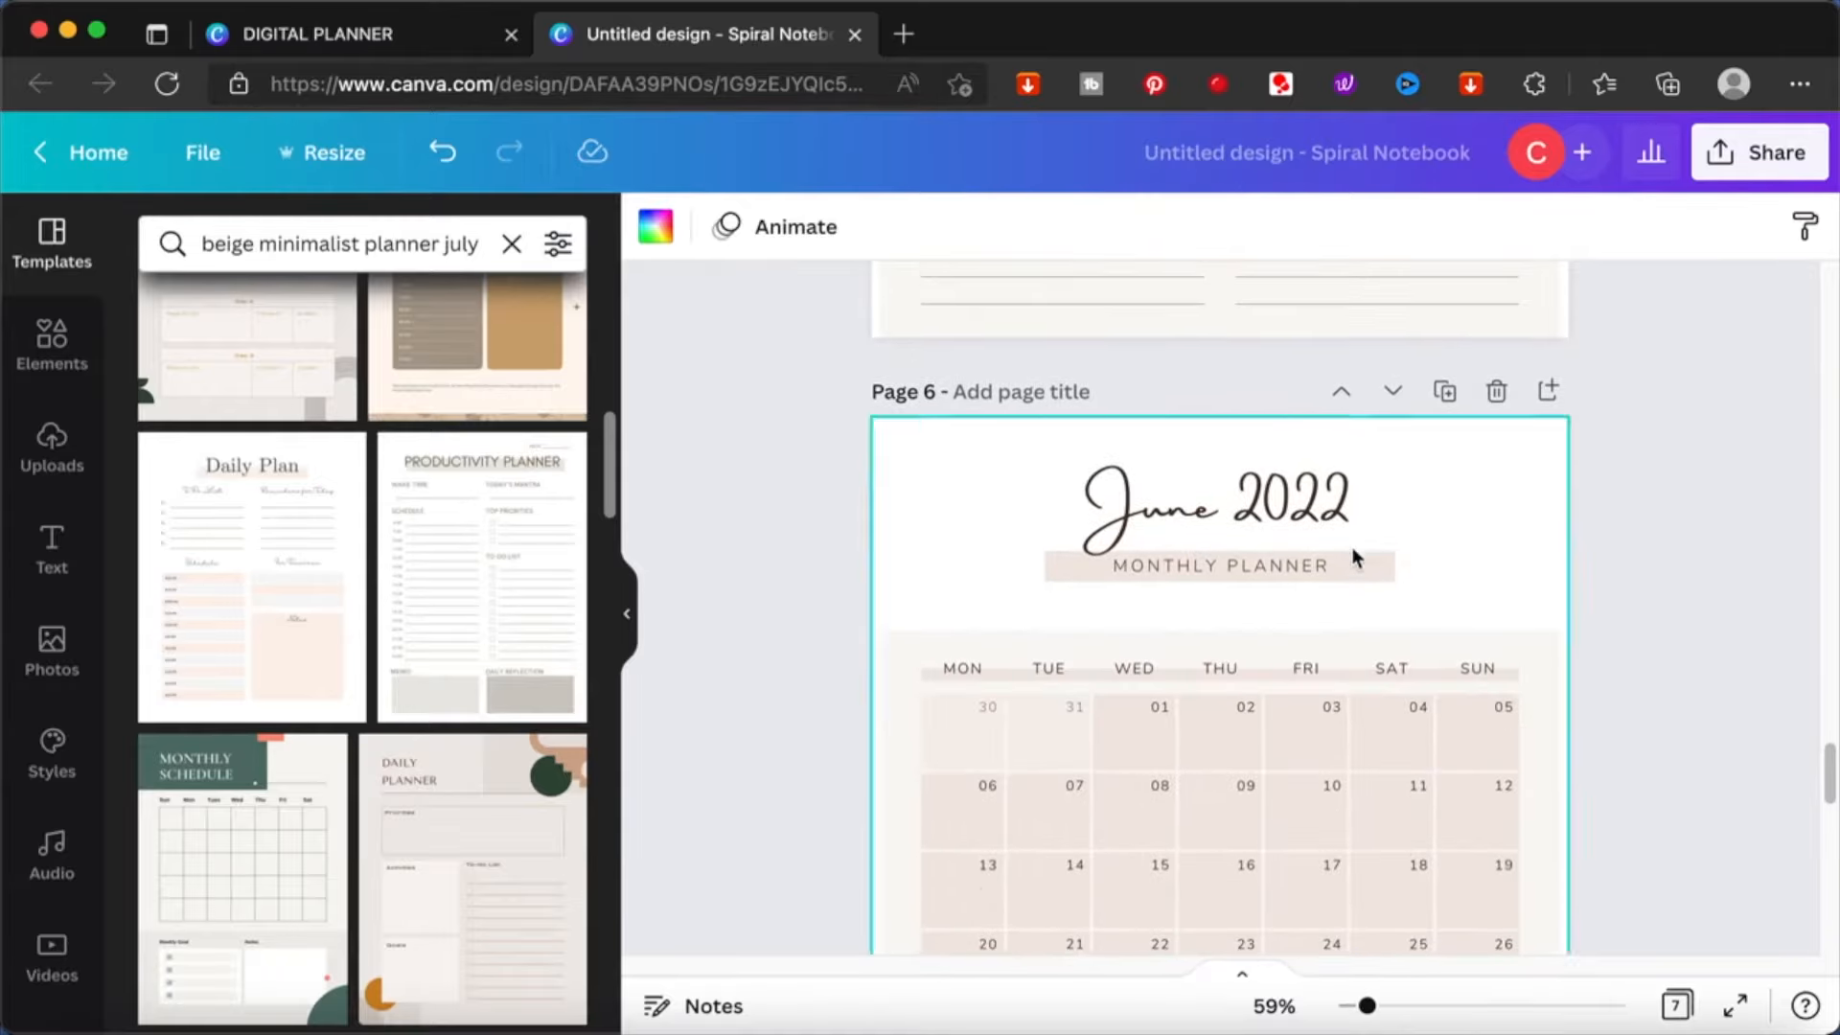
pyautogui.click(1445, 390)
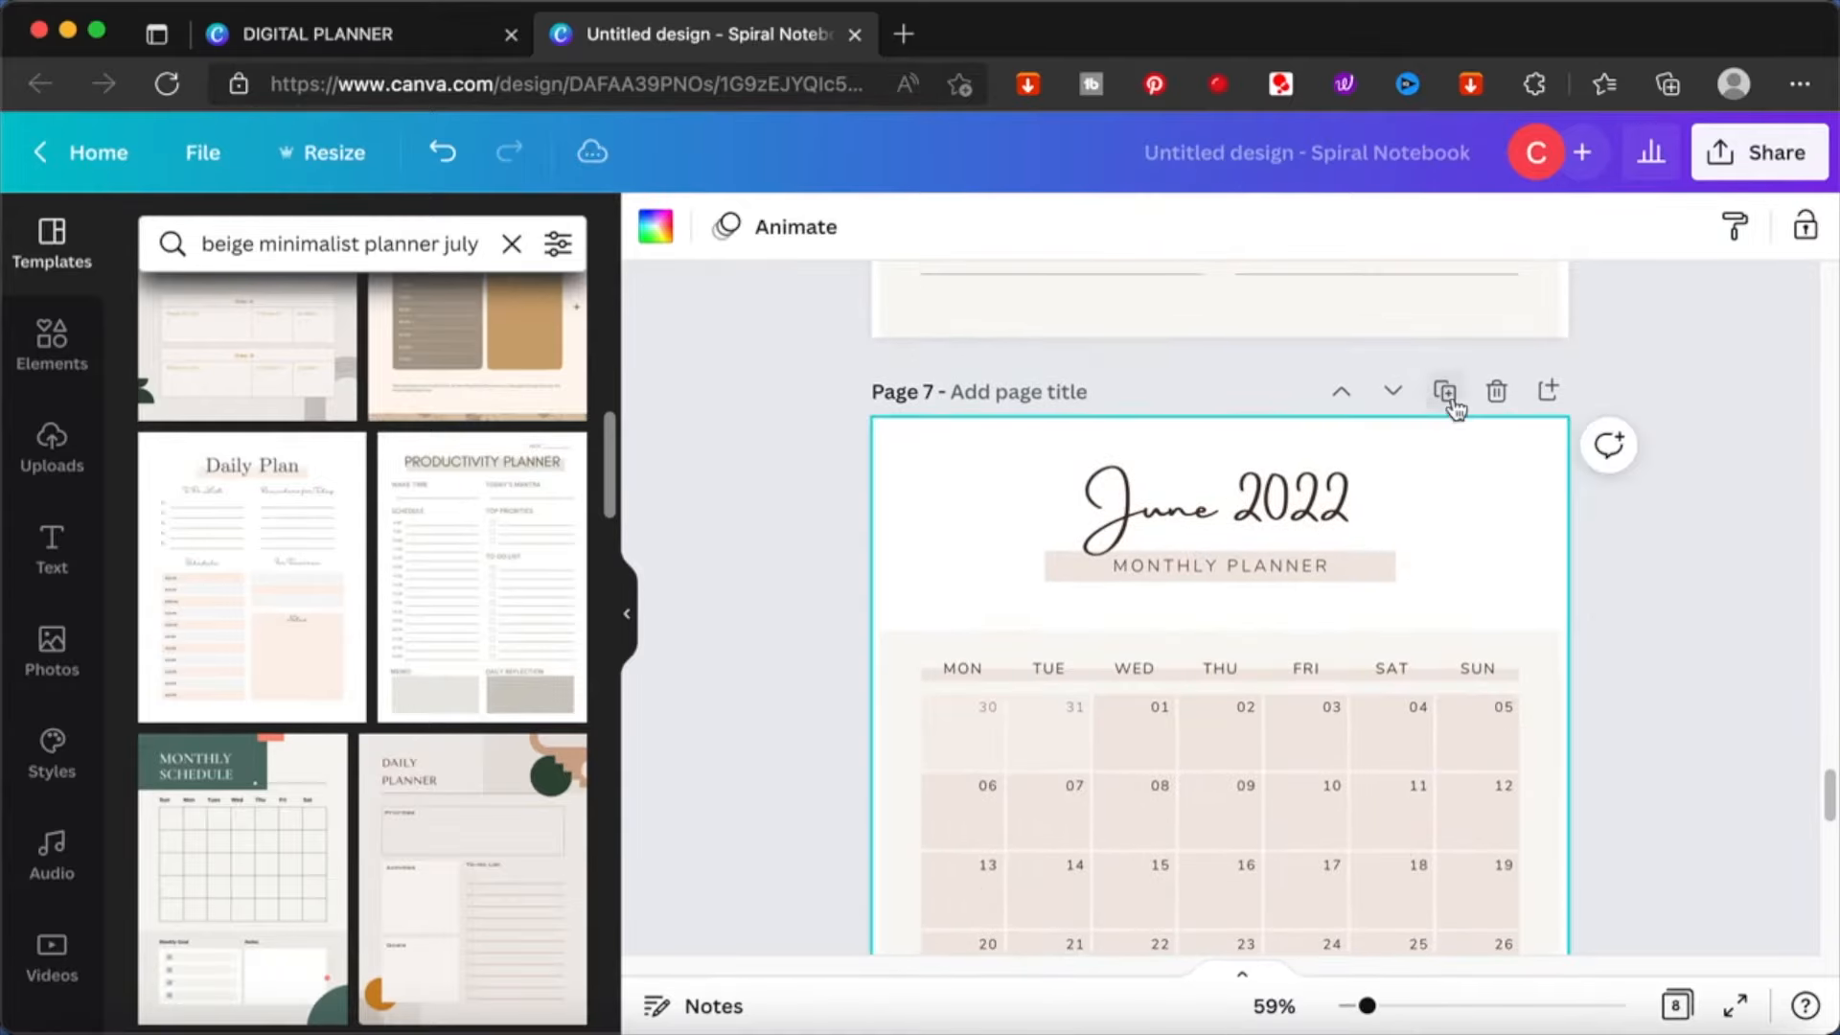
# - Replace the Friday date in the first calendar row of page 7 with 01
pyautogui.scroll(1, 1614, 590)
pyautogui.scroll(-4, 1613, 589)
pyautogui.scroll(-1, 1613, 592)
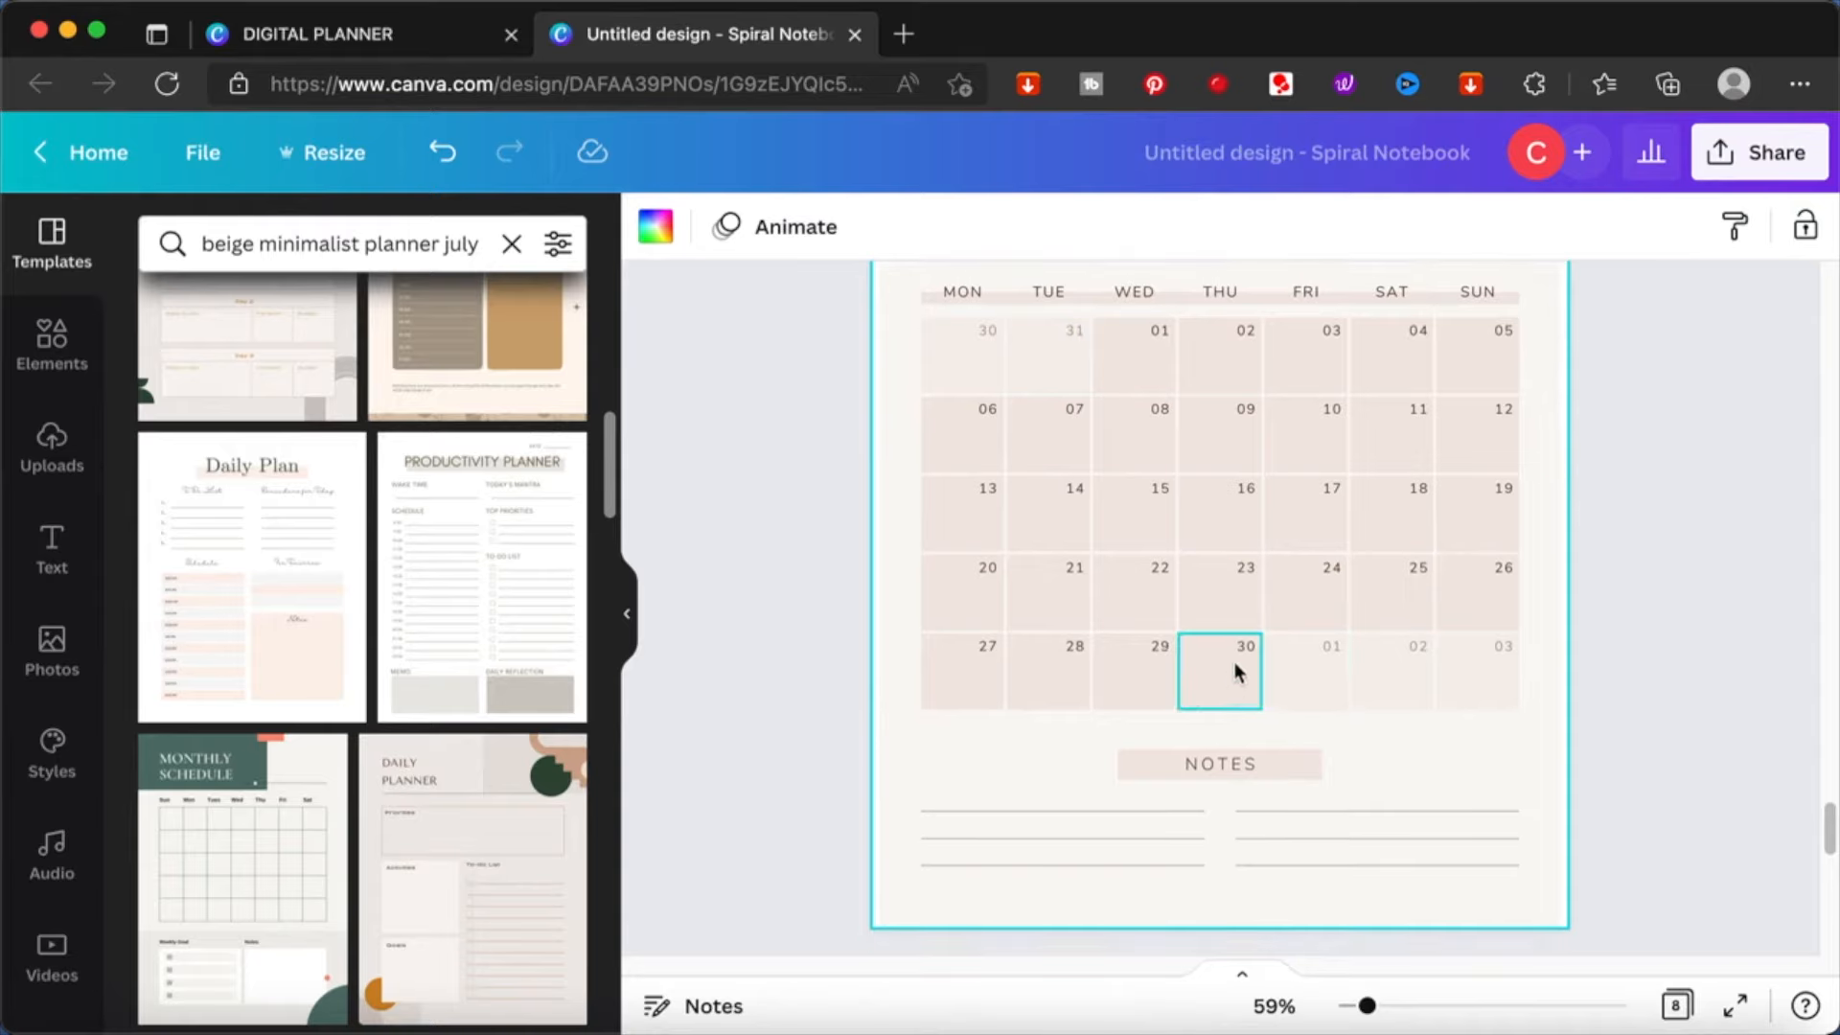
pyautogui.click(1336, 651)
pyautogui.moveTo(1336, 652); pyautogui.dragTo(1157, 347)
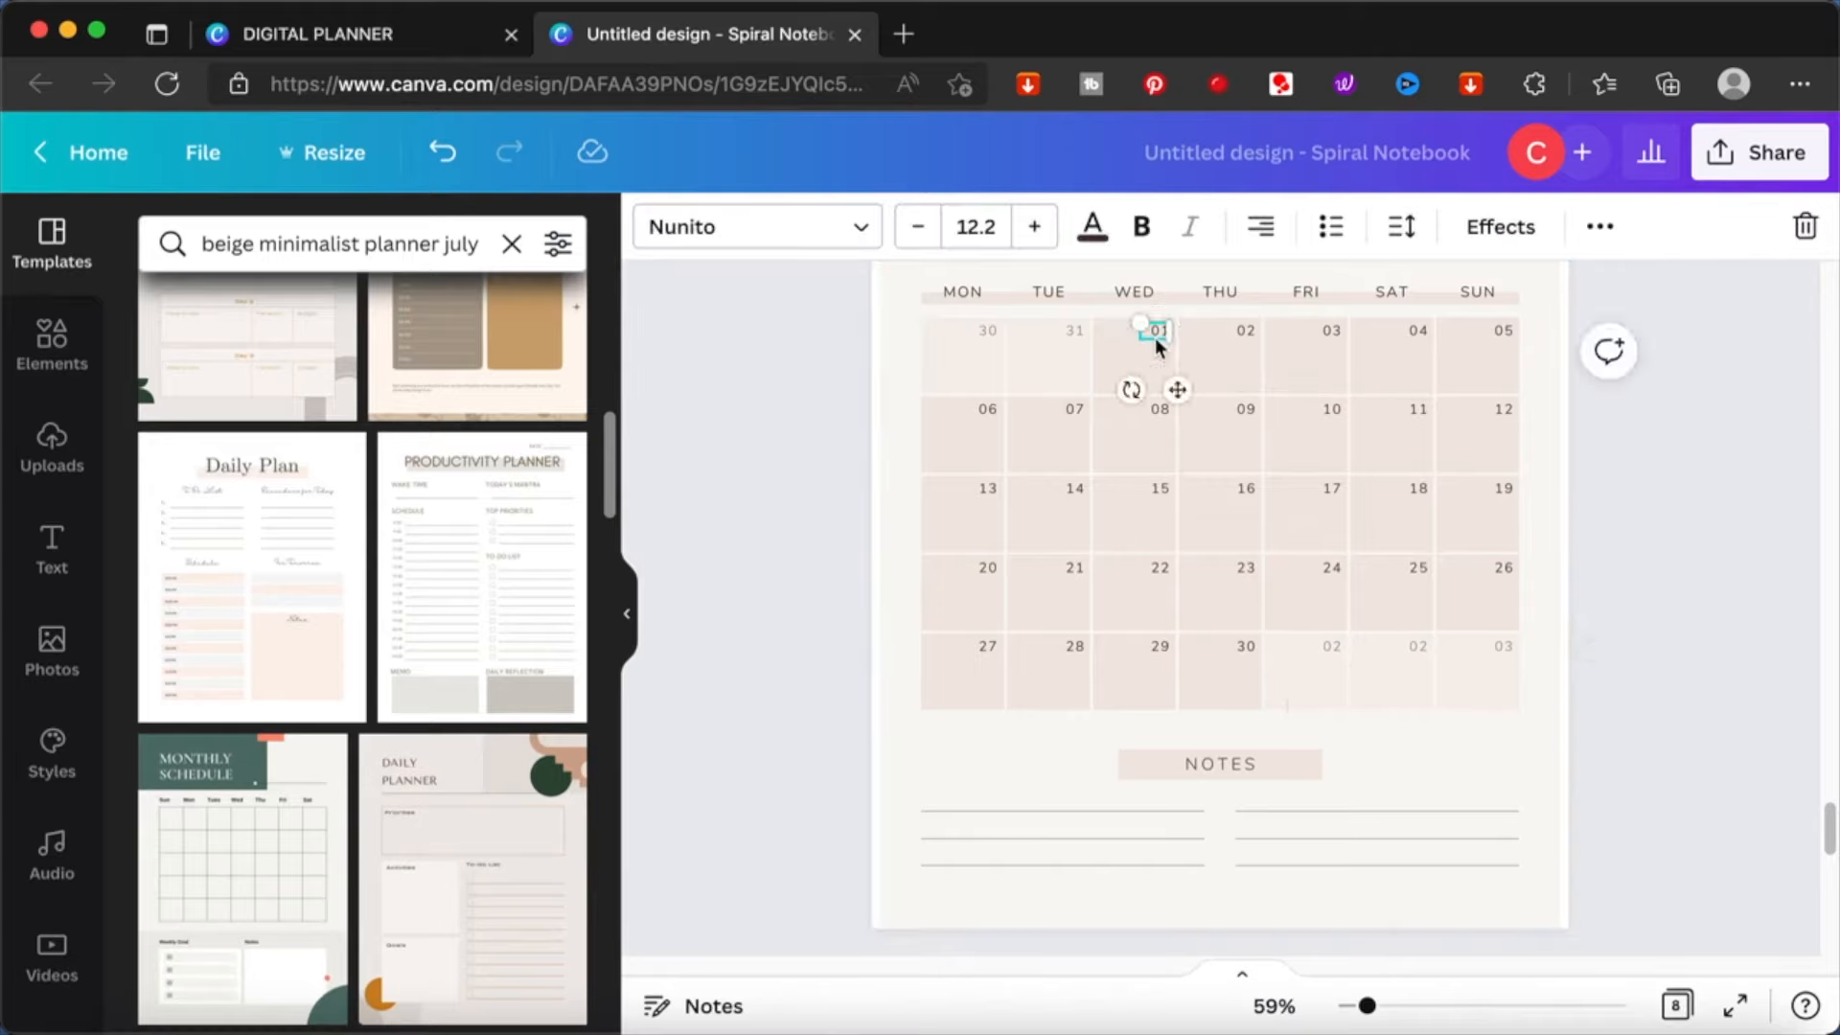
pyautogui.click(1340, 331)
pyautogui.press('Delete')
pyautogui.press('super+v')
pyautogui.moveTo(1194, 408); pyautogui.dragTo(1352, 390)
# - Clear the leftover June dates from the first calendar row and place 02 under Saturday and 03 under Sunday
pyautogui.click(1074, 331)
pyautogui.press('Delete')
pyautogui.click(1419, 332)
pyautogui.press('Delete')
pyautogui.moveTo(1246, 332); pyautogui.dragTo(1419, 332)
pyautogui.moveTo(1437, 390); pyautogui.dragTo(1520, 390)
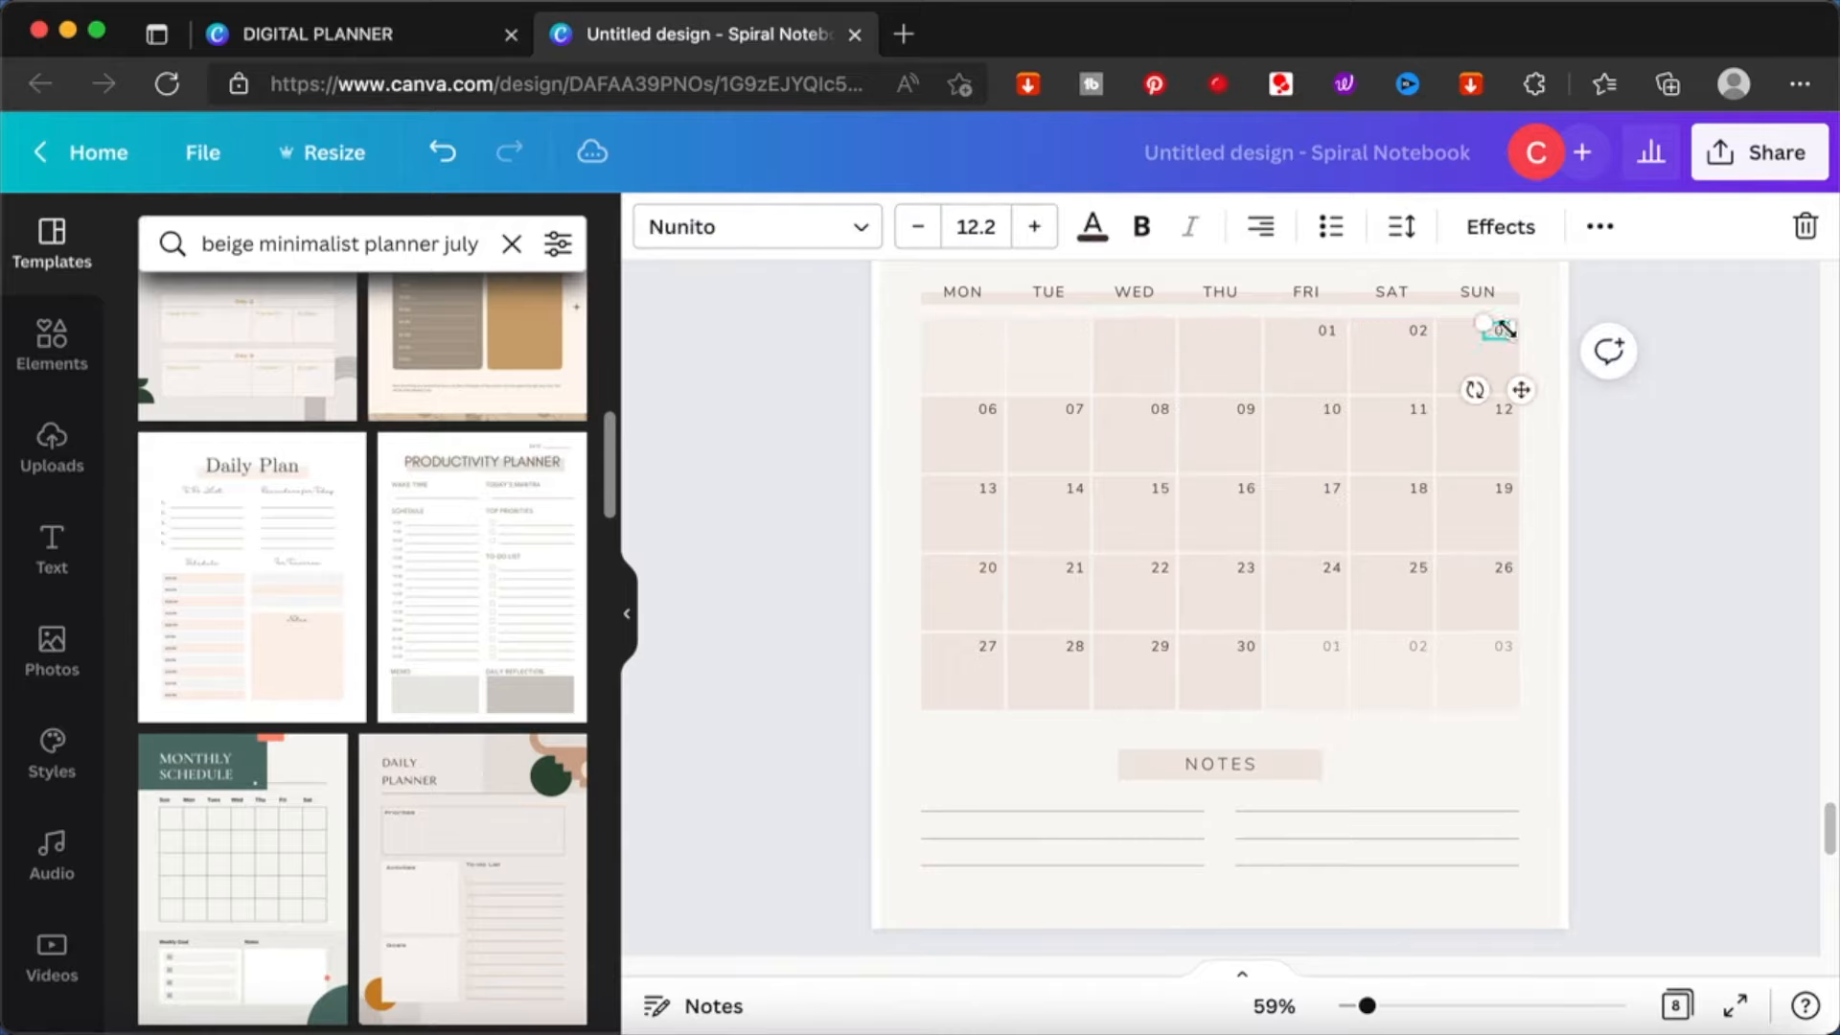
# - Turn off Wordtune for the site and renumber page 7's dates consecutively from 04 in the rows below the first
pyautogui.scroll(5, 997, 354)
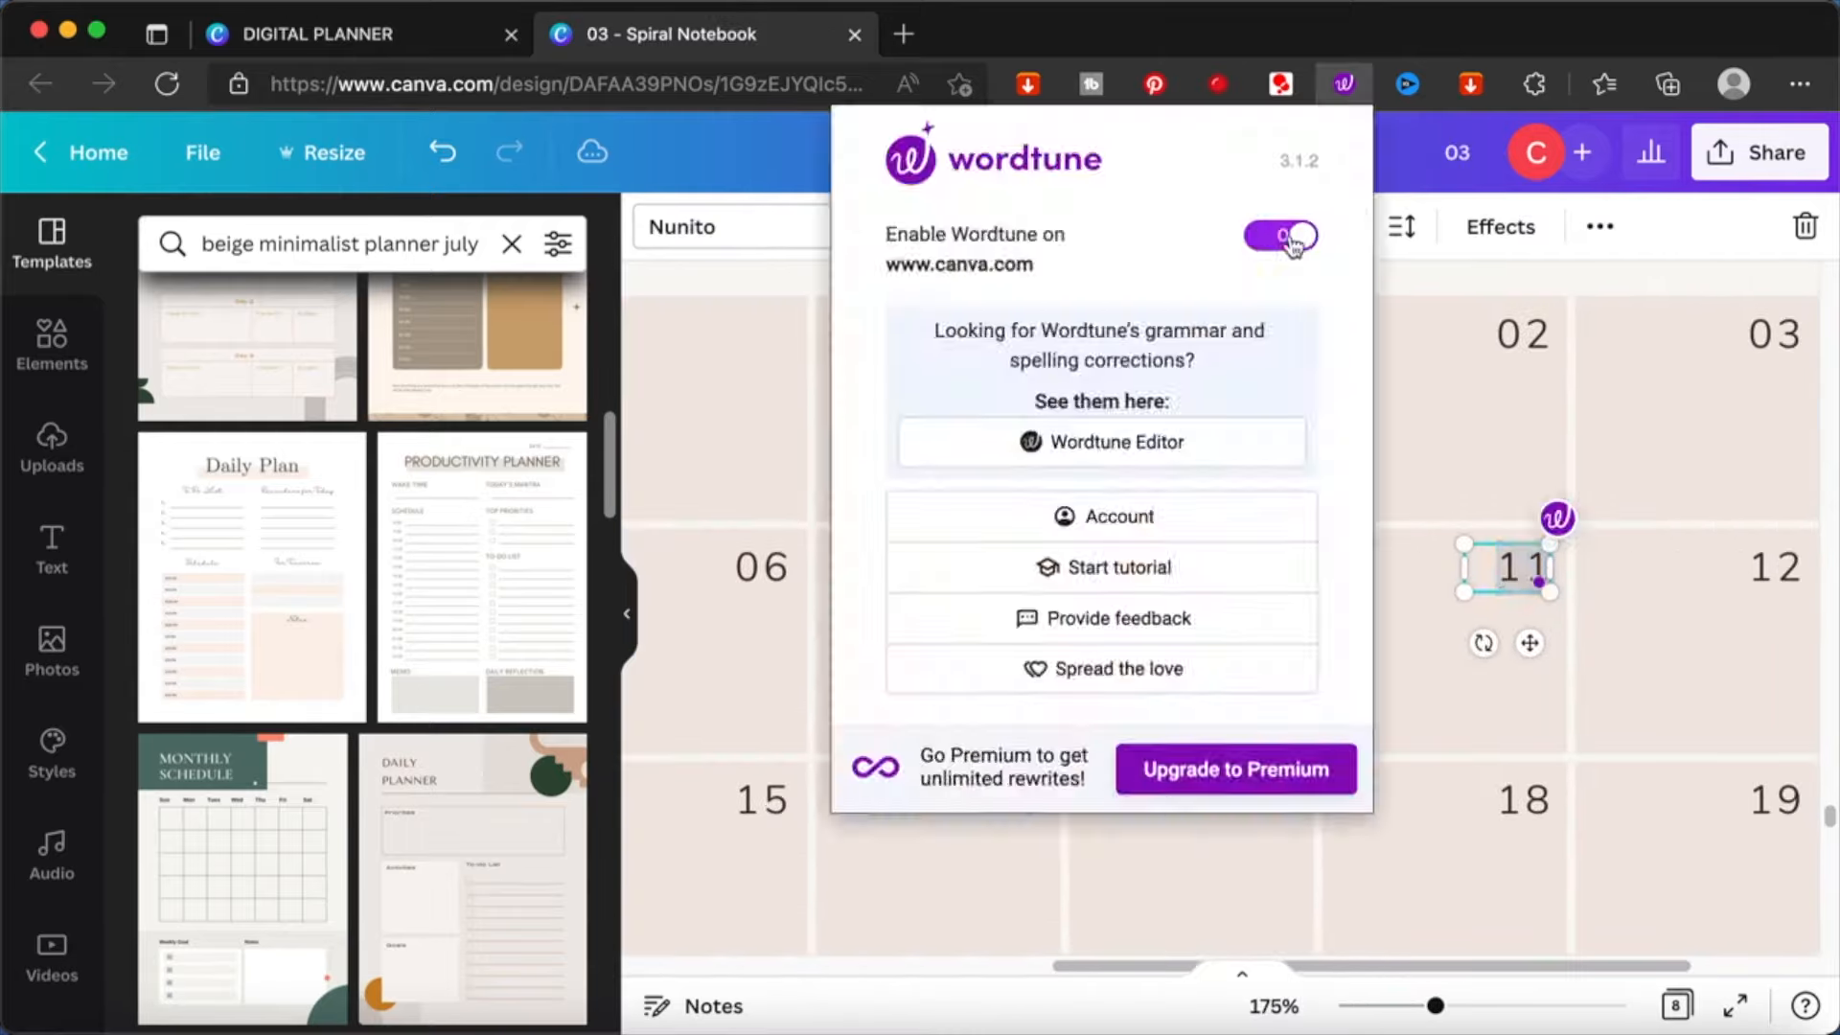
pyautogui.doubleClick(1025, 805)
pyautogui.write('11')
pyautogui.doubleClick(1715, 802)
pyautogui.write('16')
pyautogui.scroll(-4, 1226, 671)
pyautogui.doubleClick(1068, 632)
pyautogui.write('20')
pyautogui.hscroll(-3, 1349, 688)
pyautogui.doubleClick(1443, 860)
pyautogui.write('29')
pyautogui.doubleClick(1693, 863)
pyautogui.write('30')
pyautogui.scroll(10, 1417, 678)
pyautogui.scroll(-5, 1573, 566)
# - Place duplicates of the darker day box and a darker date on the last row's Friday and set the date to 29
pyautogui.click(1221, 623)
pyautogui.press('super+d')
pyautogui.moveTo(1246, 629); pyautogui.dragTo(1342, 592)
pyautogui.click(1248, 587)
pyautogui.press('super+d')
pyautogui.doubleClick(1344, 589)
pyautogui.write('29')
# - Replace the faded Saturday and Sunday boxes in the last row with darker copies and set their dates to 30 and 31
pyautogui.click(1411, 625)
pyautogui.keyDown('shift'); pyautogui.click(1508, 646); pyautogui.keyUp('shift')
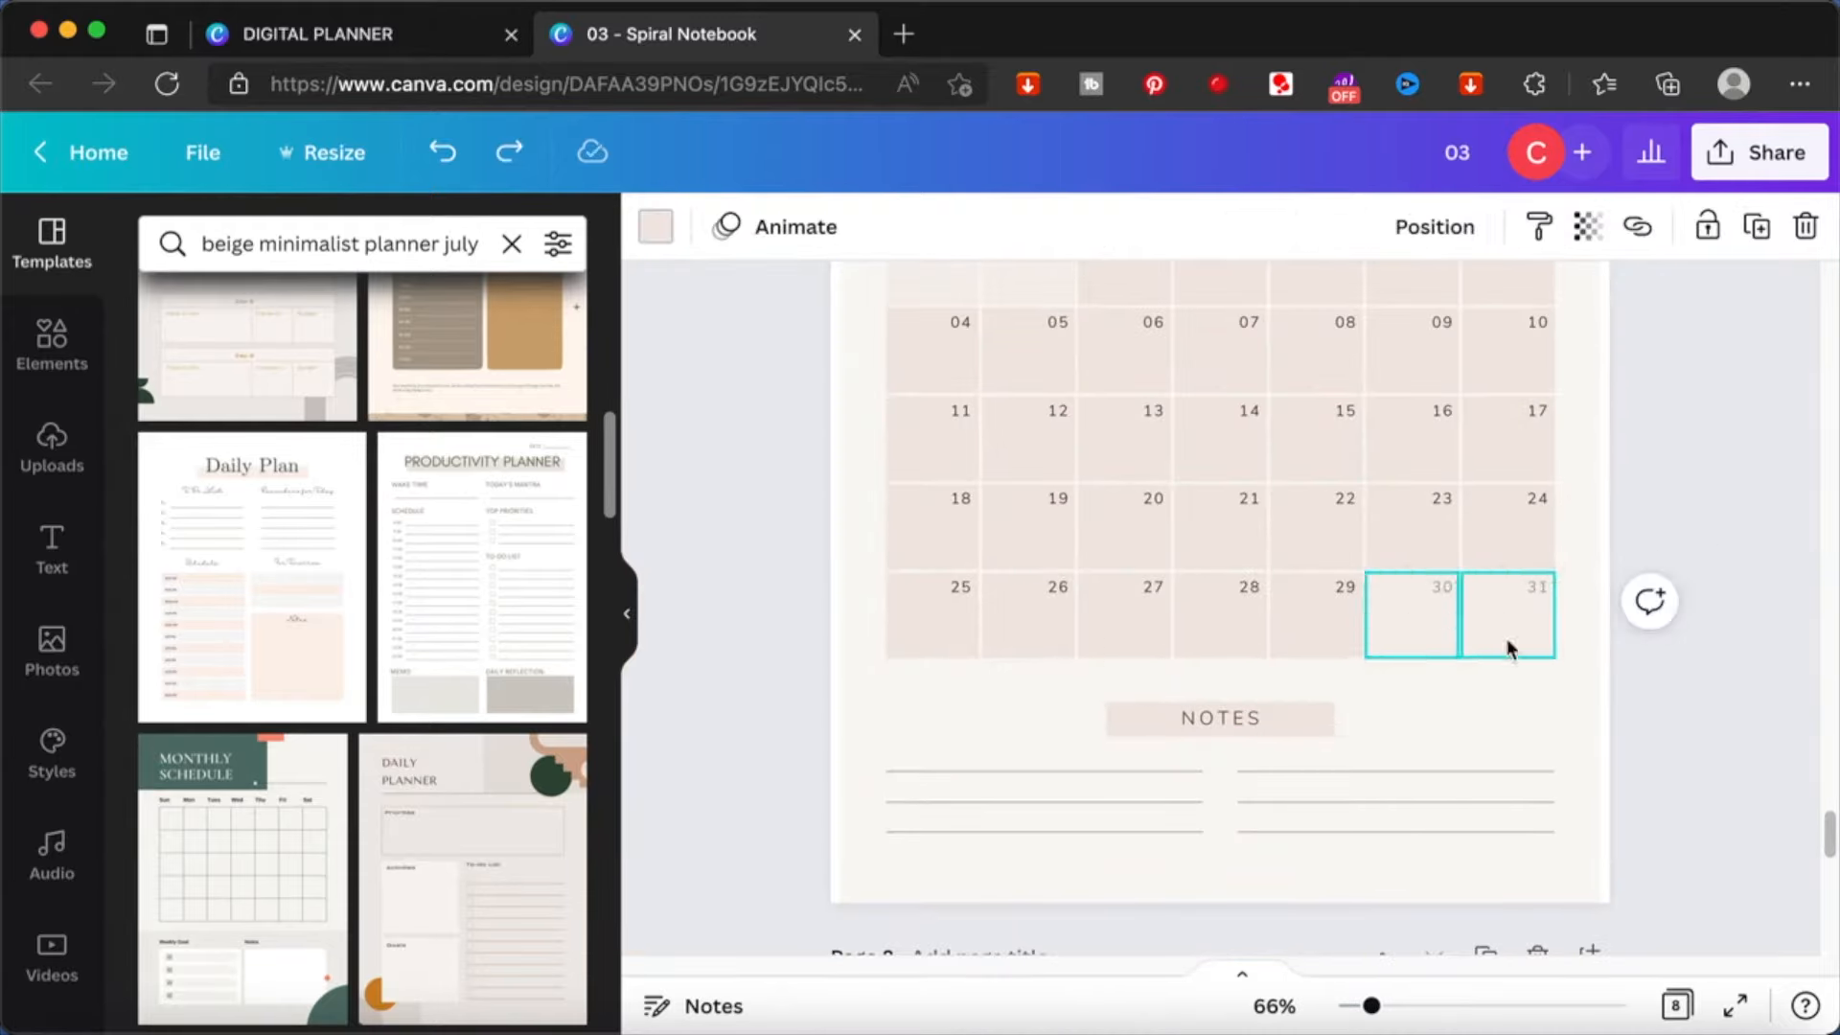
pyautogui.press('Delete')
pyautogui.press('super+d')
pyautogui.moveTo(1310, 731); pyautogui.dragTo(1482, 712)
pyautogui.doubleClick(1437, 588)
pyautogui.write('30')
pyautogui.doubleClick(1535, 589)
pyautogui.write('31')
pyautogui.click(1711, 513)
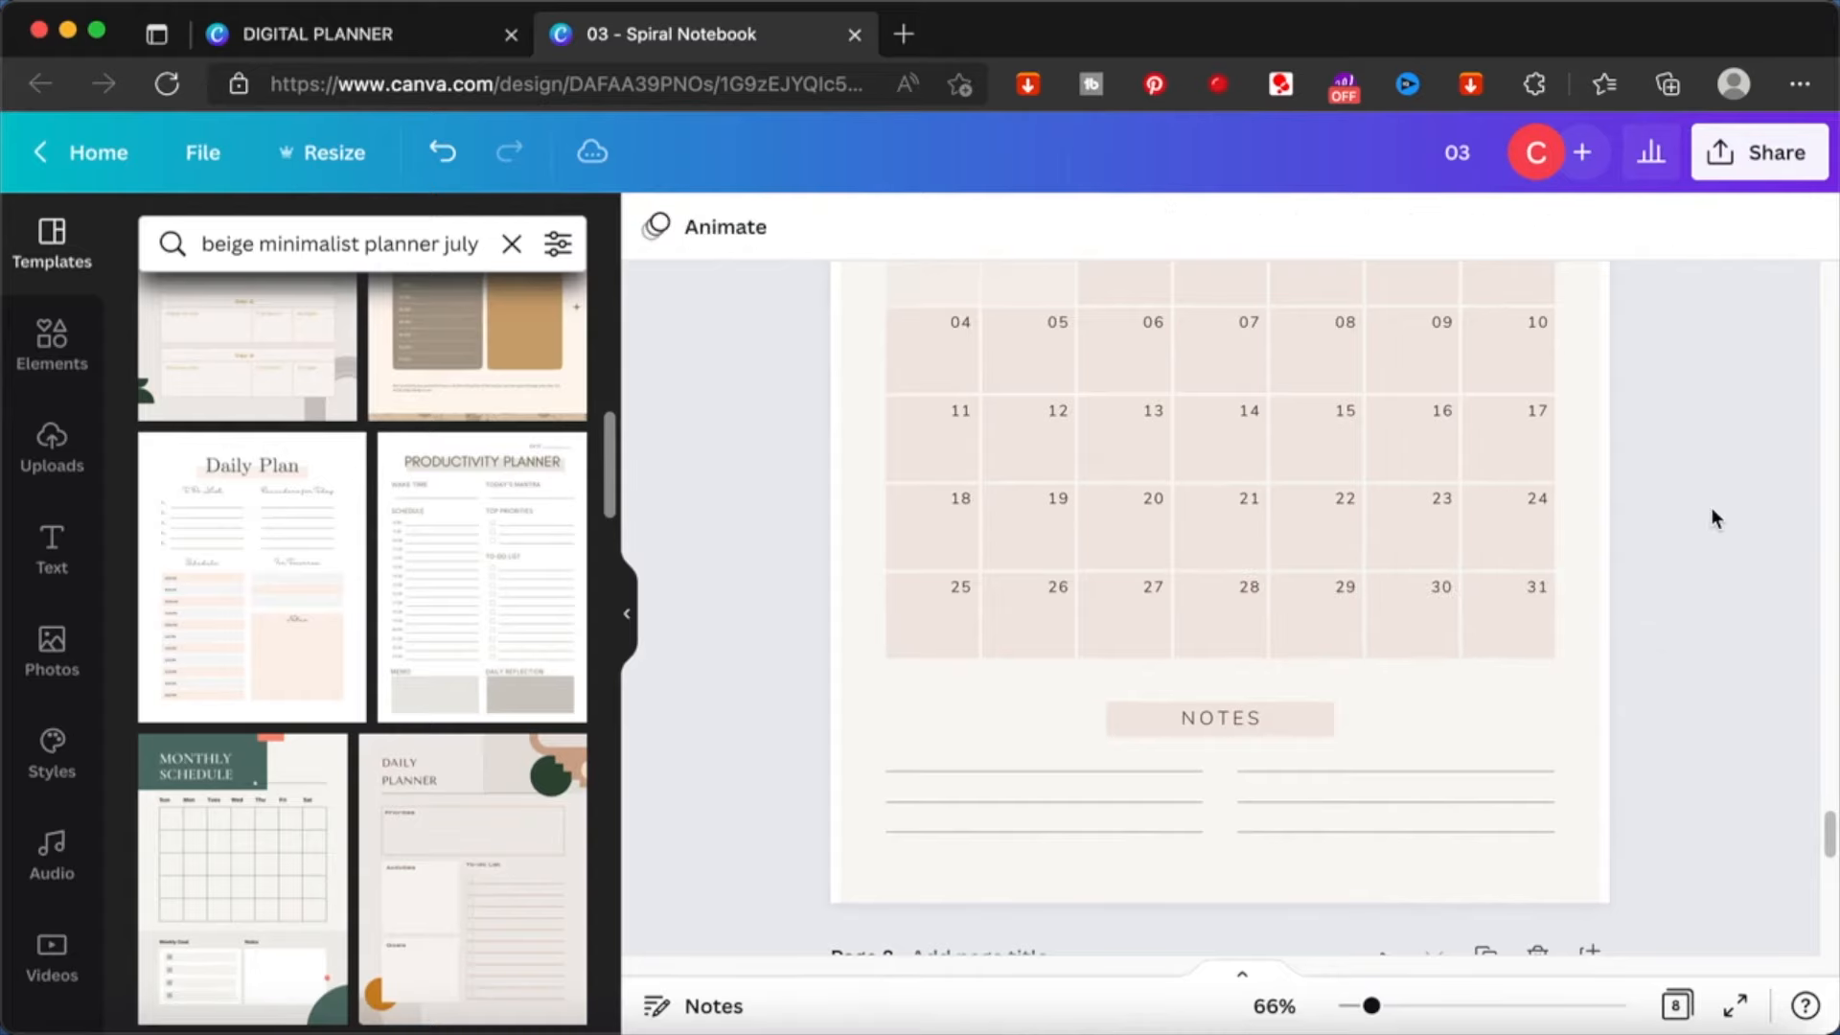
# - Change page 7's heading to July 2022
pyautogui.scroll(2, 1712, 517)
pyautogui.scroll(-8, 1711, 513)
pyautogui.scroll(2, 1711, 513)
pyautogui.click(1177, 618)
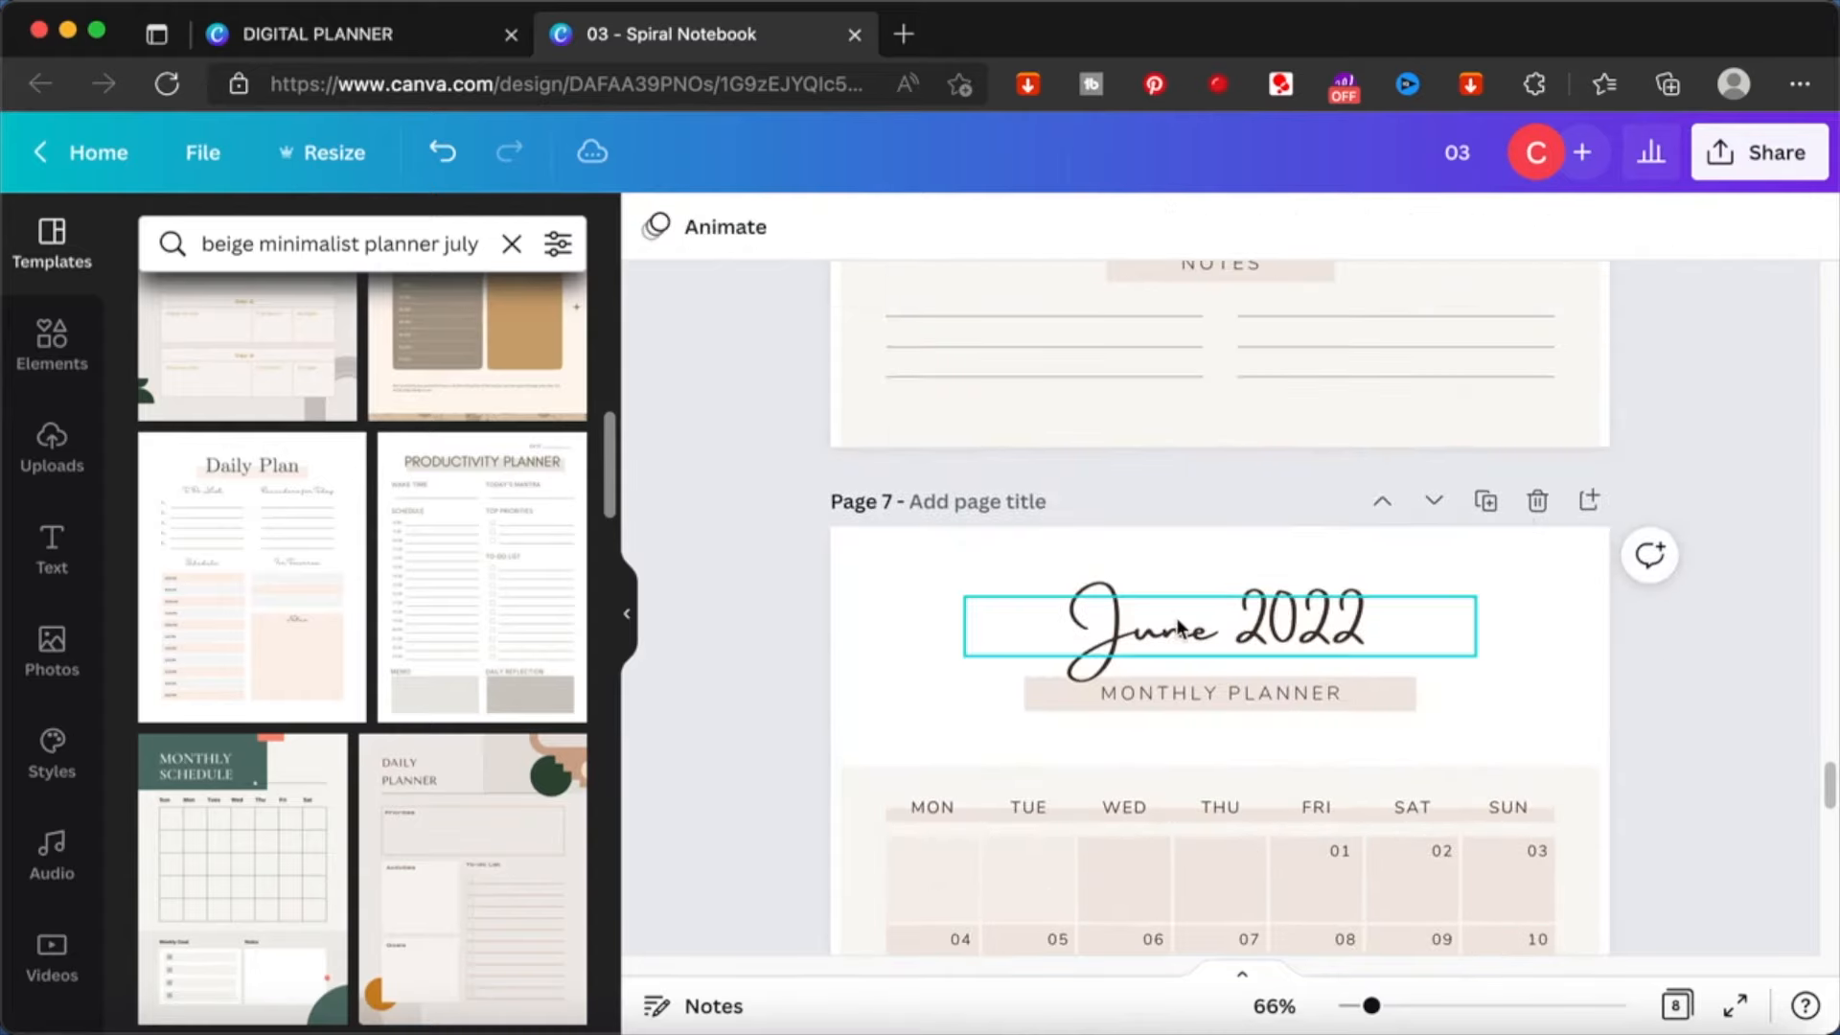
pyautogui.click(1176, 618)
pyautogui.click(1176, 619)
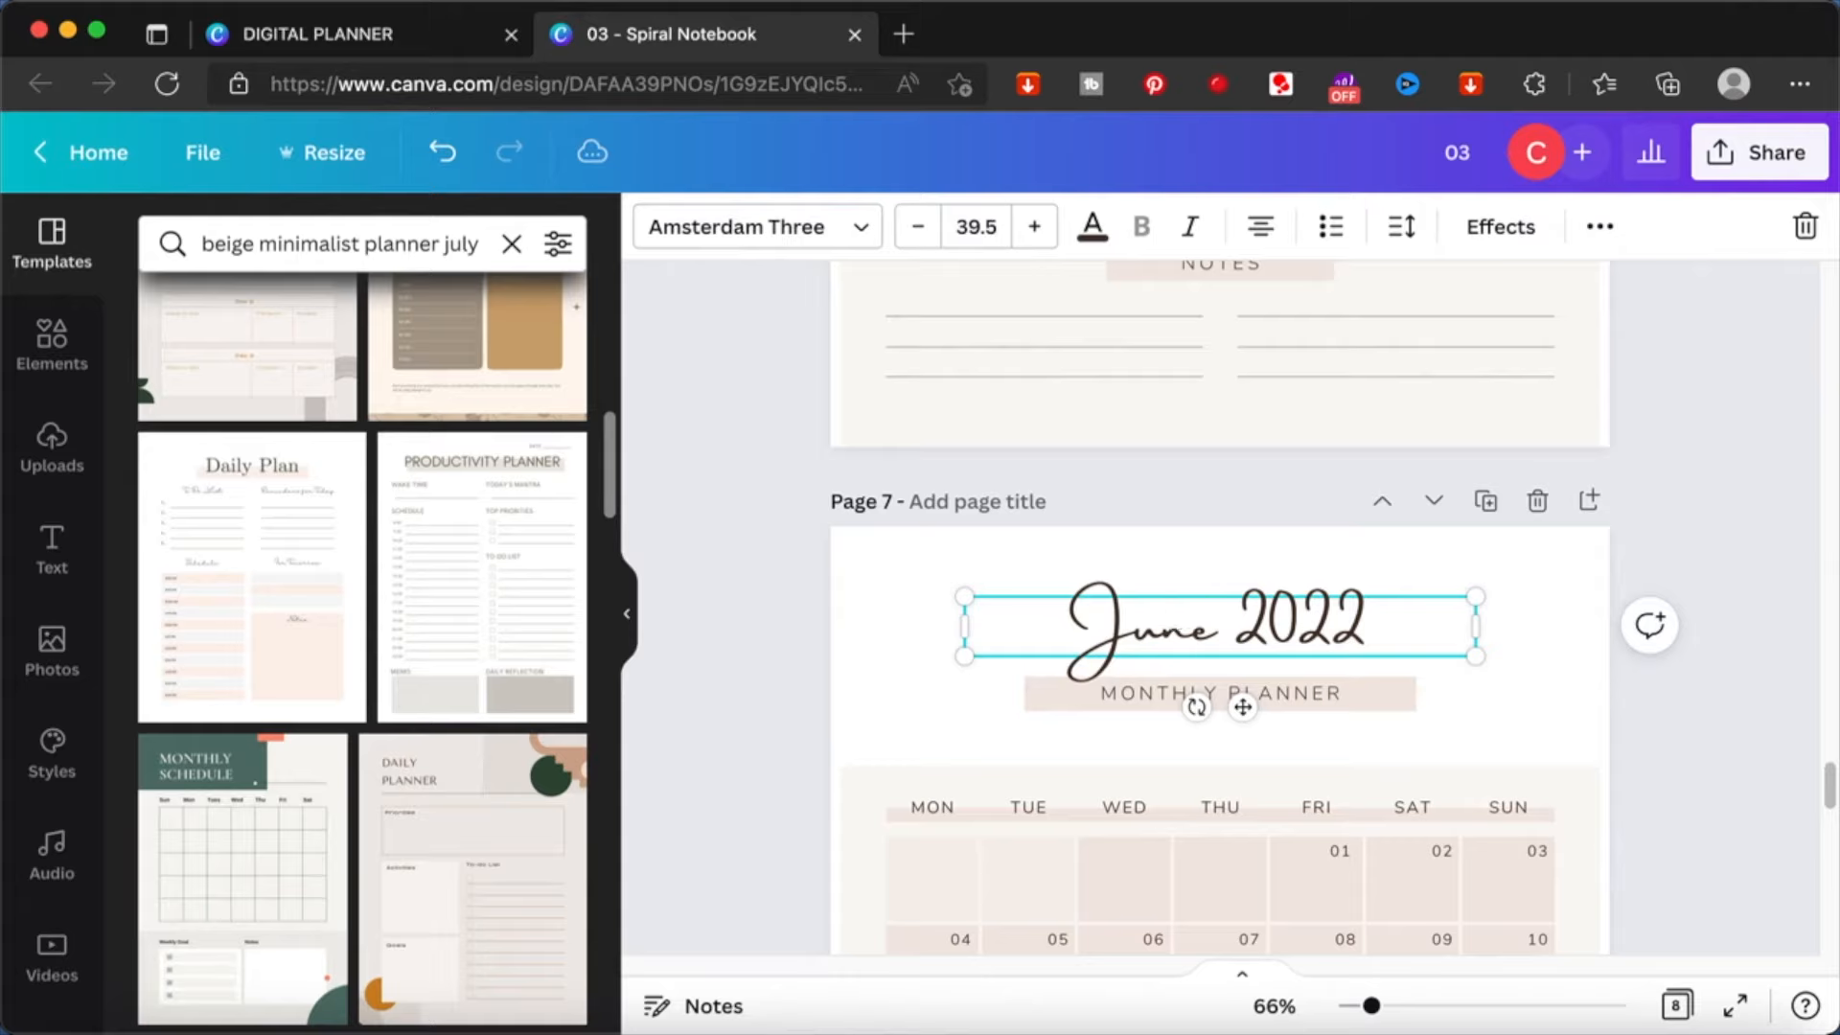
pyautogui.press('BackSpace')
pyautogui.press('BackSpace')
pyautogui.write('ly')
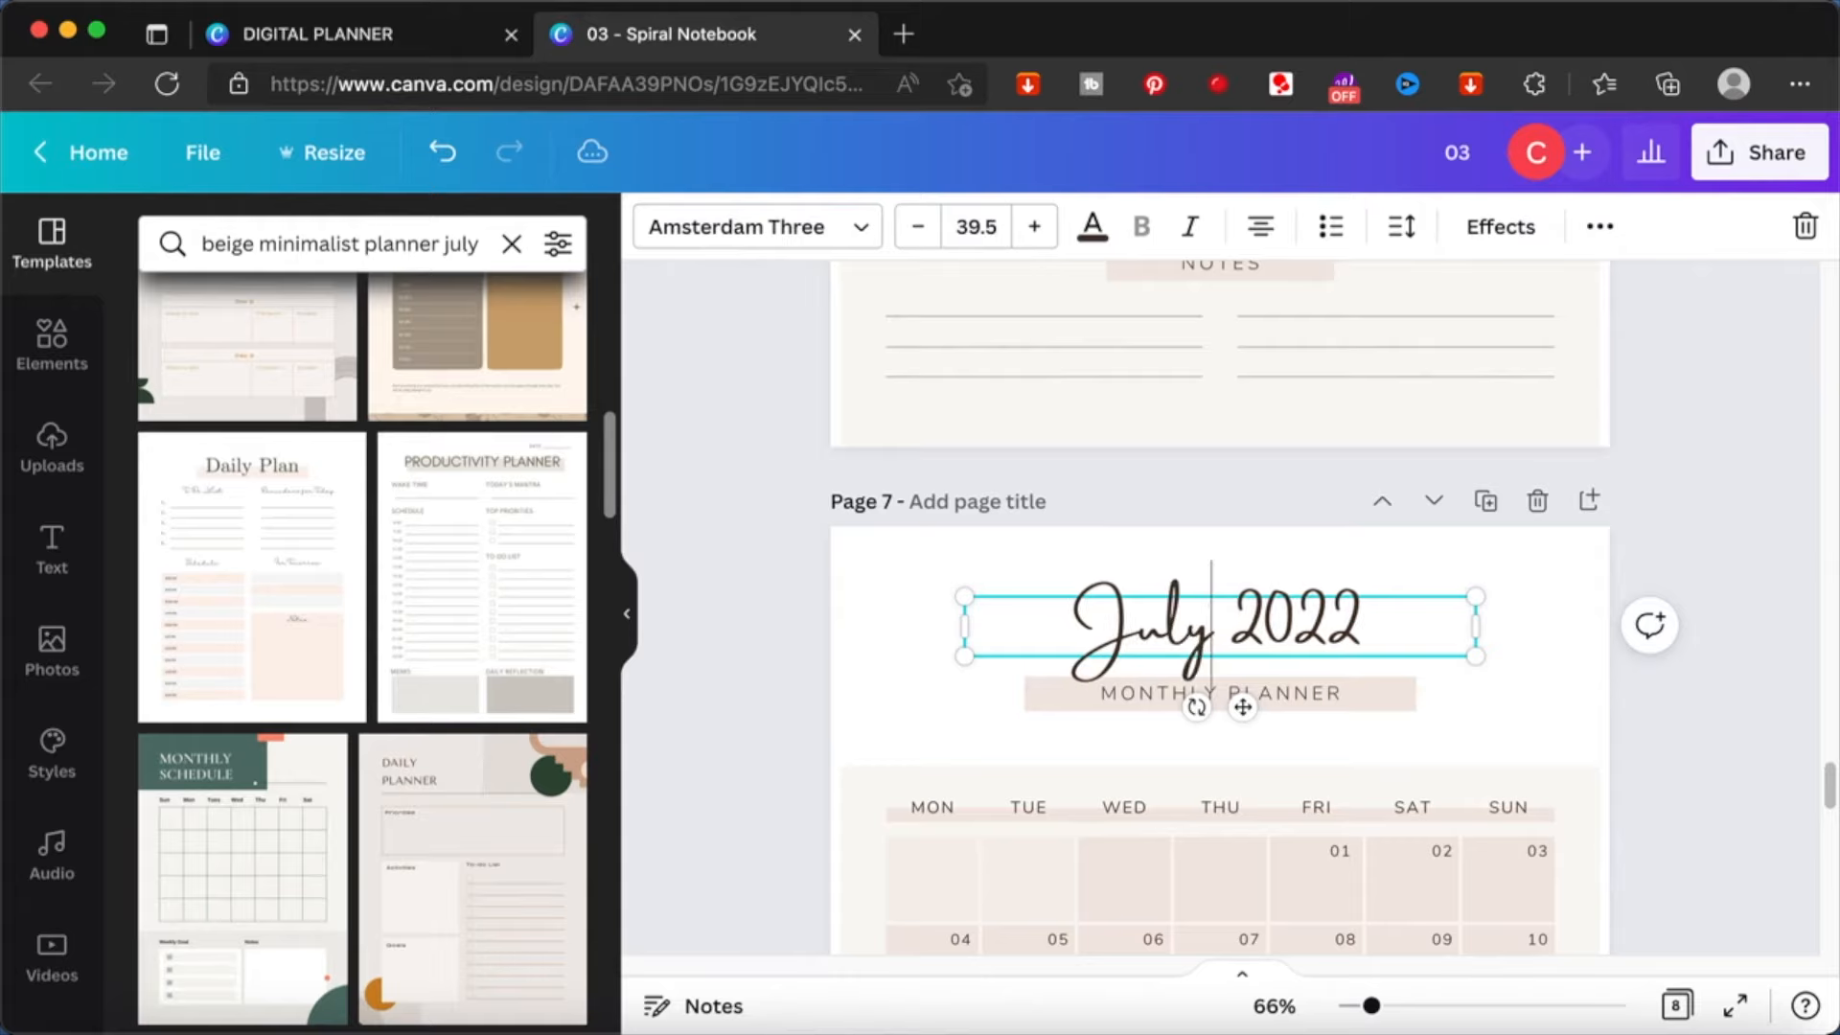
pyautogui.click(1718, 483)
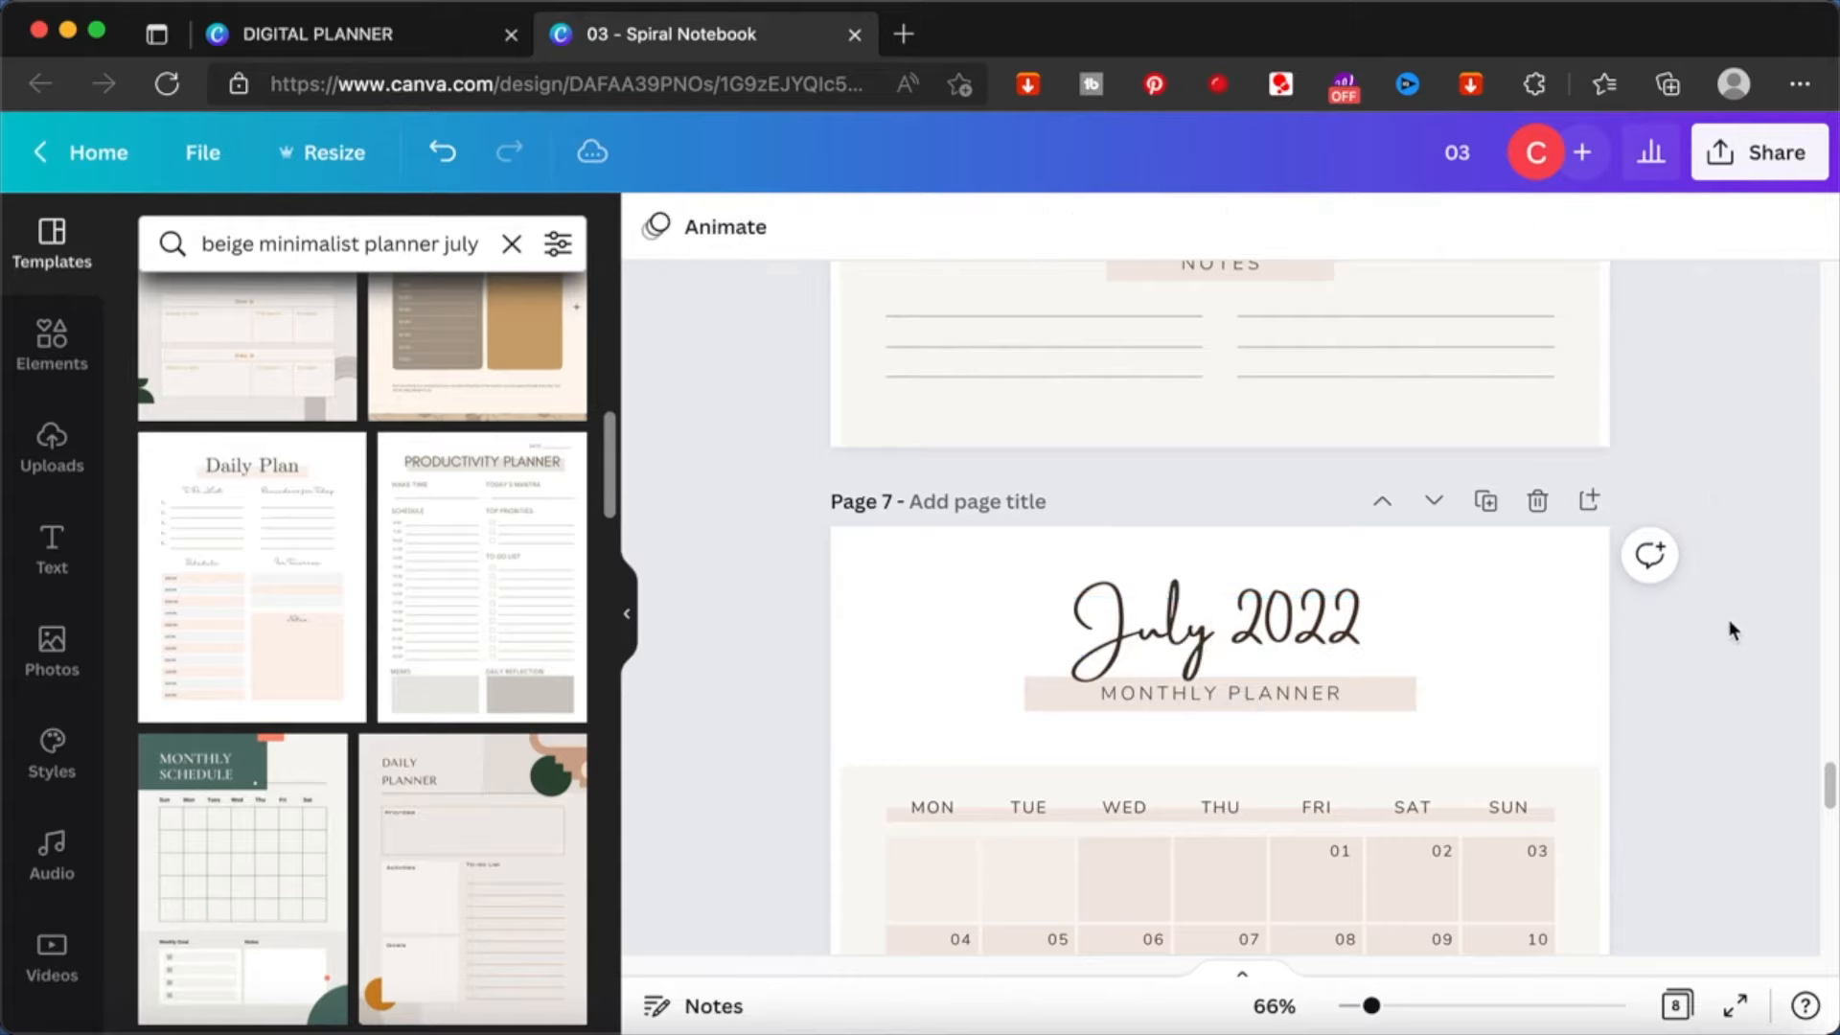
# - Give page 1, the January 2022 planner page, the page title january
pyautogui.scroll(-6, 1736, 661)
pyautogui.scroll(15, 1736, 661)
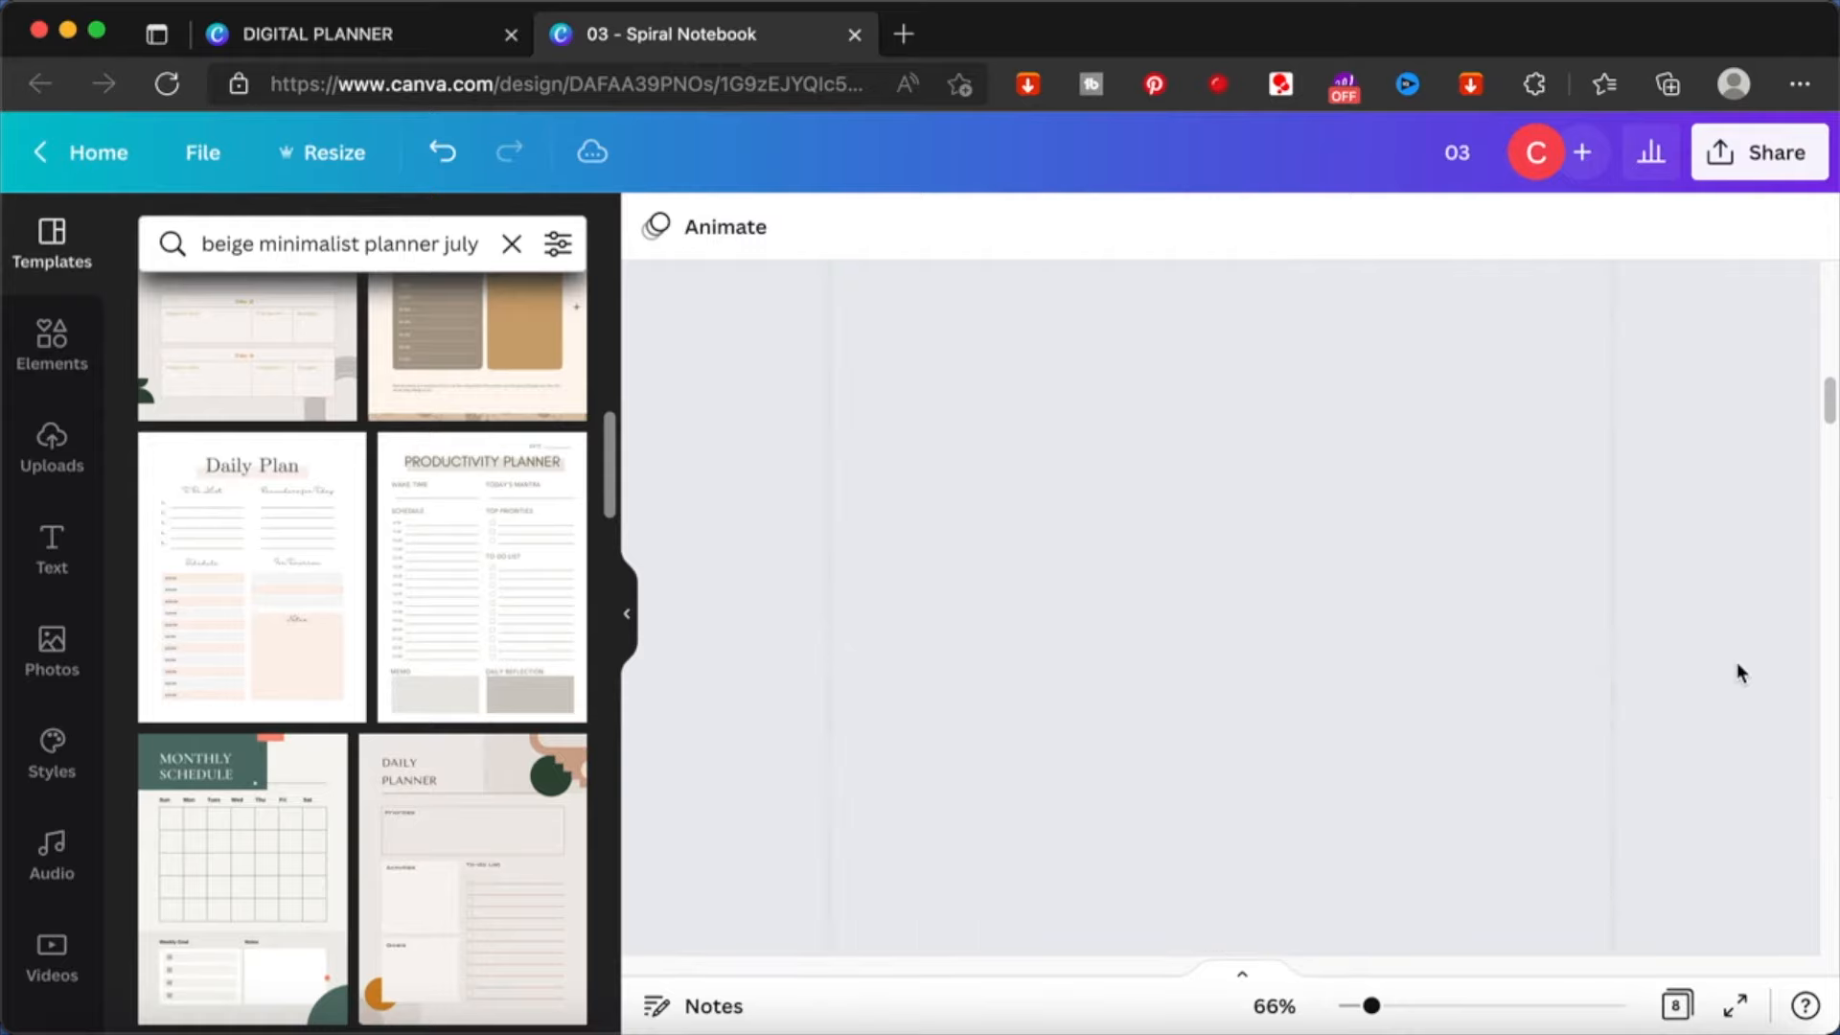
pyautogui.scroll(4, 1736, 661)
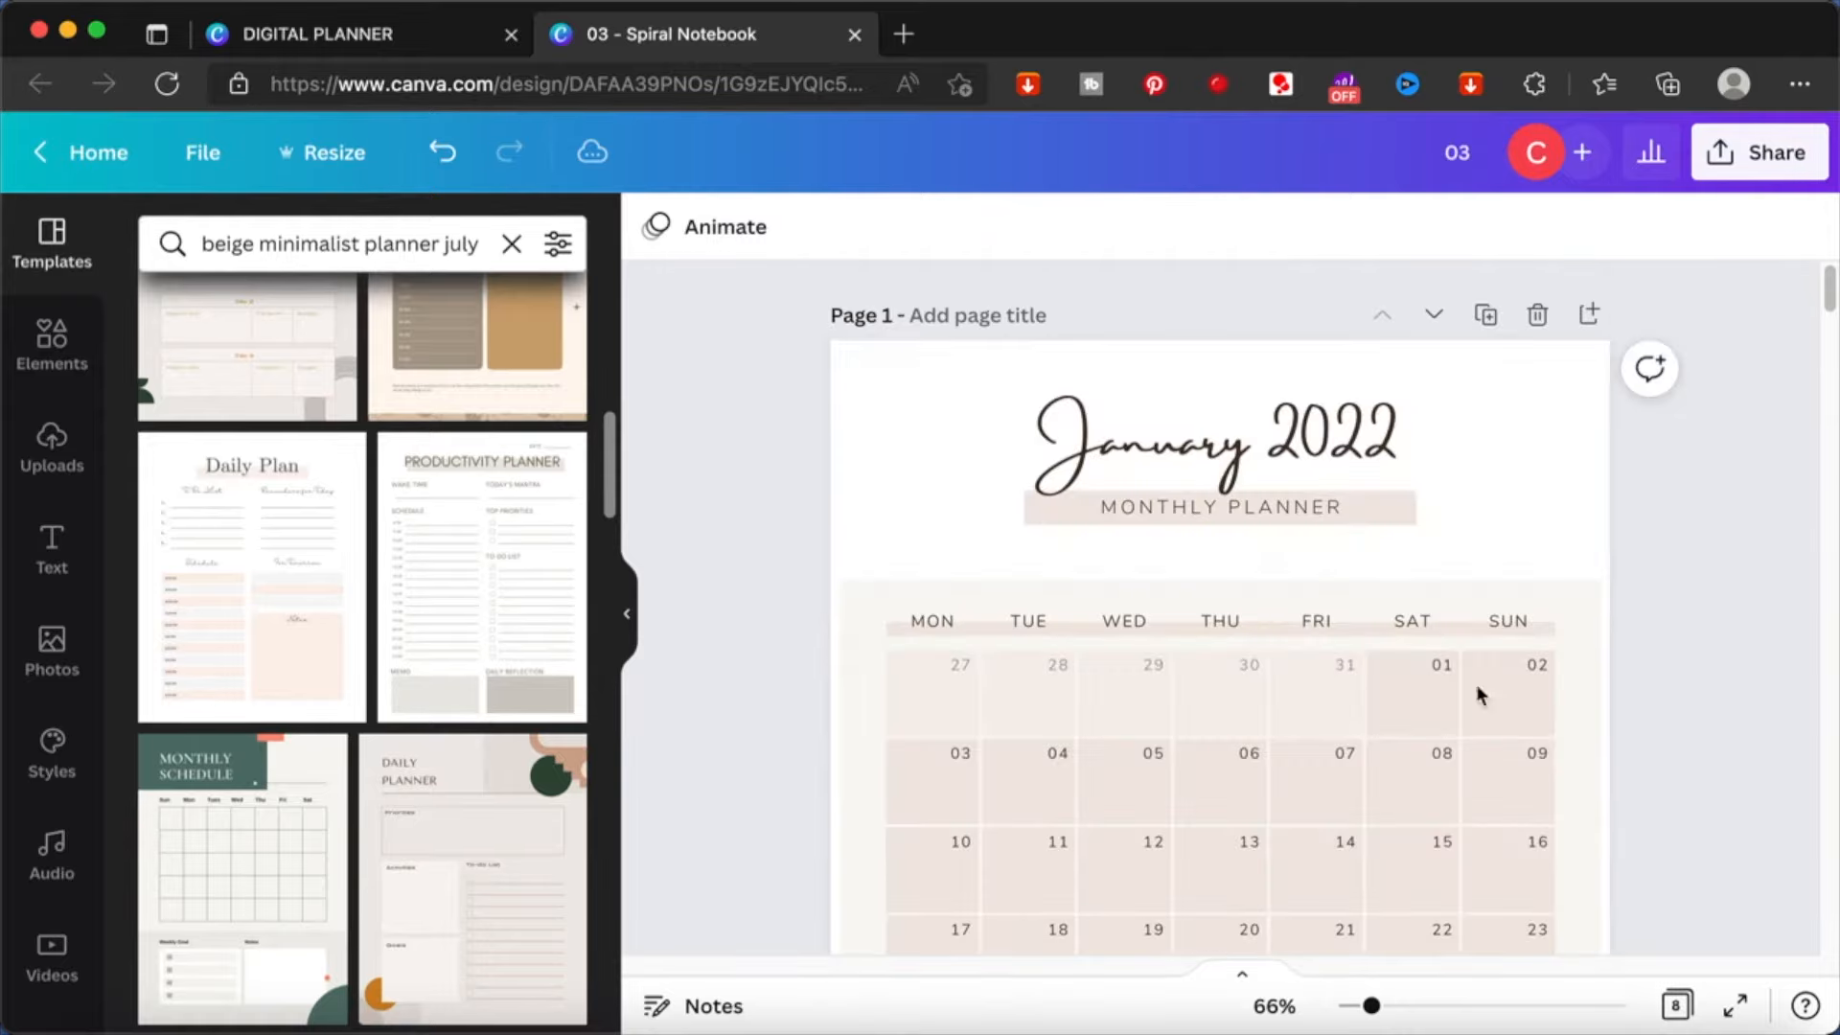
pyautogui.scroll(-3, 1690, 494)
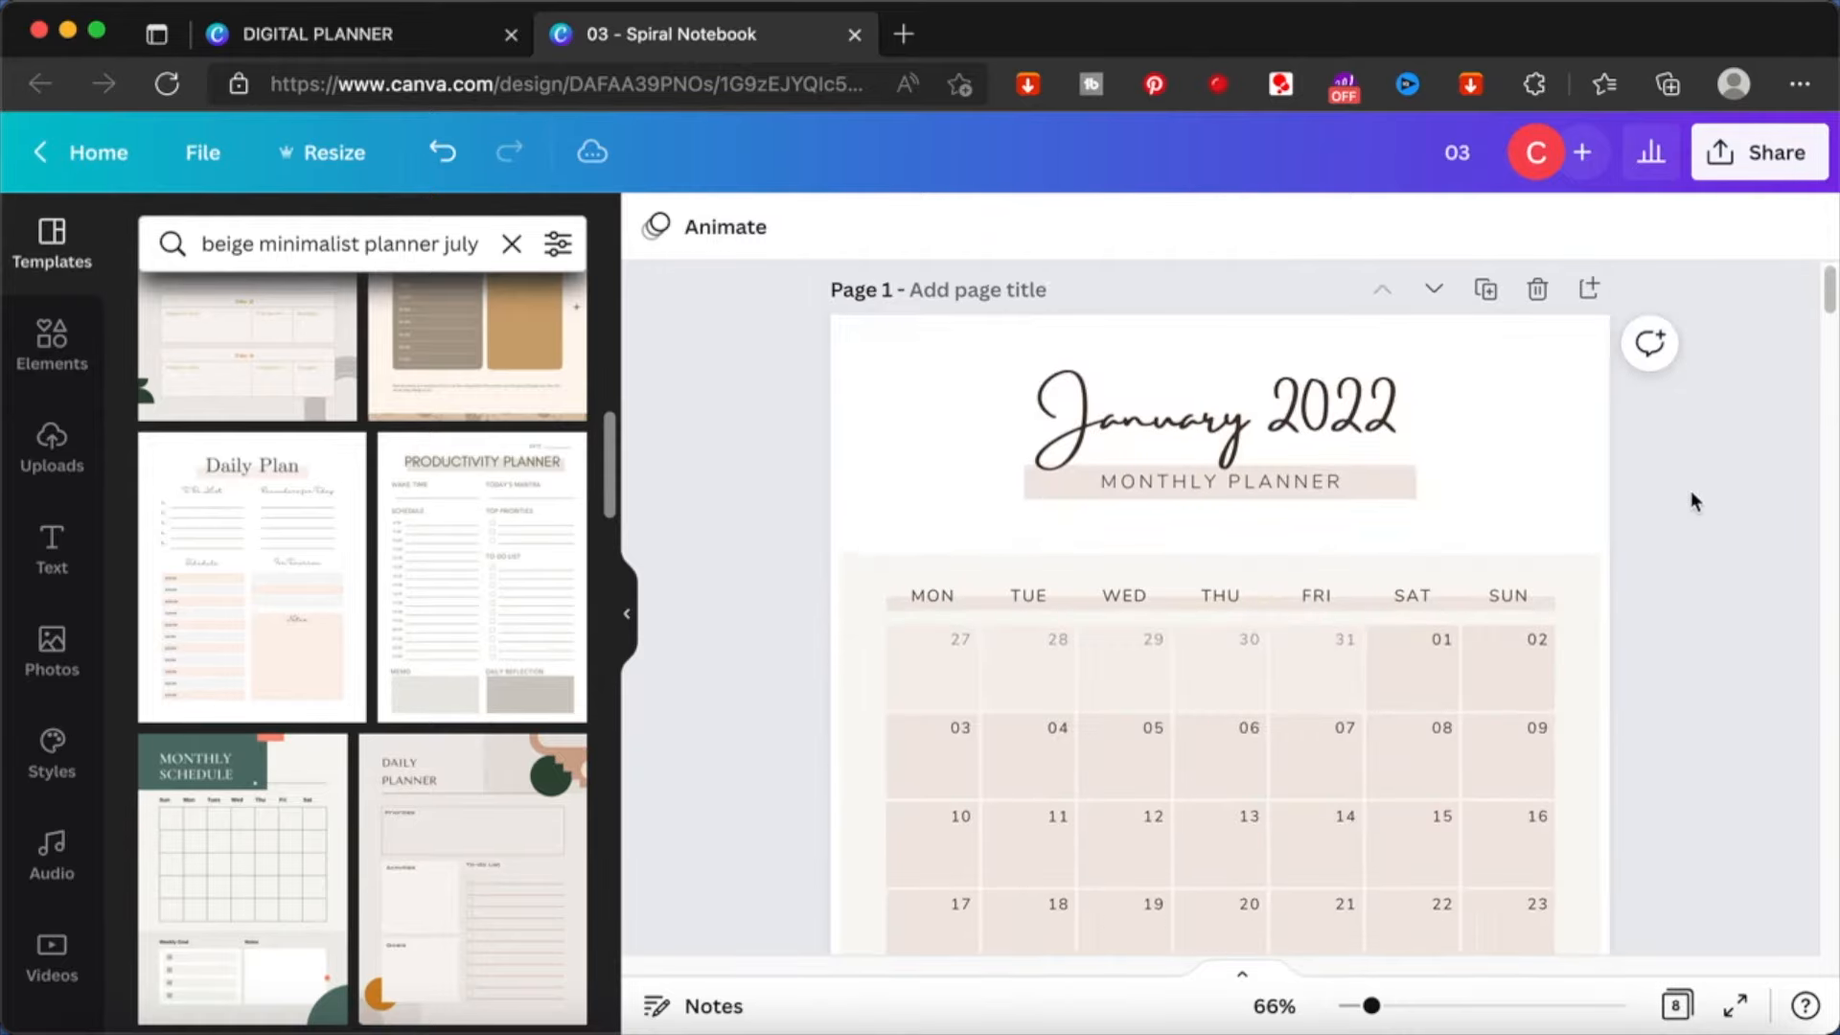
pyautogui.scroll(2, 1692, 493)
pyautogui.scroll(-4, 1692, 492)
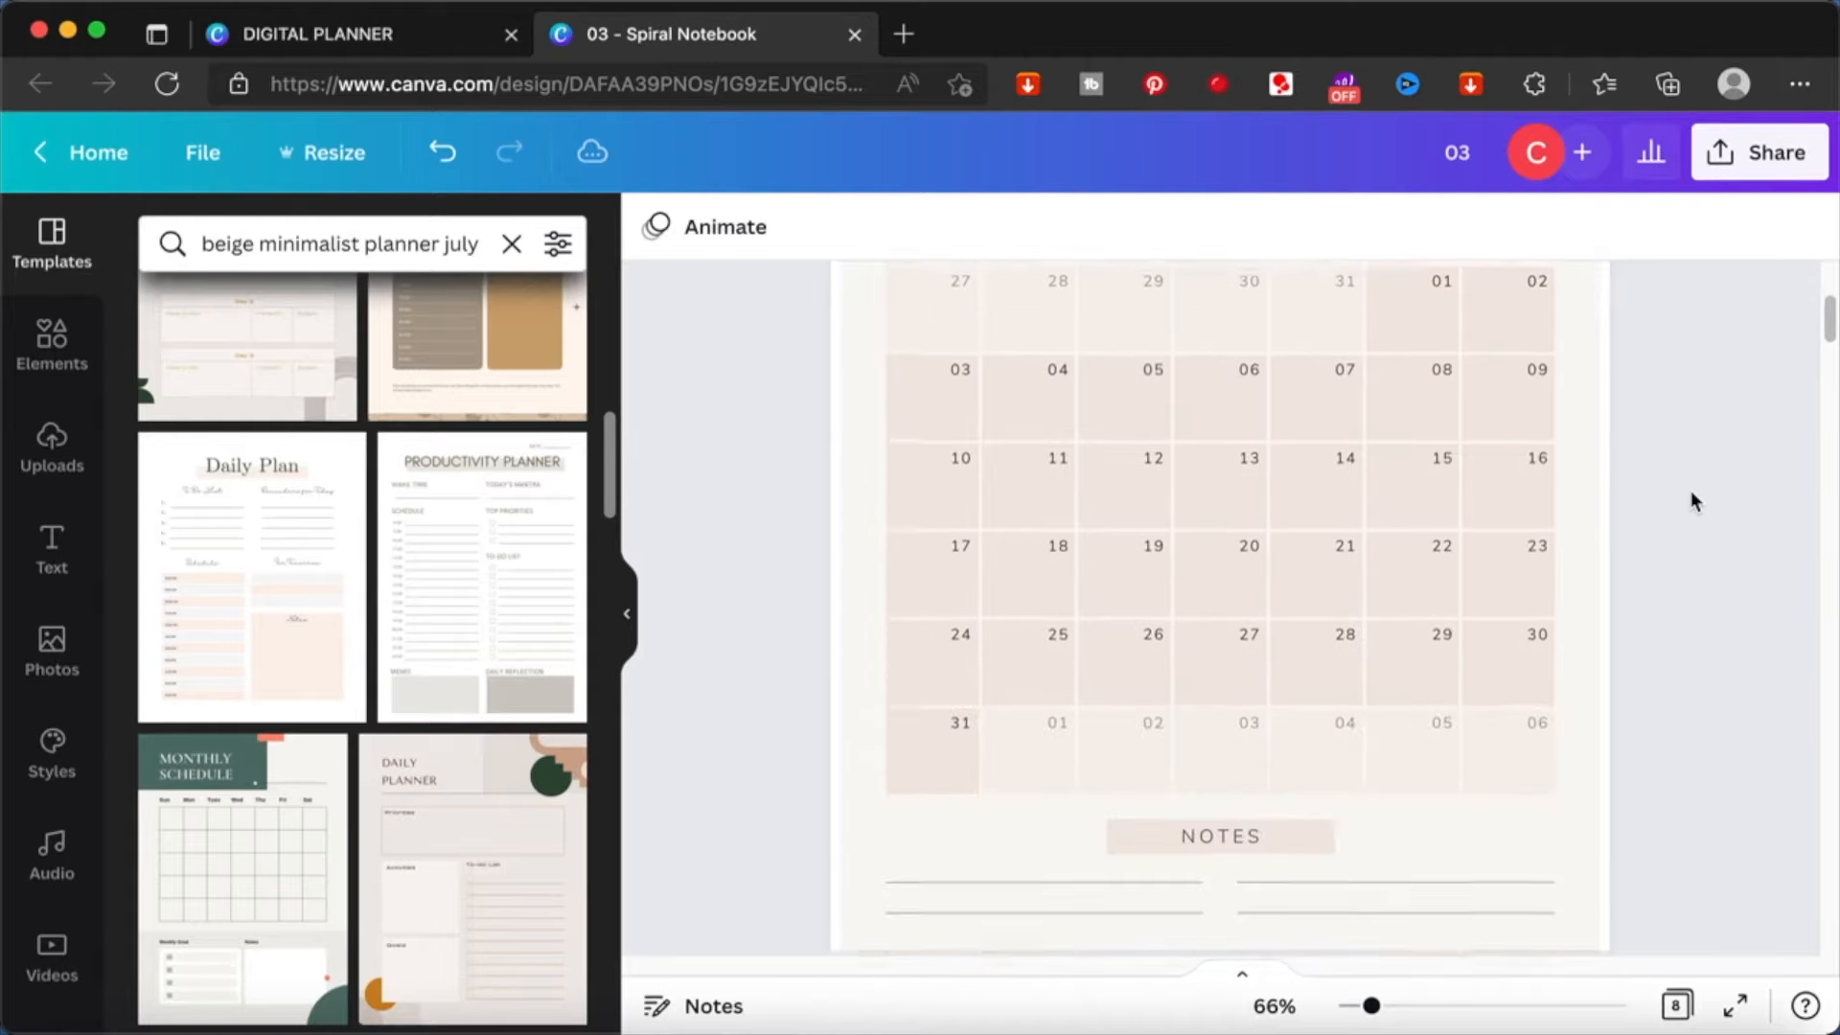
pyautogui.scroll(4, 1693, 500)
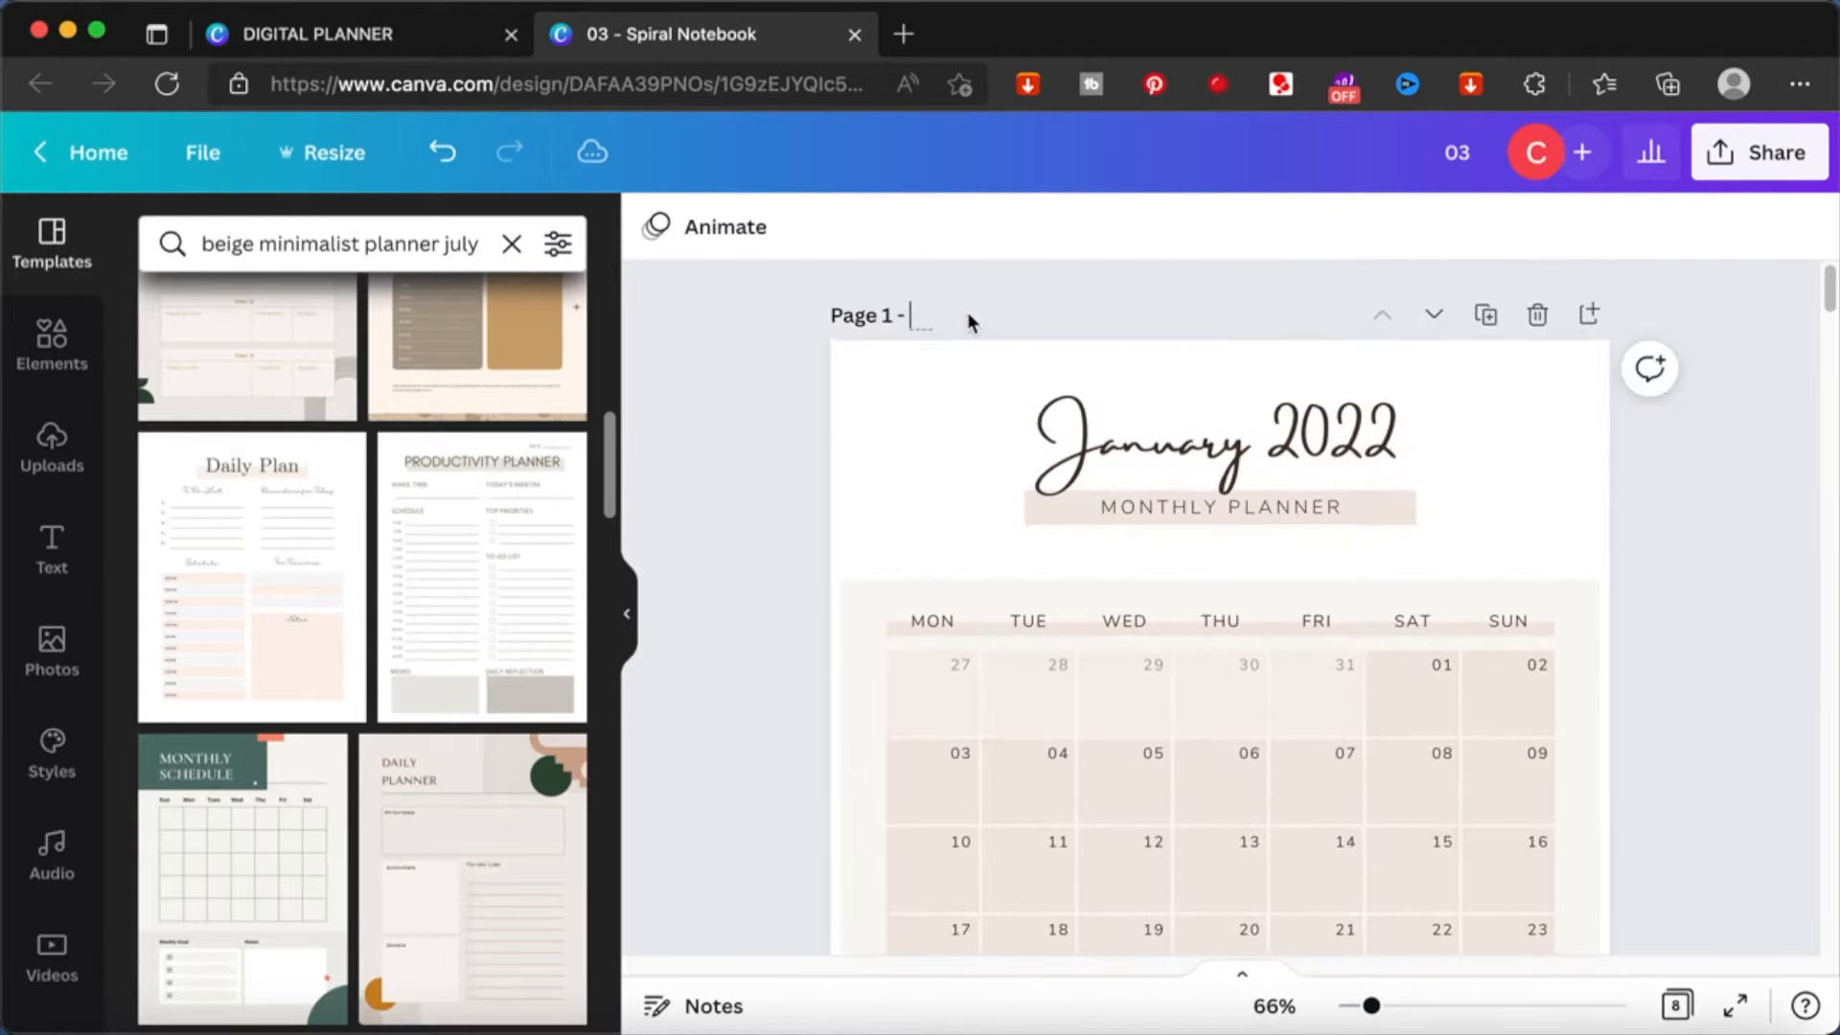
pyautogui.write('january')
# - Give page 2 the page title february and page 3 the page title march
pyautogui.scroll(-8, 753, 595)
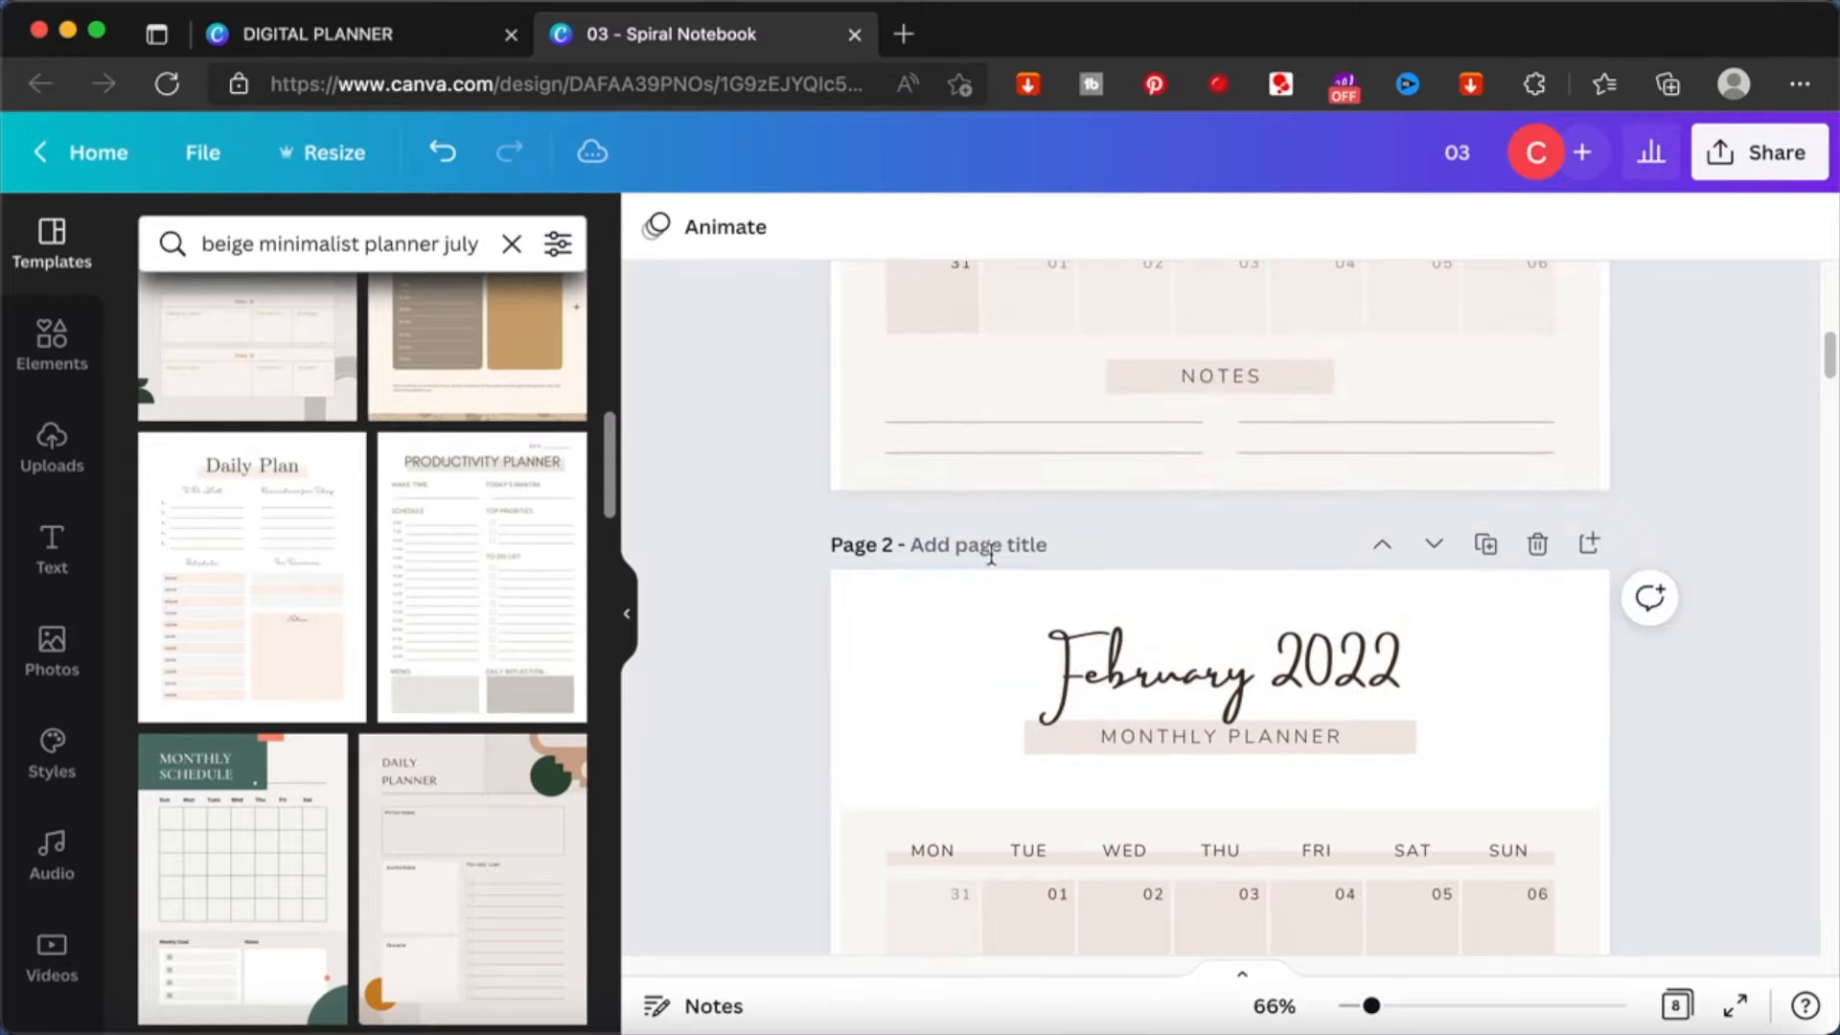
pyautogui.write('february')
pyautogui.scroll(-10, 981, 811)
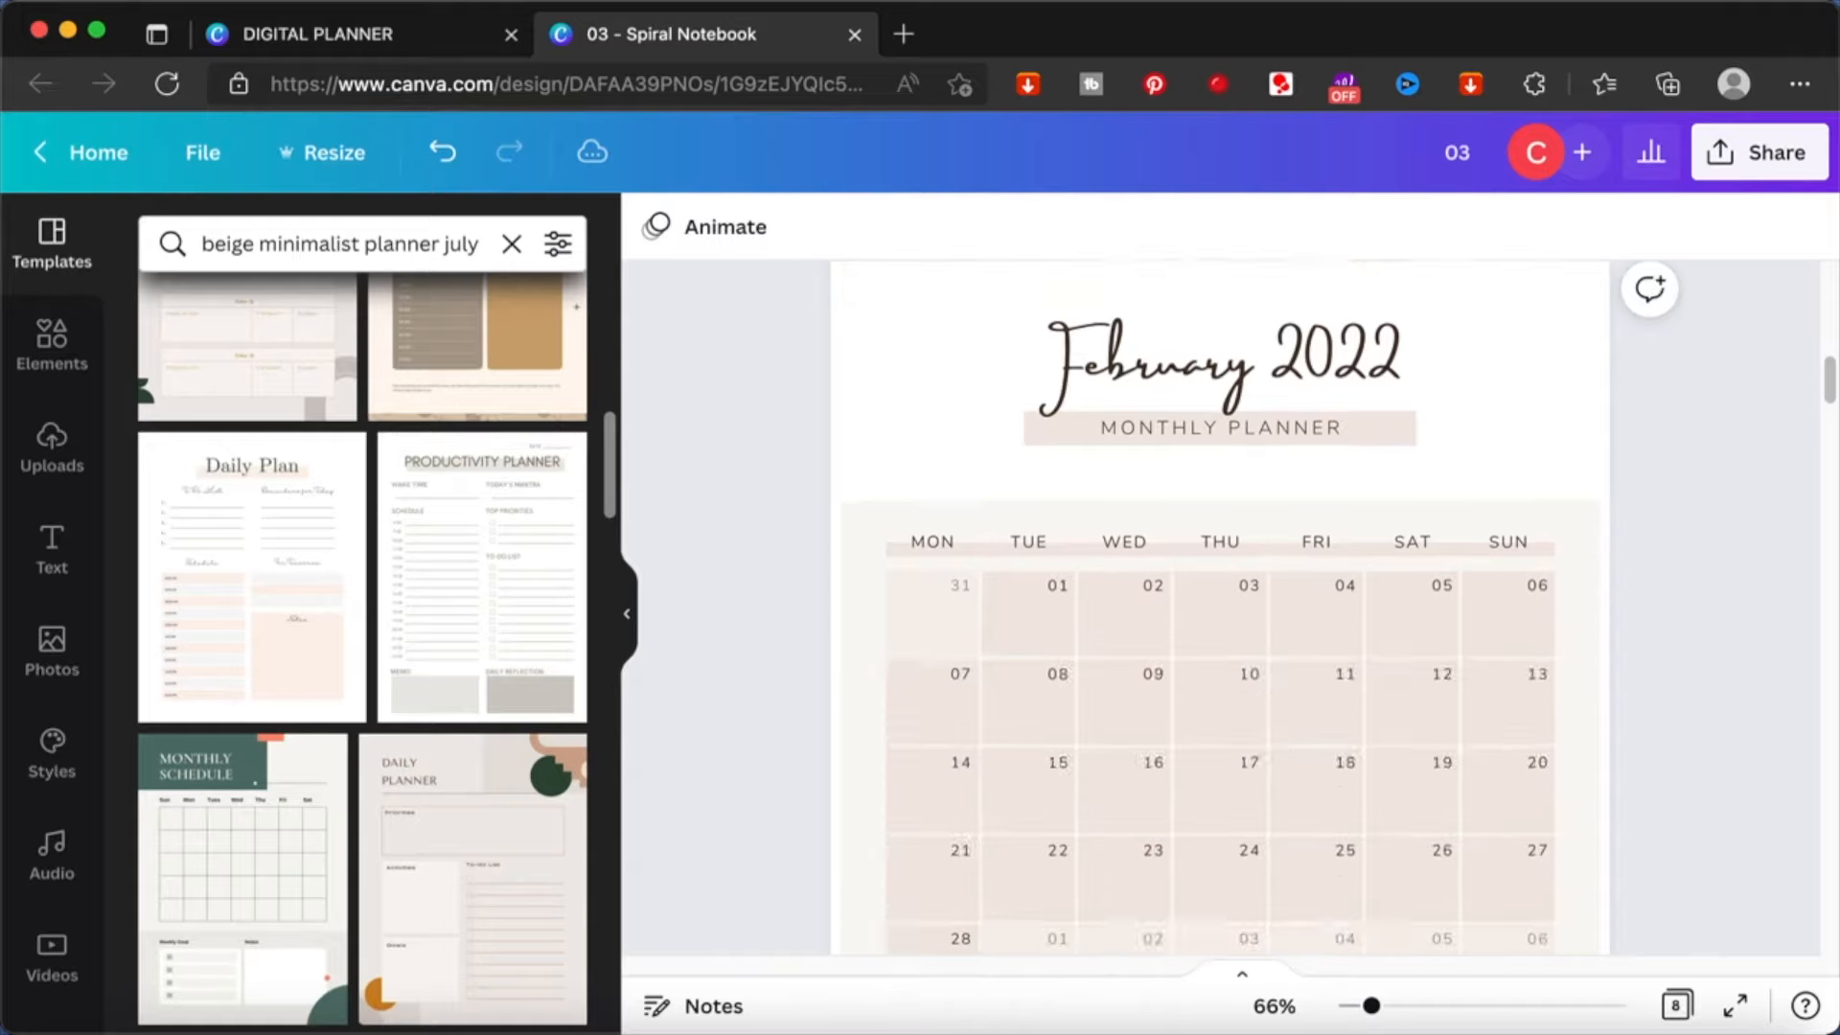
pyautogui.click(987, 792)
pyautogui.write('ma')
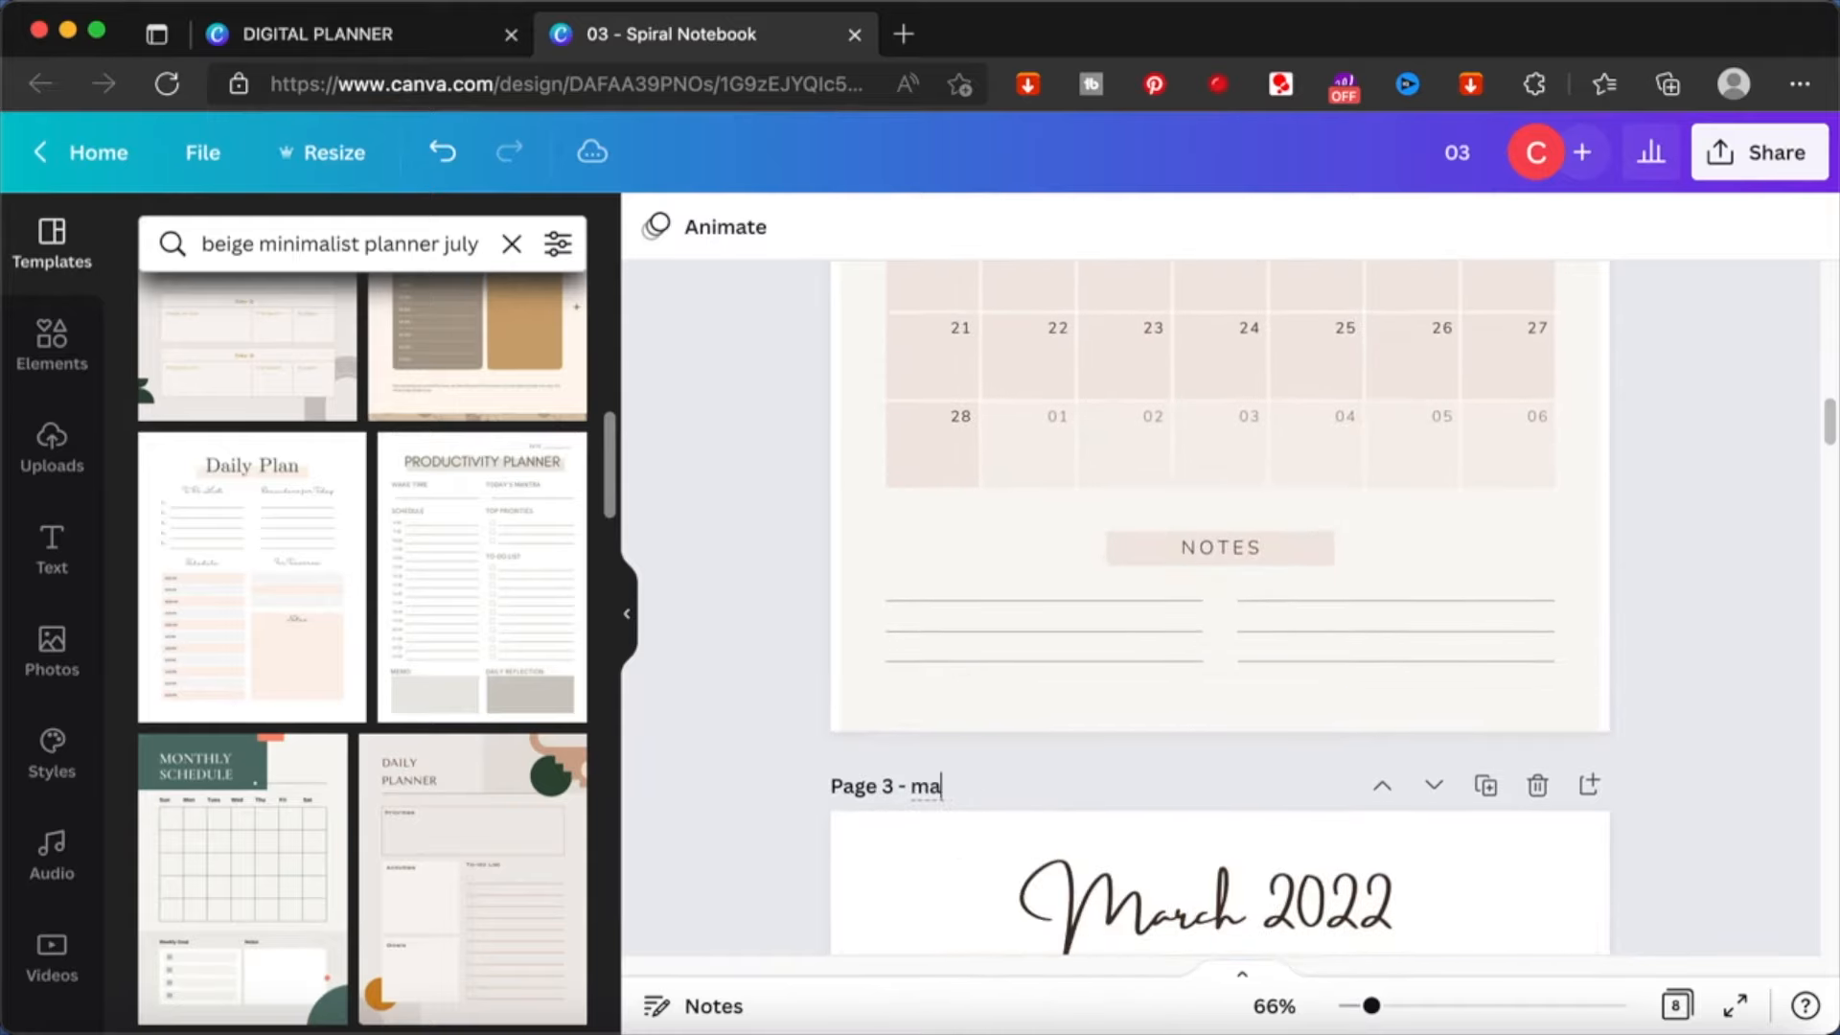
pyautogui.write('rch')
# - Give page 4 the page title april and page 5 the page title may
pyautogui.scroll(-10, 986, 791)
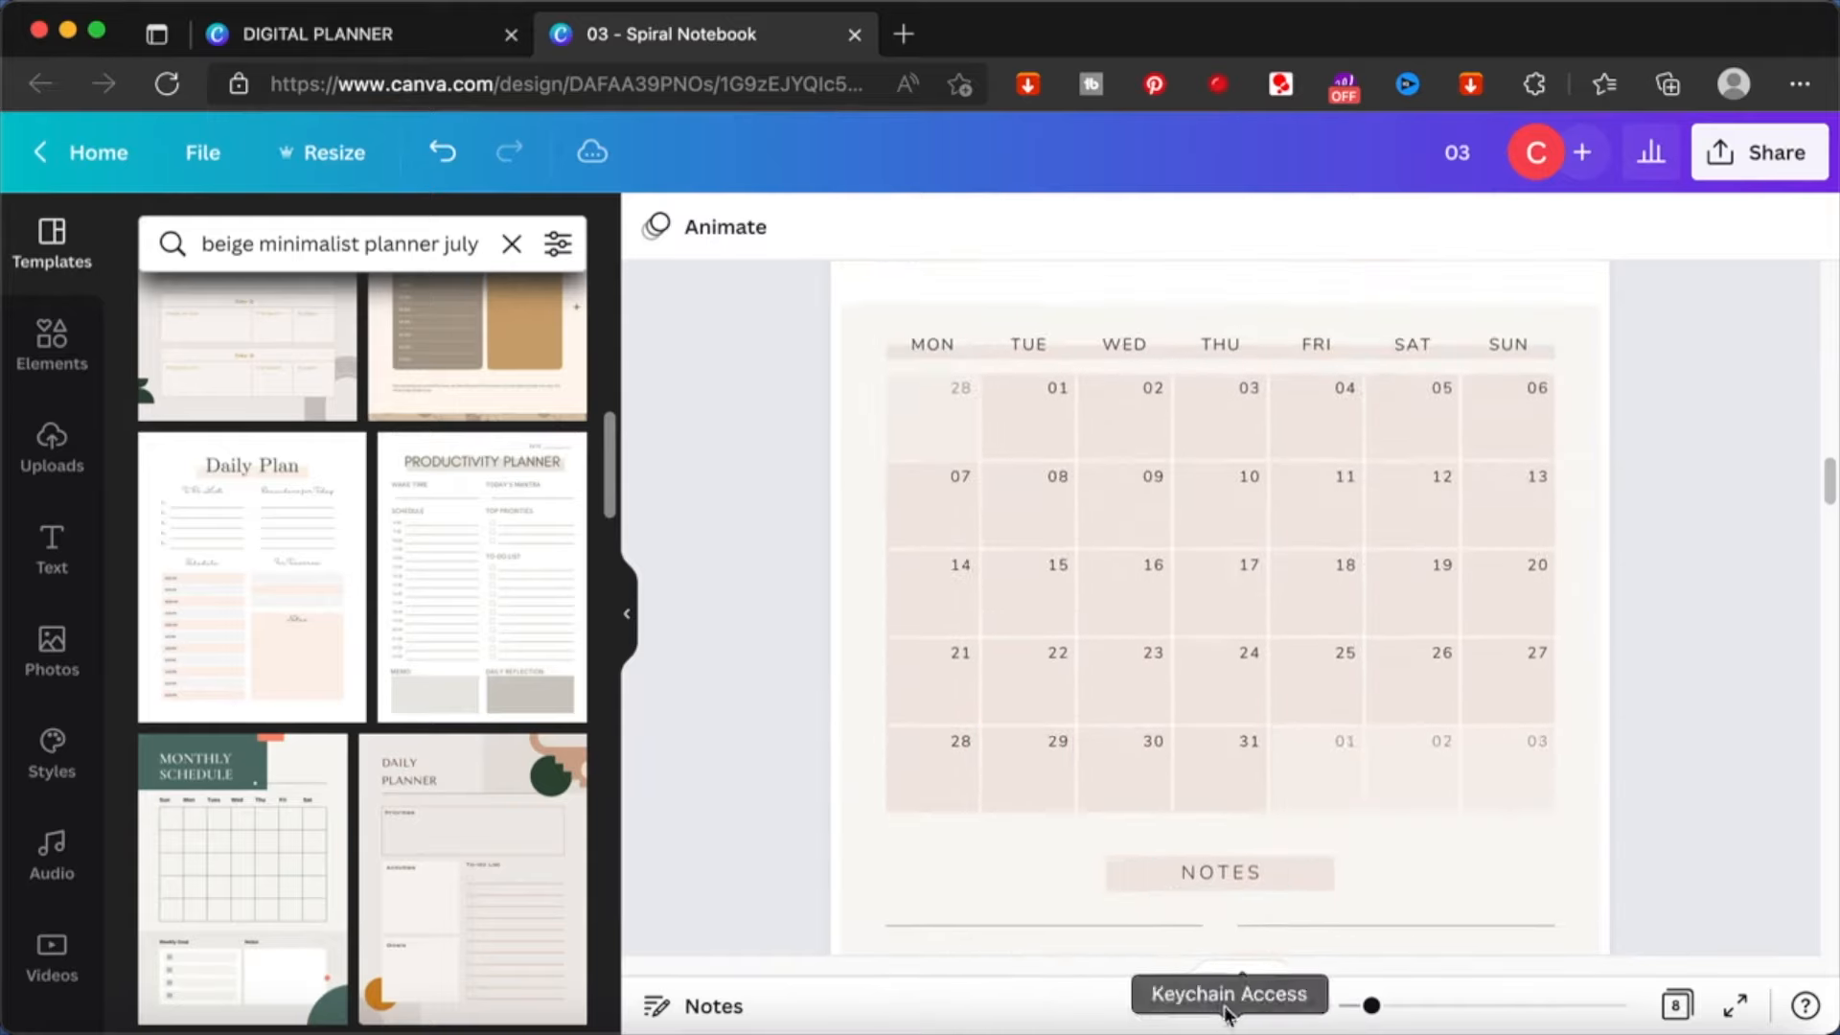
pyautogui.write('april')
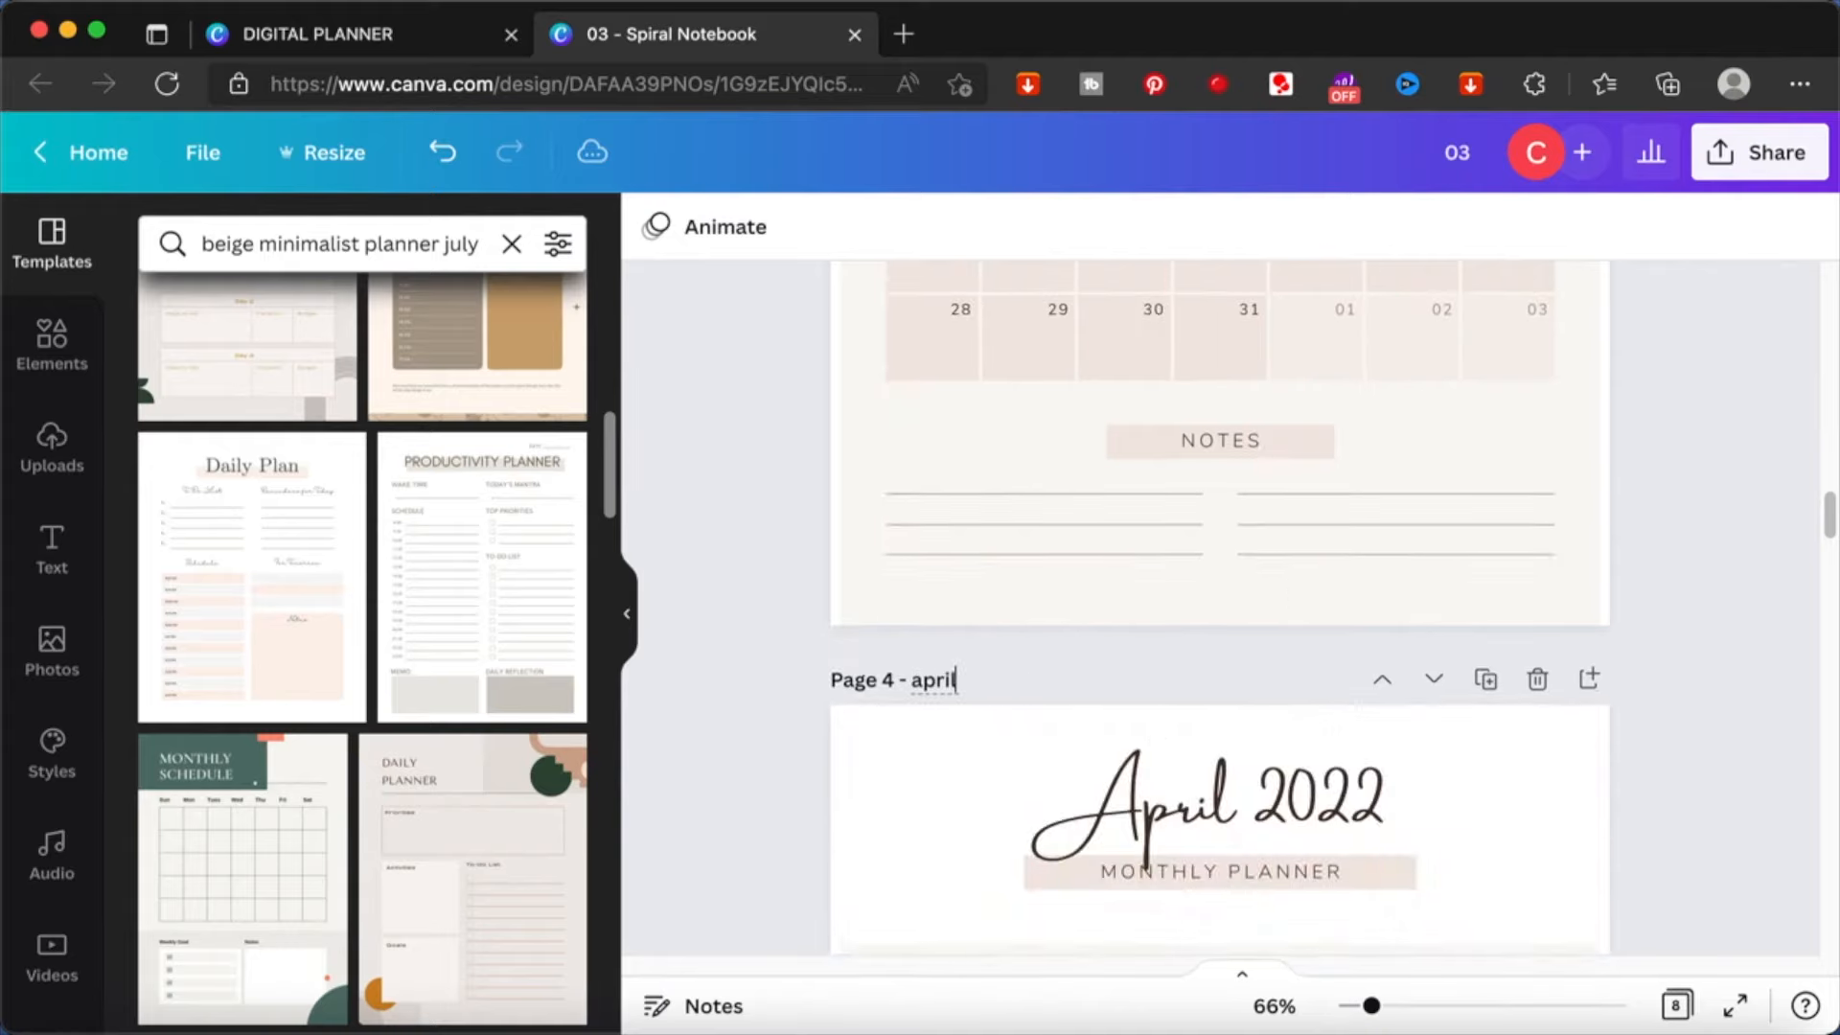
pyautogui.scroll(-8, 991, 682)
pyautogui.scroll(-6, 982, 475)
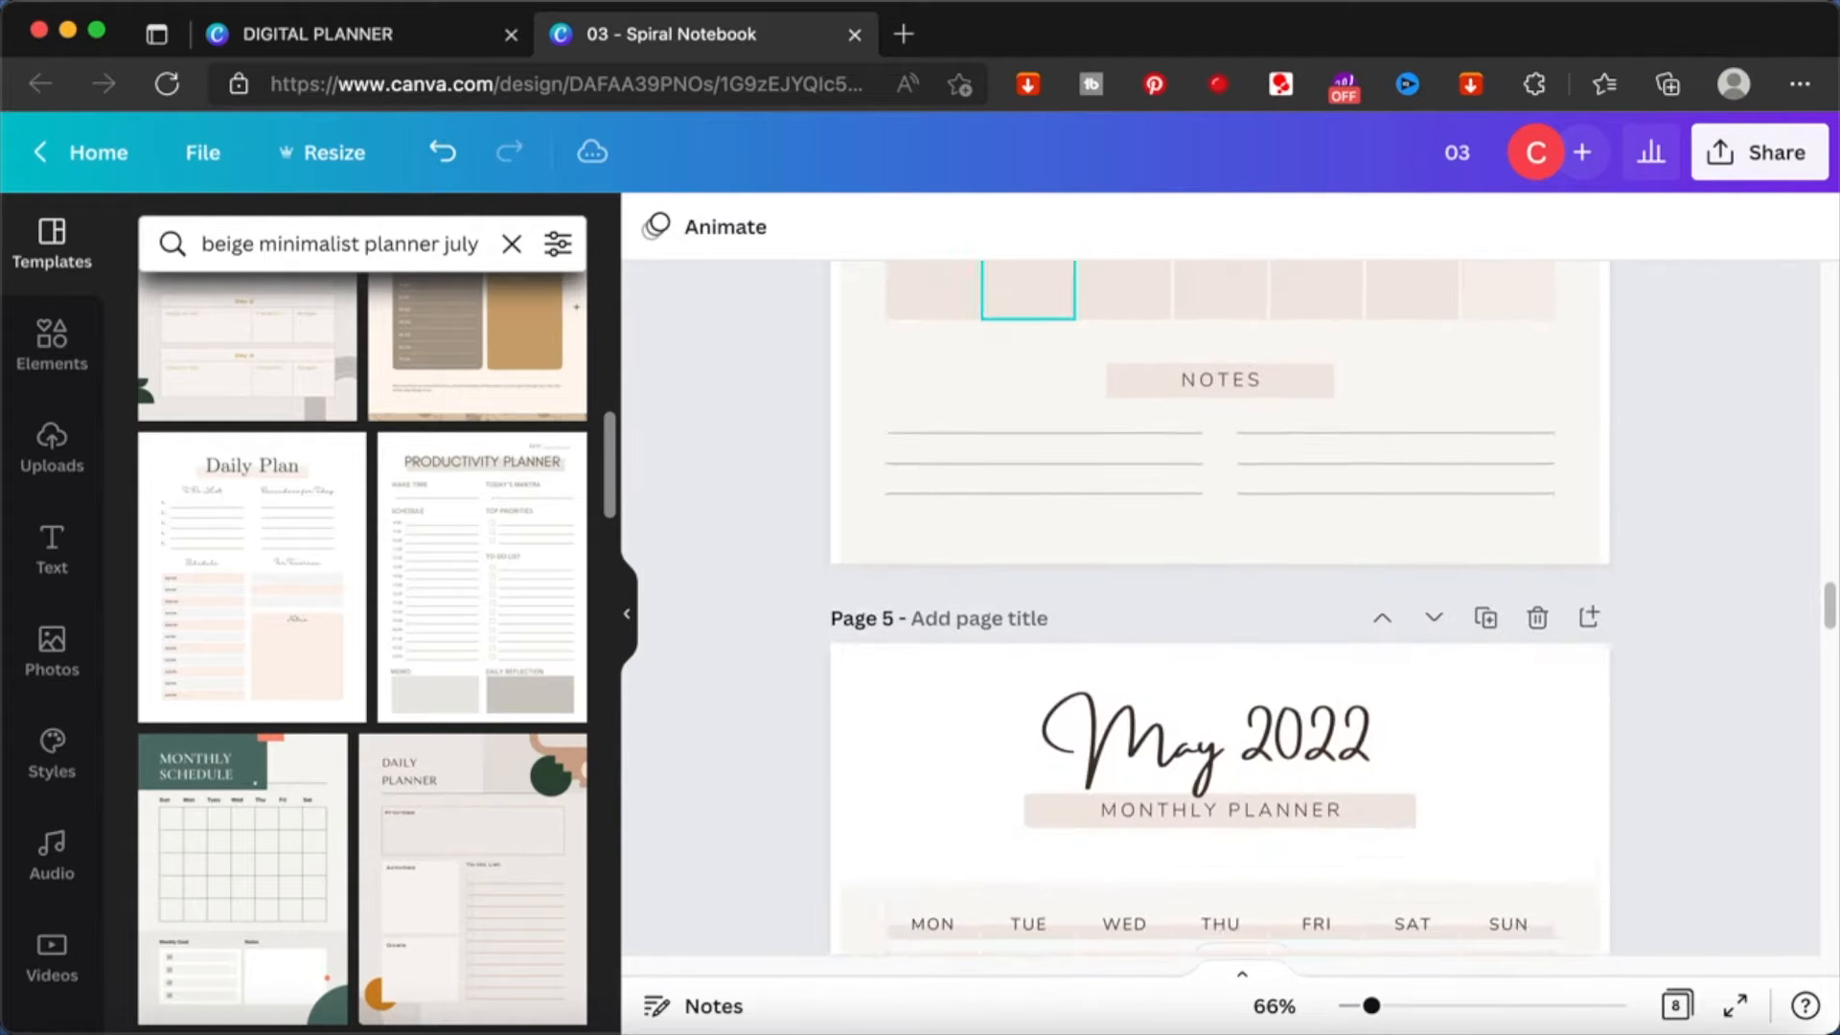
pyautogui.click(987, 494)
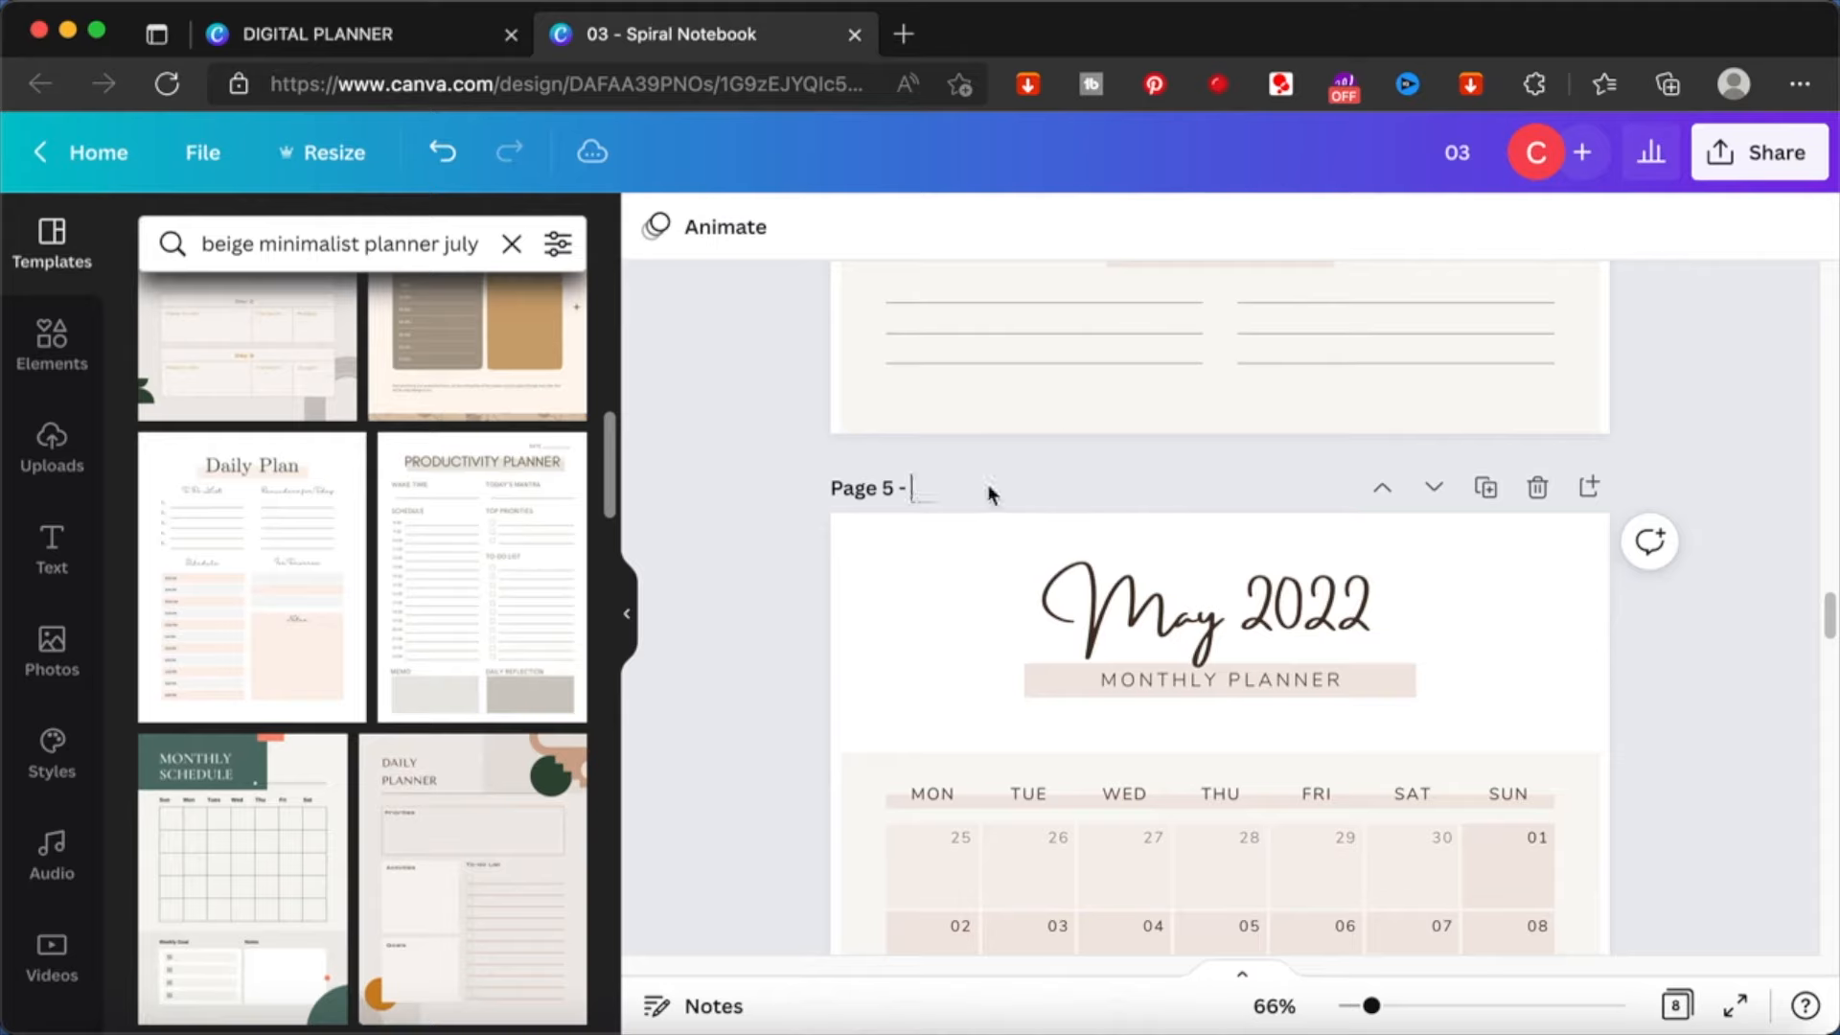
# - Give page 6 the page title june and page 7 the page title july
pyautogui.scroll(-12, 962, 509)
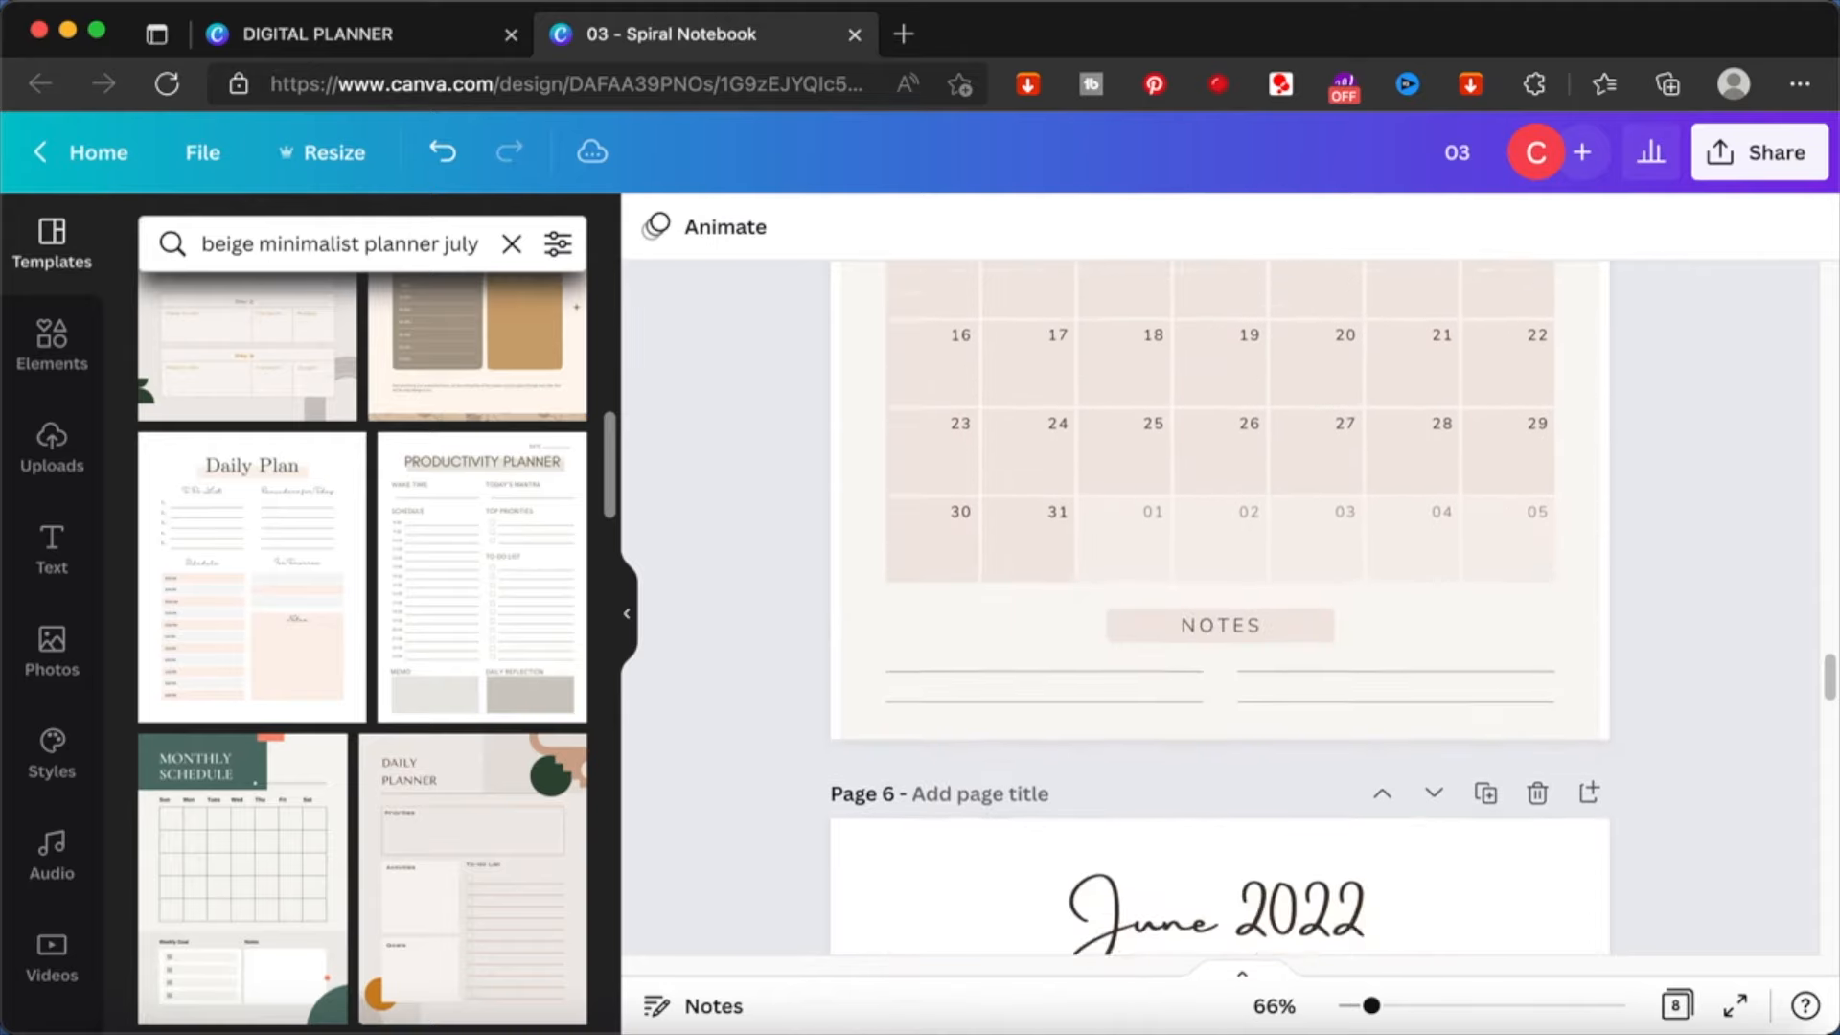
pyautogui.click(968, 521)
pyautogui.write('june')
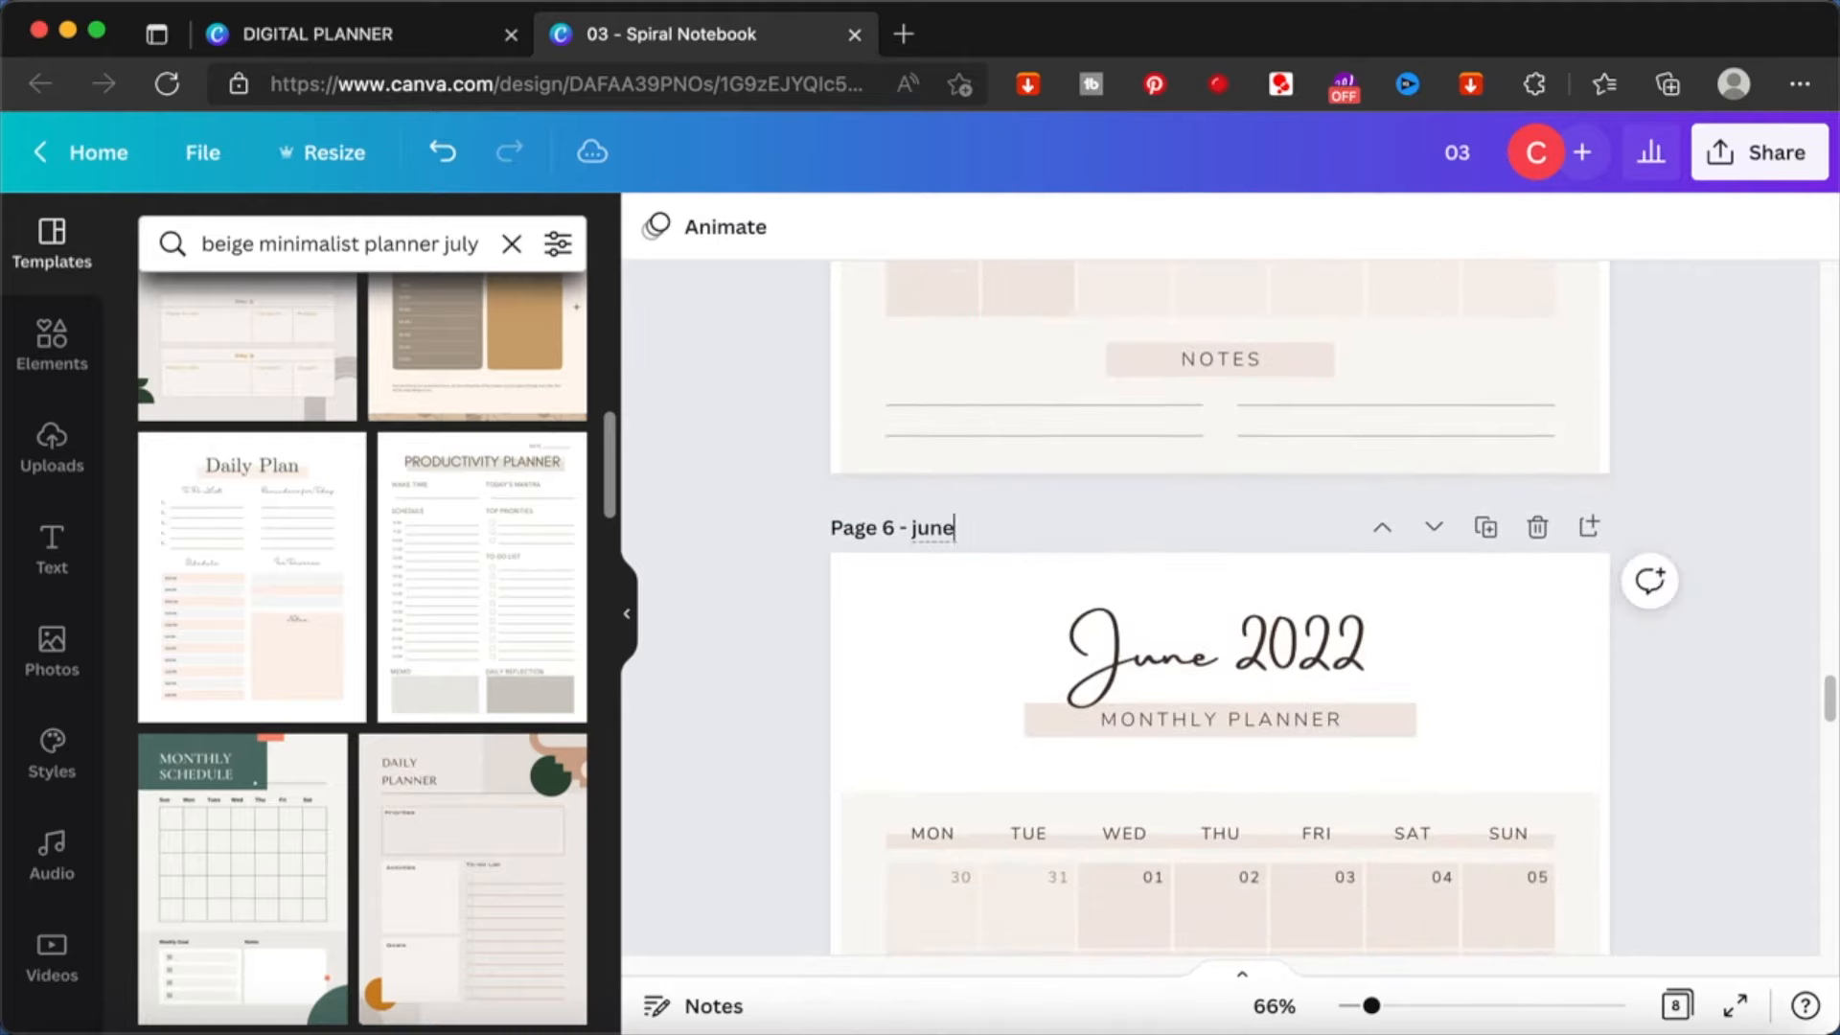
pyautogui.scroll(-5, 968, 521)
pyautogui.scroll(-6, 928, 555)
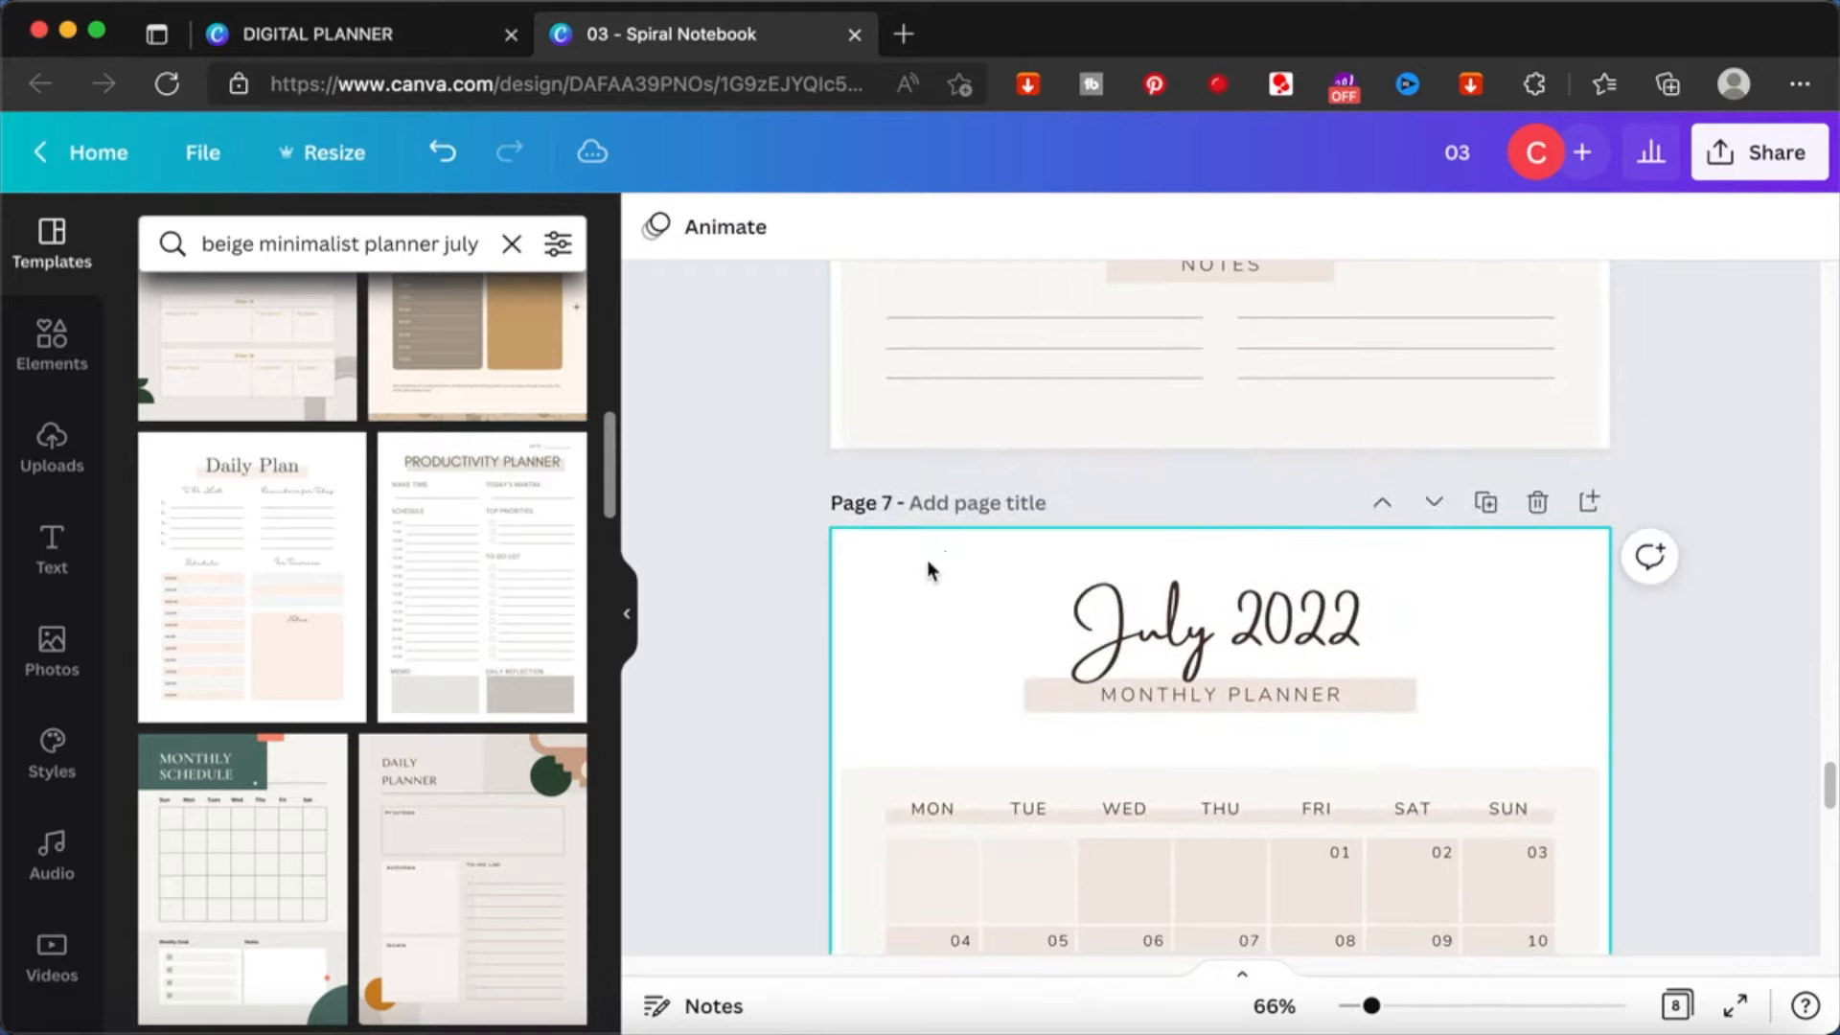
pyautogui.click(963, 504)
pyautogui.write('july')
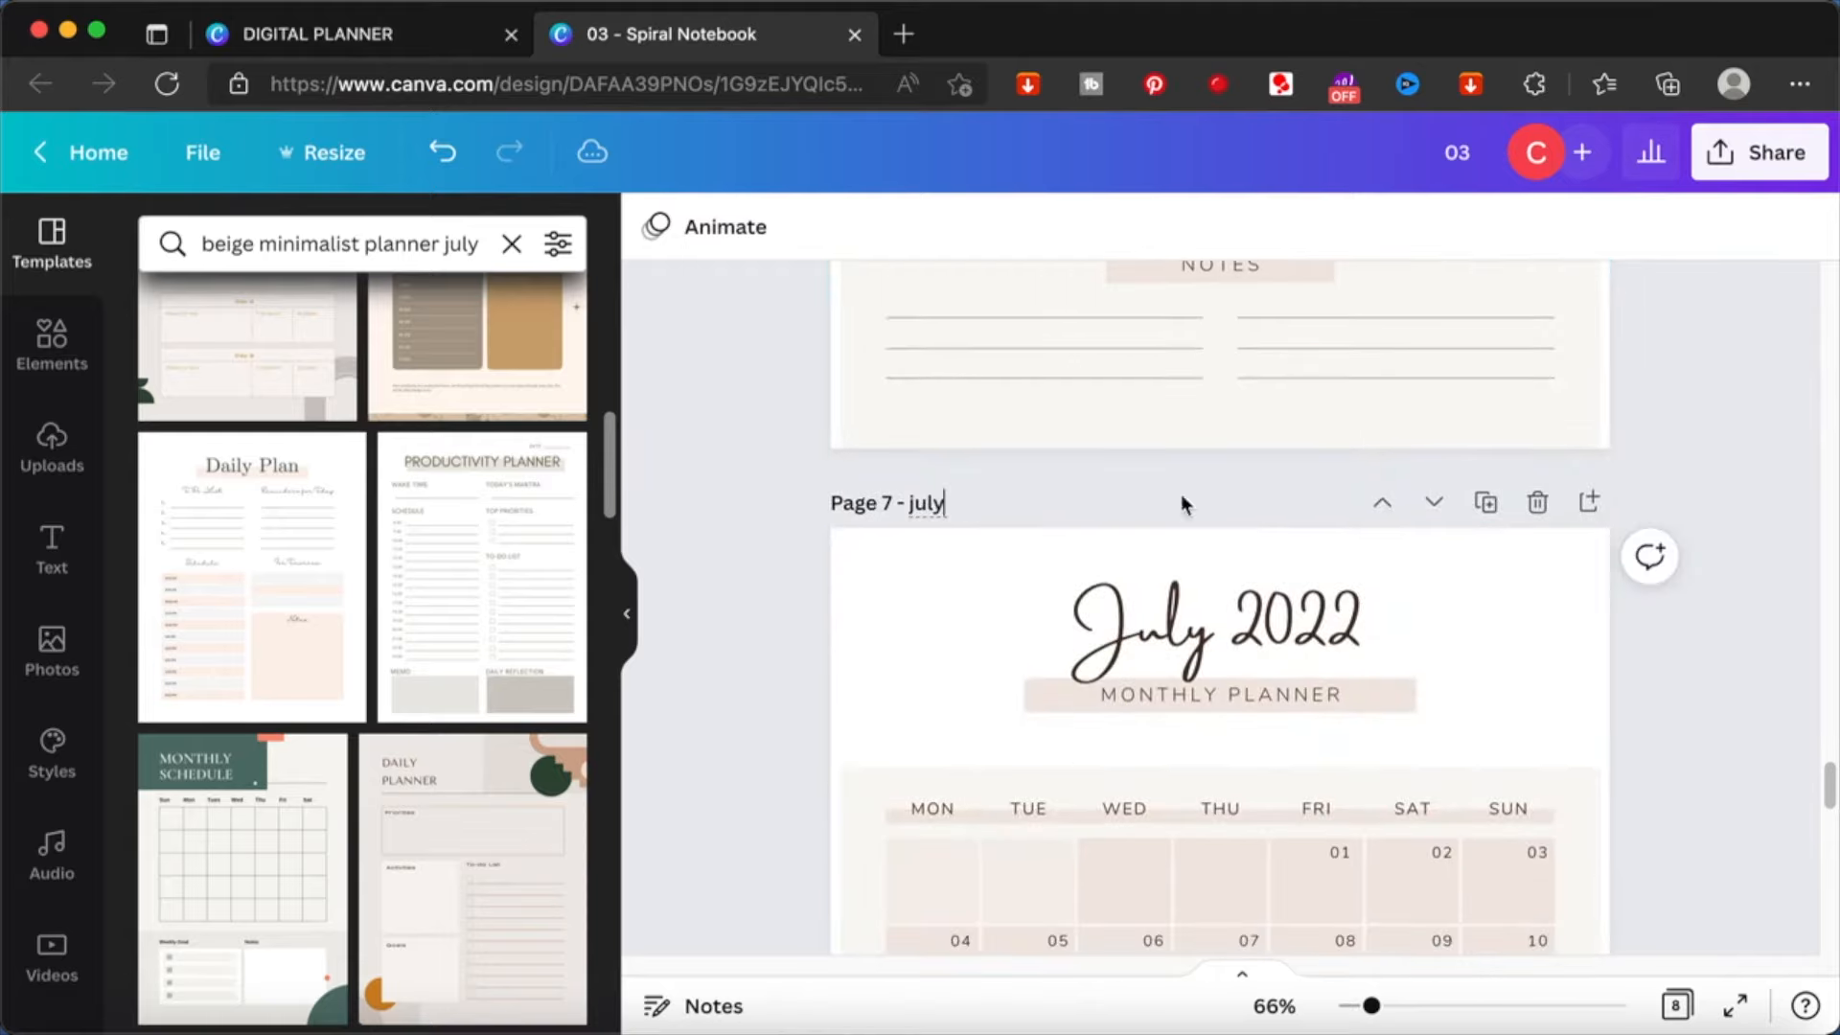
# - Search the elements for rectangle and add a long, thin solid rectangle graphic to the January page
pyautogui.scroll(10, 1749, 439)
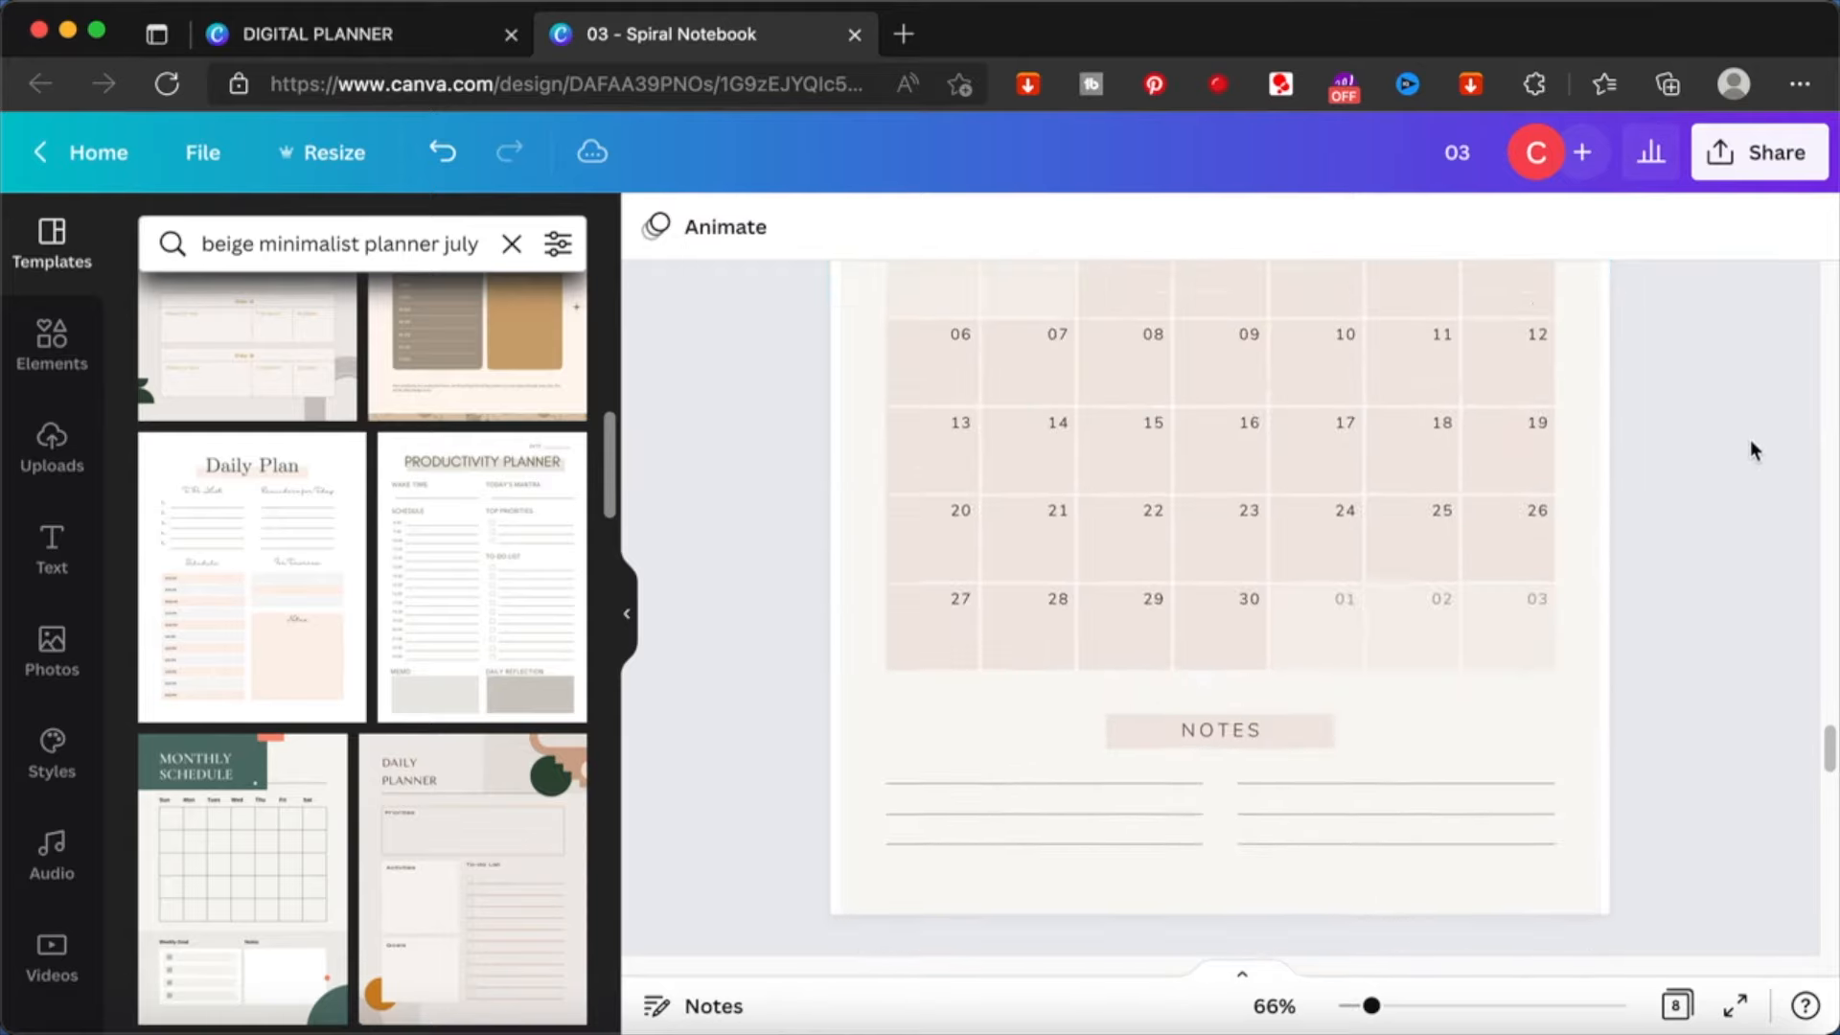
pyautogui.scroll(20, 1750, 439)
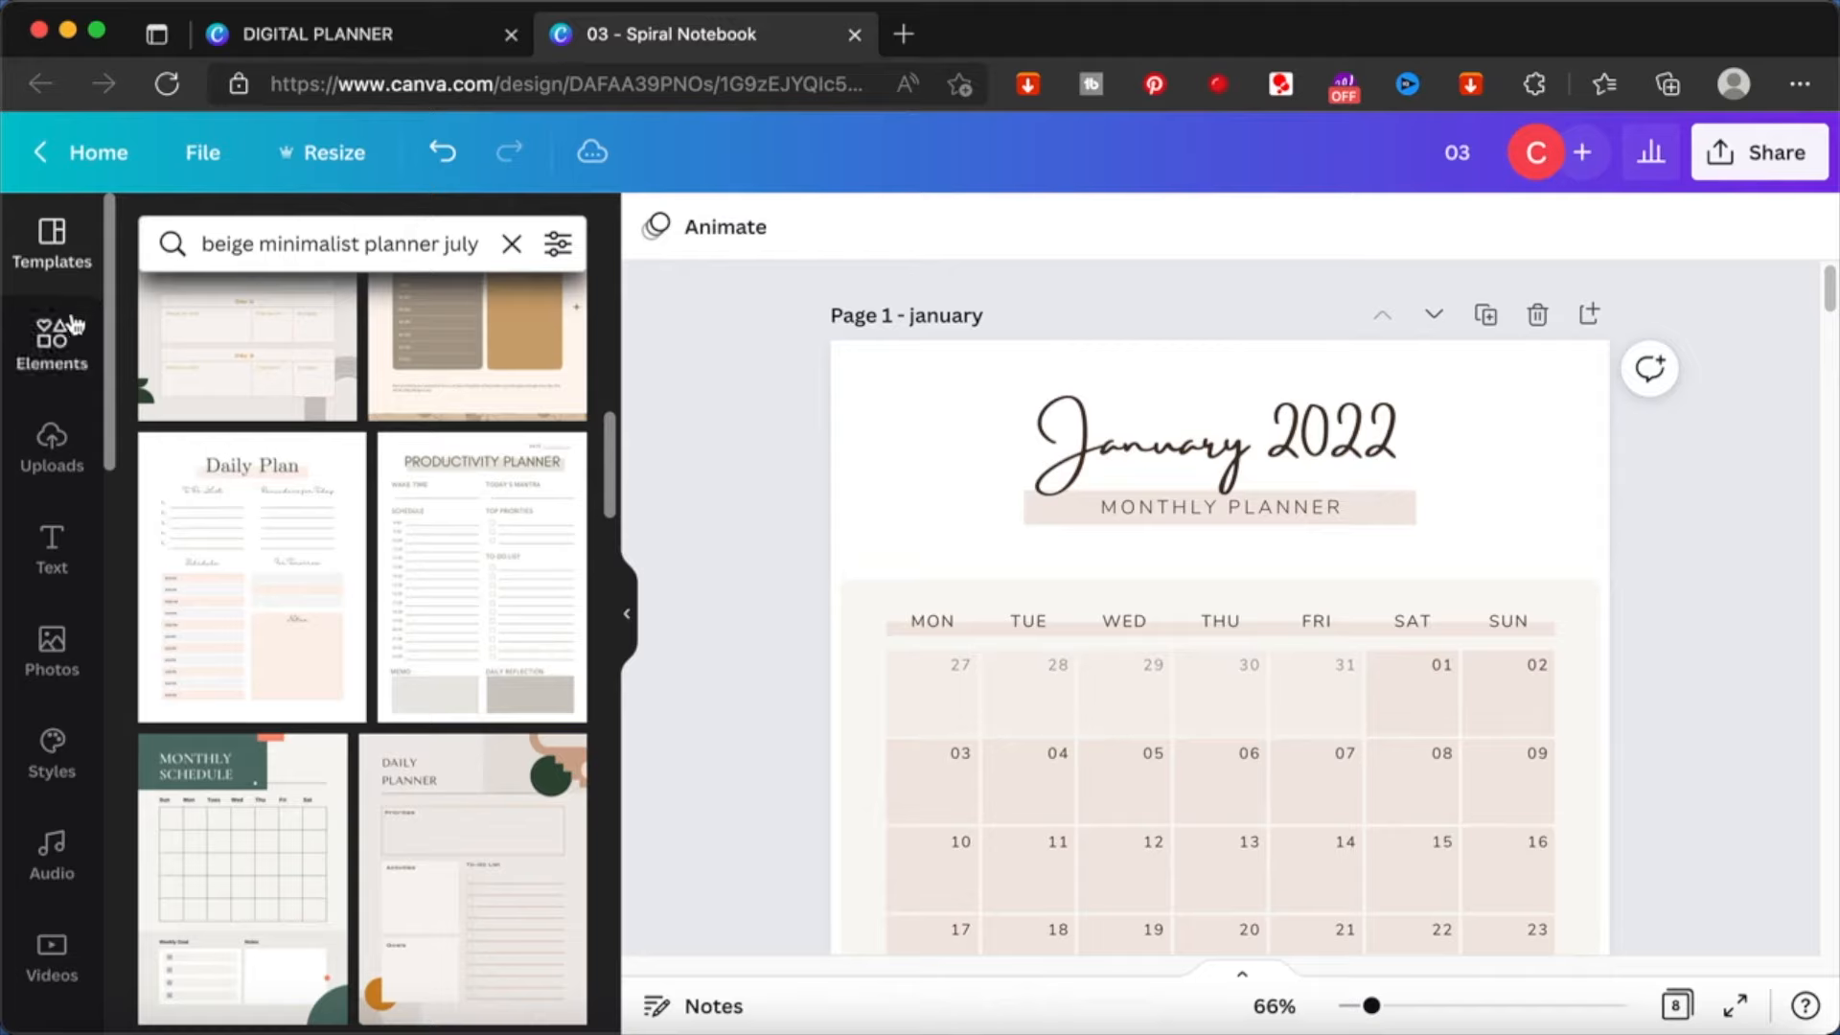
pyautogui.click(44, 347)
pyautogui.click(299, 240)
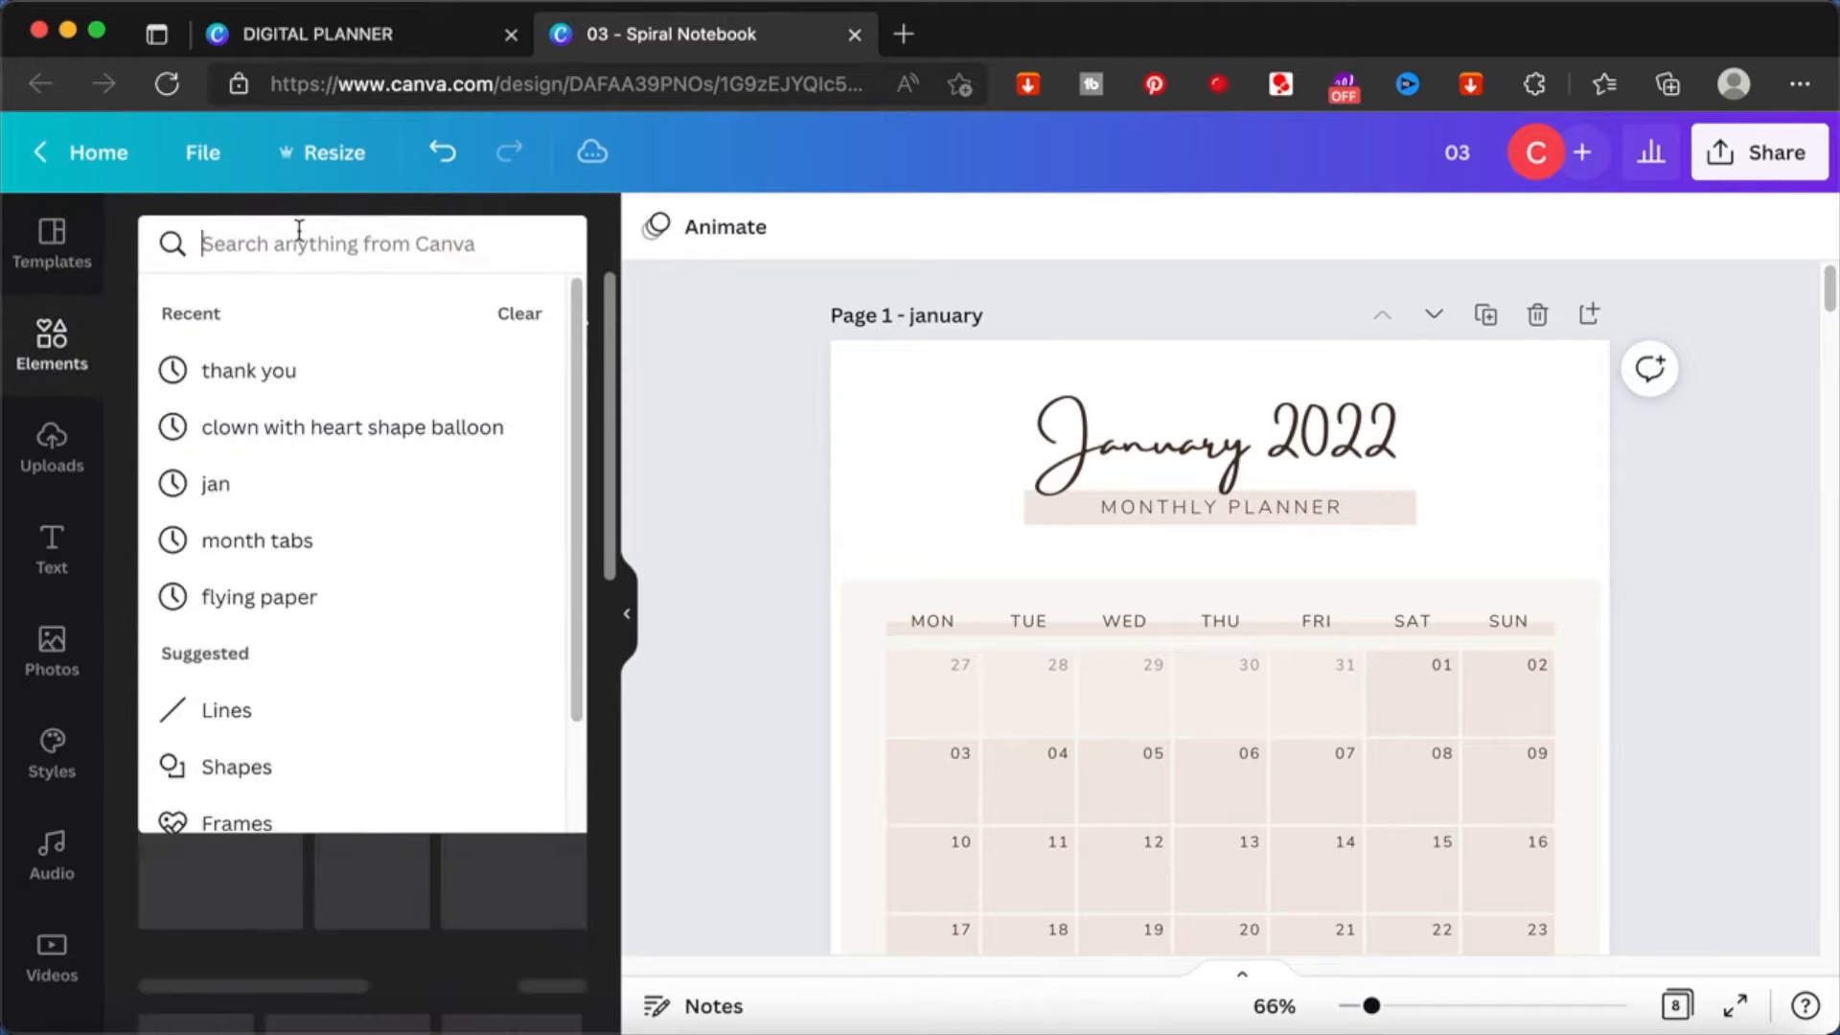
pyautogui.write('rectangle')
pyautogui.press('Return')
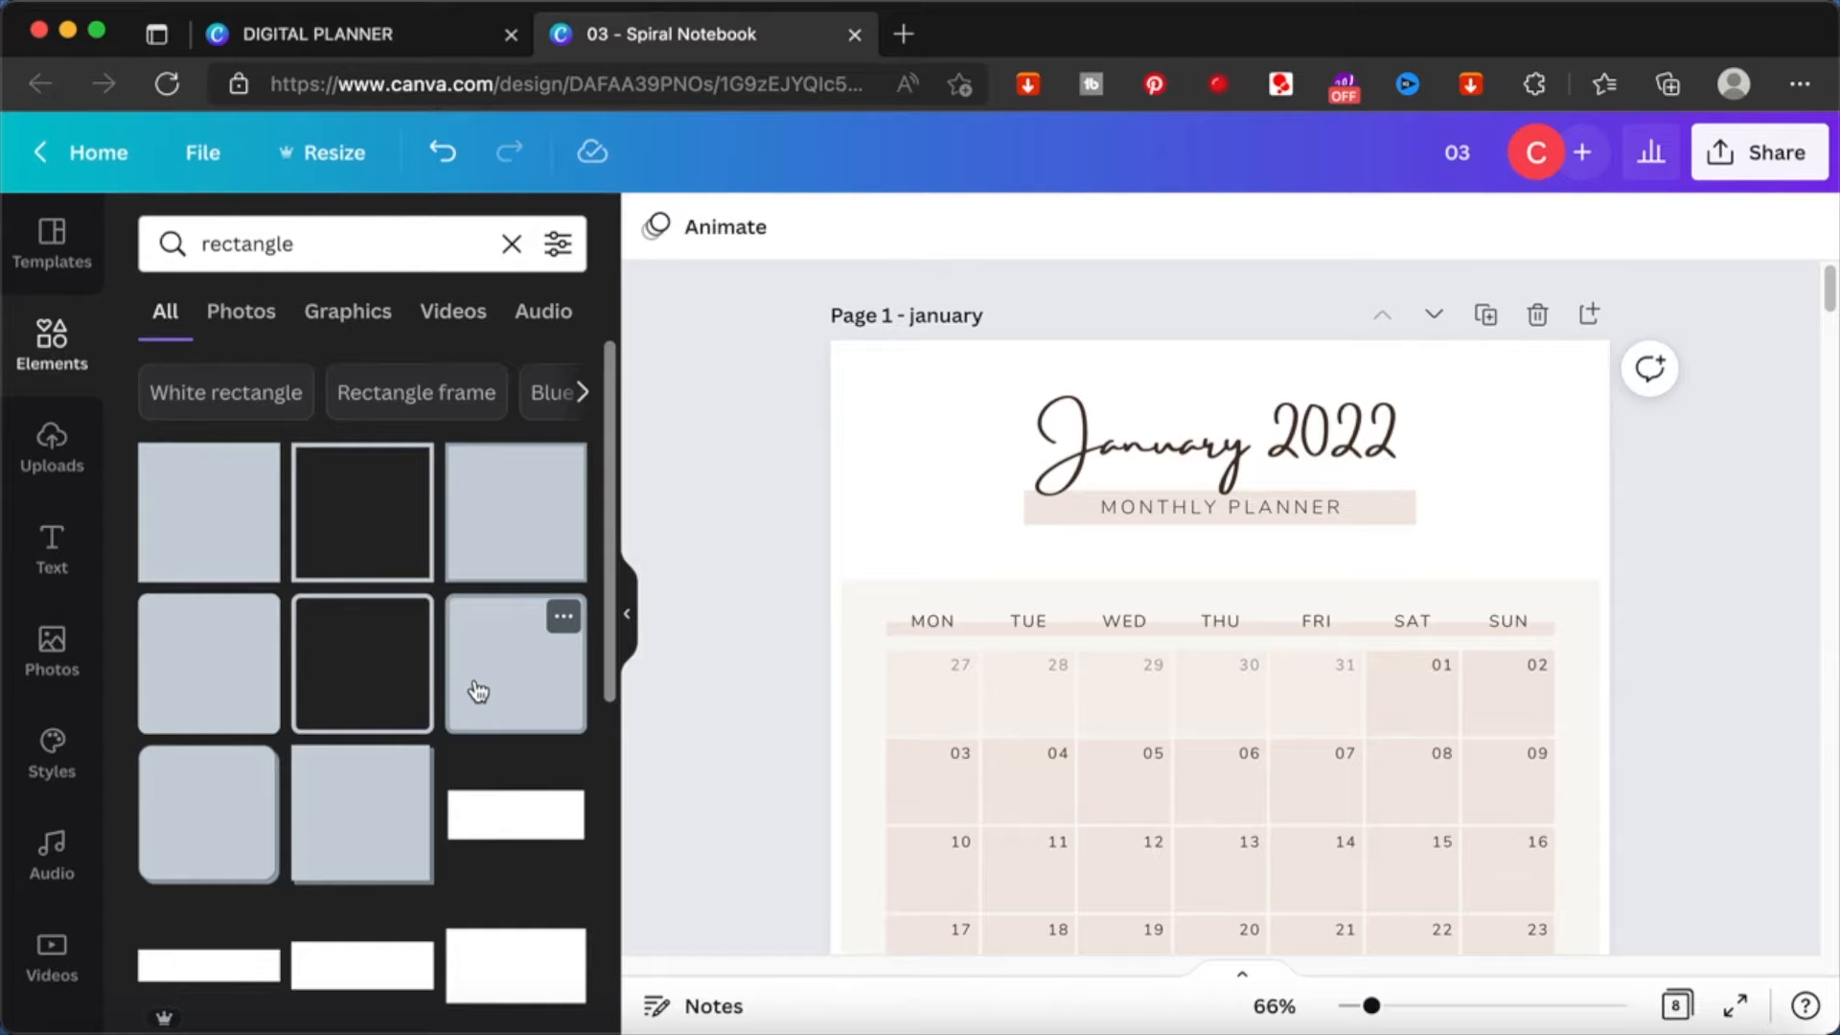
pyautogui.scroll(-3, 374, 697)
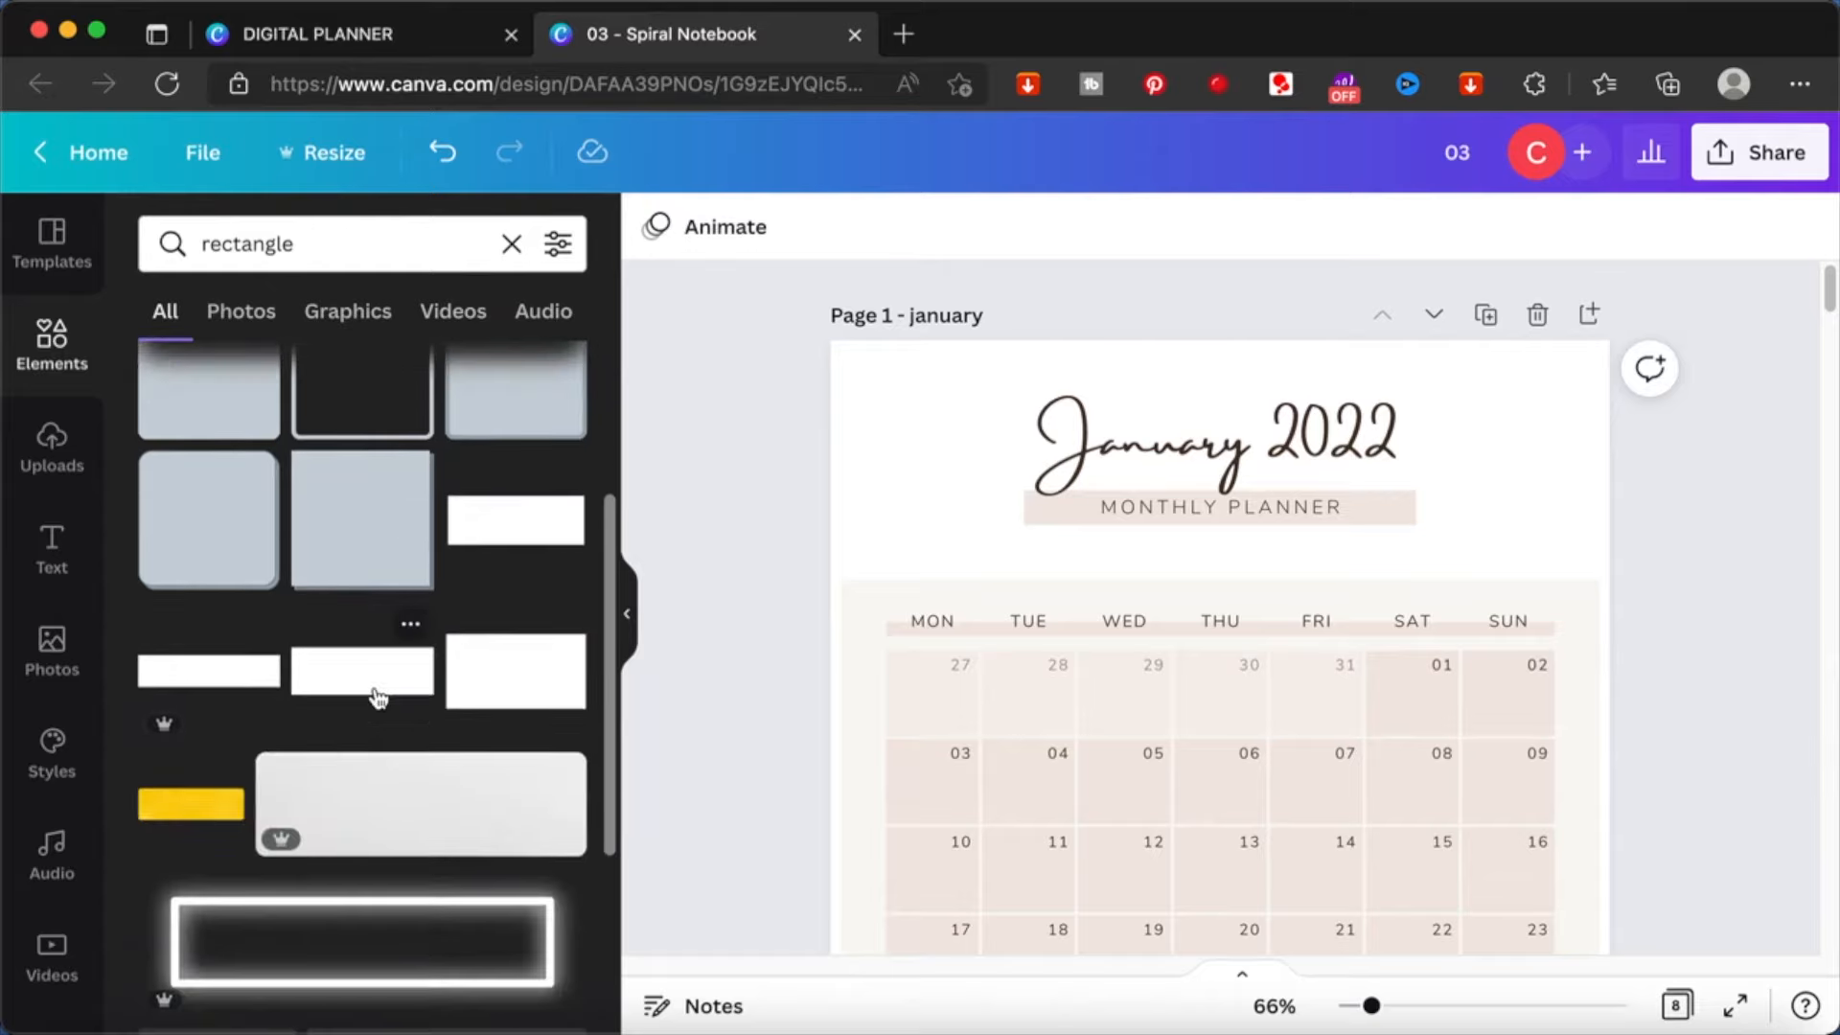
pyautogui.click(211, 692)
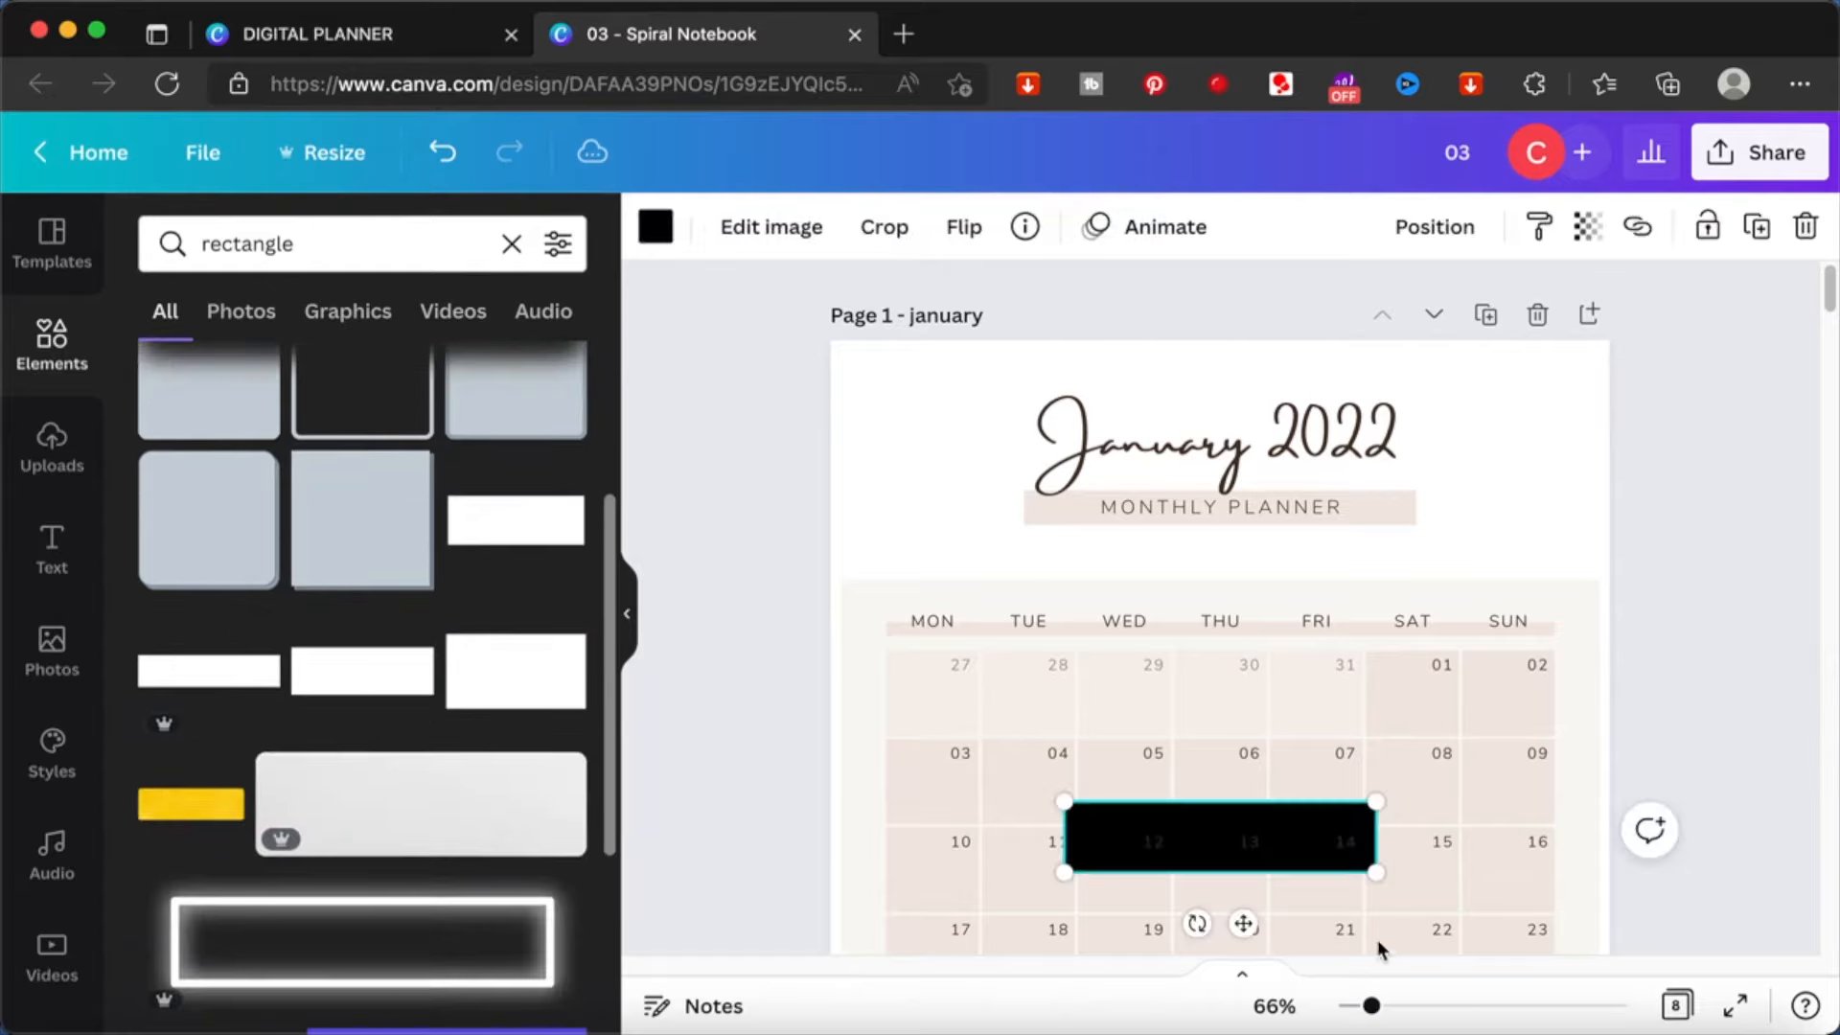
# - Rotate the black rectangle to vertical and align it with the January page's upper-right corner
pyautogui.moveTo(1217, 843); pyautogui.dragTo(1451, 374)
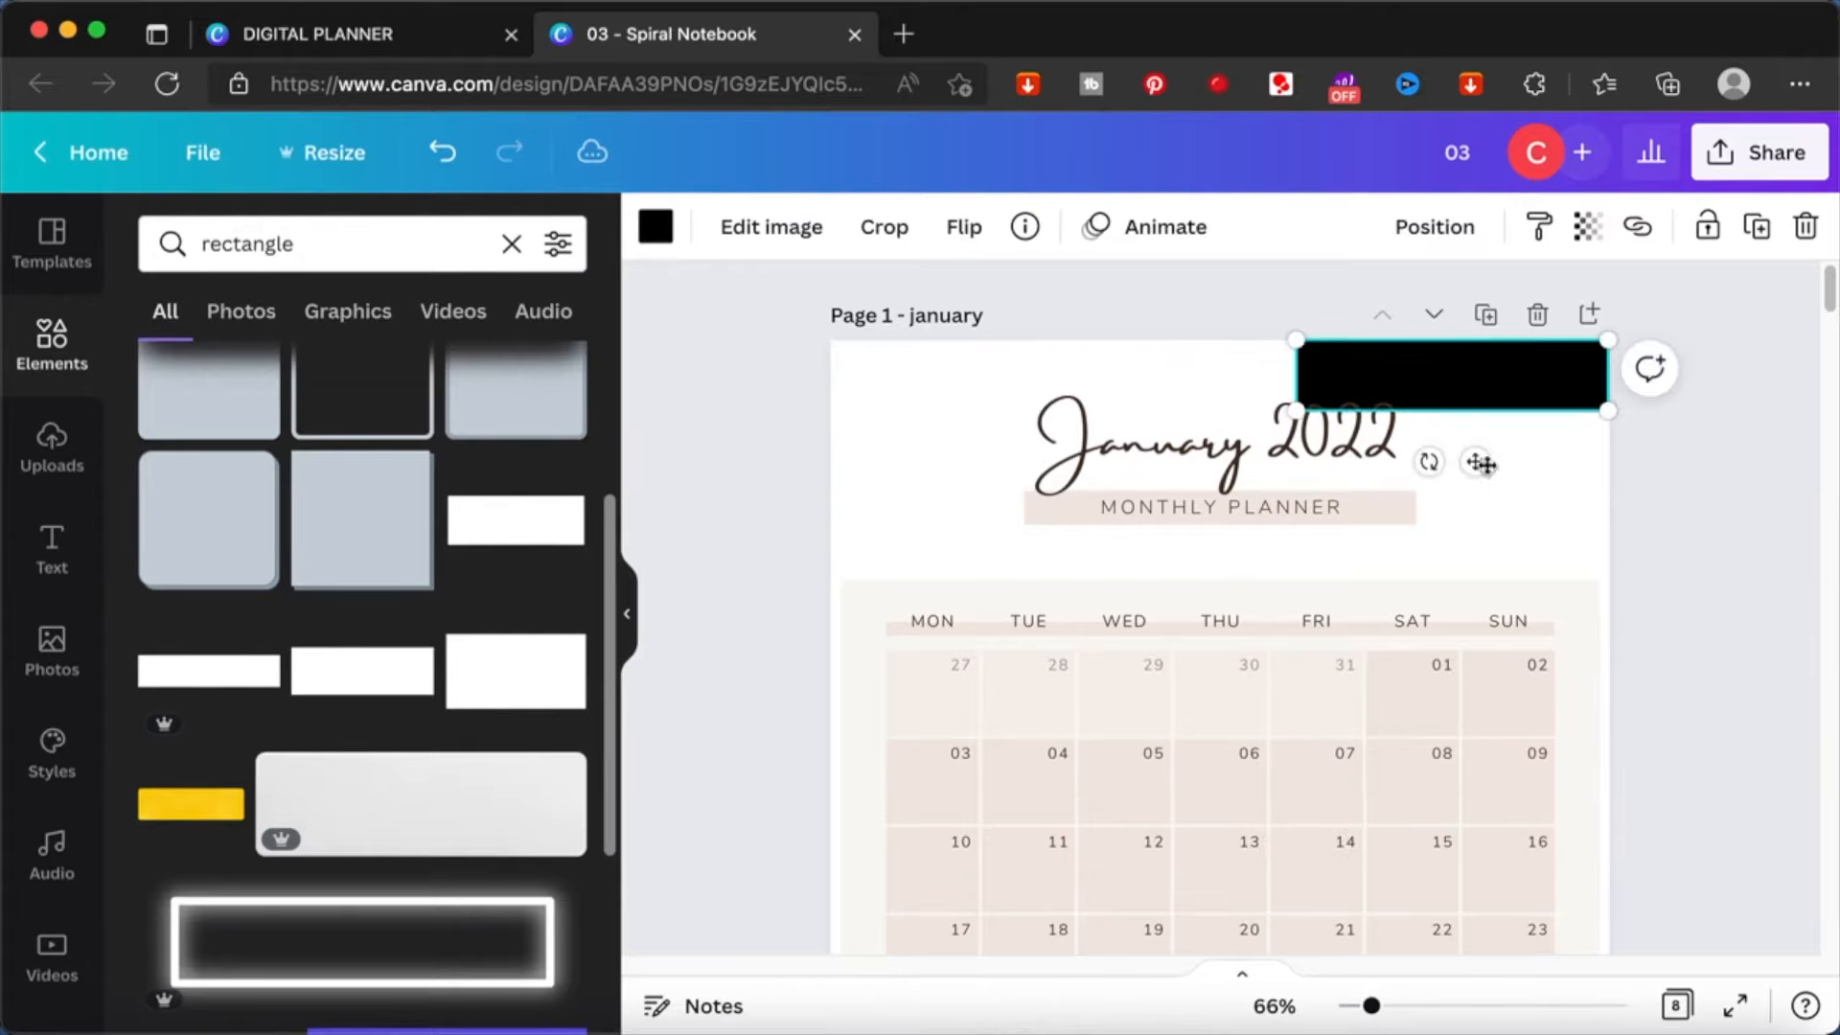
pyautogui.moveTo(1425, 461); pyautogui.dragTo(1303, 346)
pyautogui.moveTo(1452, 408); pyautogui.dragTo(1571, 519)
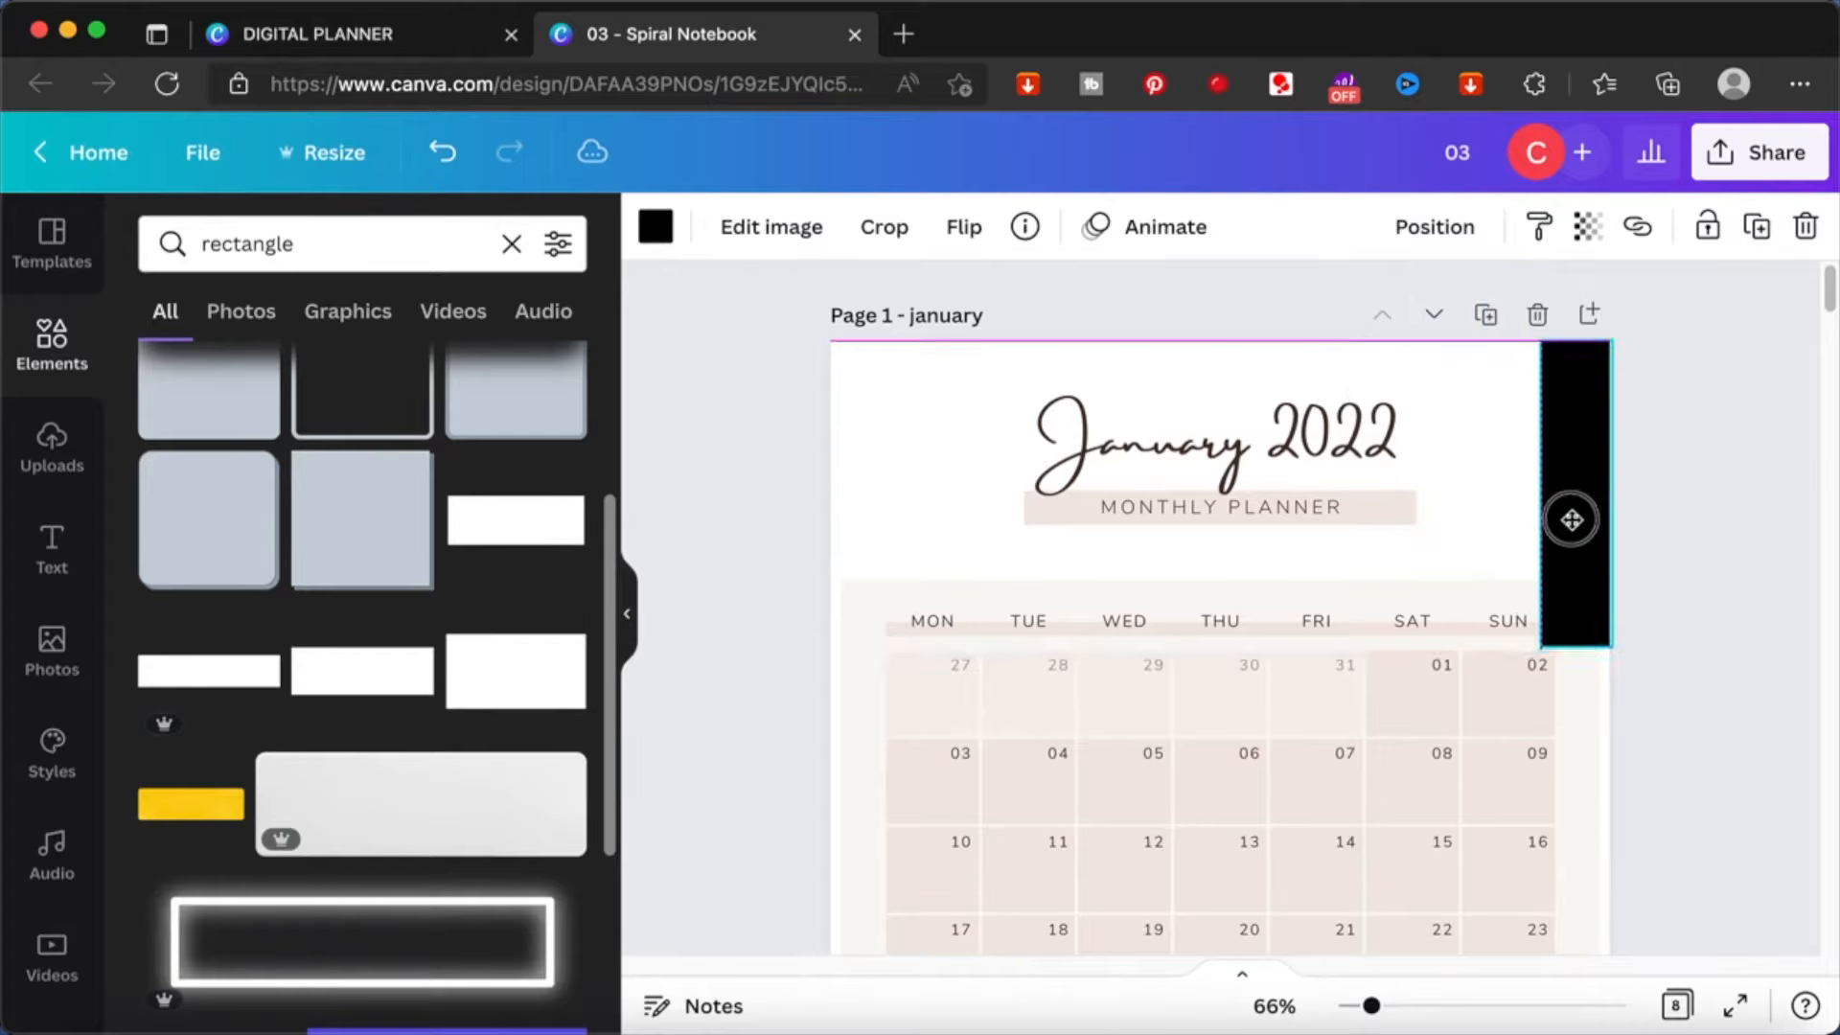
pyautogui.moveTo(1571, 519); pyautogui.dragTo(1573, 525)
# - Enlarge the black rectangle down to the bottom of the January page, letting its extra width overhang the page's right edge
pyautogui.moveTo(1613, 651); pyautogui.dragTo(1680, 984)
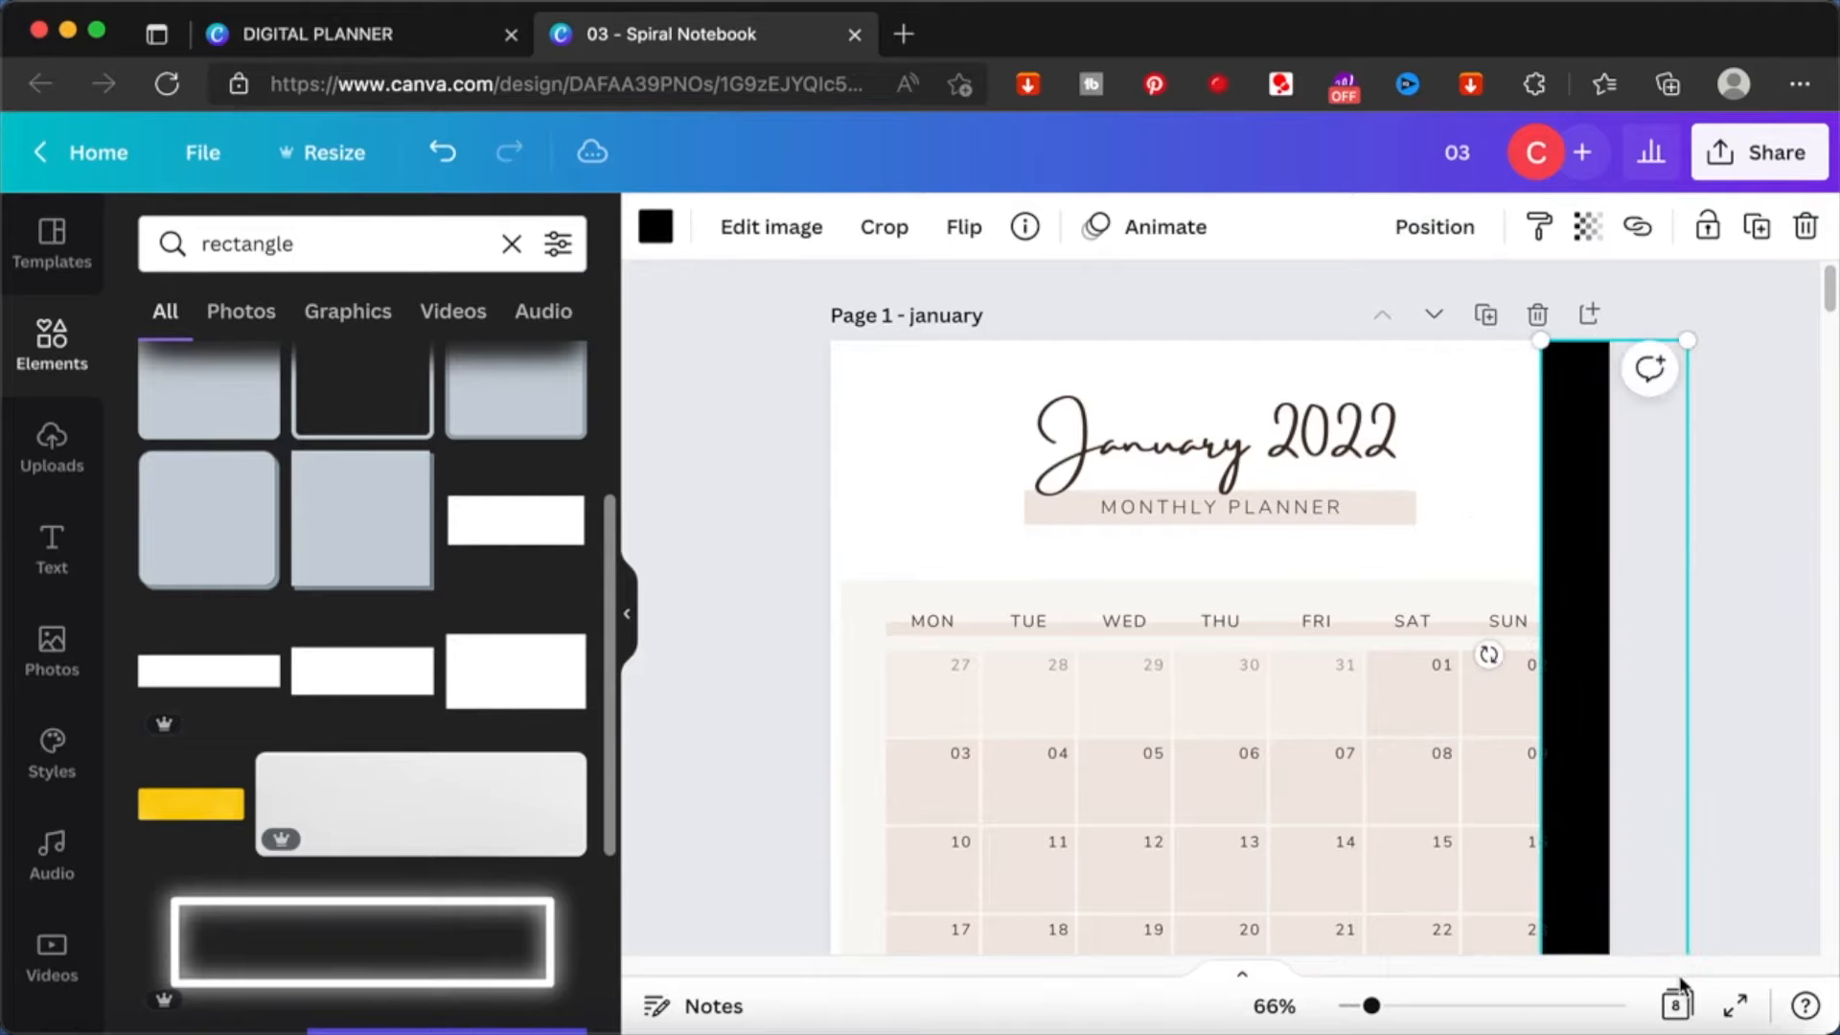
pyautogui.scroll(-5, 1745, 851)
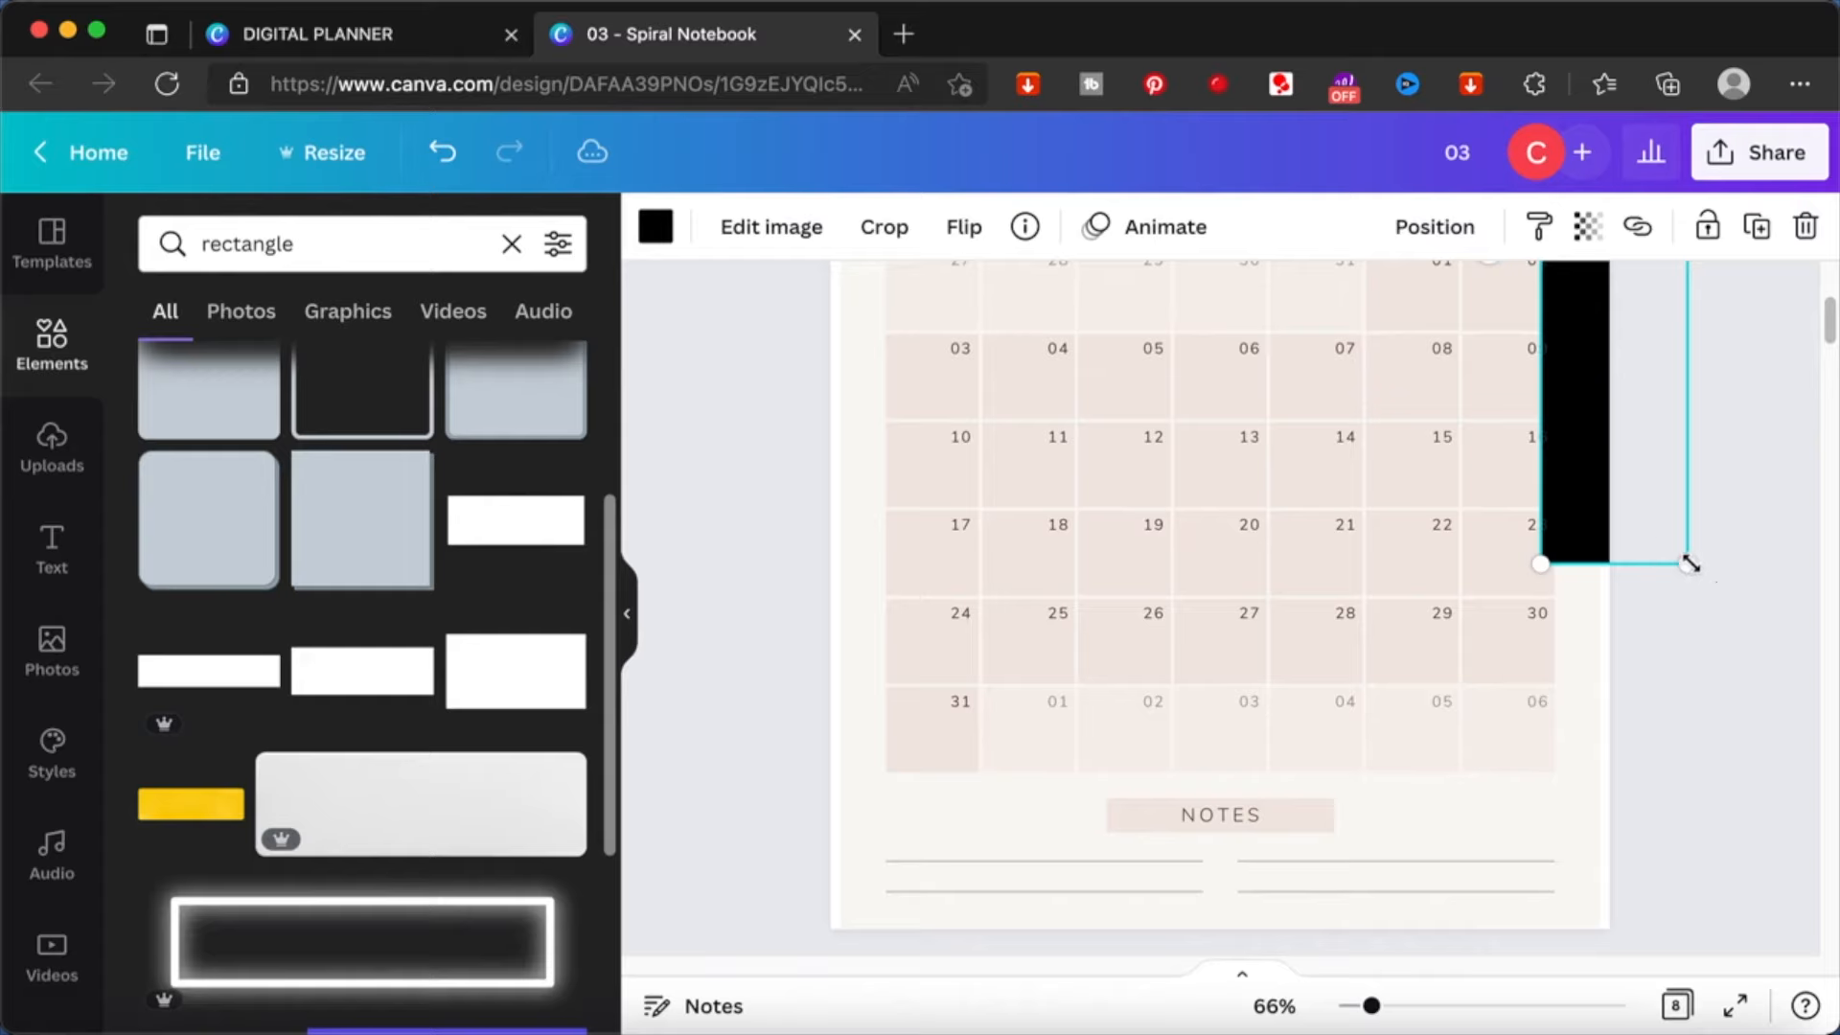
pyautogui.moveTo(1700, 641); pyautogui.dragTo(1729, 934)
pyautogui.scroll(5, 1774, 632)
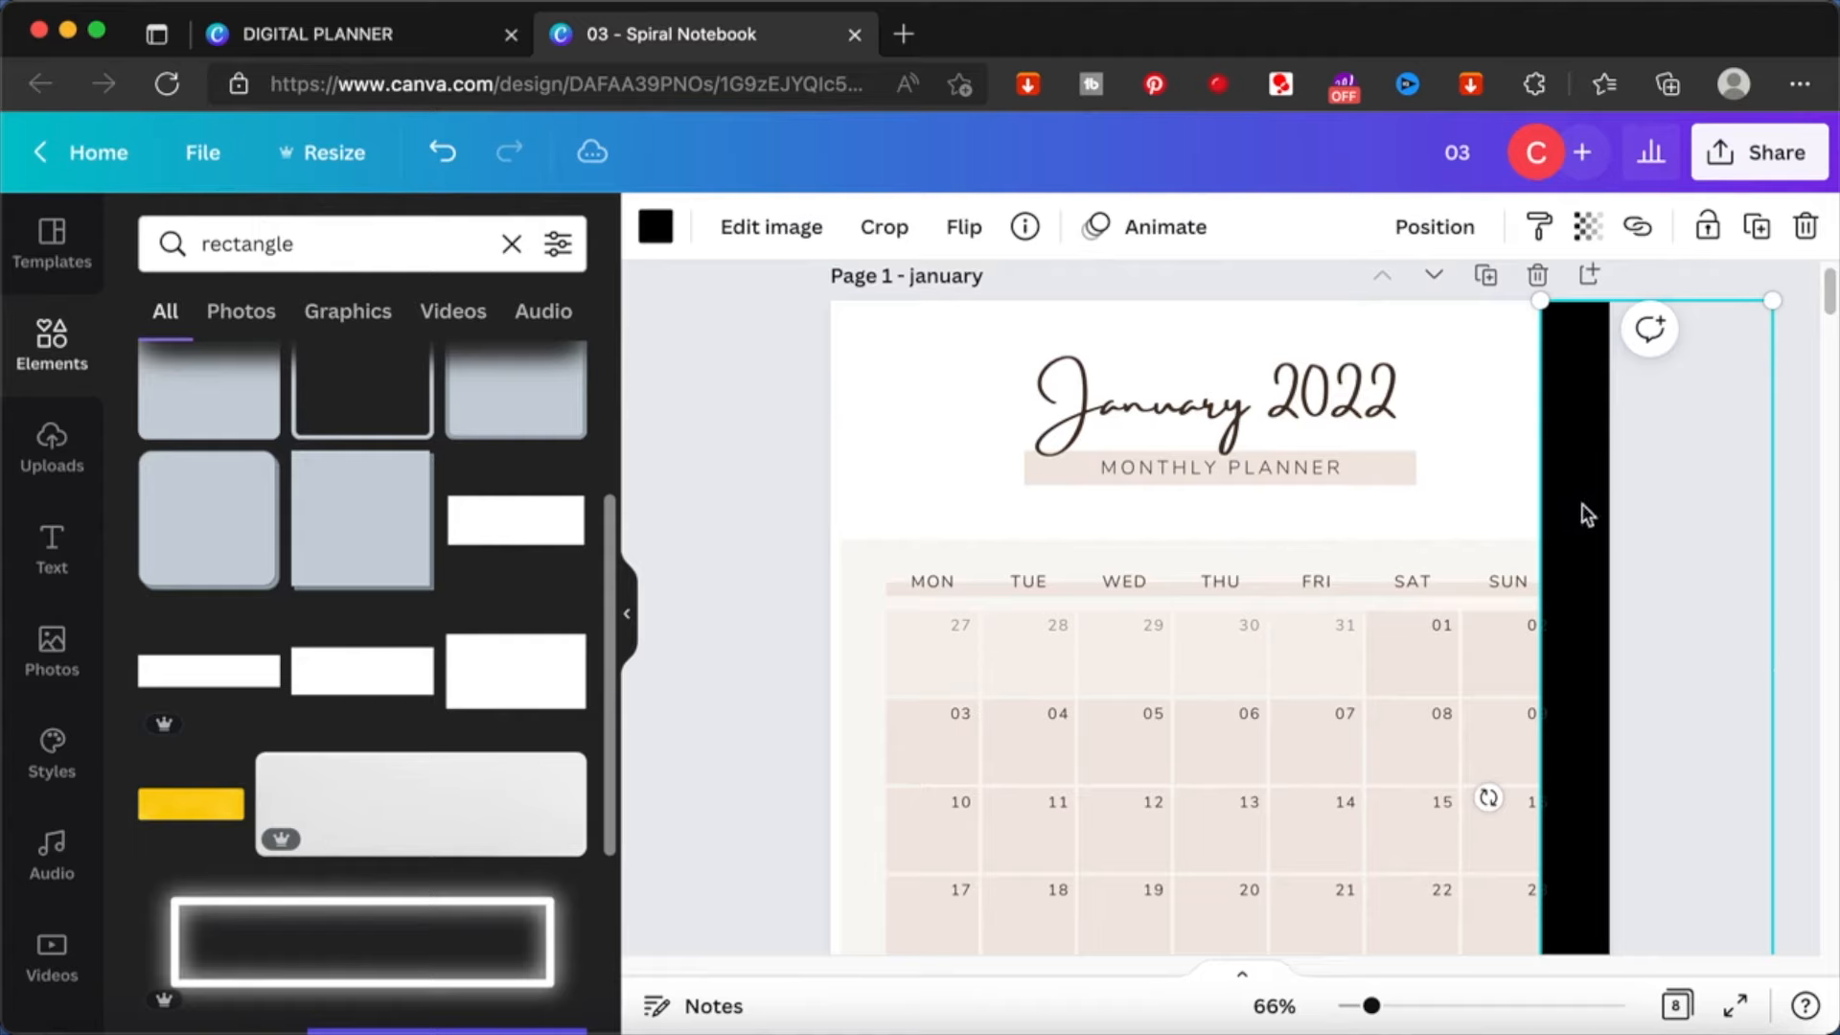
pyautogui.click(1806, 412)
# - Try sending the black strip to the back of the January page and undo the reordering
pyautogui.click(1583, 422)
pyautogui.rightClick(1583, 421)
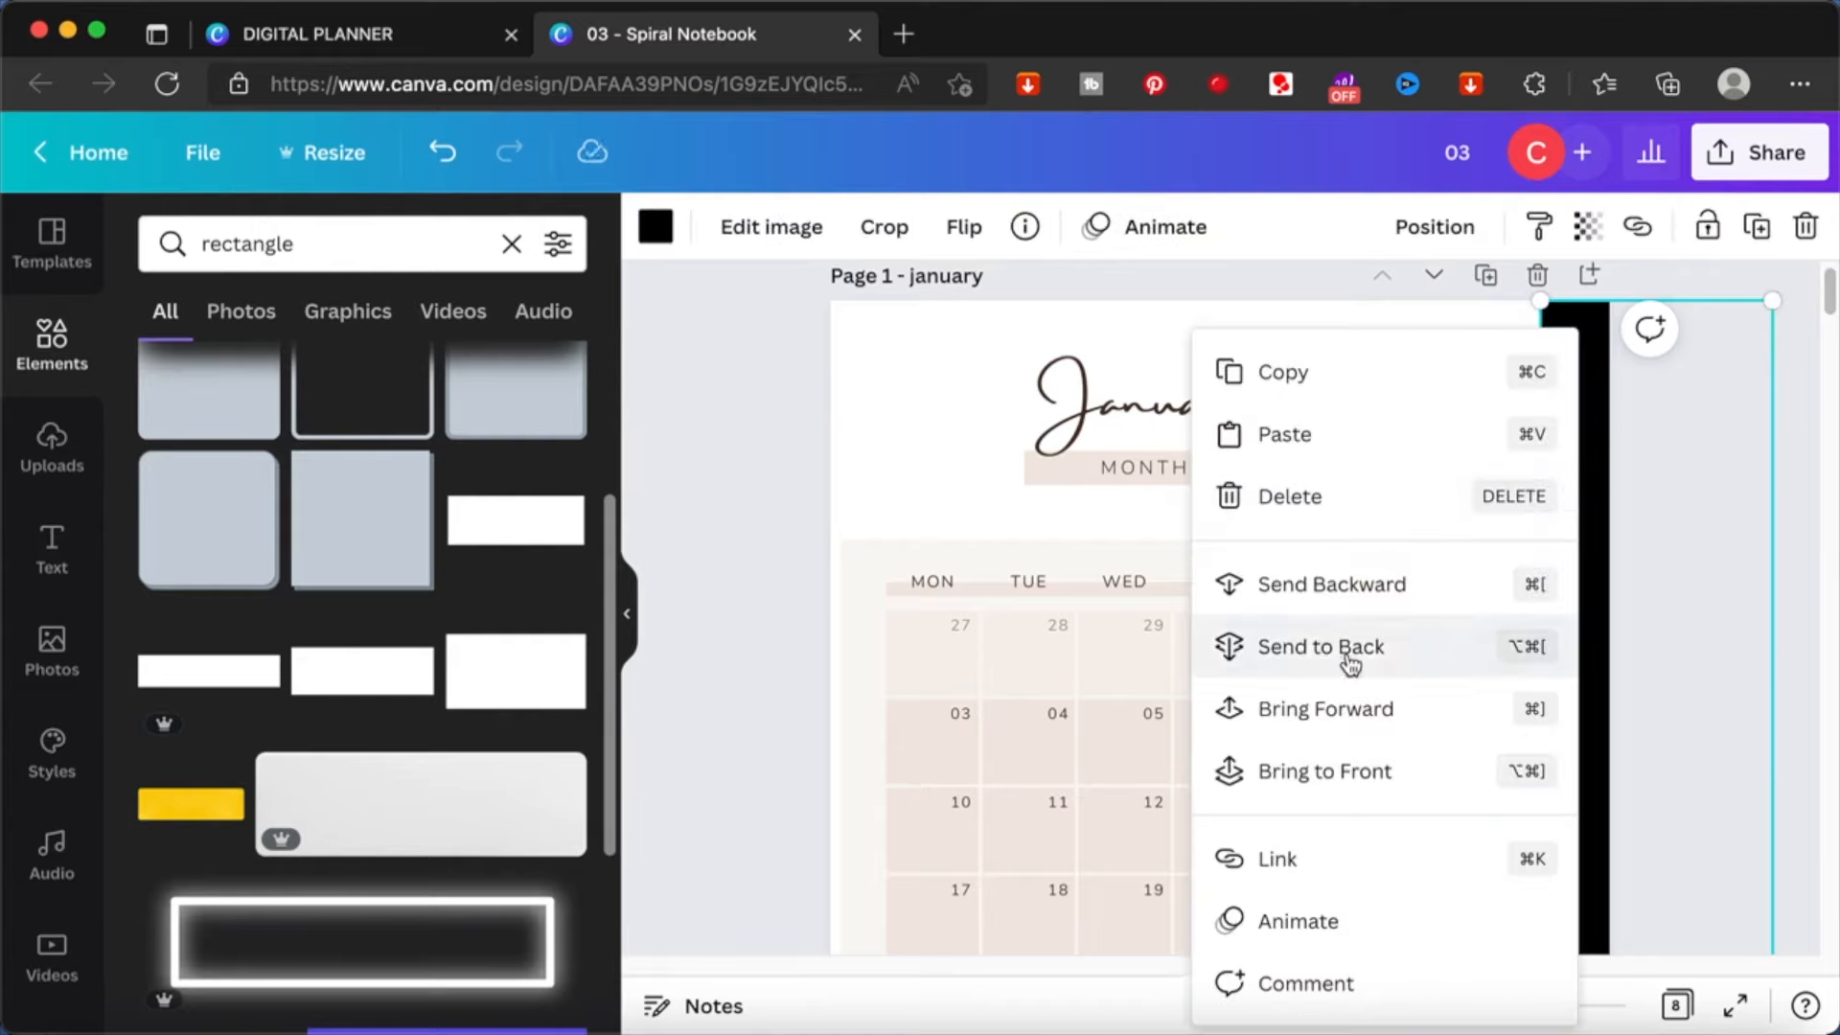
pyautogui.click(1255, 604)
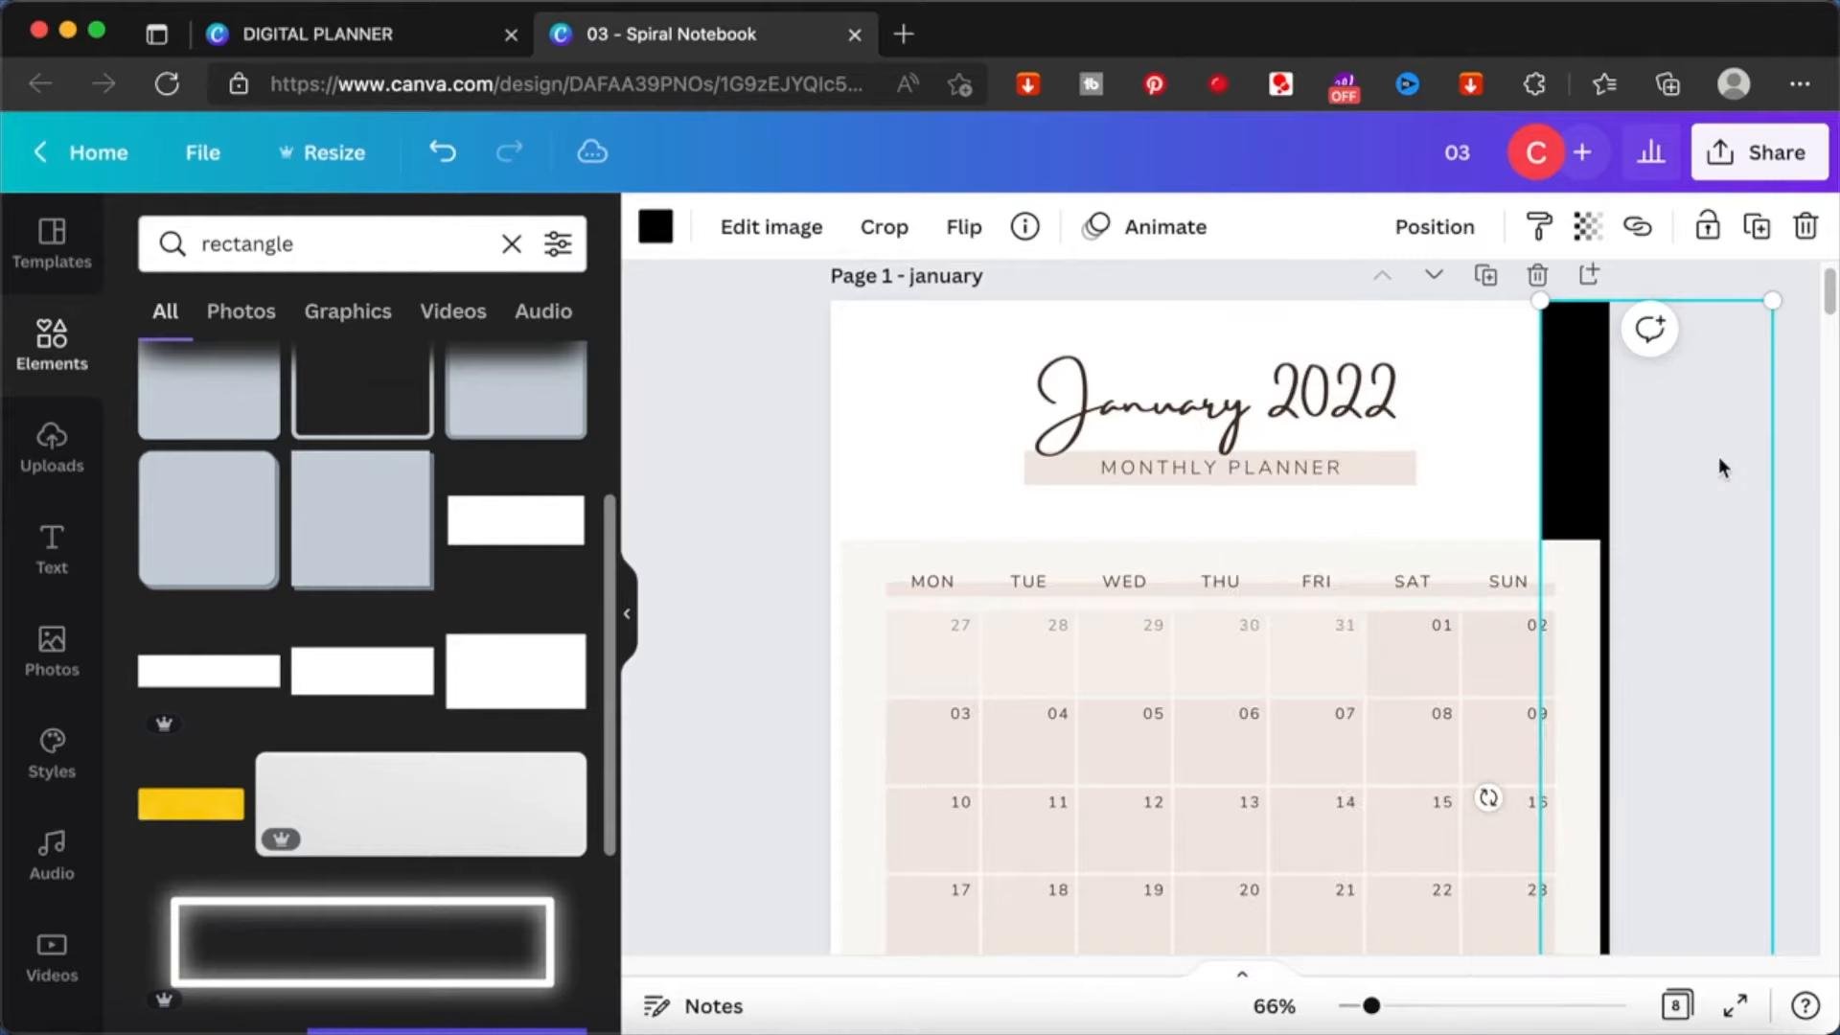
pyautogui.rightClick(1584, 454)
pyautogui.press('BackSpace')
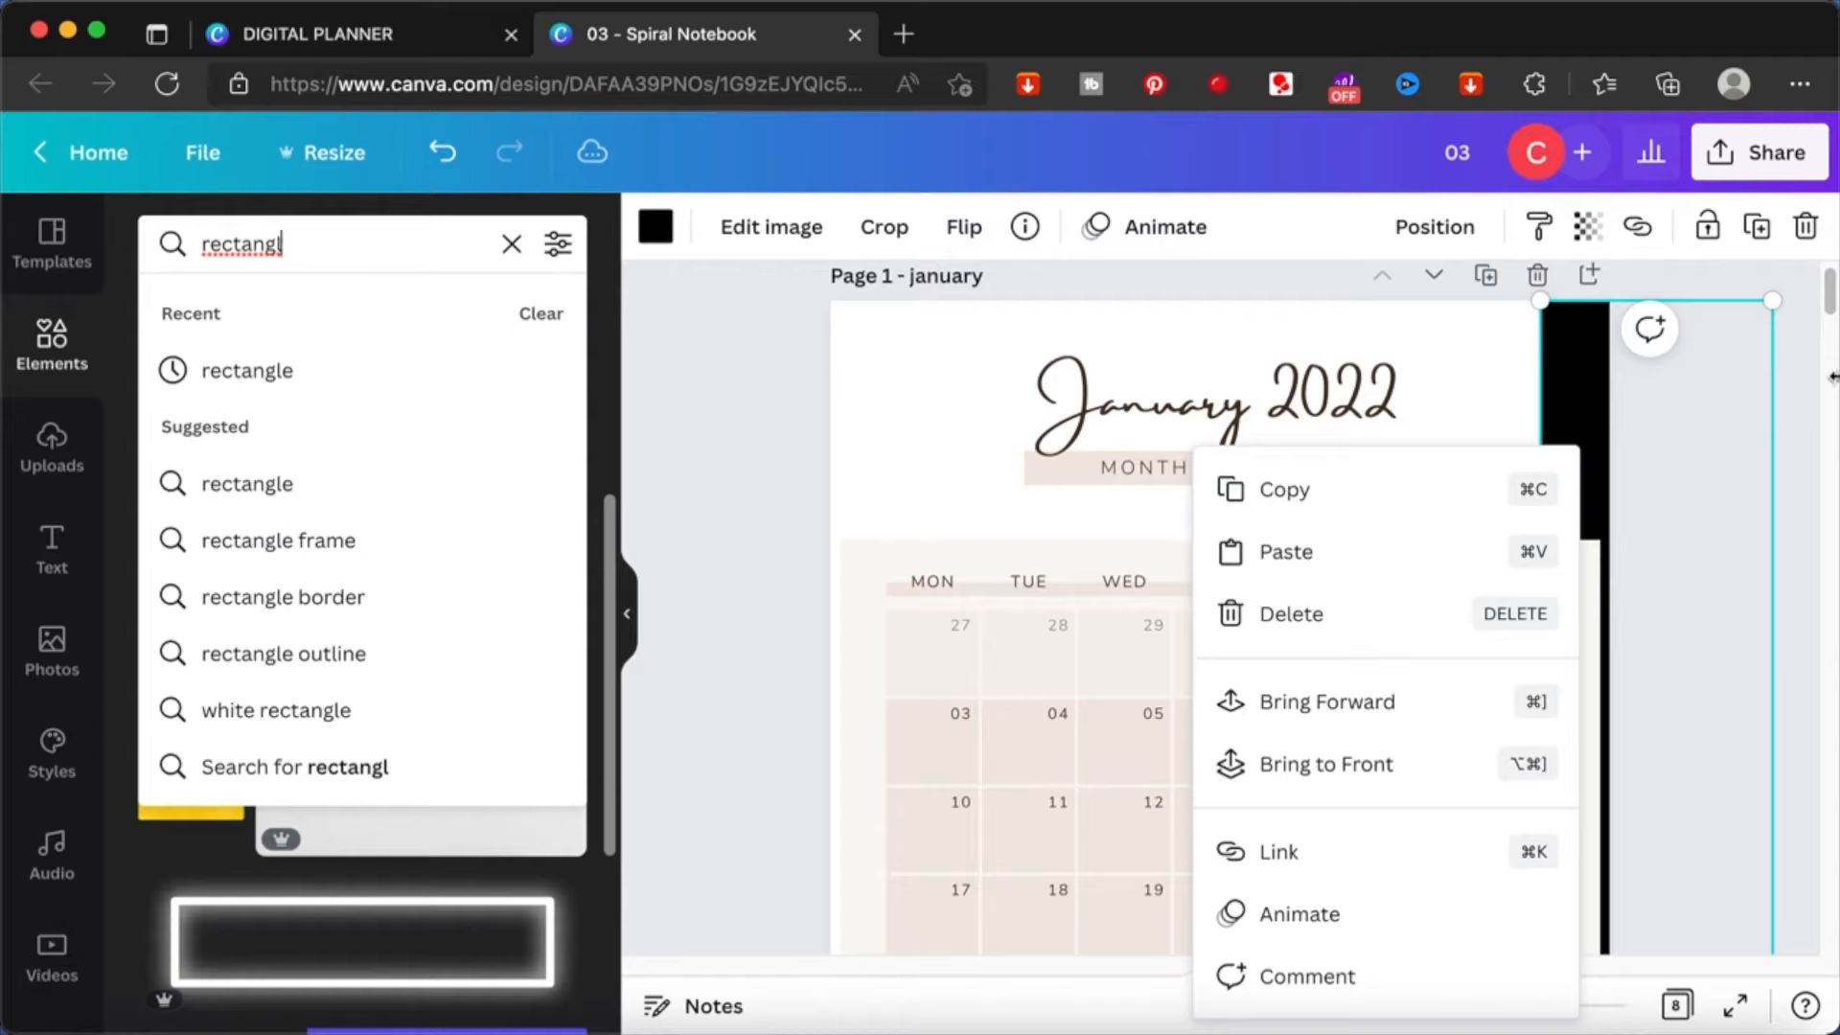
pyautogui.click(1792, 403)
pyautogui.press('super+z')
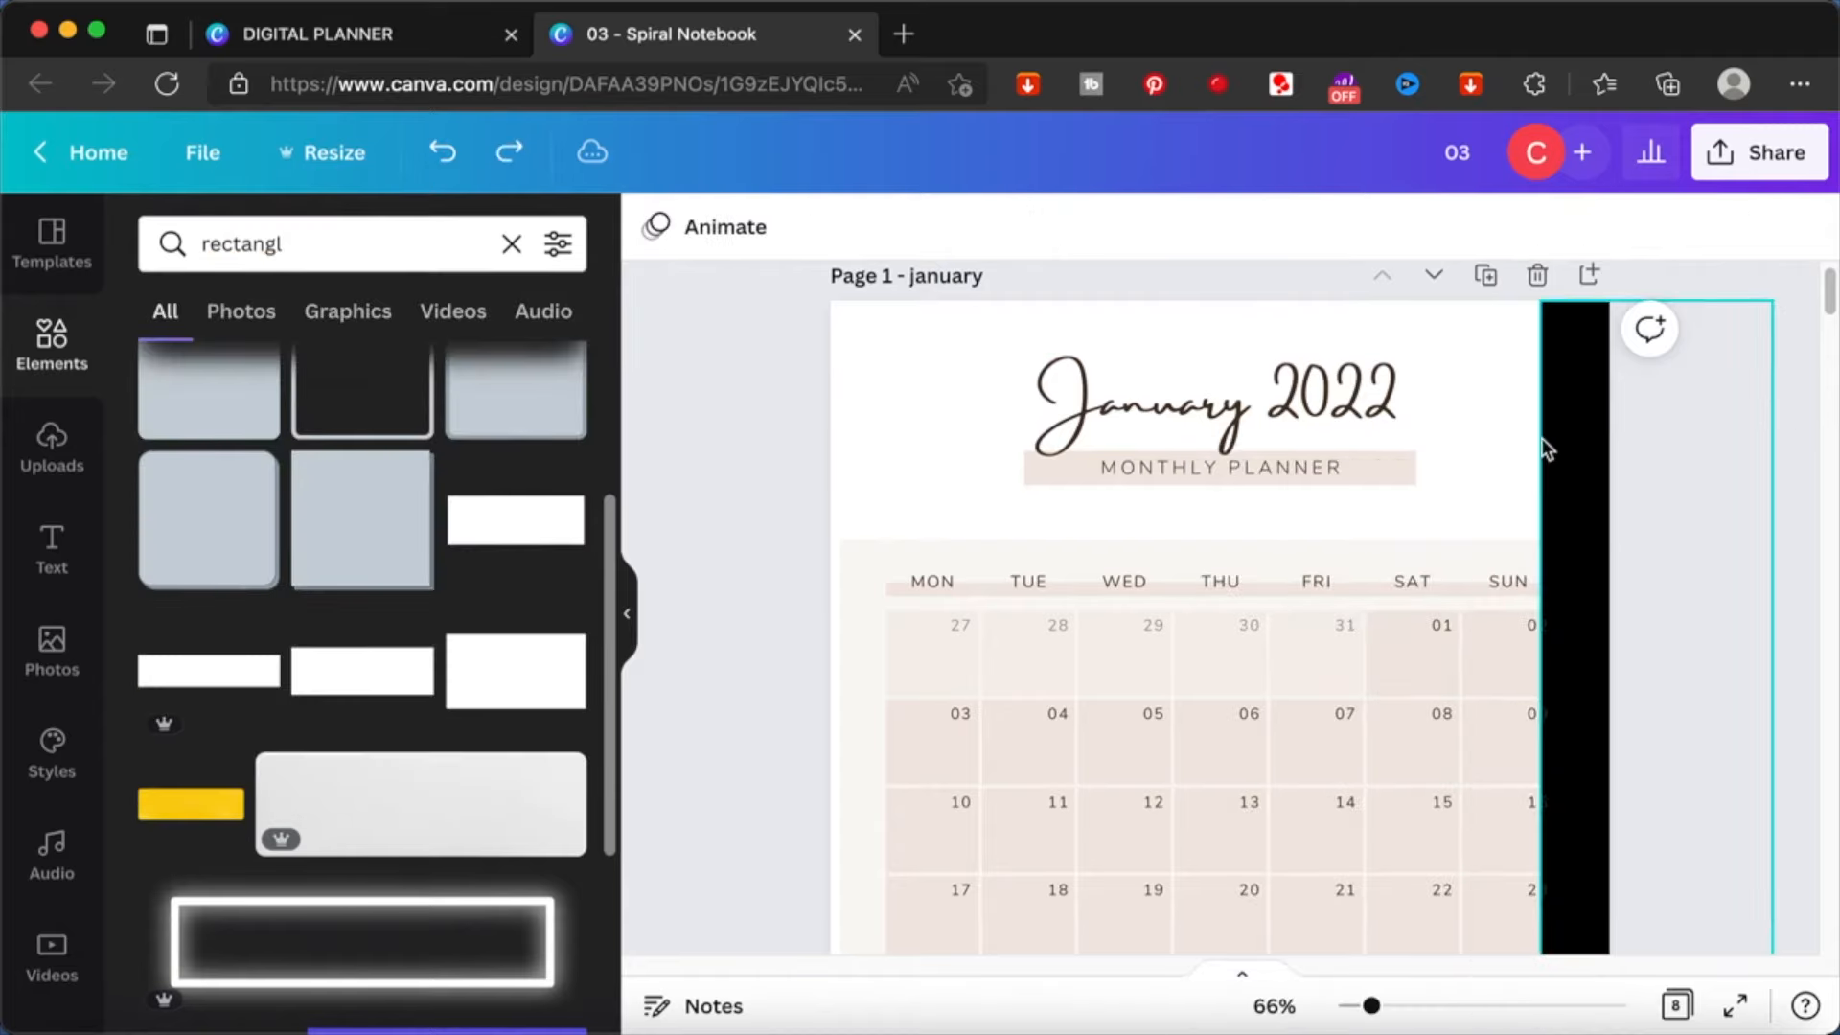
# - Nudge the black strip on the January page outward to clear the Sunday column, keeping it flush with the page's upper edge
pyautogui.click(1583, 463)
pyautogui.moveTo(1585, 456); pyautogui.dragTo(1595, 455)
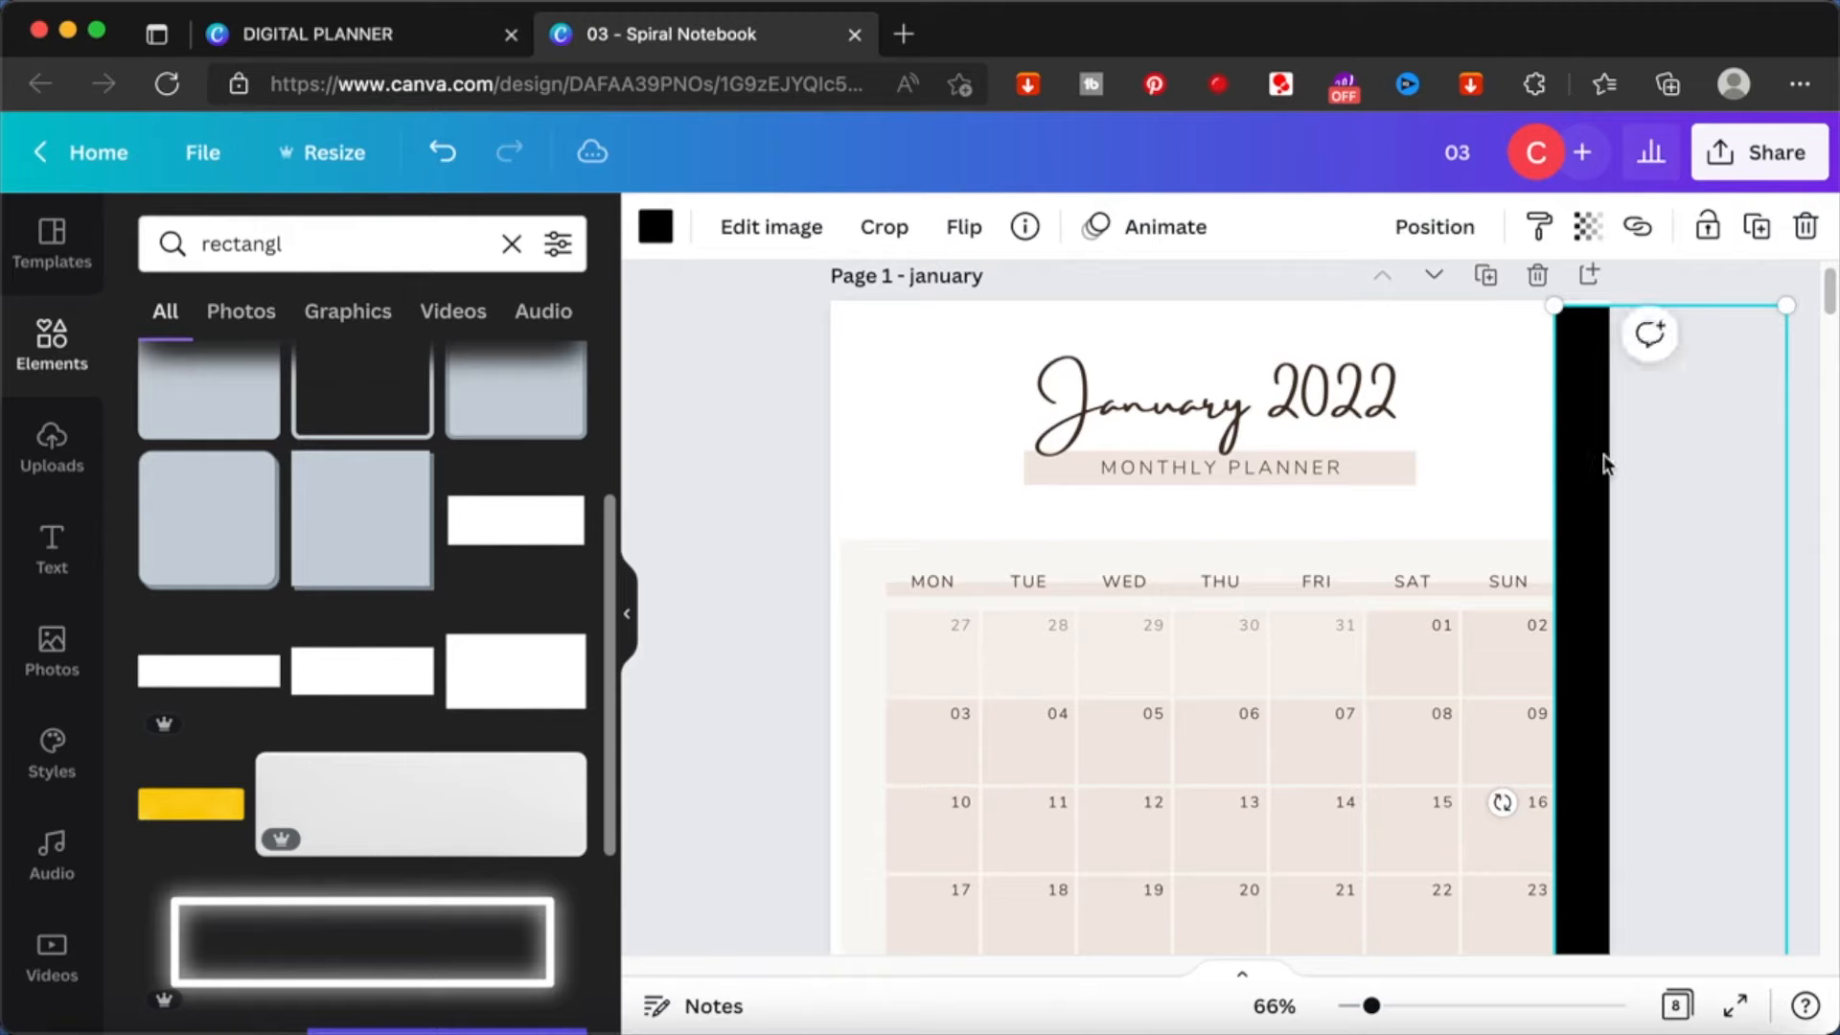
pyautogui.click(1814, 447)
pyautogui.click(1570, 424)
pyautogui.moveTo(1571, 426); pyautogui.dragTo(1569, 423)
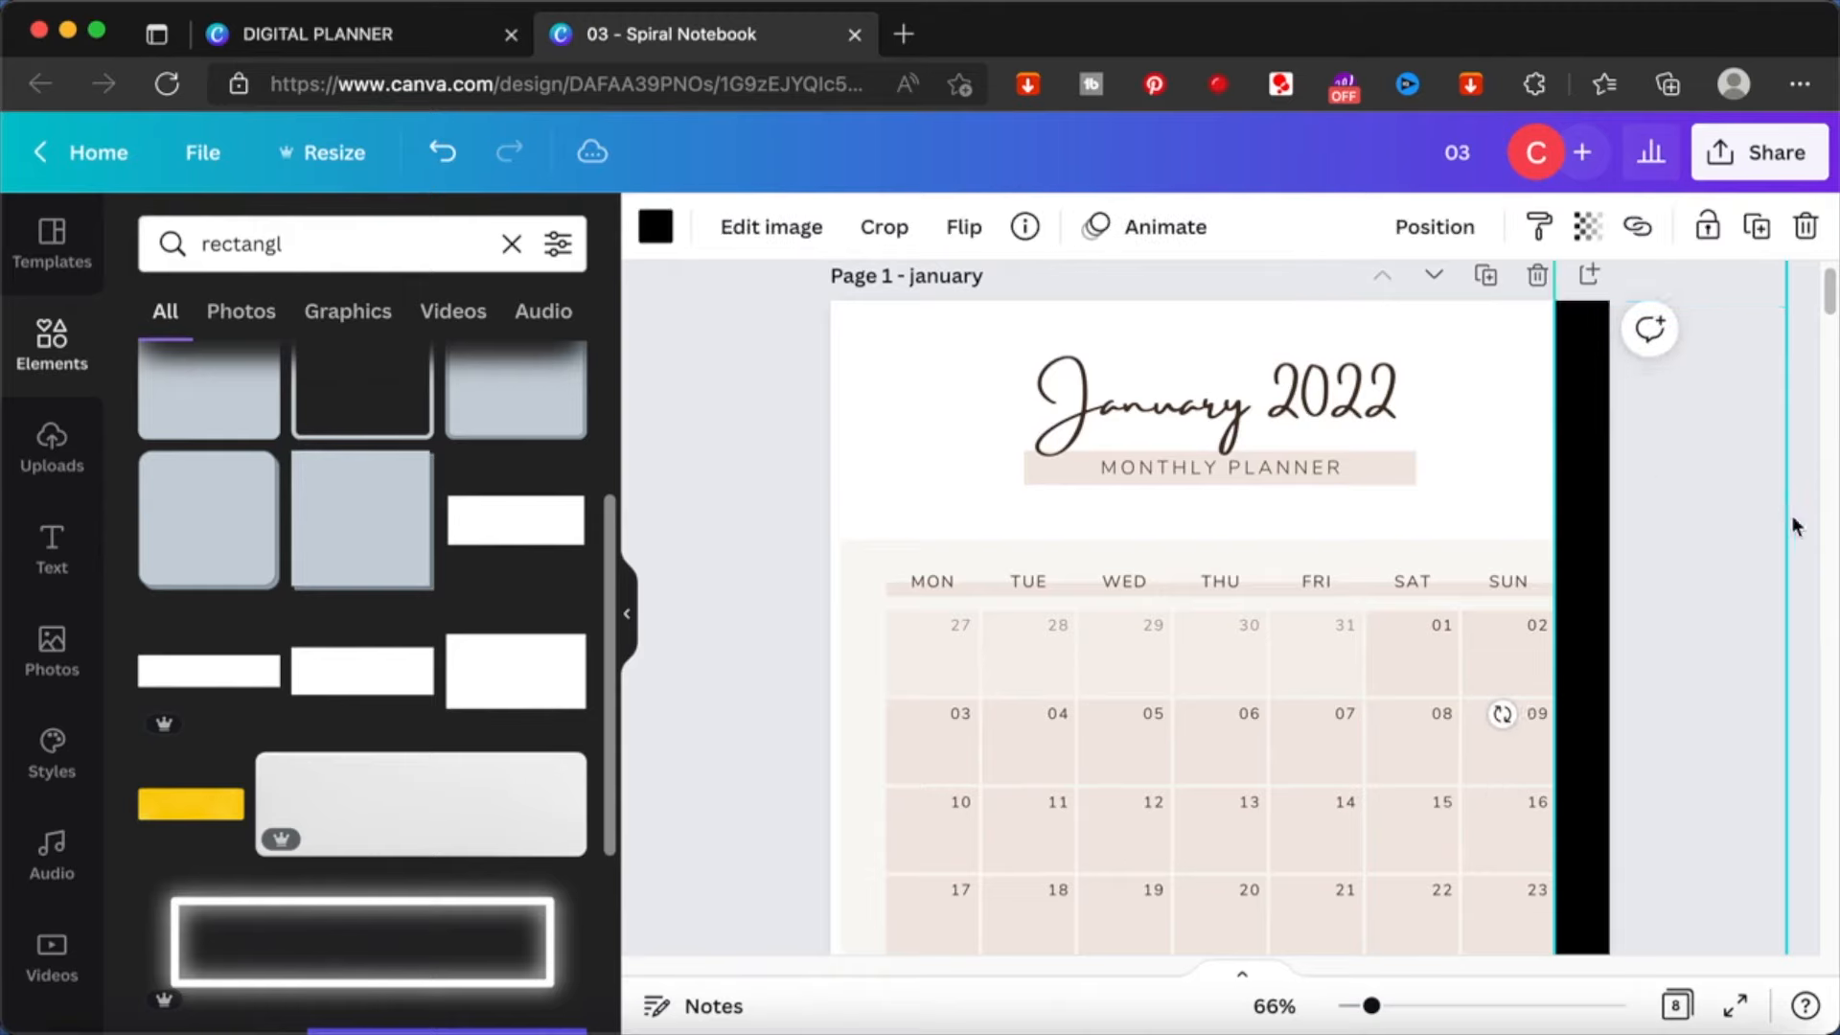
pyautogui.click(1811, 527)
# - Enlarge the black strip so that it reaches the bottom edge of the January page
pyautogui.scroll(-10, 1812, 527)
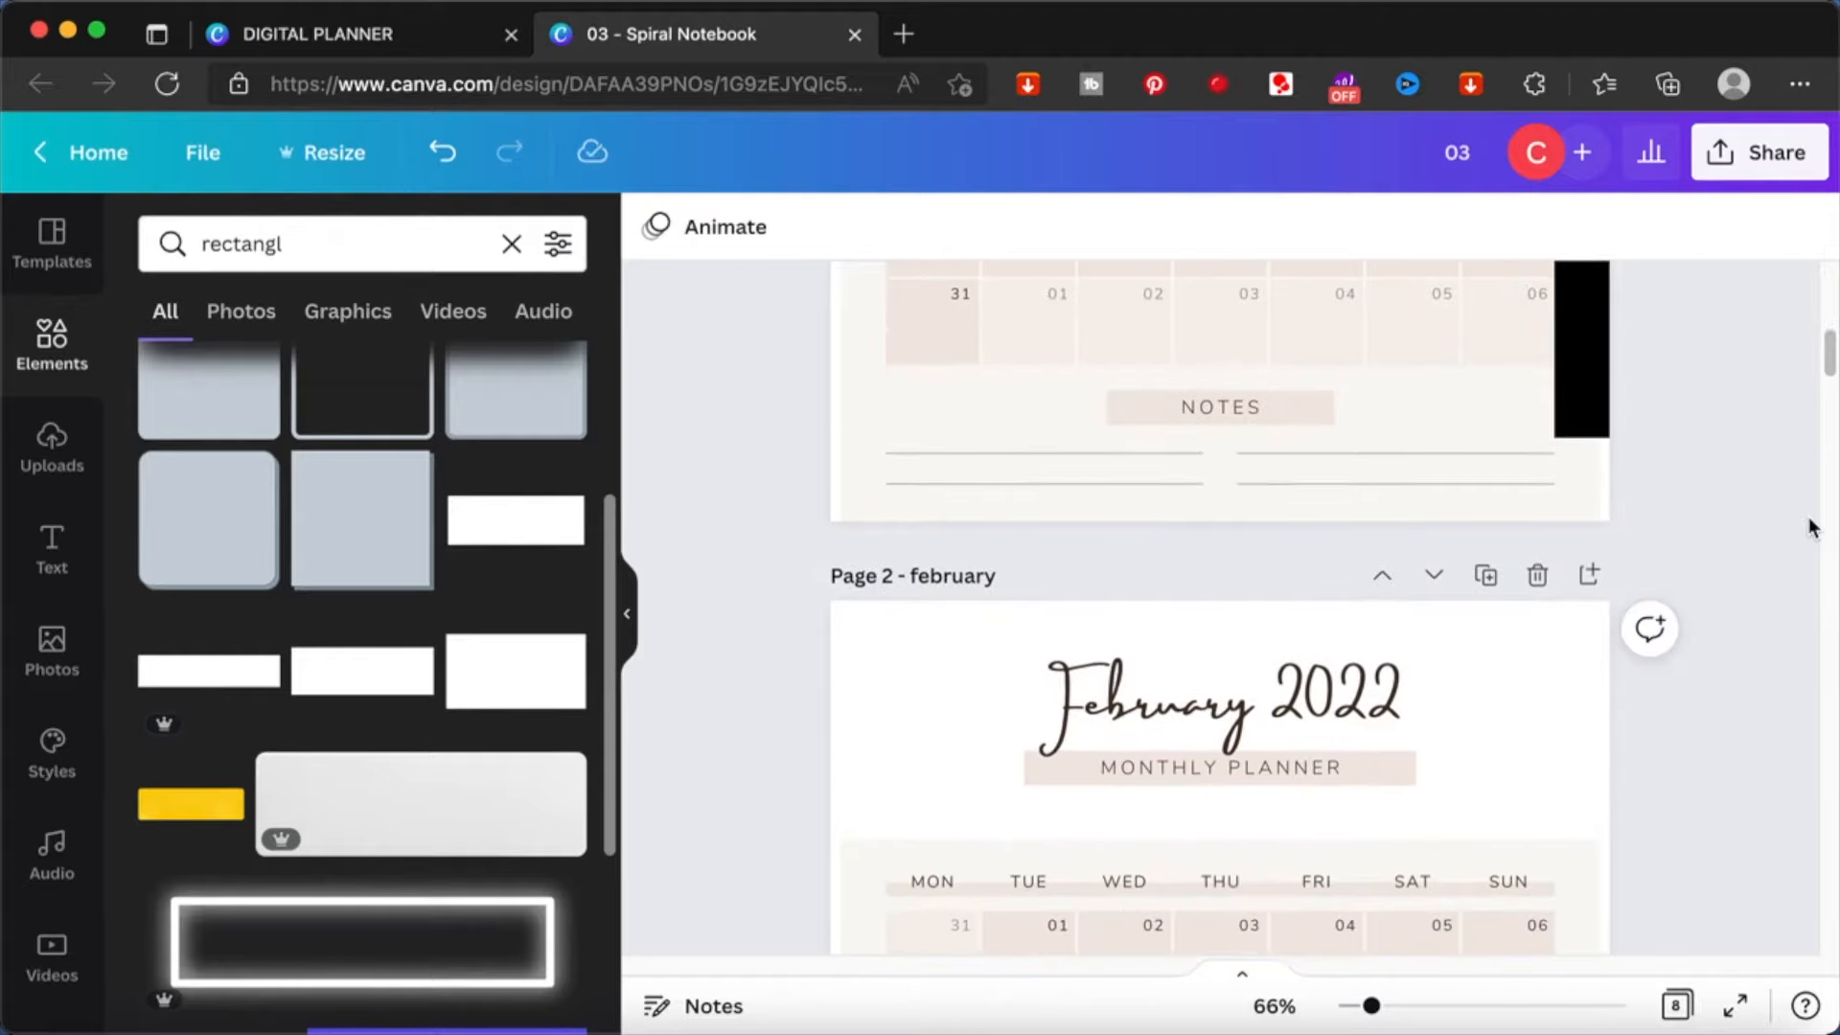
pyautogui.click(1594, 426)
pyautogui.moveTo(1790, 436); pyautogui.dragTo(1832, 500)
pyautogui.moveTo(1835, 506); pyautogui.dragTo(1837, 515)
pyautogui.click(1799, 618)
pyautogui.scroll(7, 1799, 618)
pyautogui.scroll(2, 1799, 618)
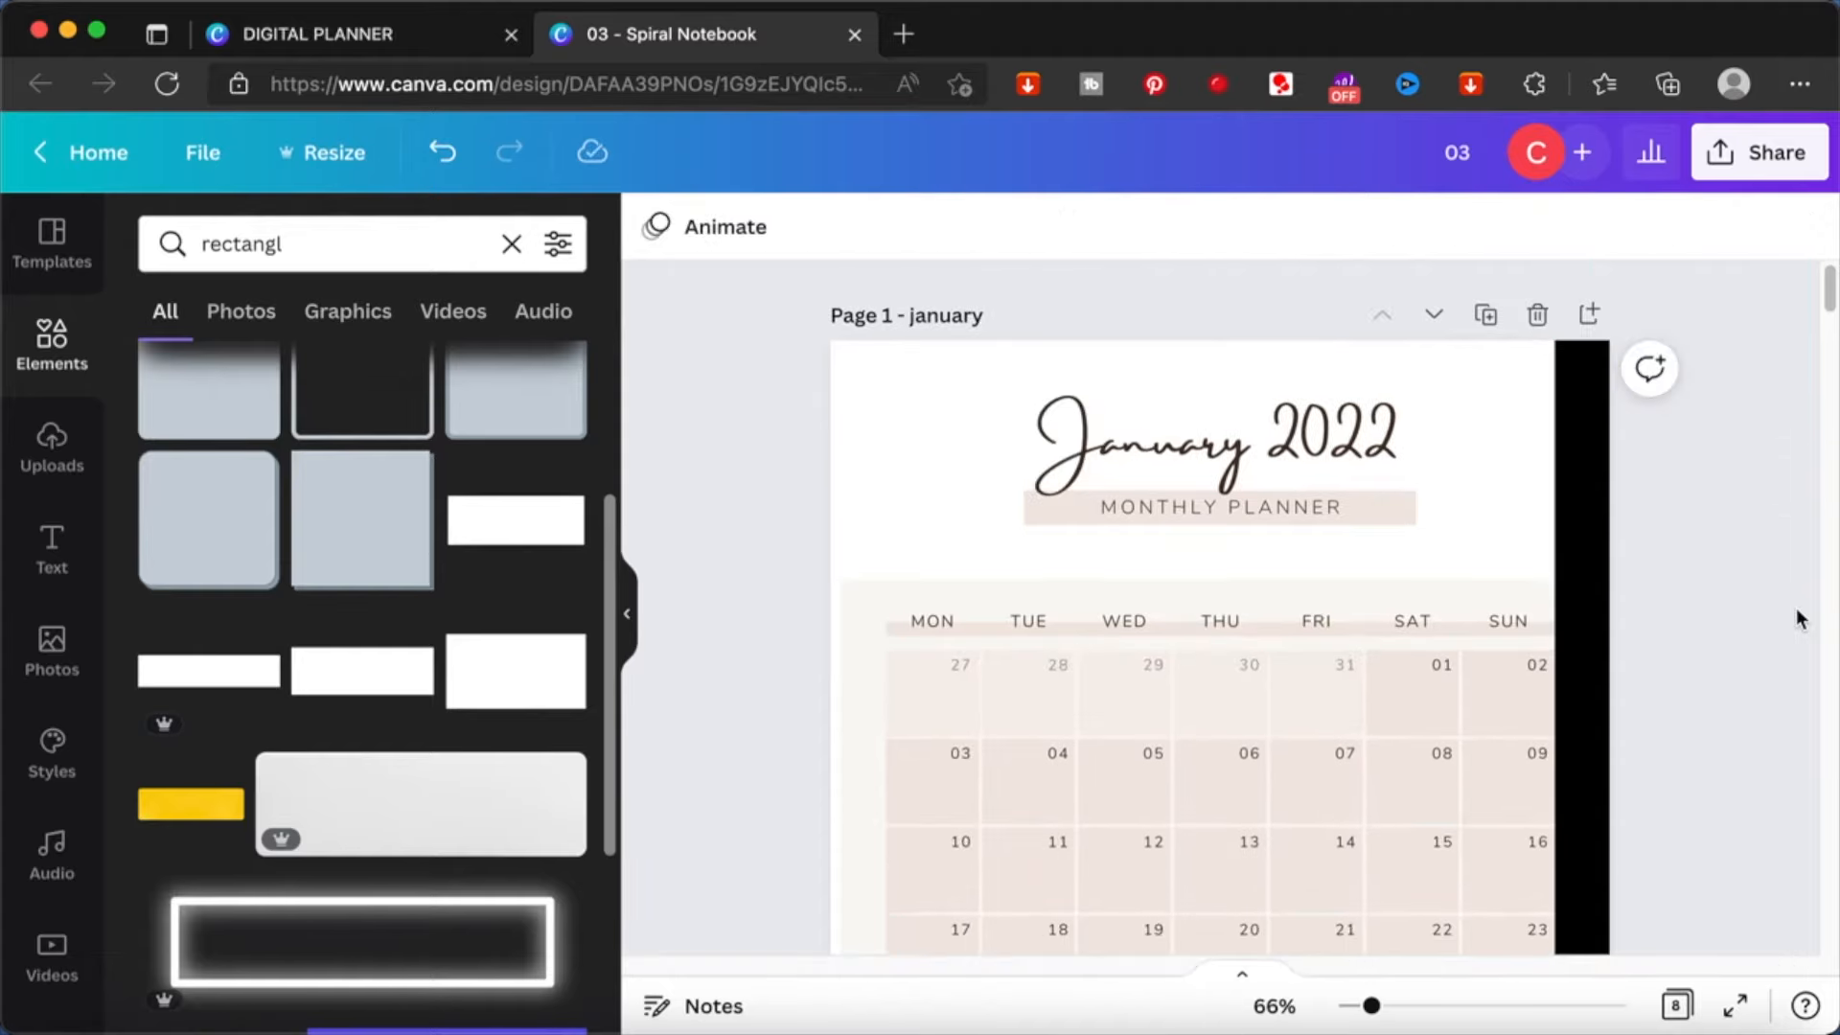
# - Recolor the January page's vertical strip to the document's dark brown and lock it in place
pyautogui.click(1581, 443)
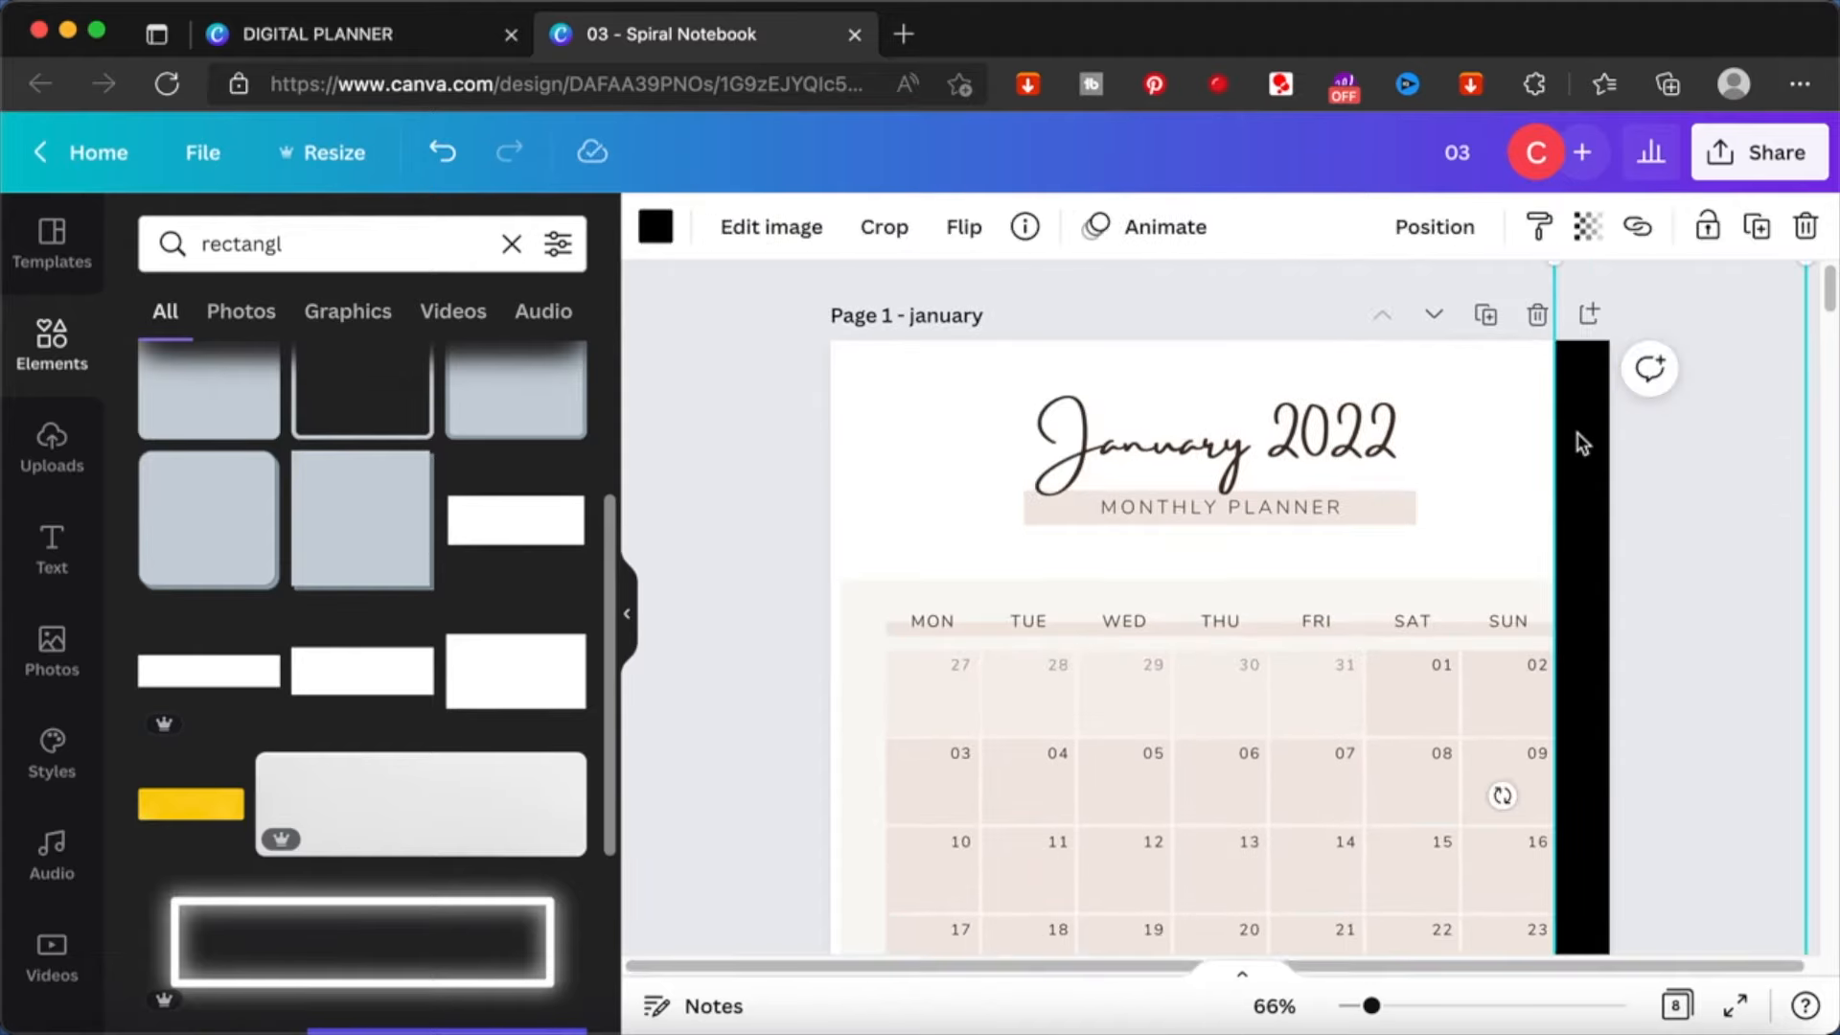
pyautogui.click(656, 226)
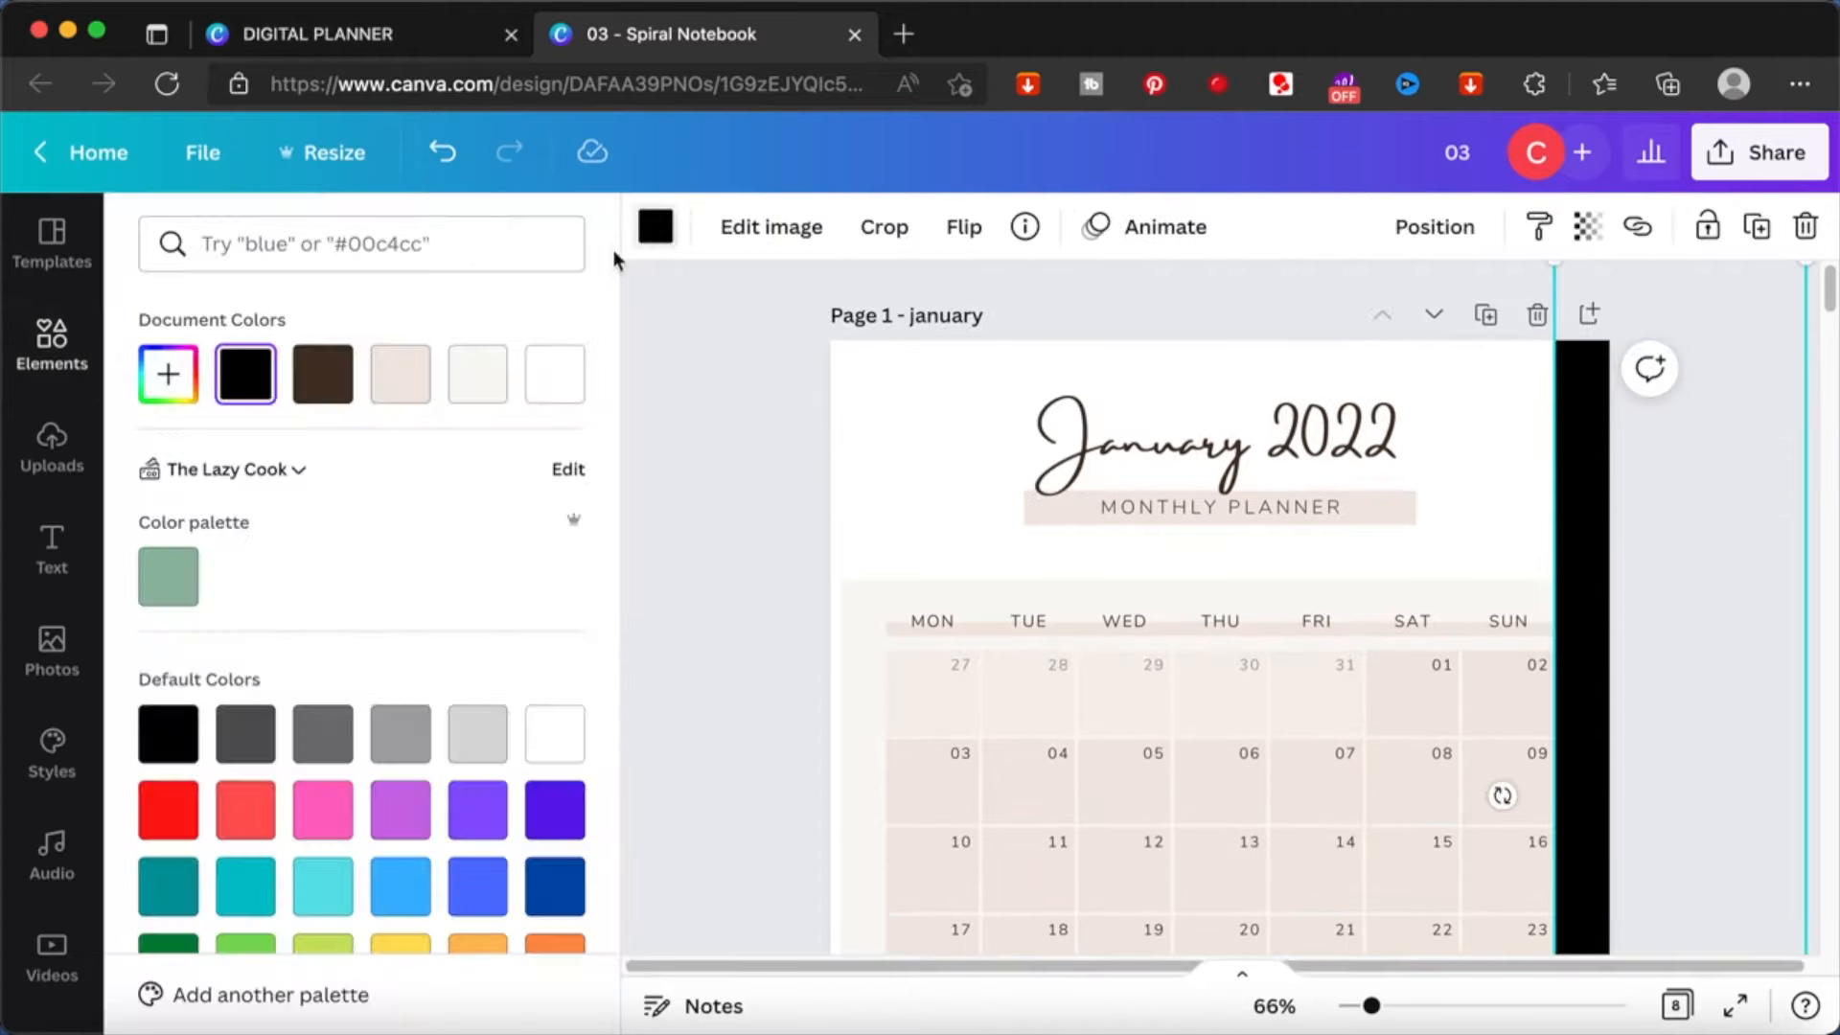
pyautogui.click(341, 391)
pyautogui.click(732, 418)
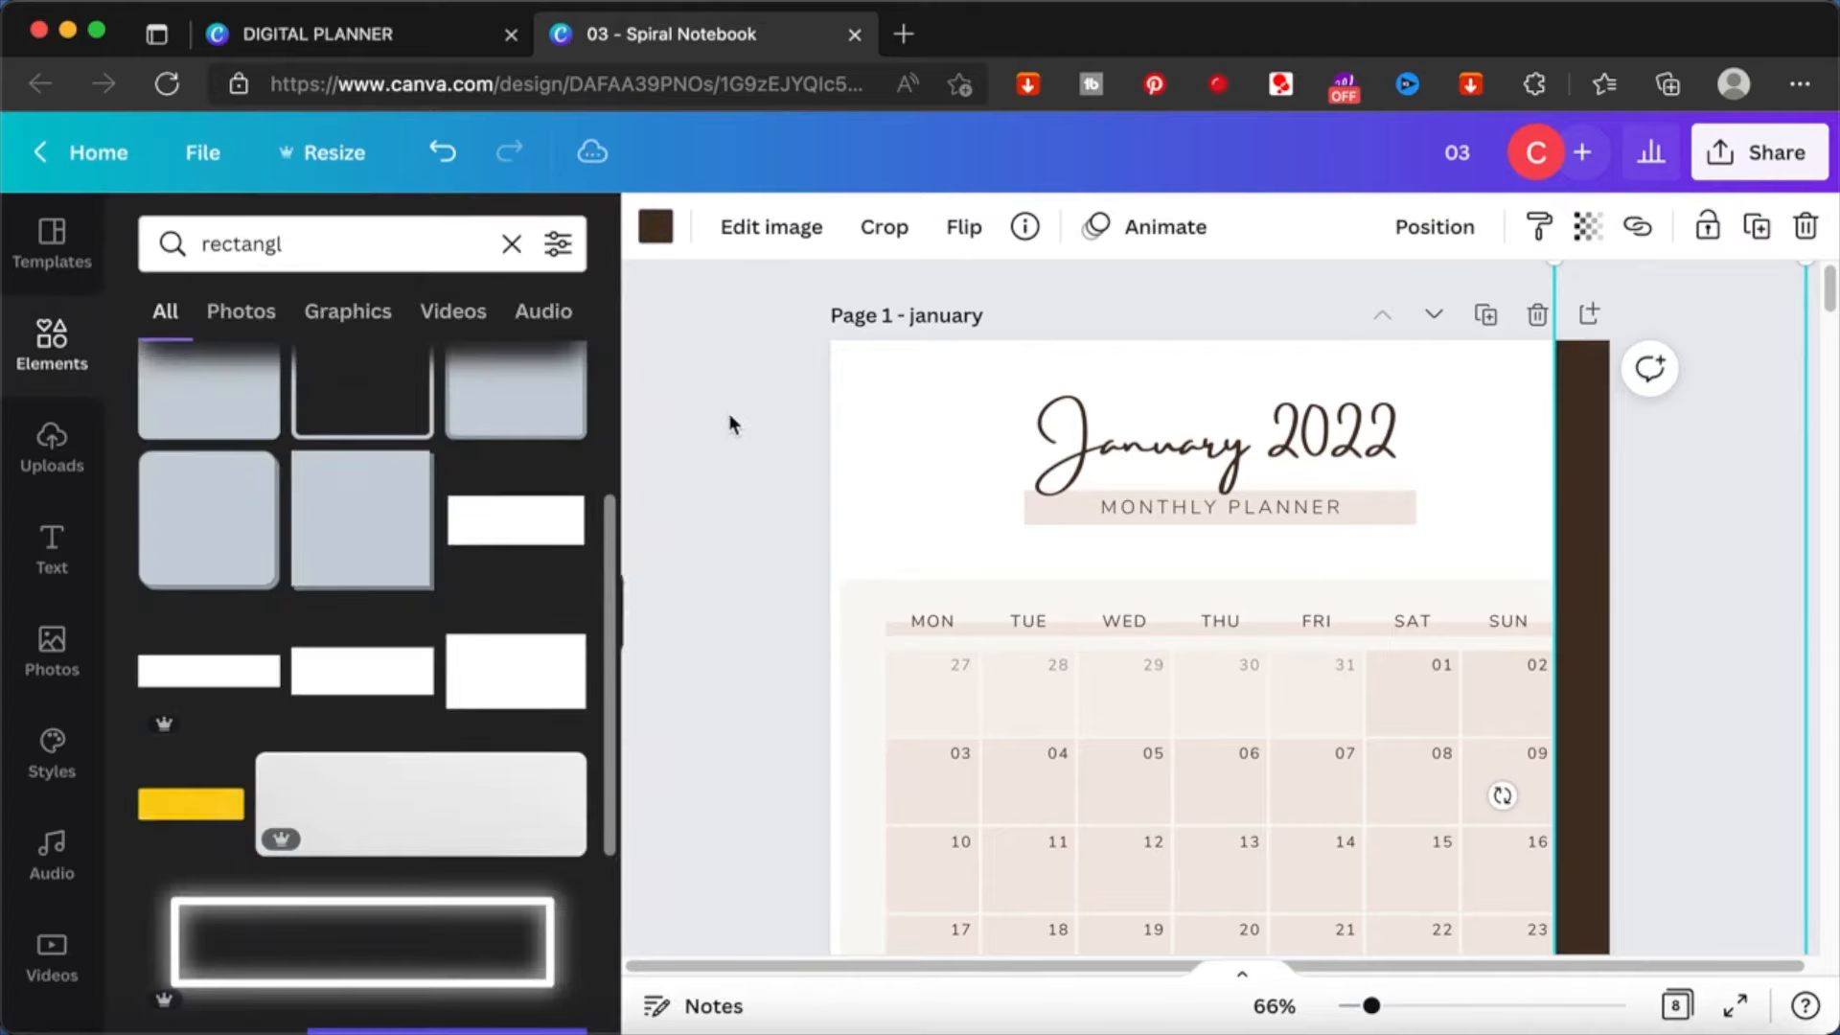
pyautogui.click(1586, 533)
pyautogui.click(1708, 226)
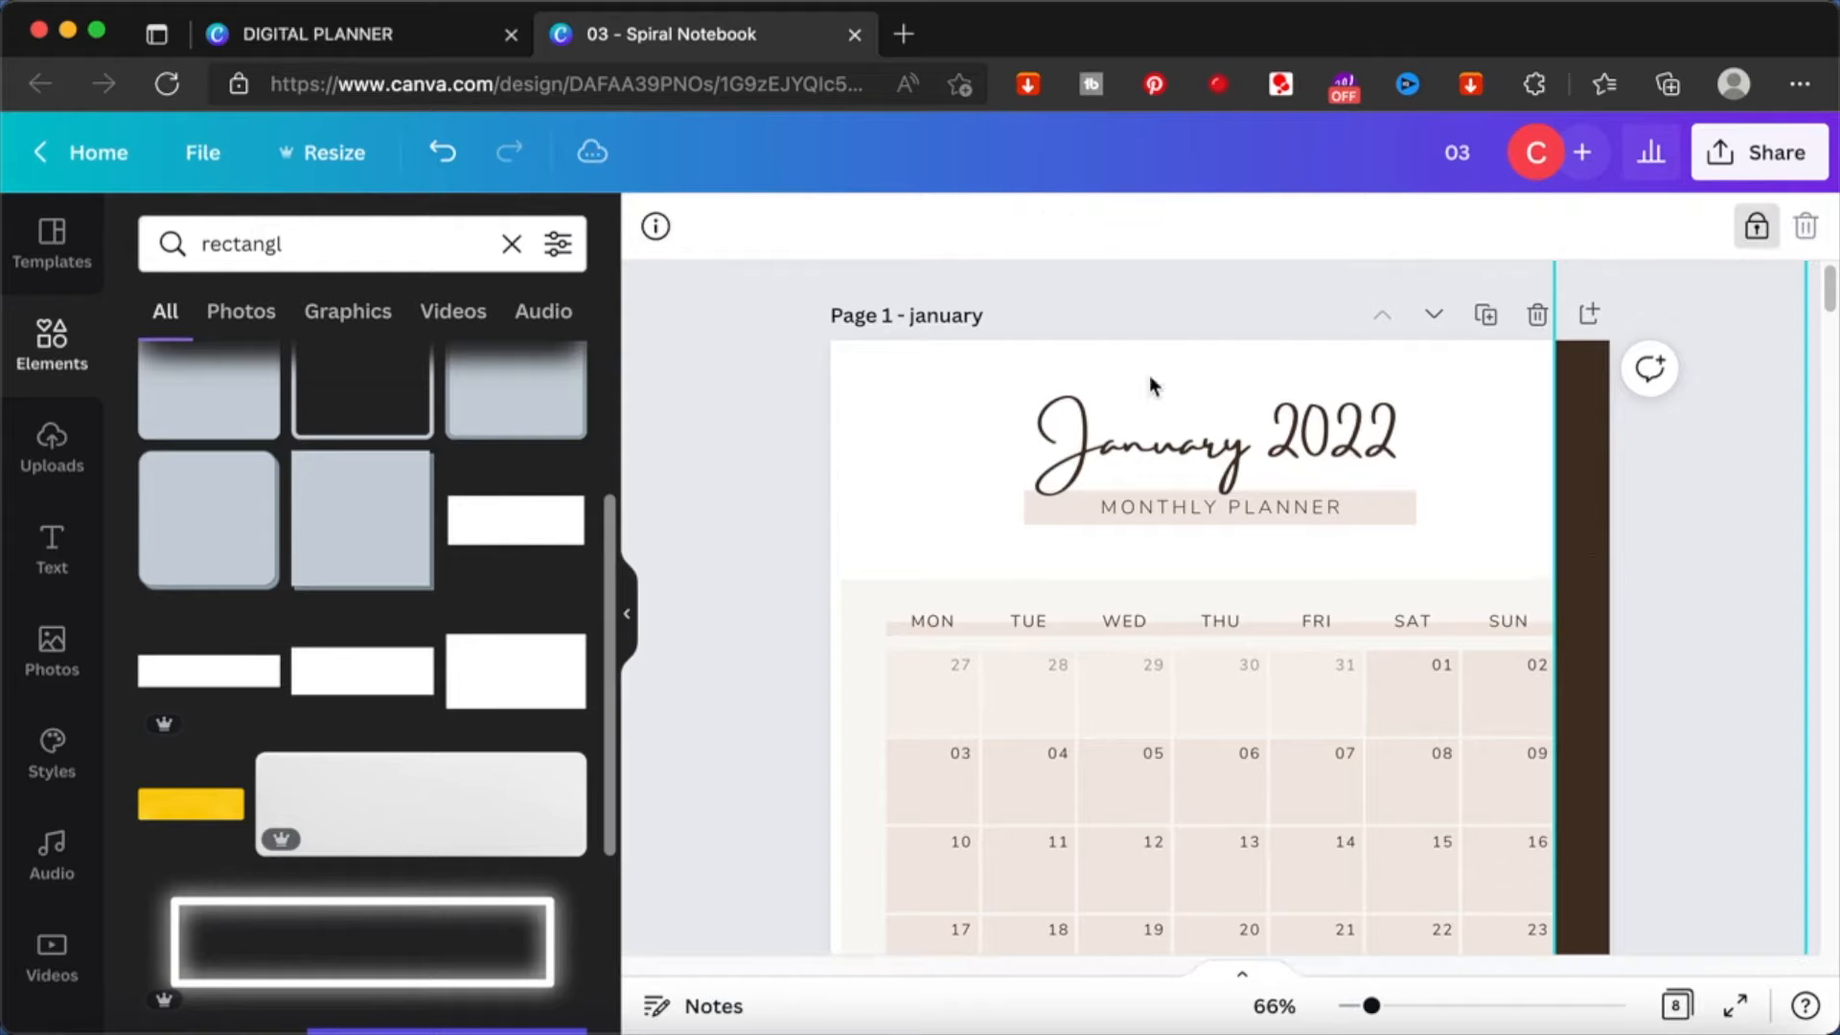
pyautogui.click(724, 370)
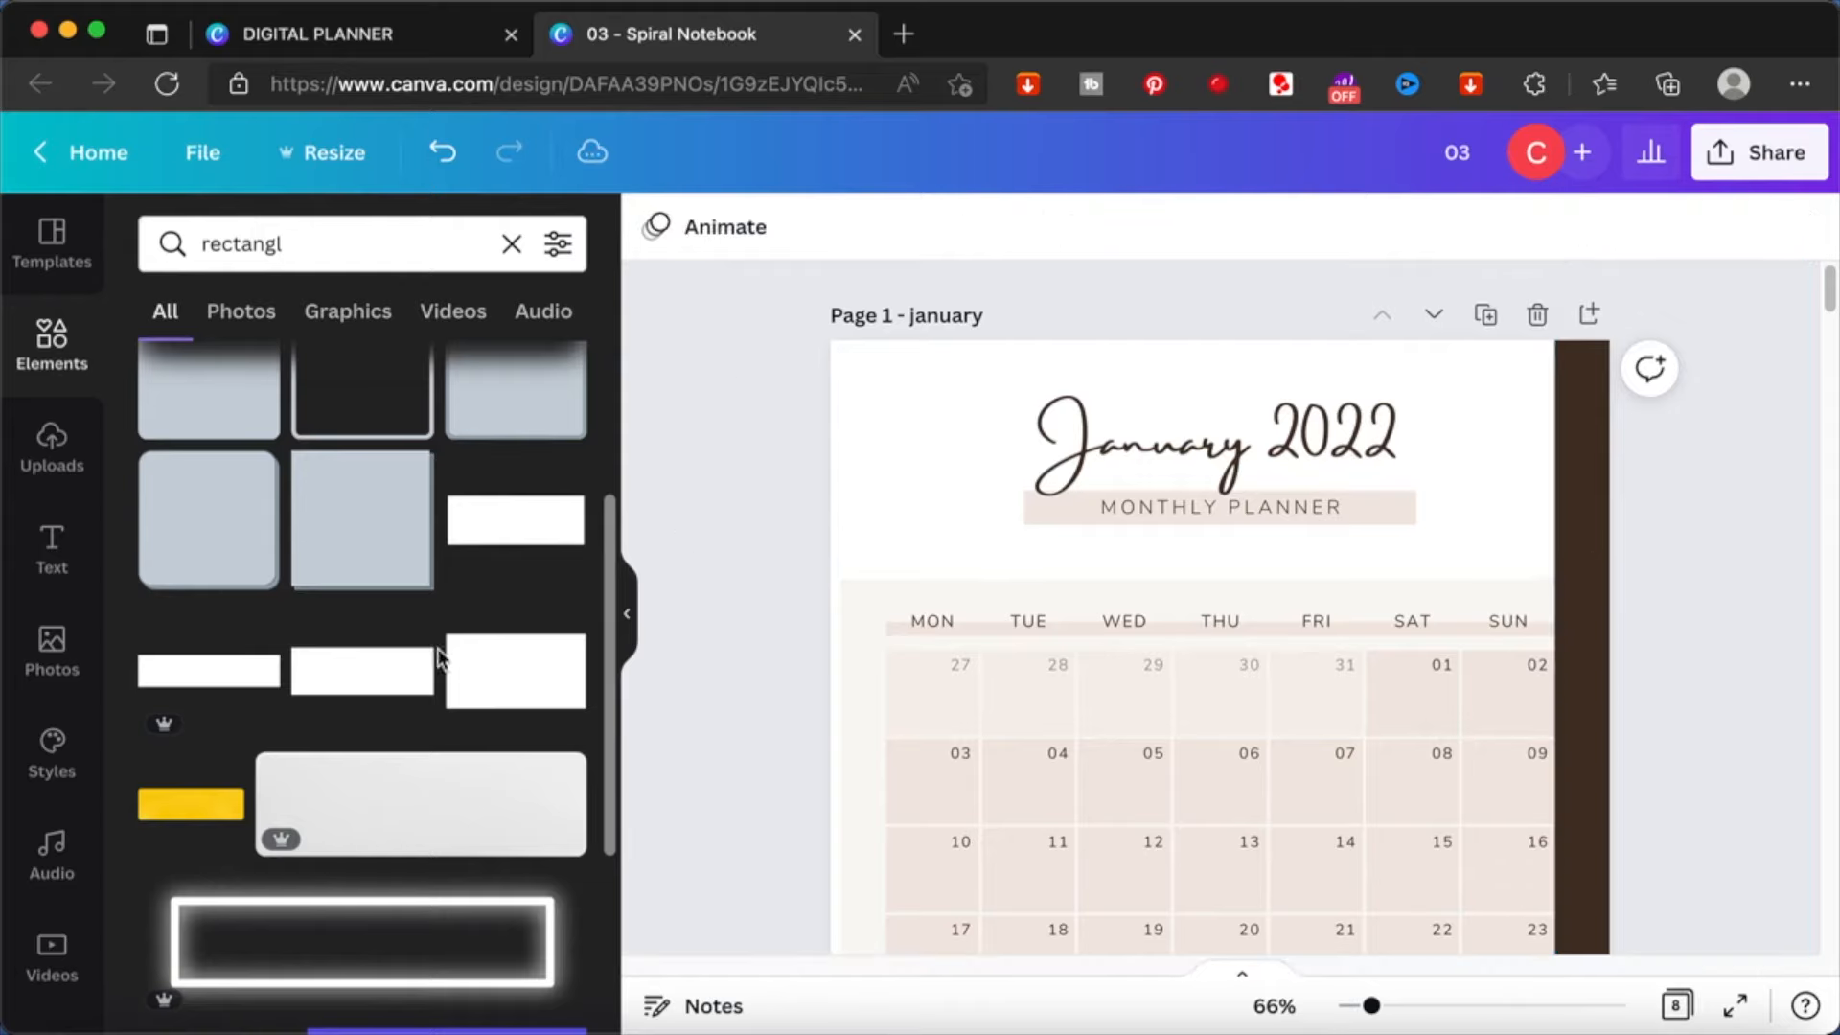
# - Add the white rectangle graphic with shadowed edges and place it over the strip's upper end at the January page's corner
pyautogui.scroll(-1, 456, 668)
pyautogui.scroll(-2, 455, 668)
pyautogui.scroll(4, 455, 668)
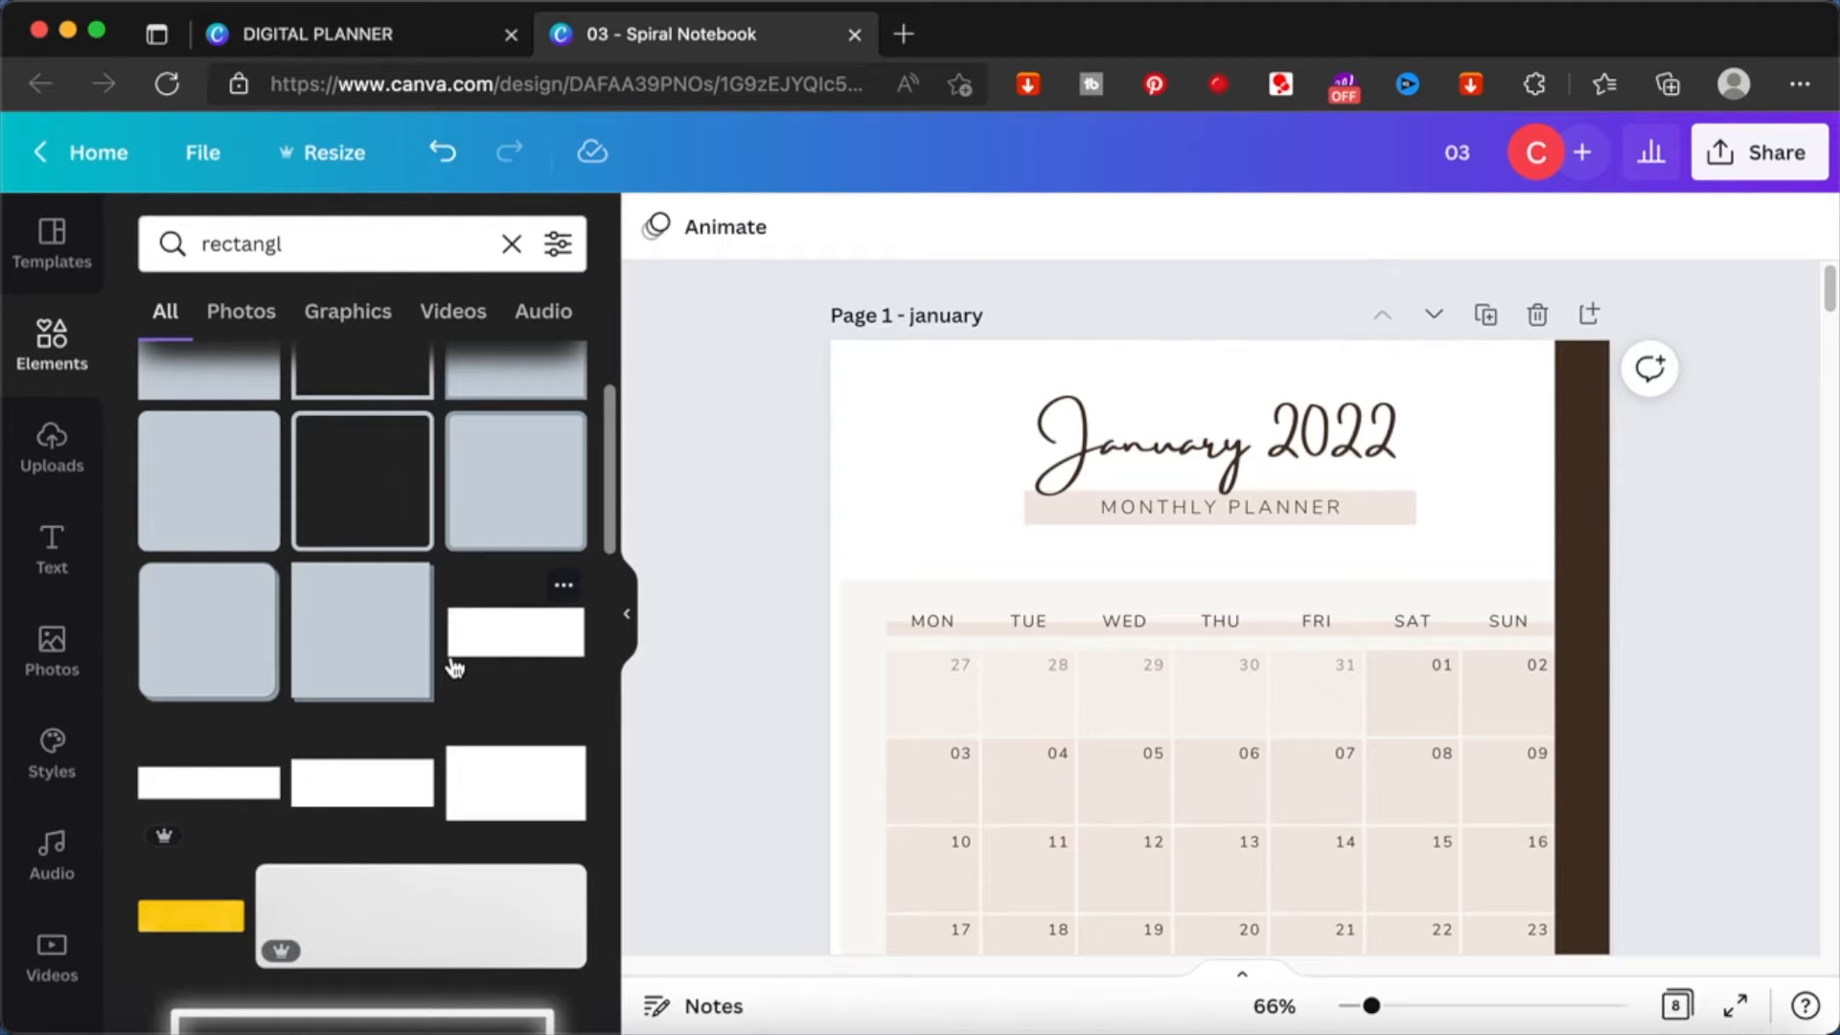
pyautogui.click(508, 642)
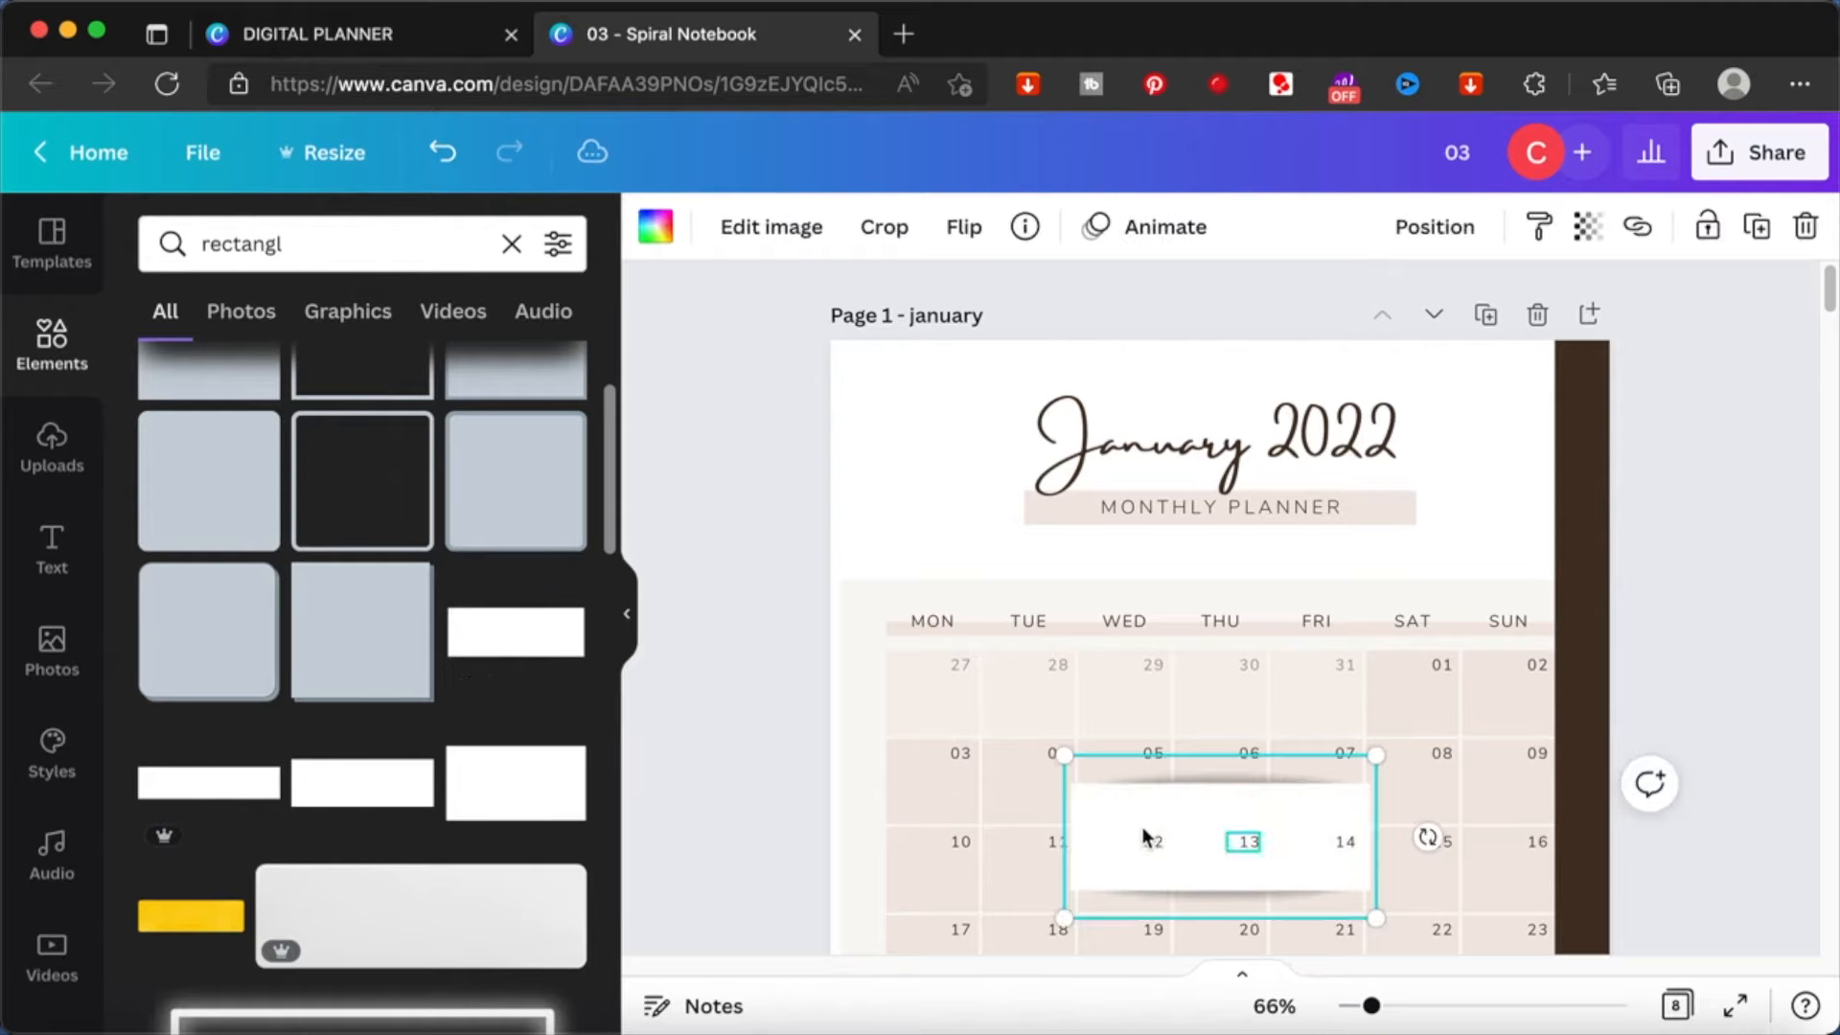
pyautogui.moveTo(1131, 834); pyautogui.dragTo(1392, 365)
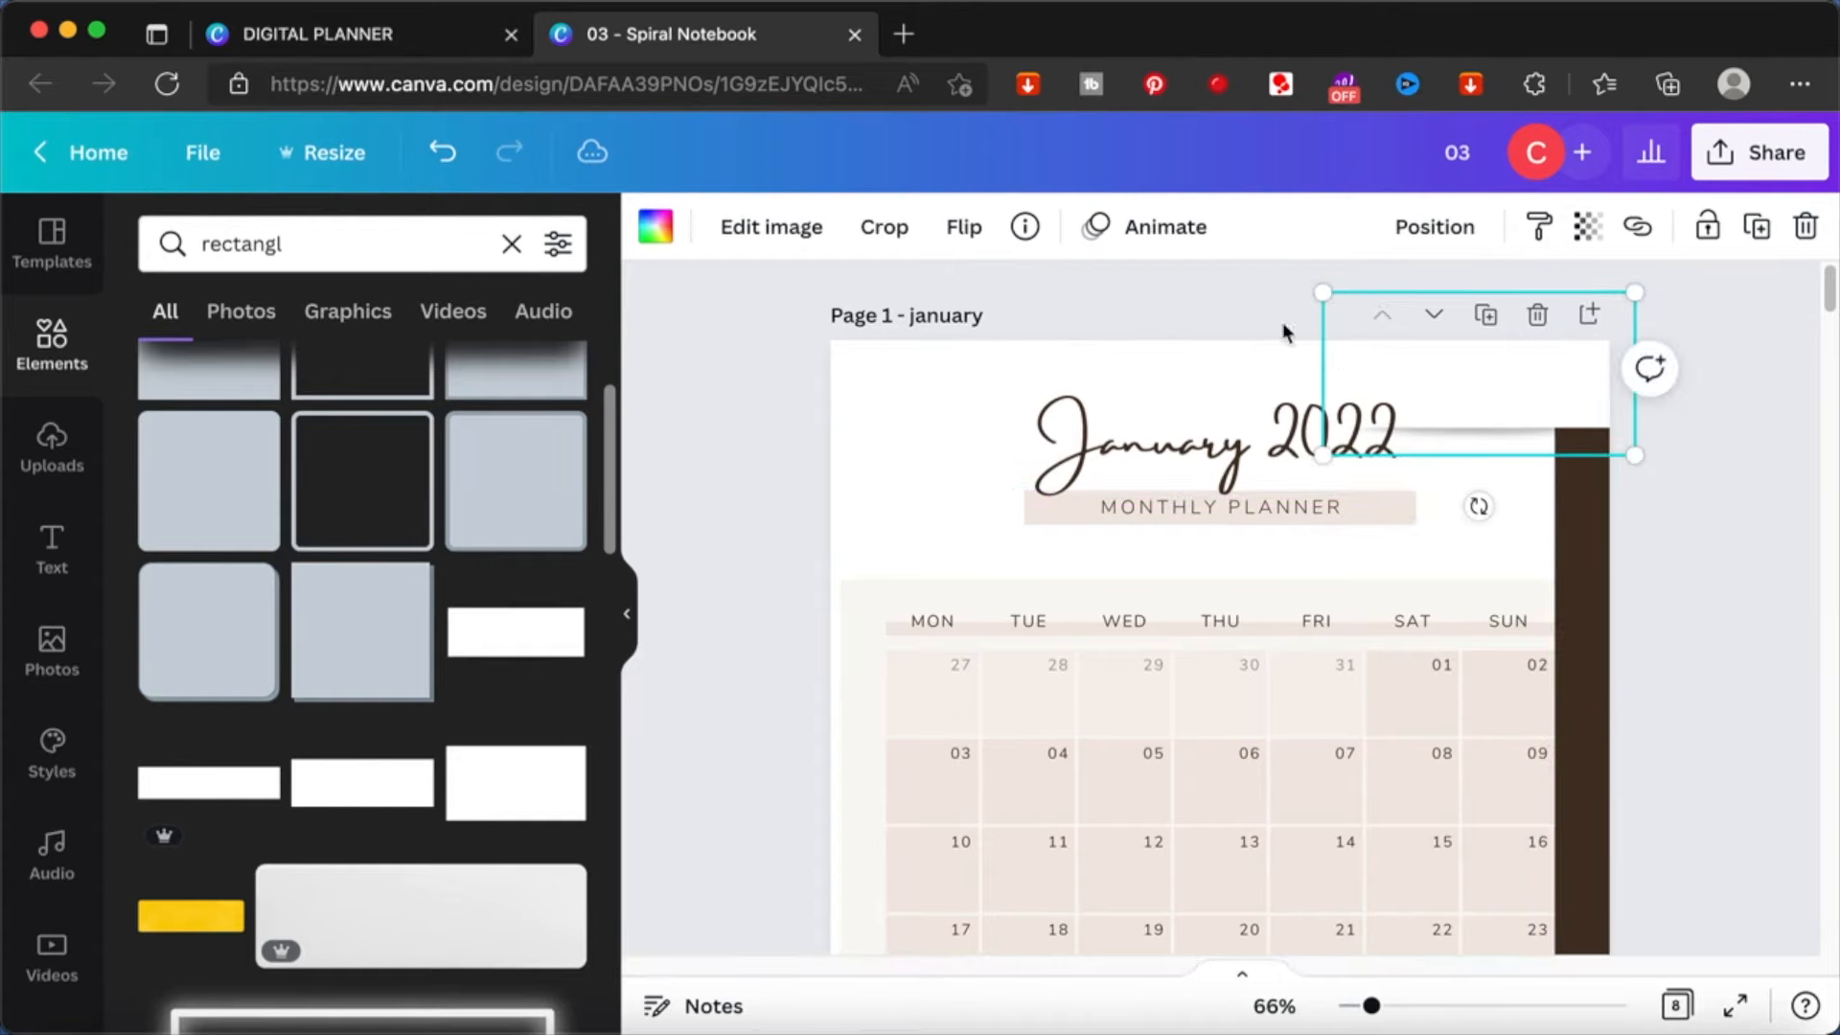
# - Crop the white rectangle to the strip's width and recolor it to the document's light beige to form a tab
pyautogui.click(881, 226)
pyautogui.moveTo(1327, 452); pyautogui.dragTo(1634, 460)
pyautogui.click(1702, 457)
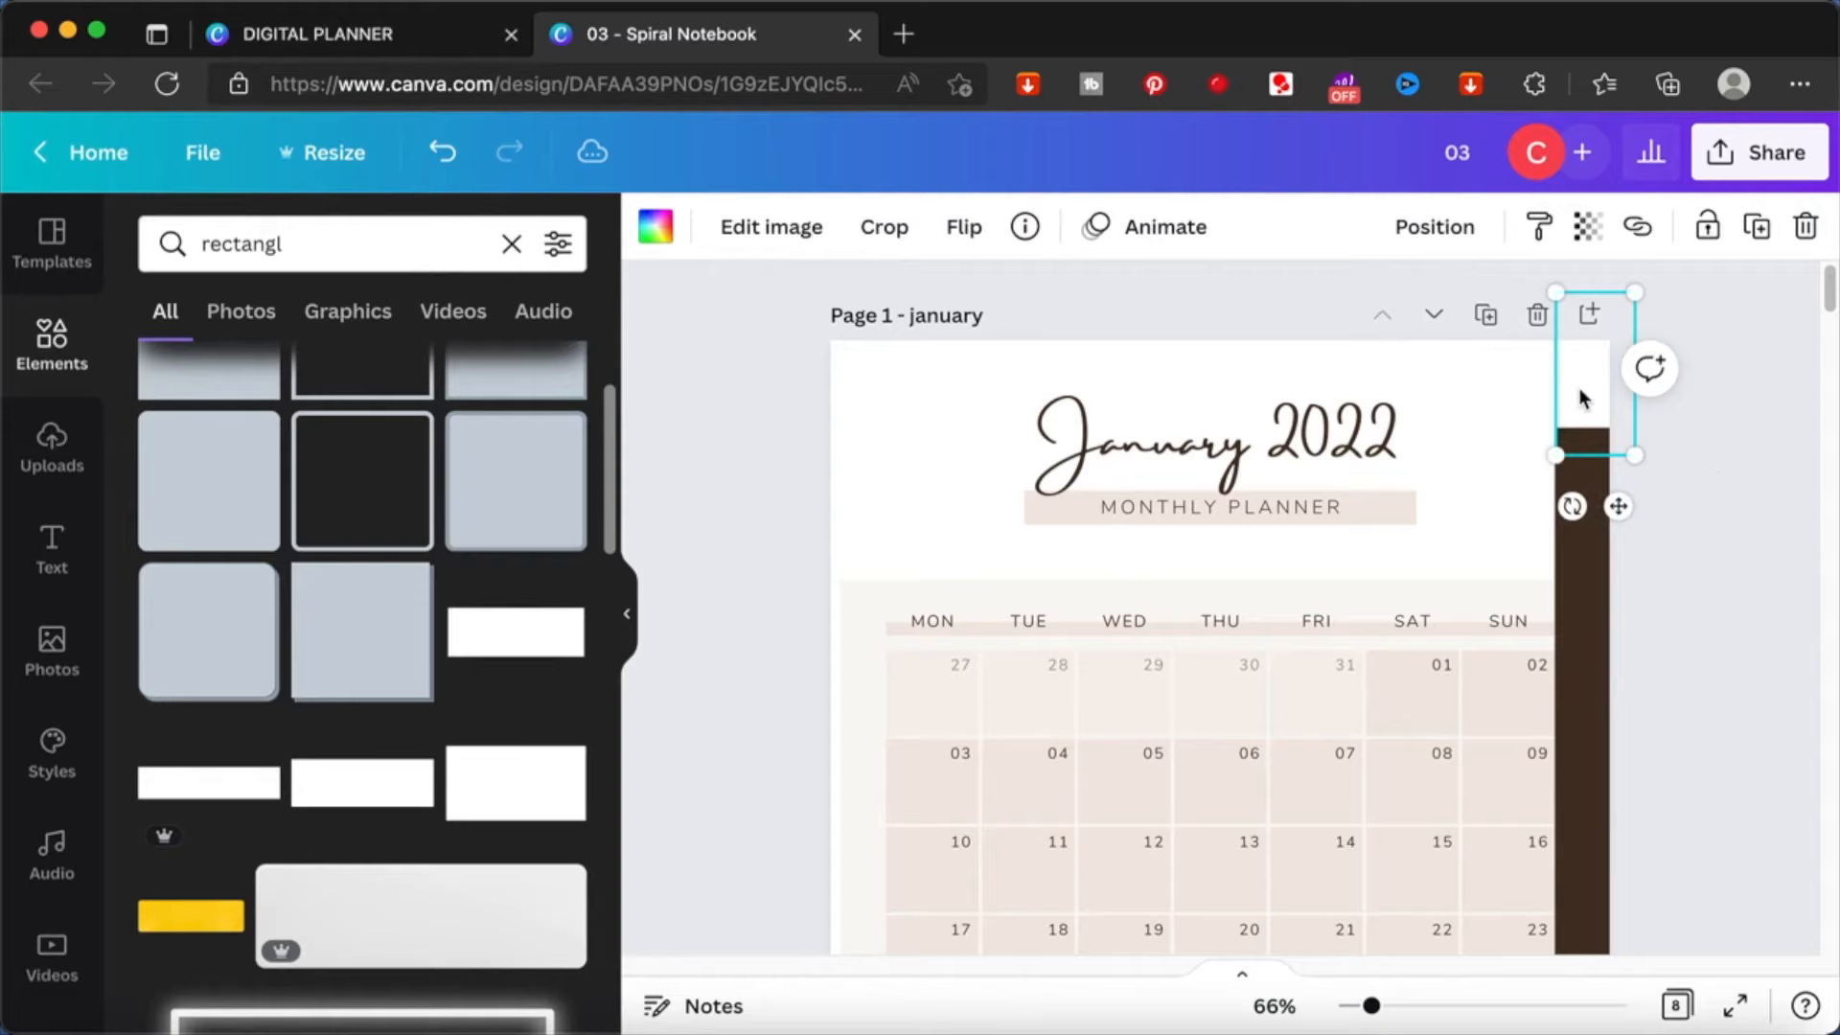
pyautogui.click(655, 226)
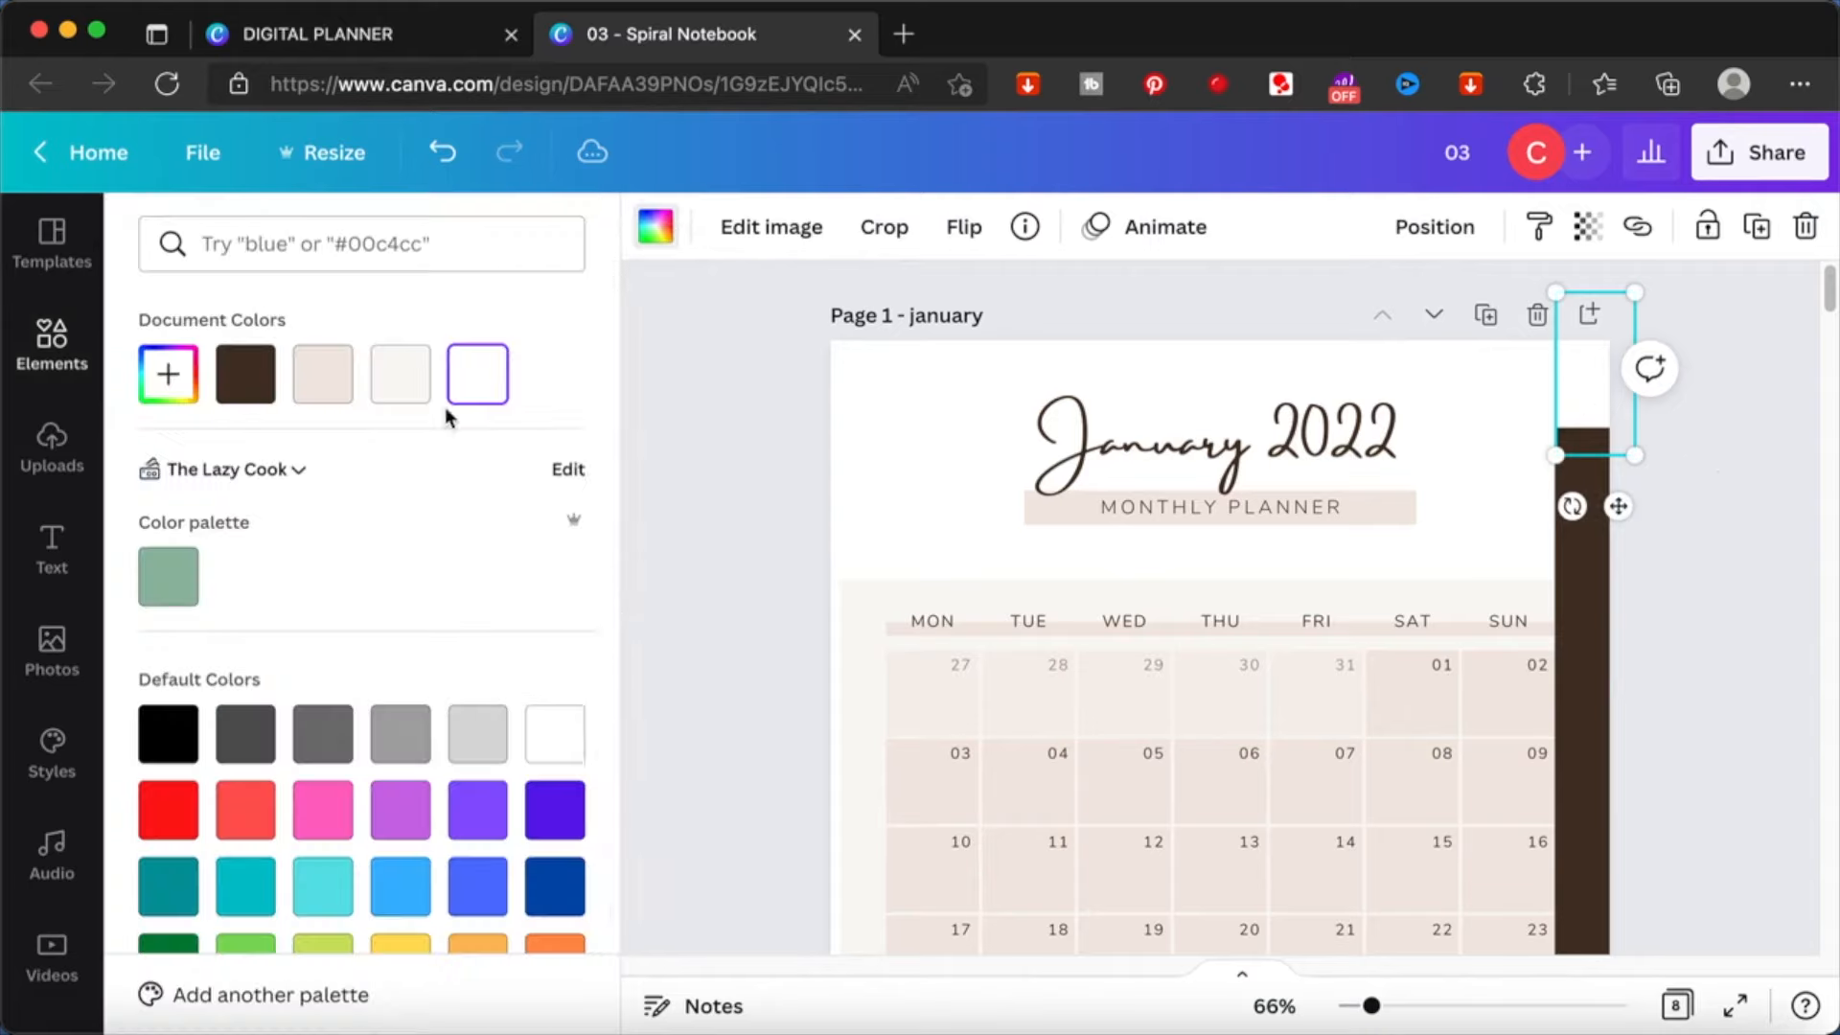
pyautogui.click(345, 385)
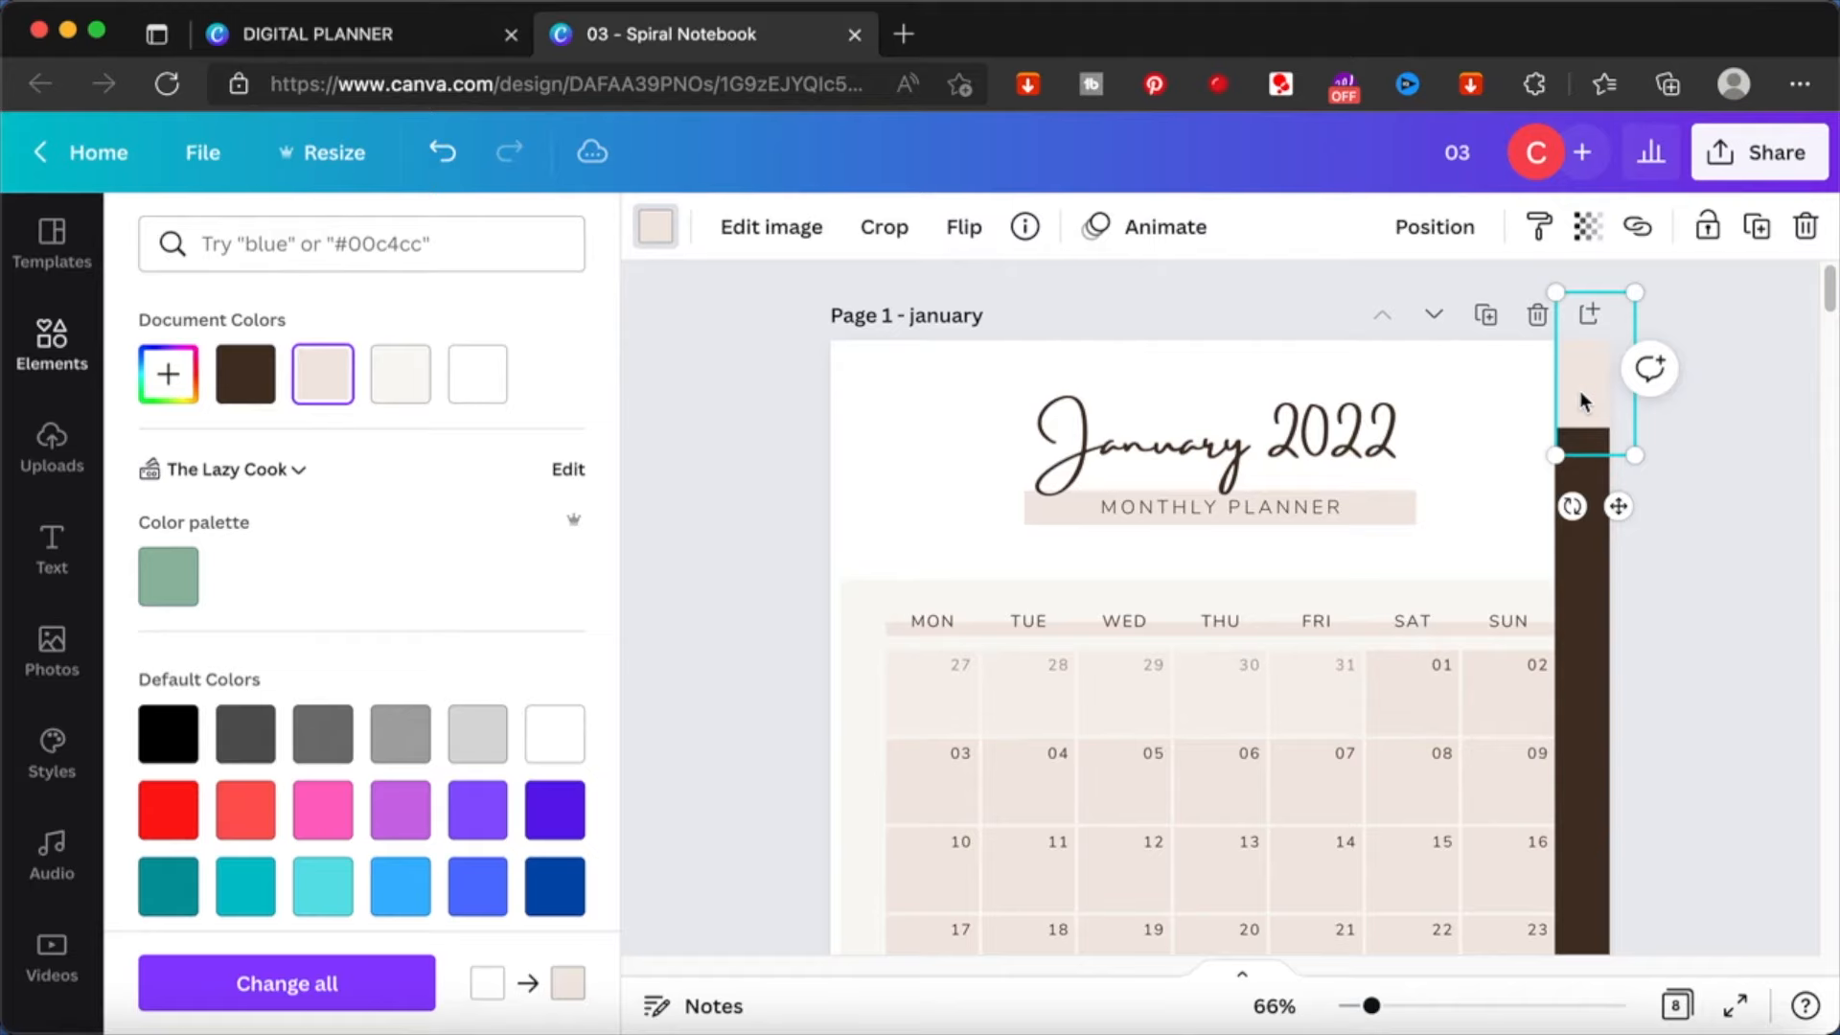
# - Duplicate the beige tab and stack three copies down the brown strip directly below the first tab
pyautogui.press('super+d')
pyautogui.moveTo(1608, 425); pyautogui.dragTo(1585, 474)
pyautogui.press('super+d')
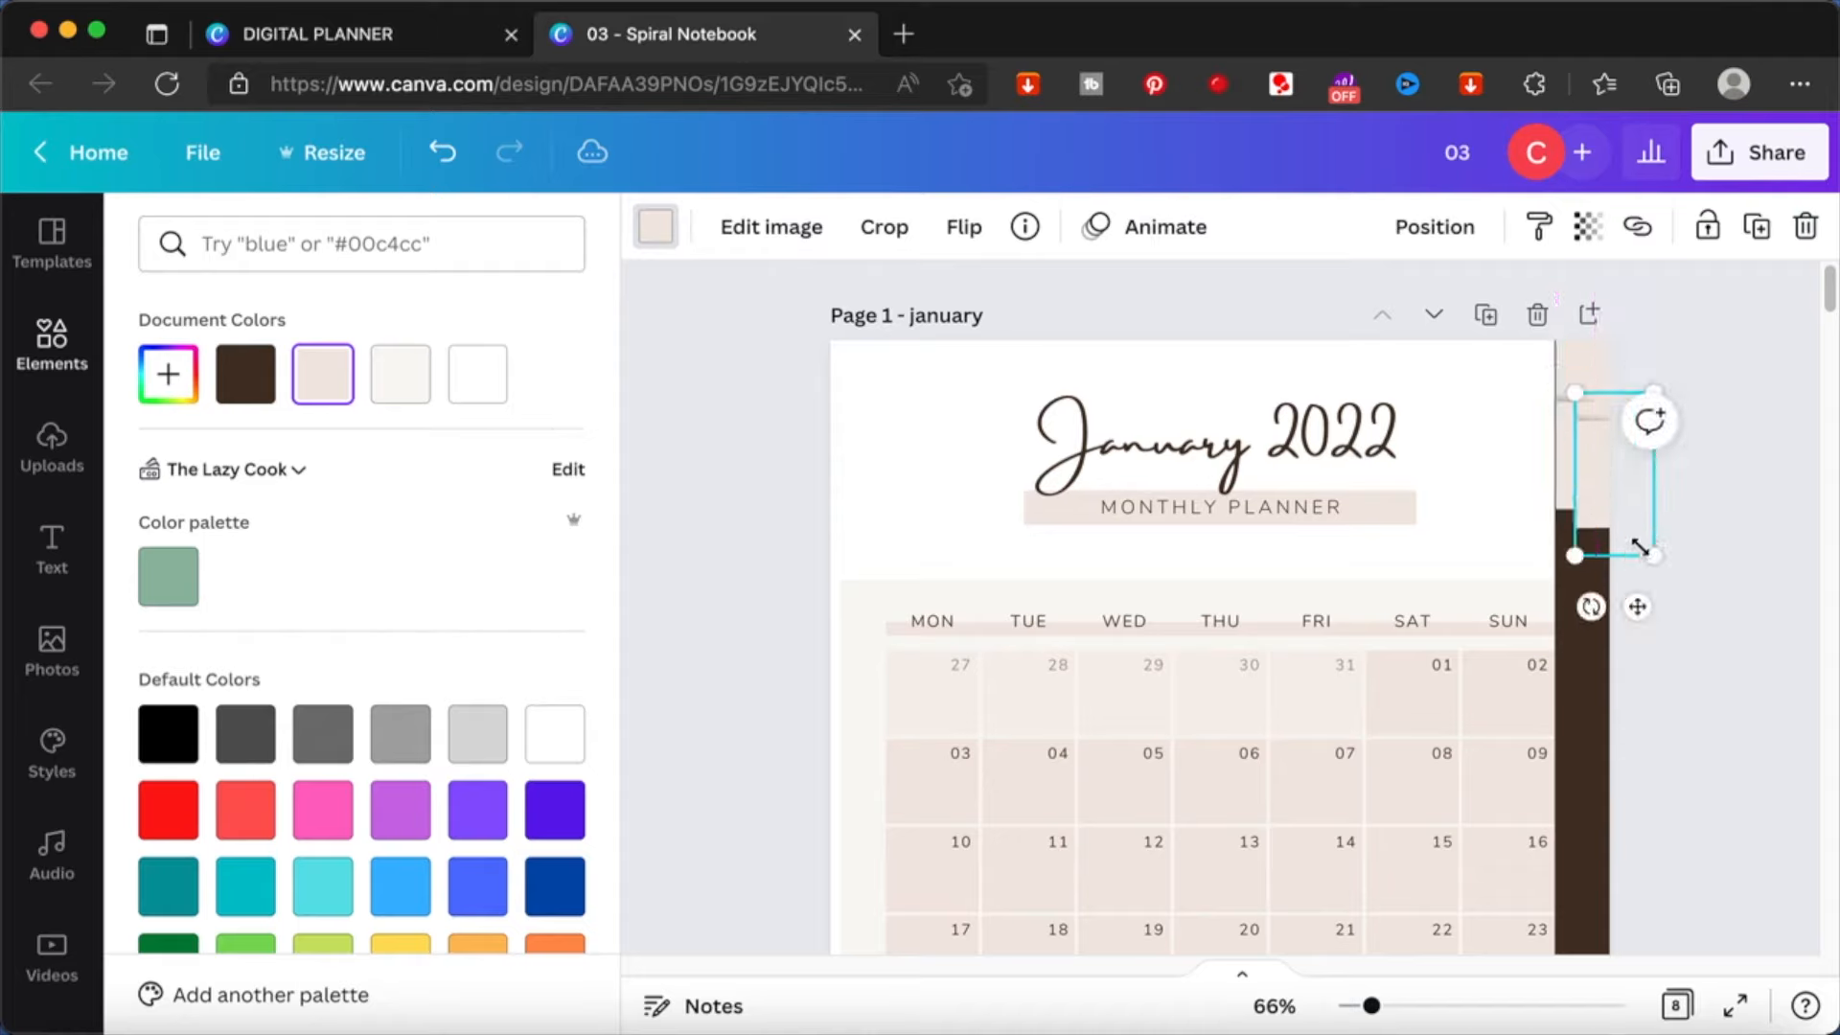
pyautogui.moveTo(1589, 470); pyautogui.dragTo(1573, 525)
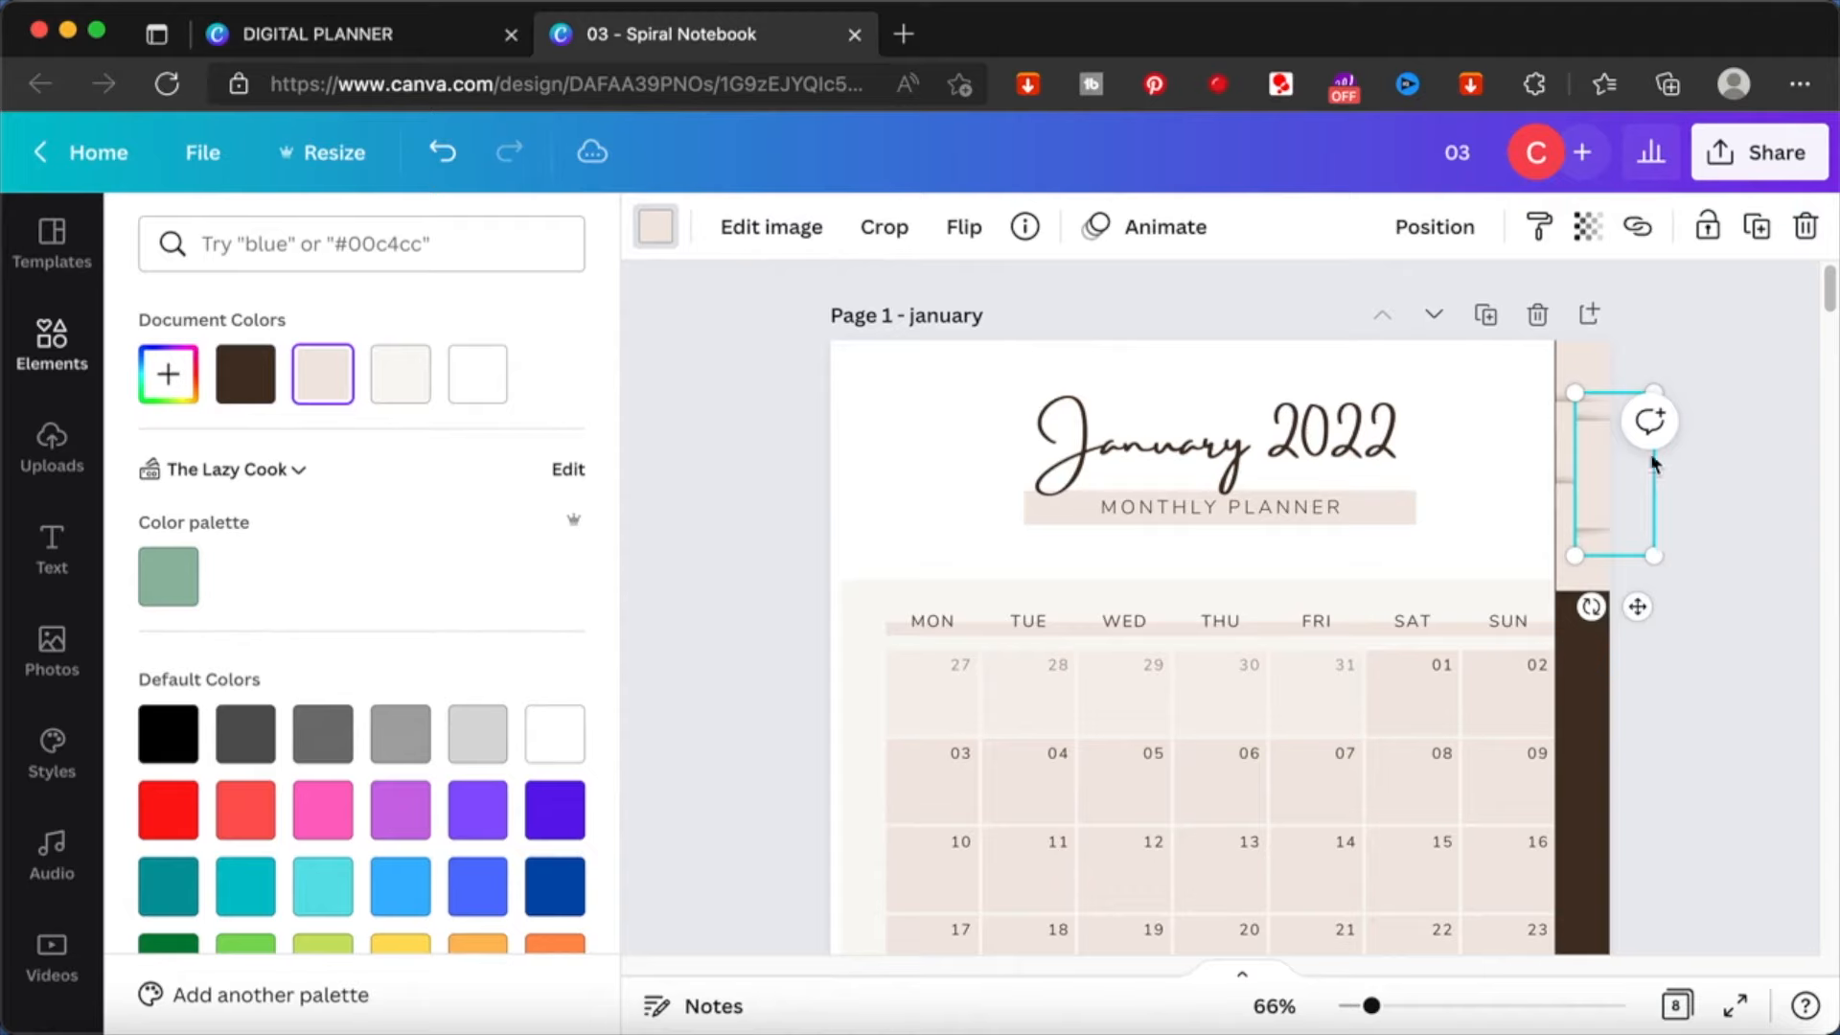
pyautogui.moveTo(1579, 517); pyautogui.dragTo(1580, 594)
pyautogui.scroll(-2, 1703, 599)
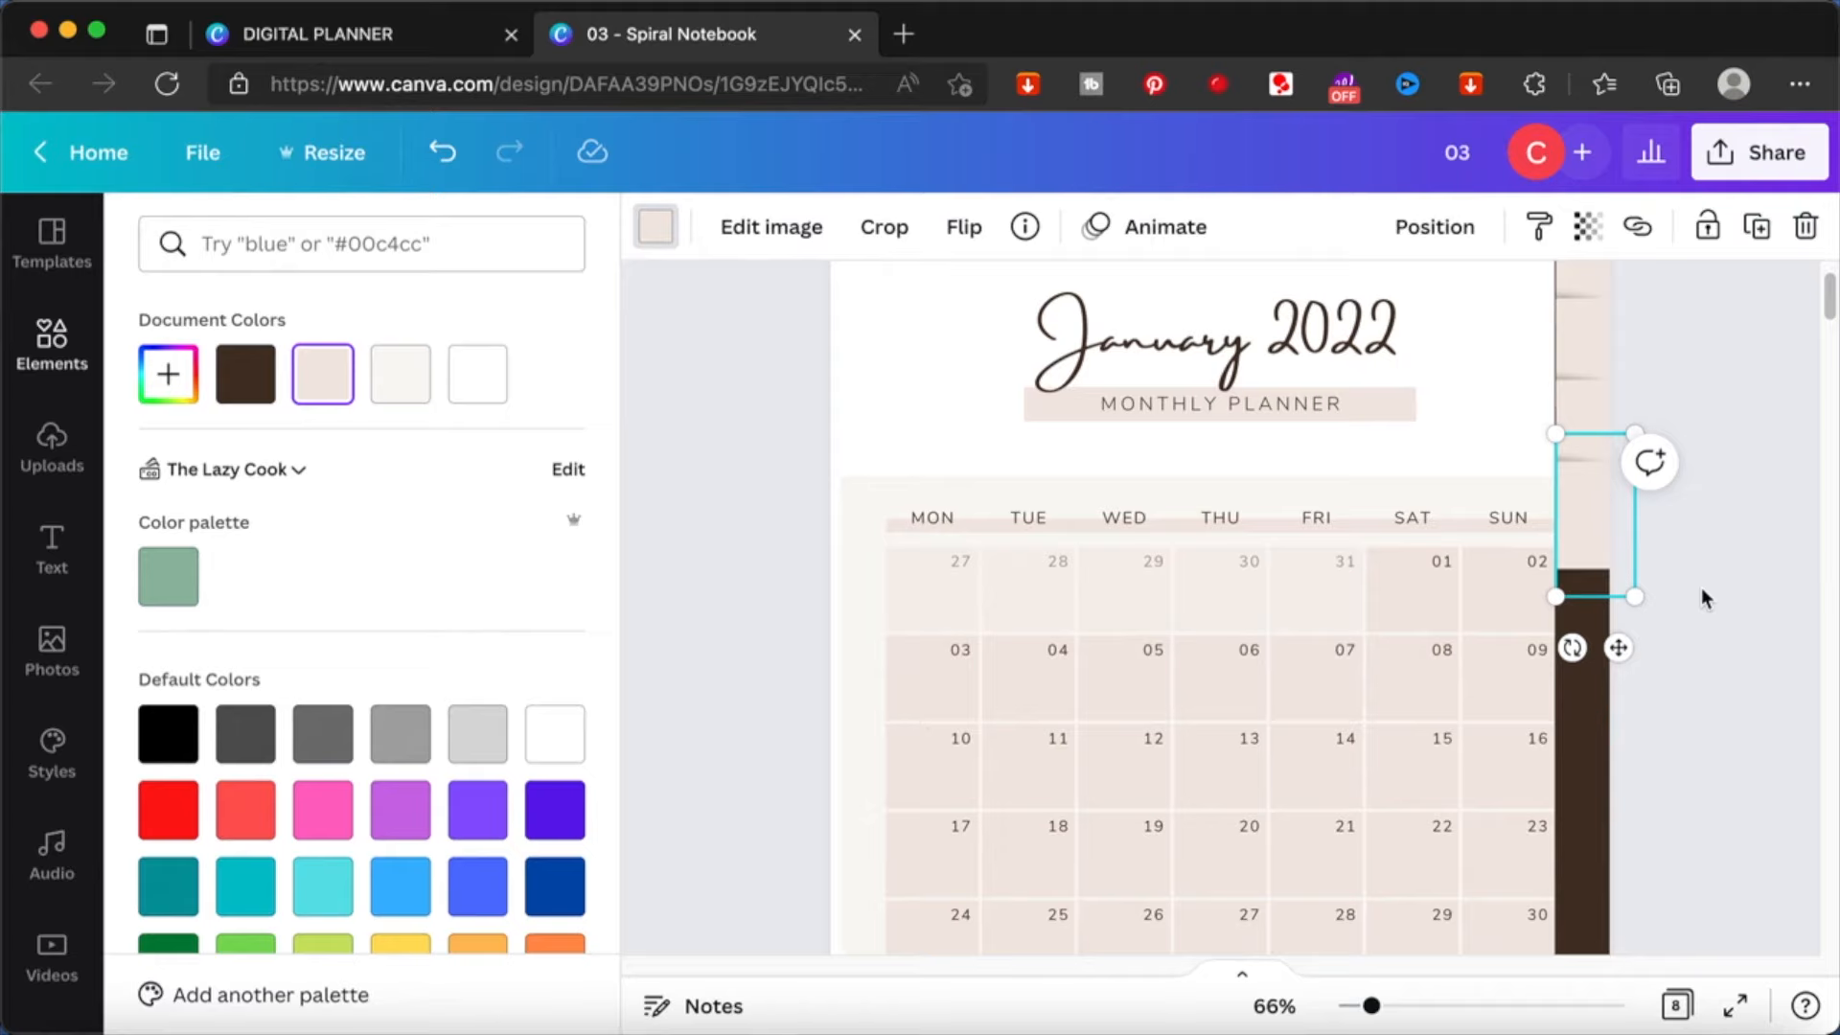
# - Add three more copies of the beige tab and continue the stack down the brown strip
pyautogui.press('super+z')
pyautogui.moveTo(1589, 361); pyautogui.dragTo(1570, 571)
pyautogui.press('super+v')
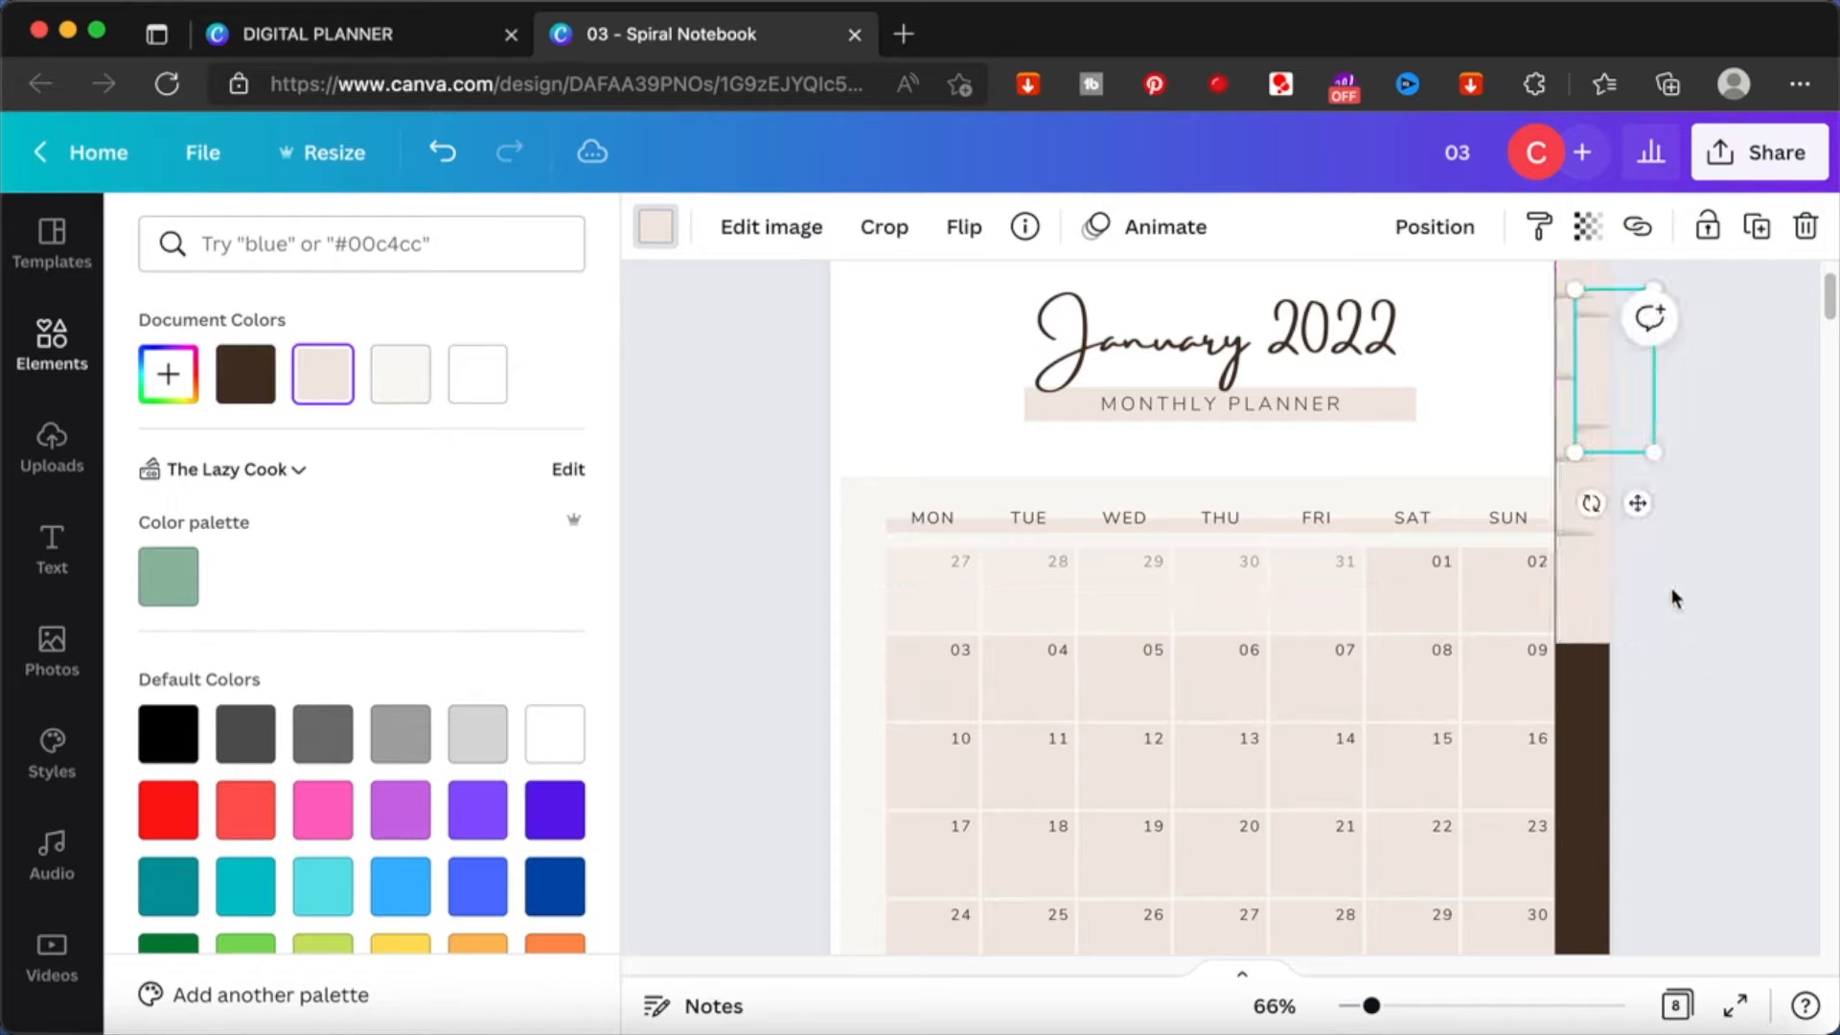
pyautogui.moveTo(1610, 365); pyautogui.dragTo(1587, 653)
pyautogui.press('super+v')
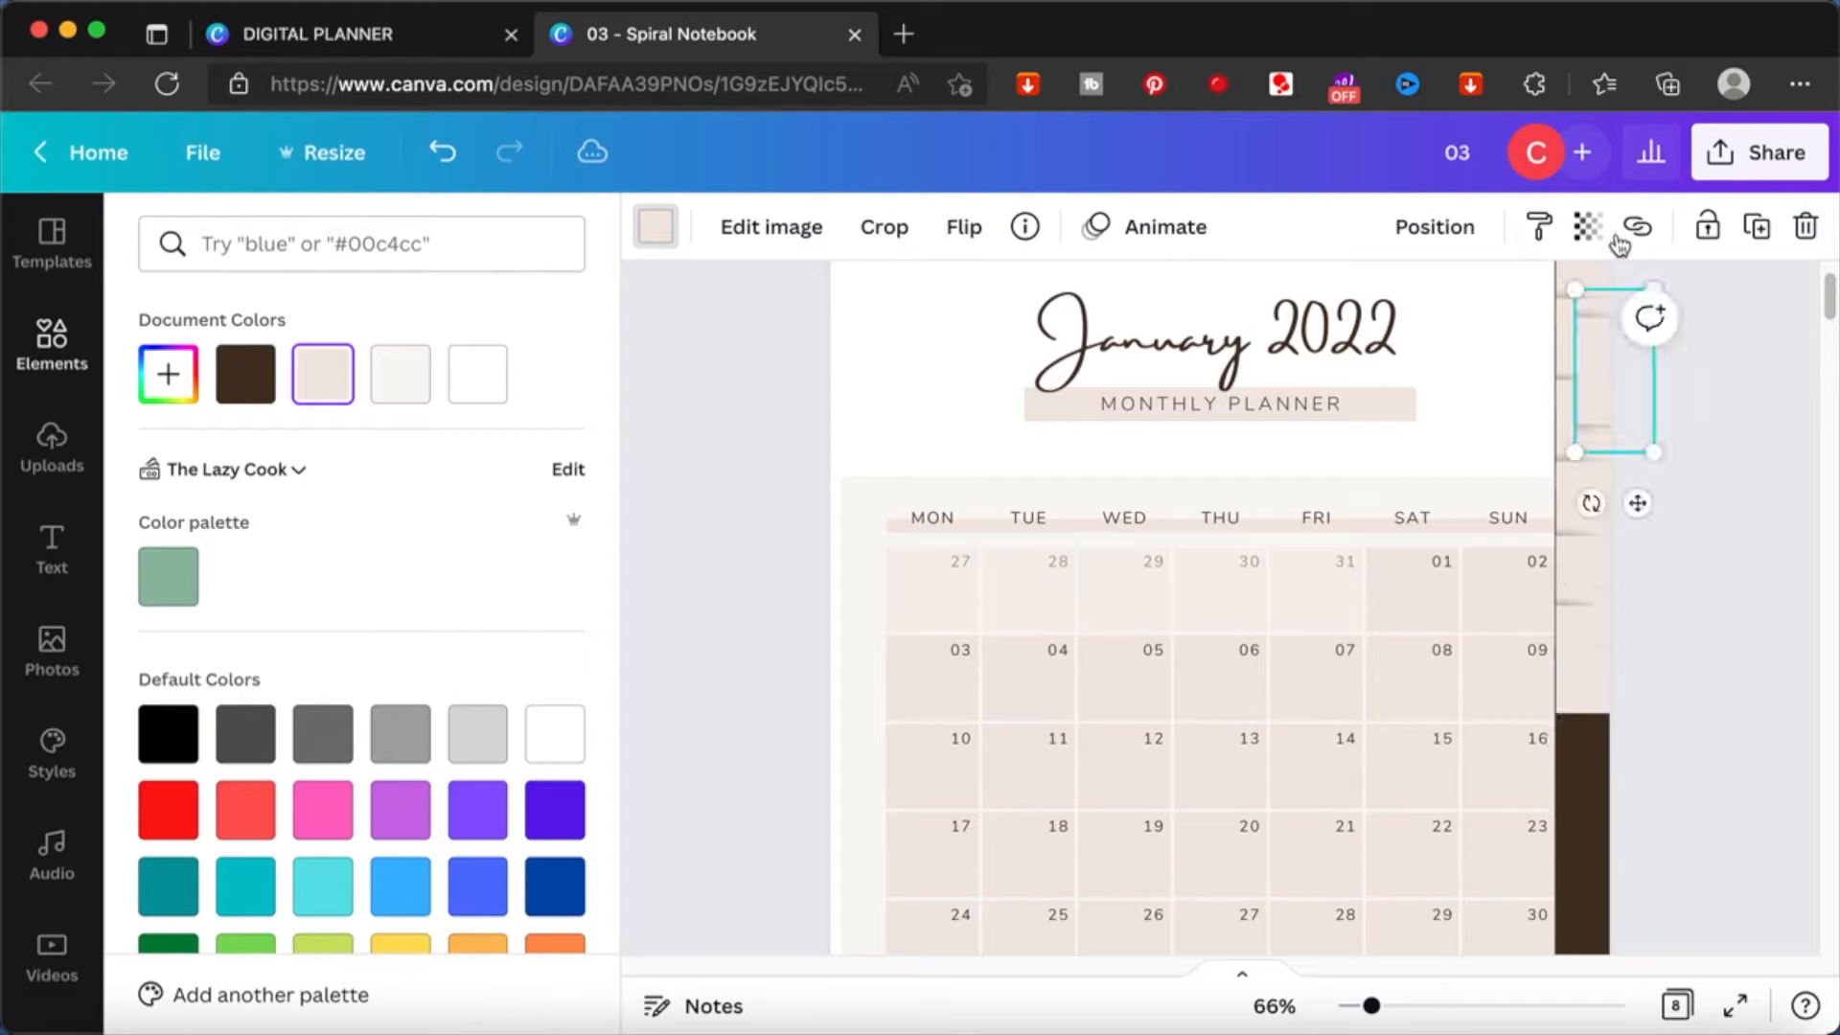
pyautogui.moveTo(1599, 363); pyautogui.dragTo(1579, 720)
pyautogui.click(1744, 575)
pyautogui.scroll(1, 1744, 575)
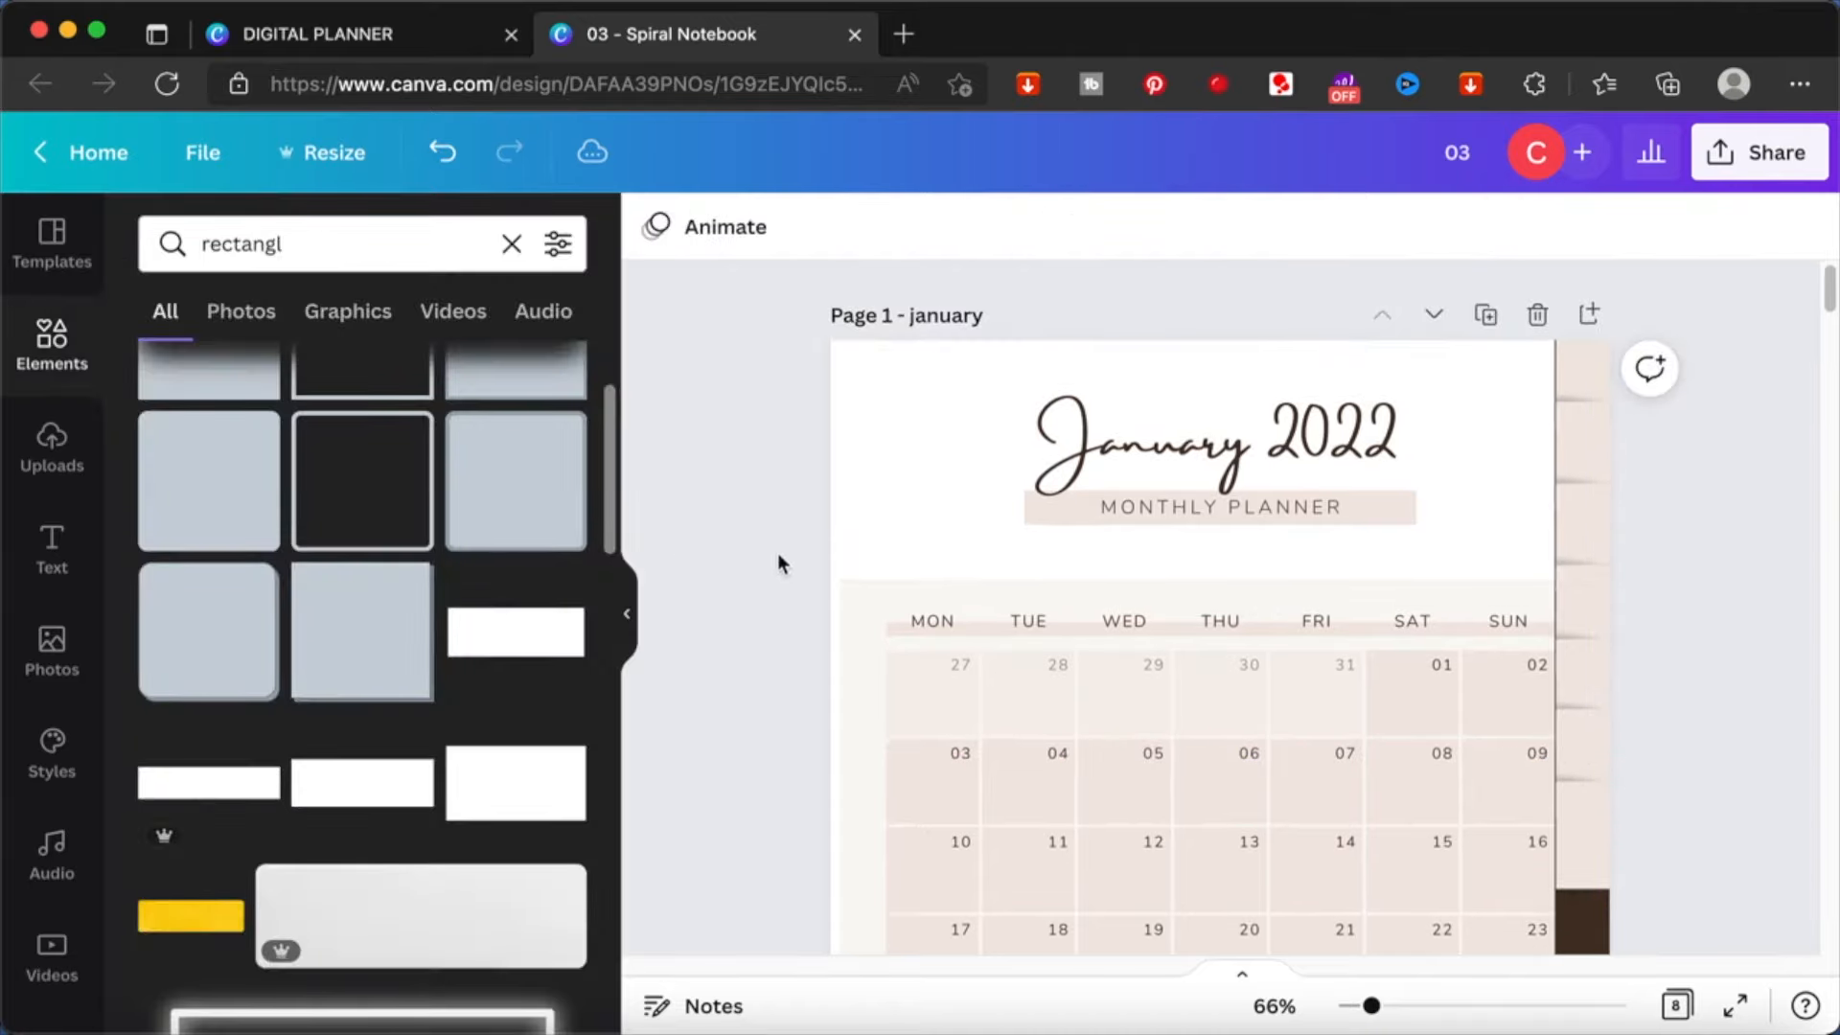
# - Add a narrow body text box near the January title and enter JAN with one letter per line
pyautogui.click(52, 546)
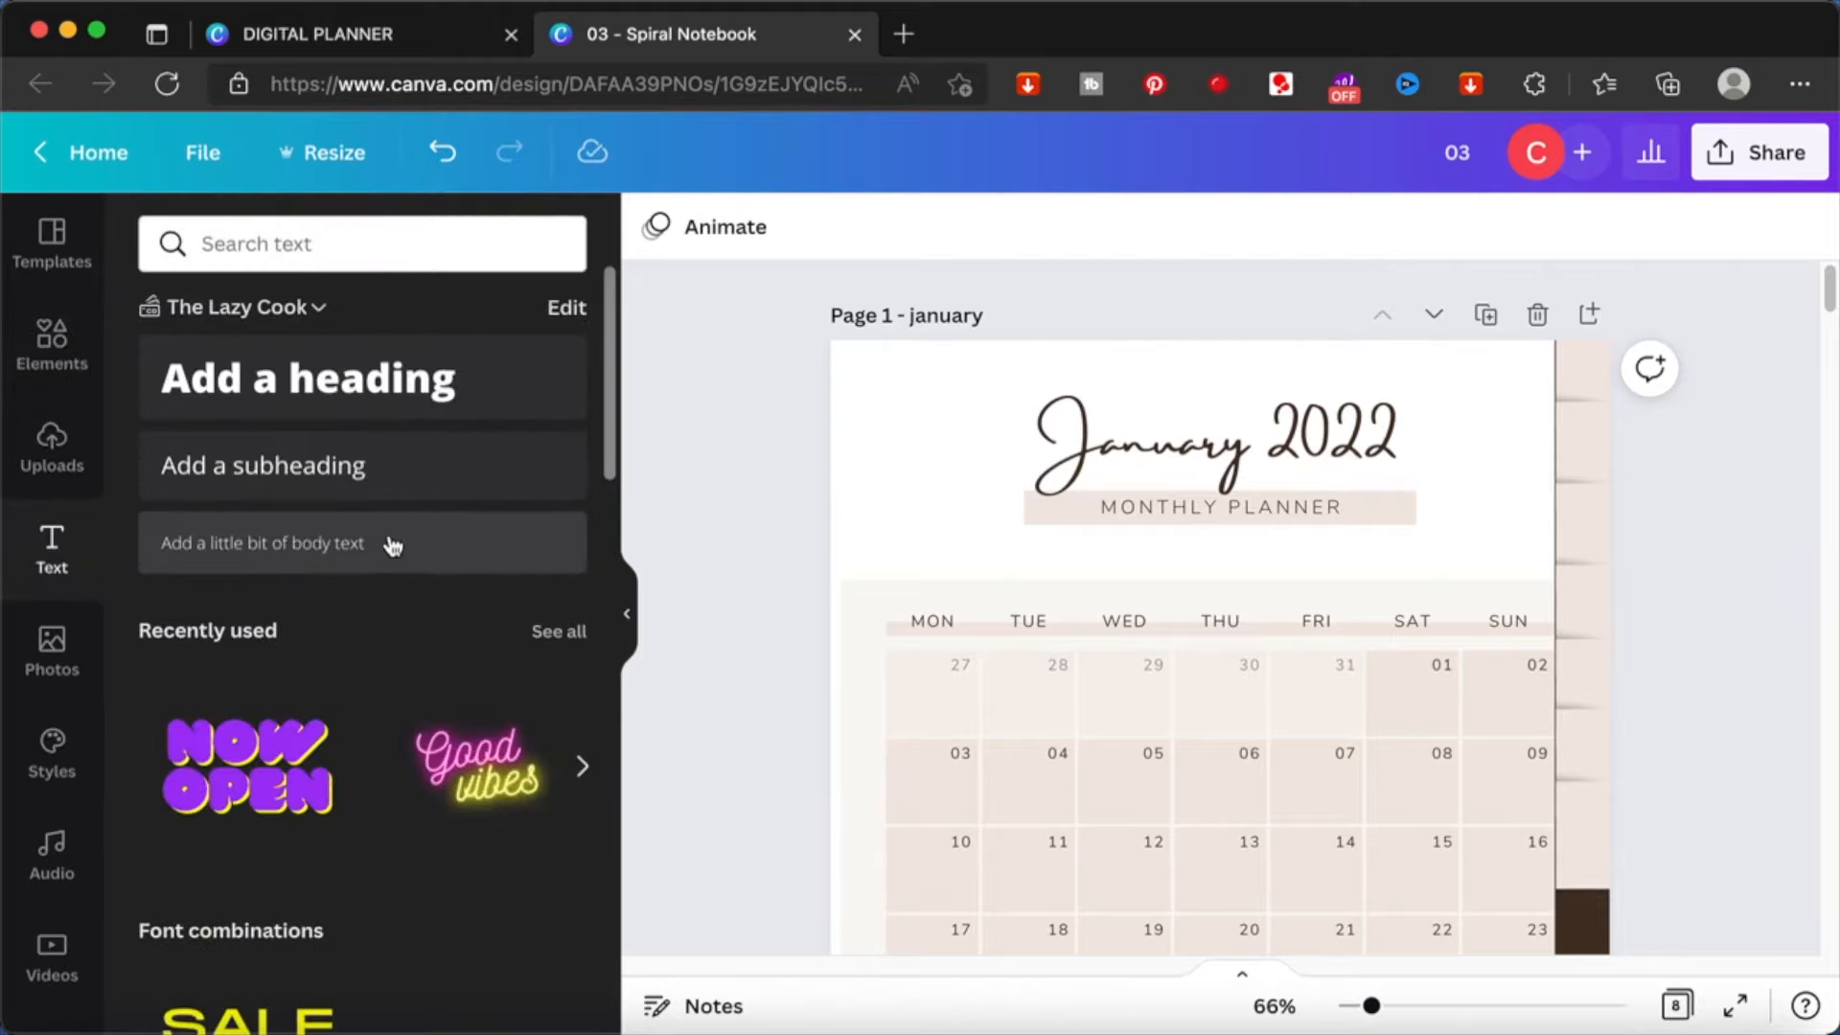
pyautogui.click(386, 545)
pyautogui.moveTo(1244, 714); pyautogui.dragTo(1541, 443)
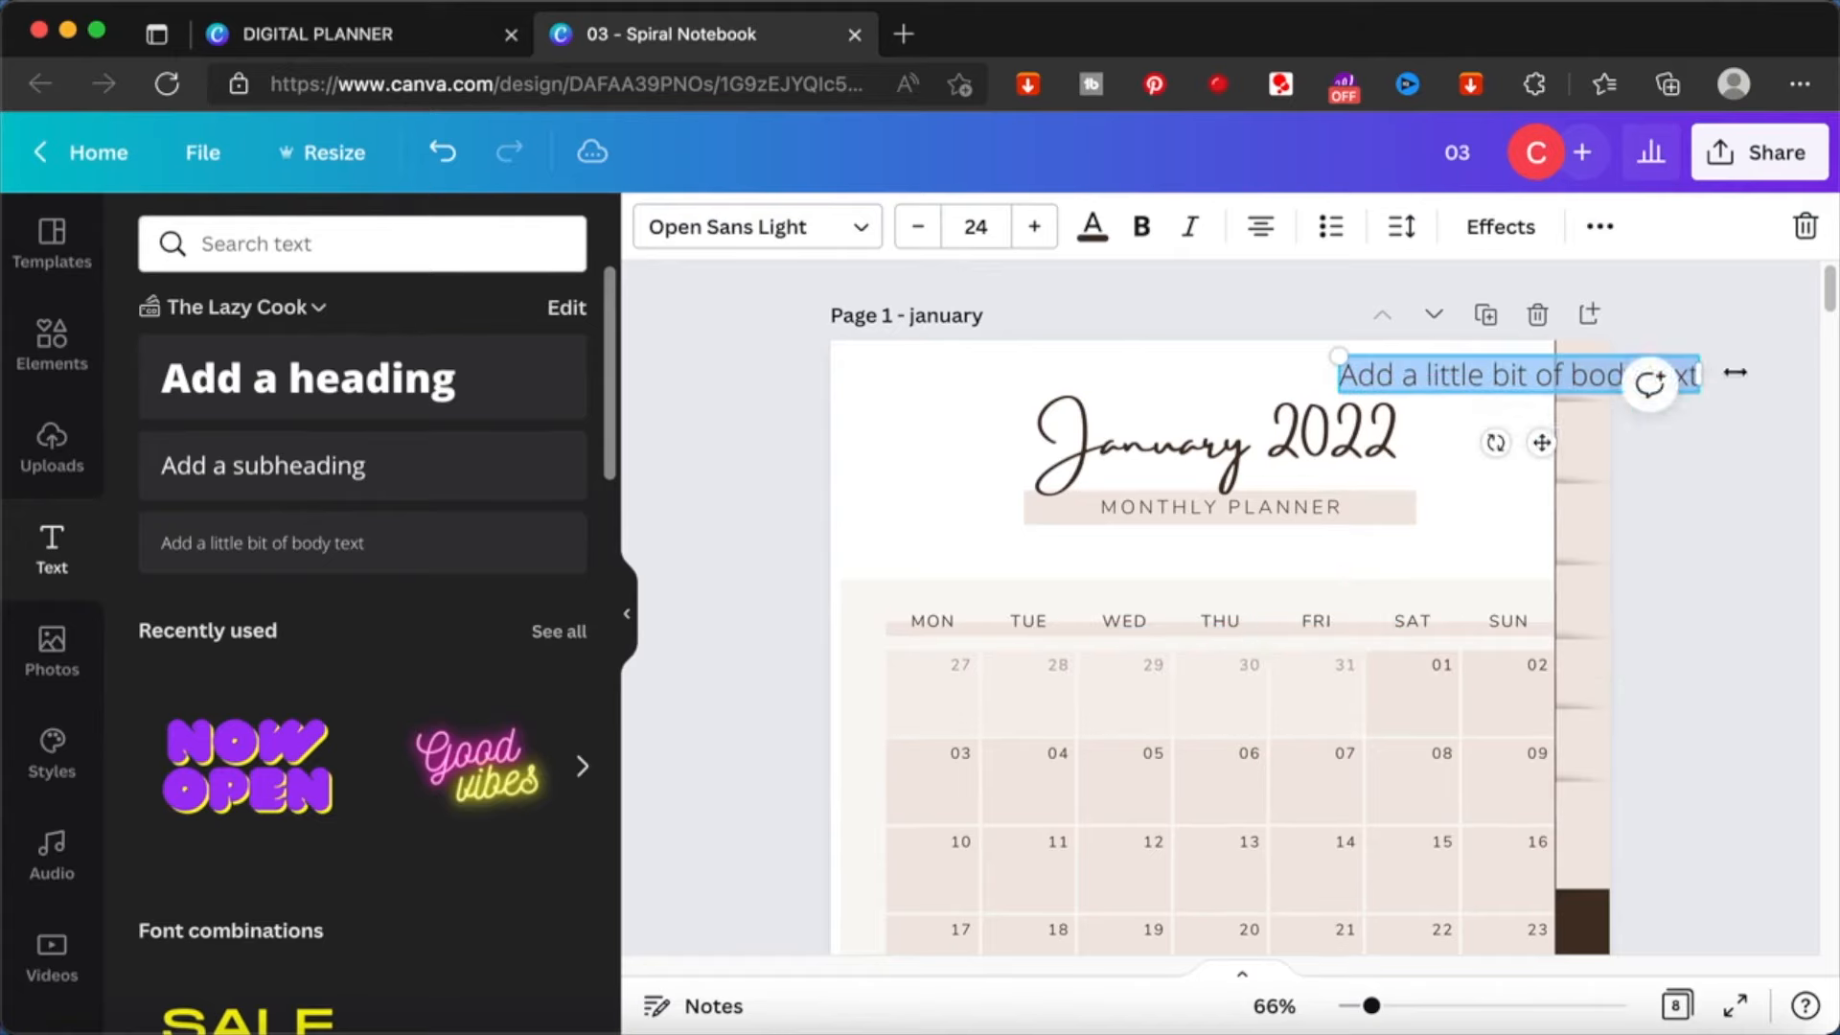
pyautogui.moveTo(1704, 376); pyautogui.dragTo(1365, 401)
pyautogui.write('A')
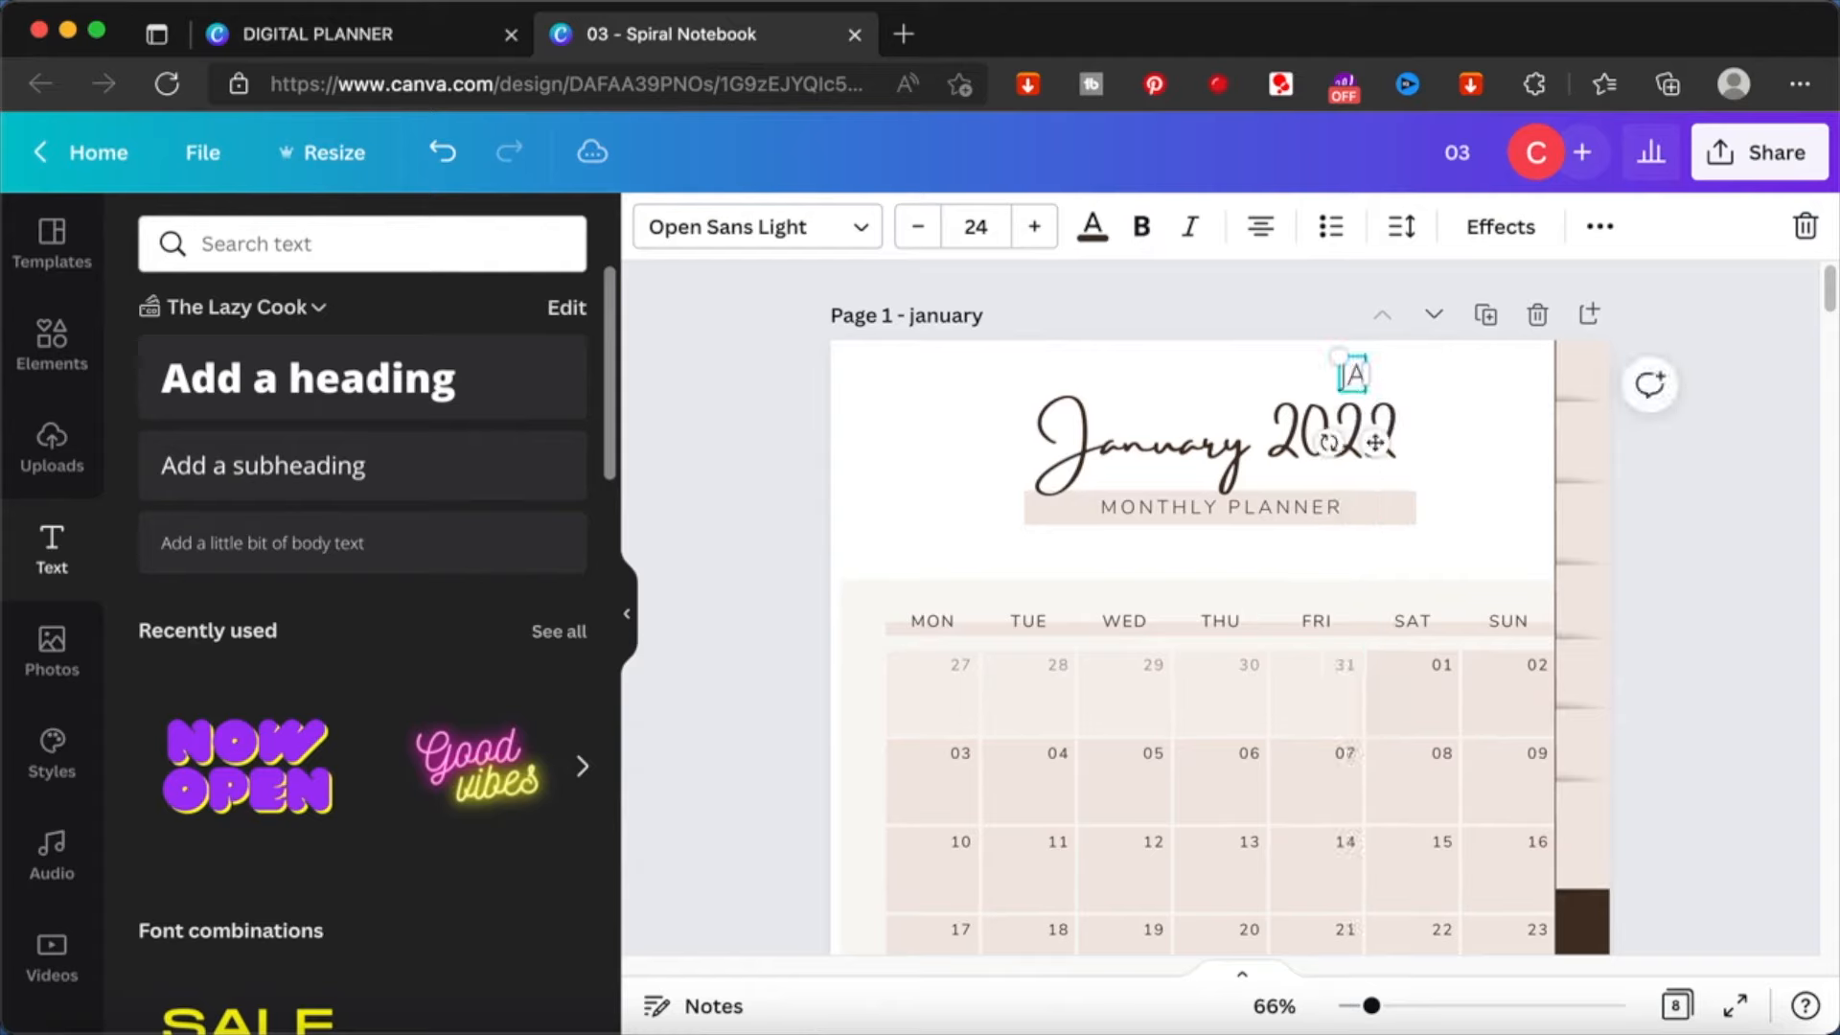
pyautogui.write('N')
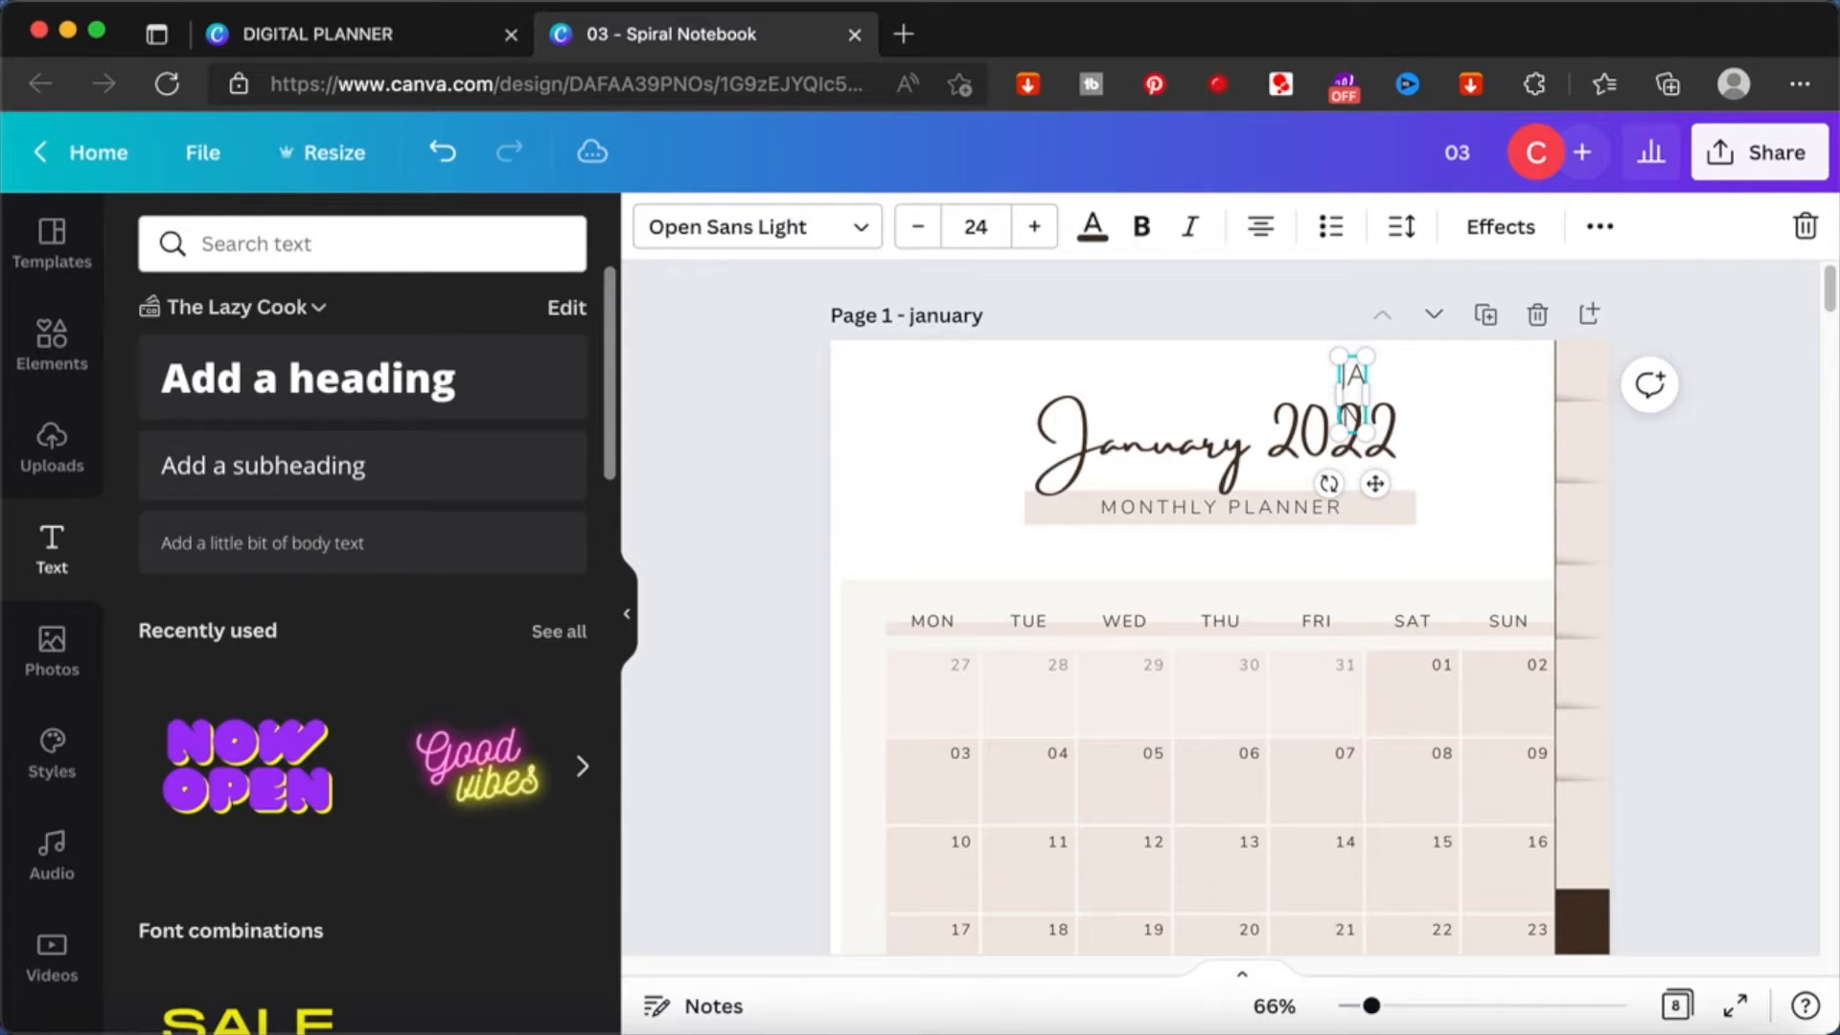
pyautogui.moveTo(1368, 390); pyautogui.dragTo(1360, 394)
# - Set the JAN text size to 22 and move the label onto the uppermost beige tab
pyautogui.click(922, 227)
pyautogui.click(922, 227)
pyautogui.click(924, 228)
pyautogui.click(924, 228)
pyautogui.click(924, 228)
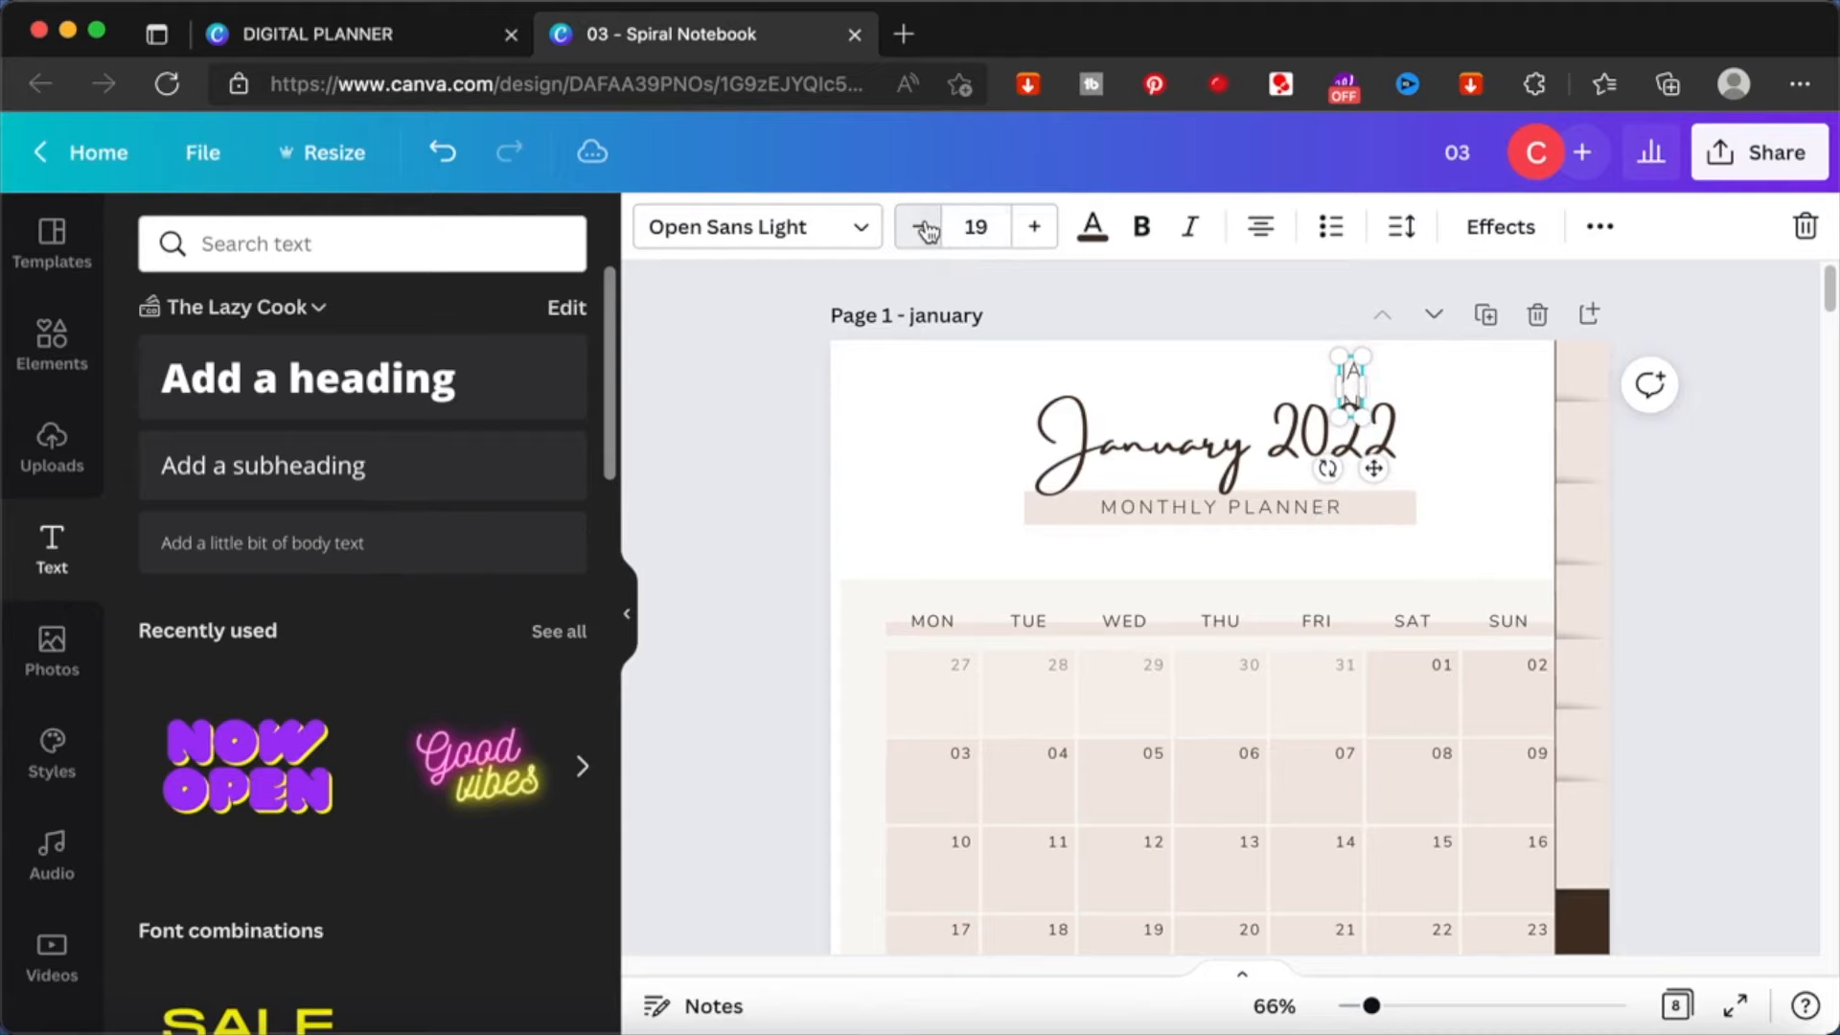
pyautogui.click(1034, 228)
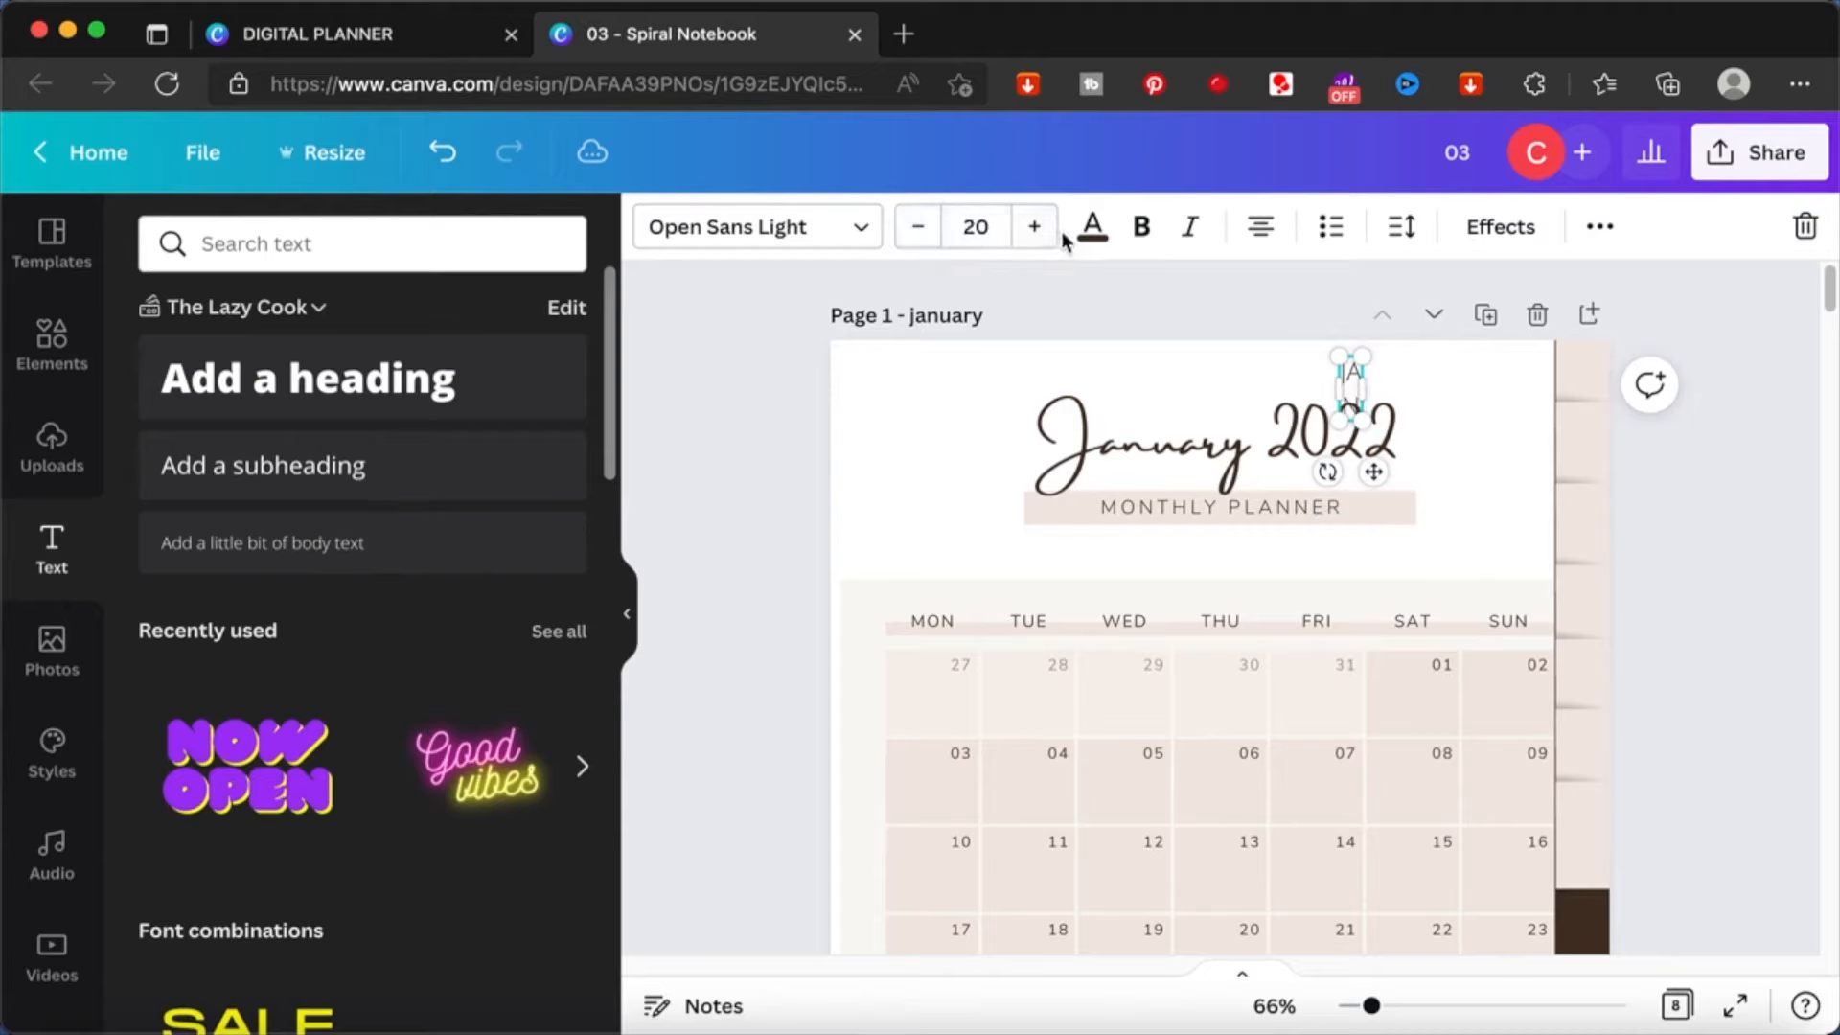
pyautogui.click(1047, 234)
pyautogui.click(1048, 236)
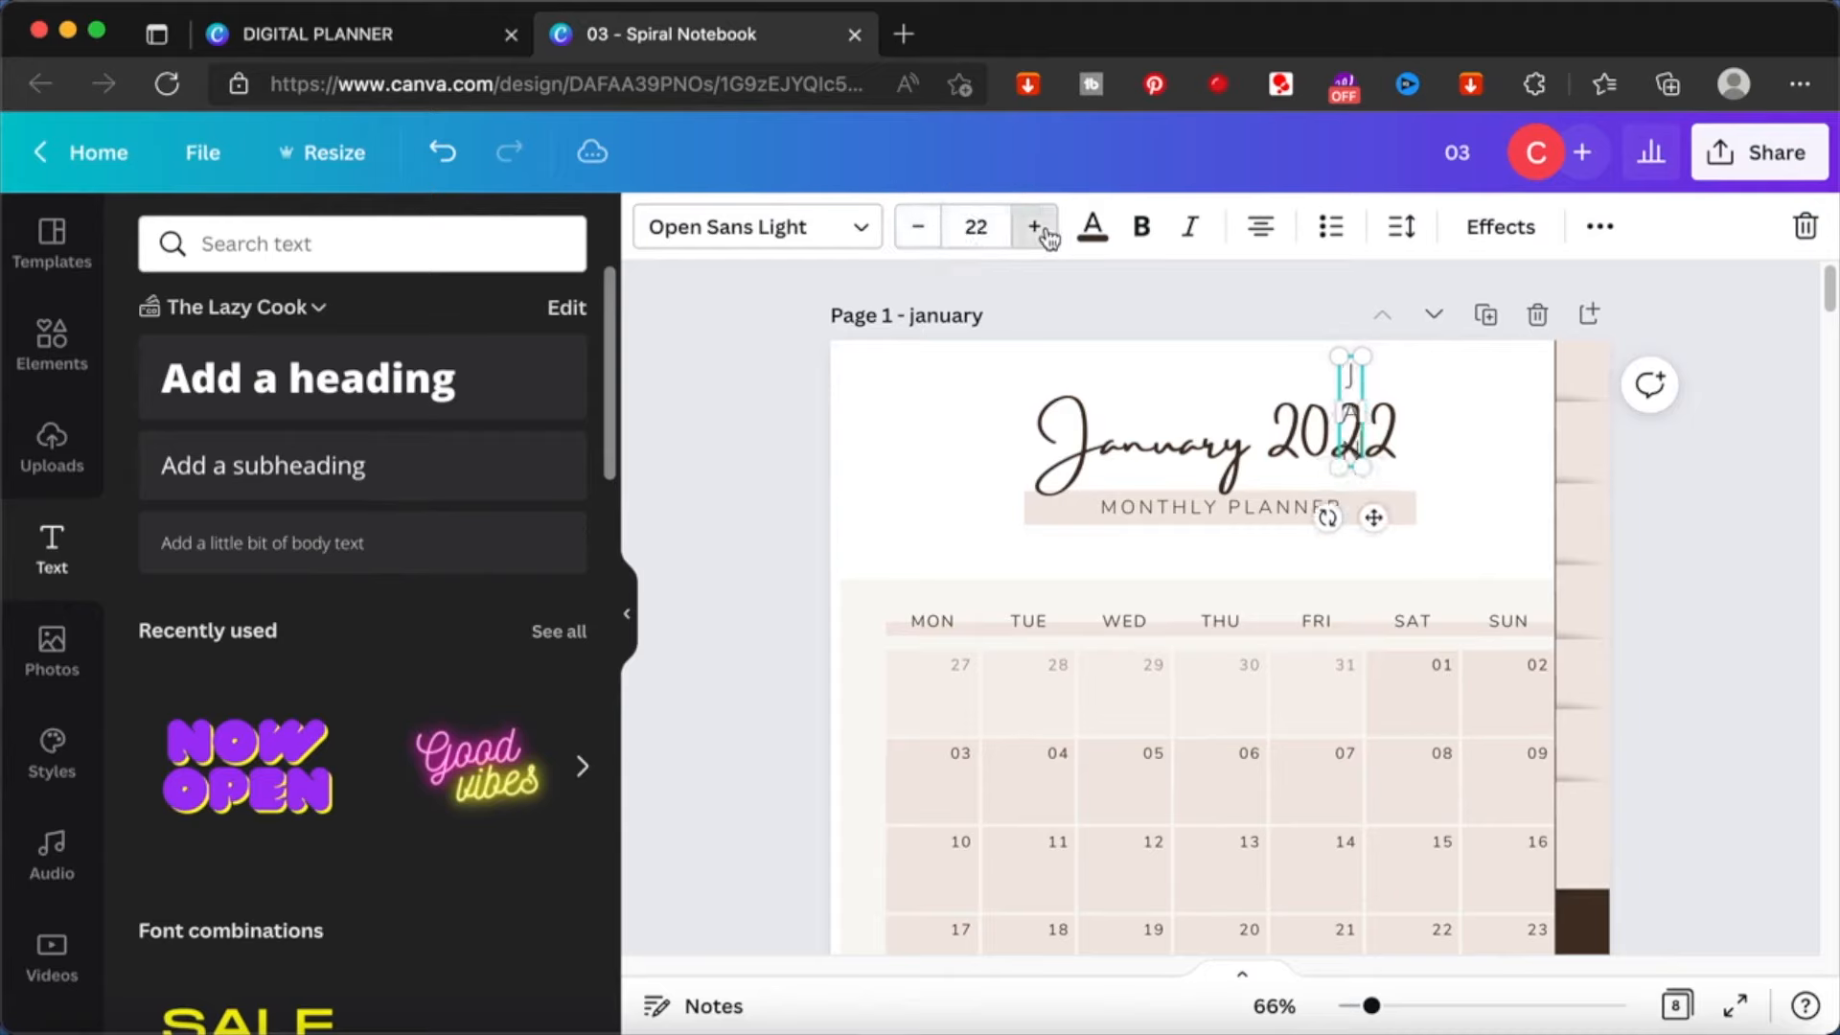
pyautogui.moveTo(1373, 517); pyautogui.dragTo(1590, 498)
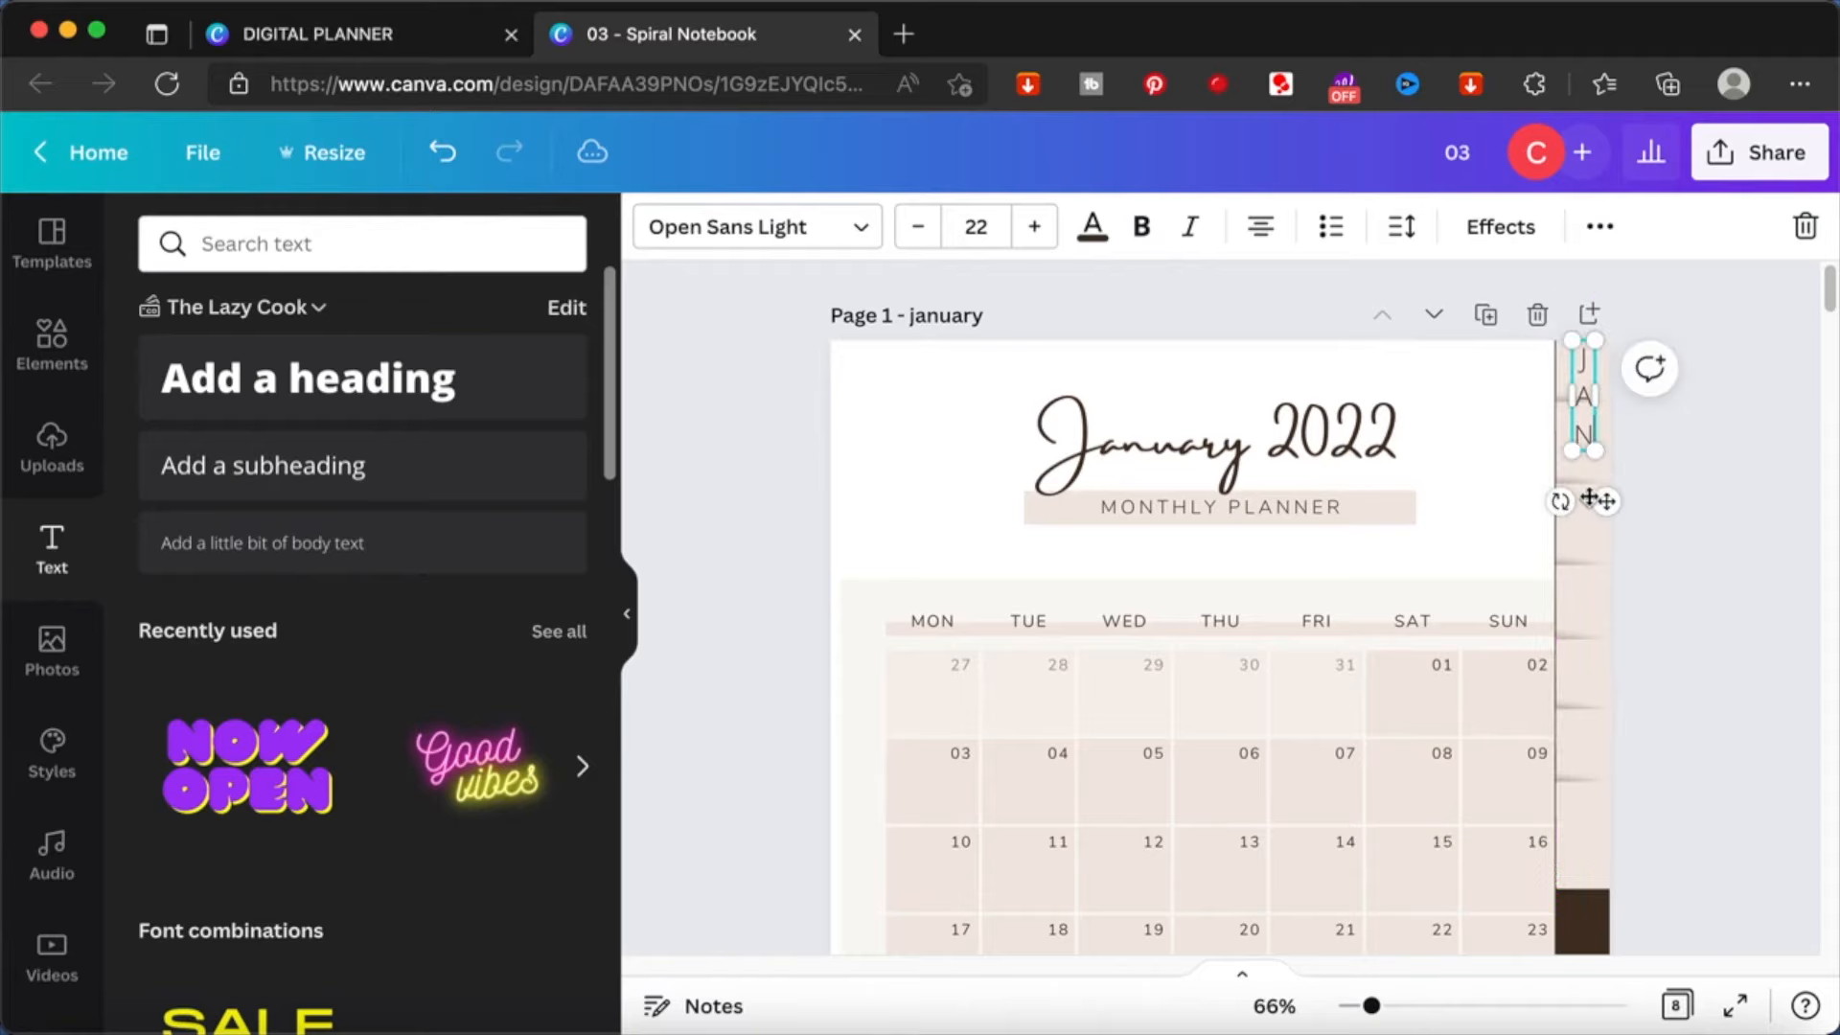
# - Reduce the line spacing of the stacked JAN label
pyautogui.click(1600, 227)
pyautogui.click(1399, 230)
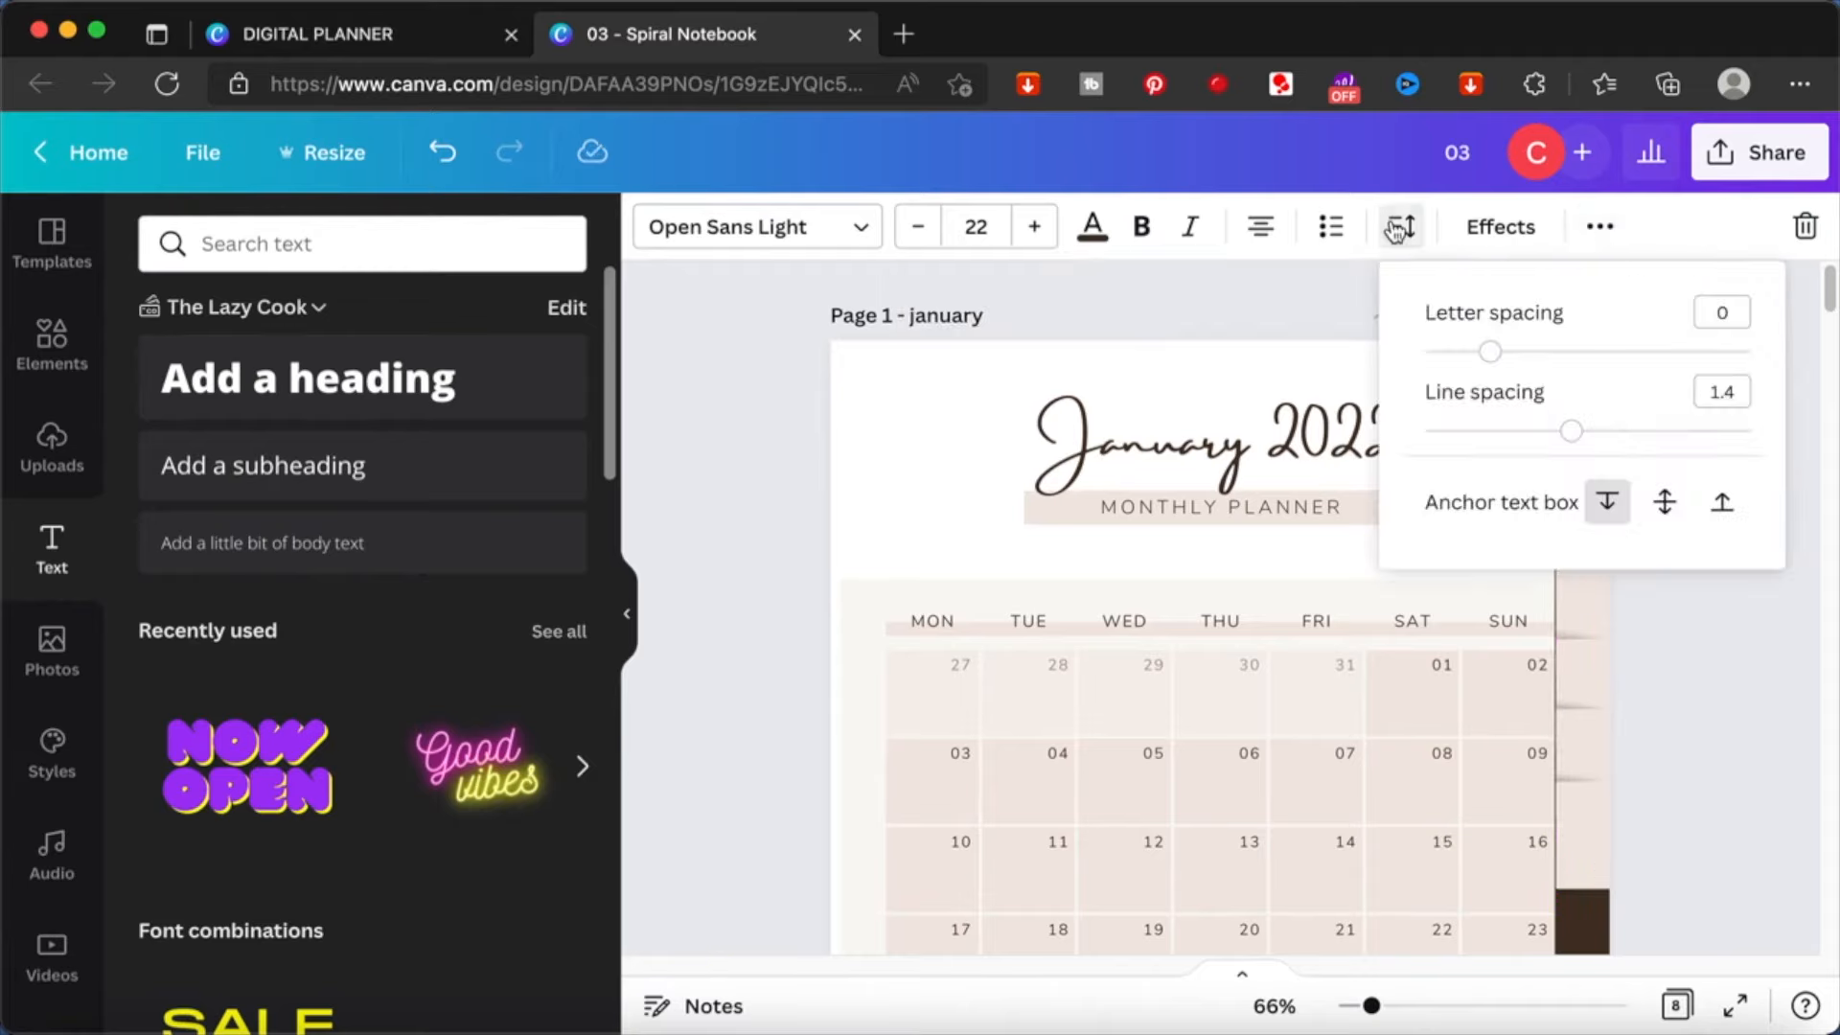
pyautogui.moveTo(1571, 441); pyautogui.dragTo(1518, 440)
pyautogui.click(1679, 652)
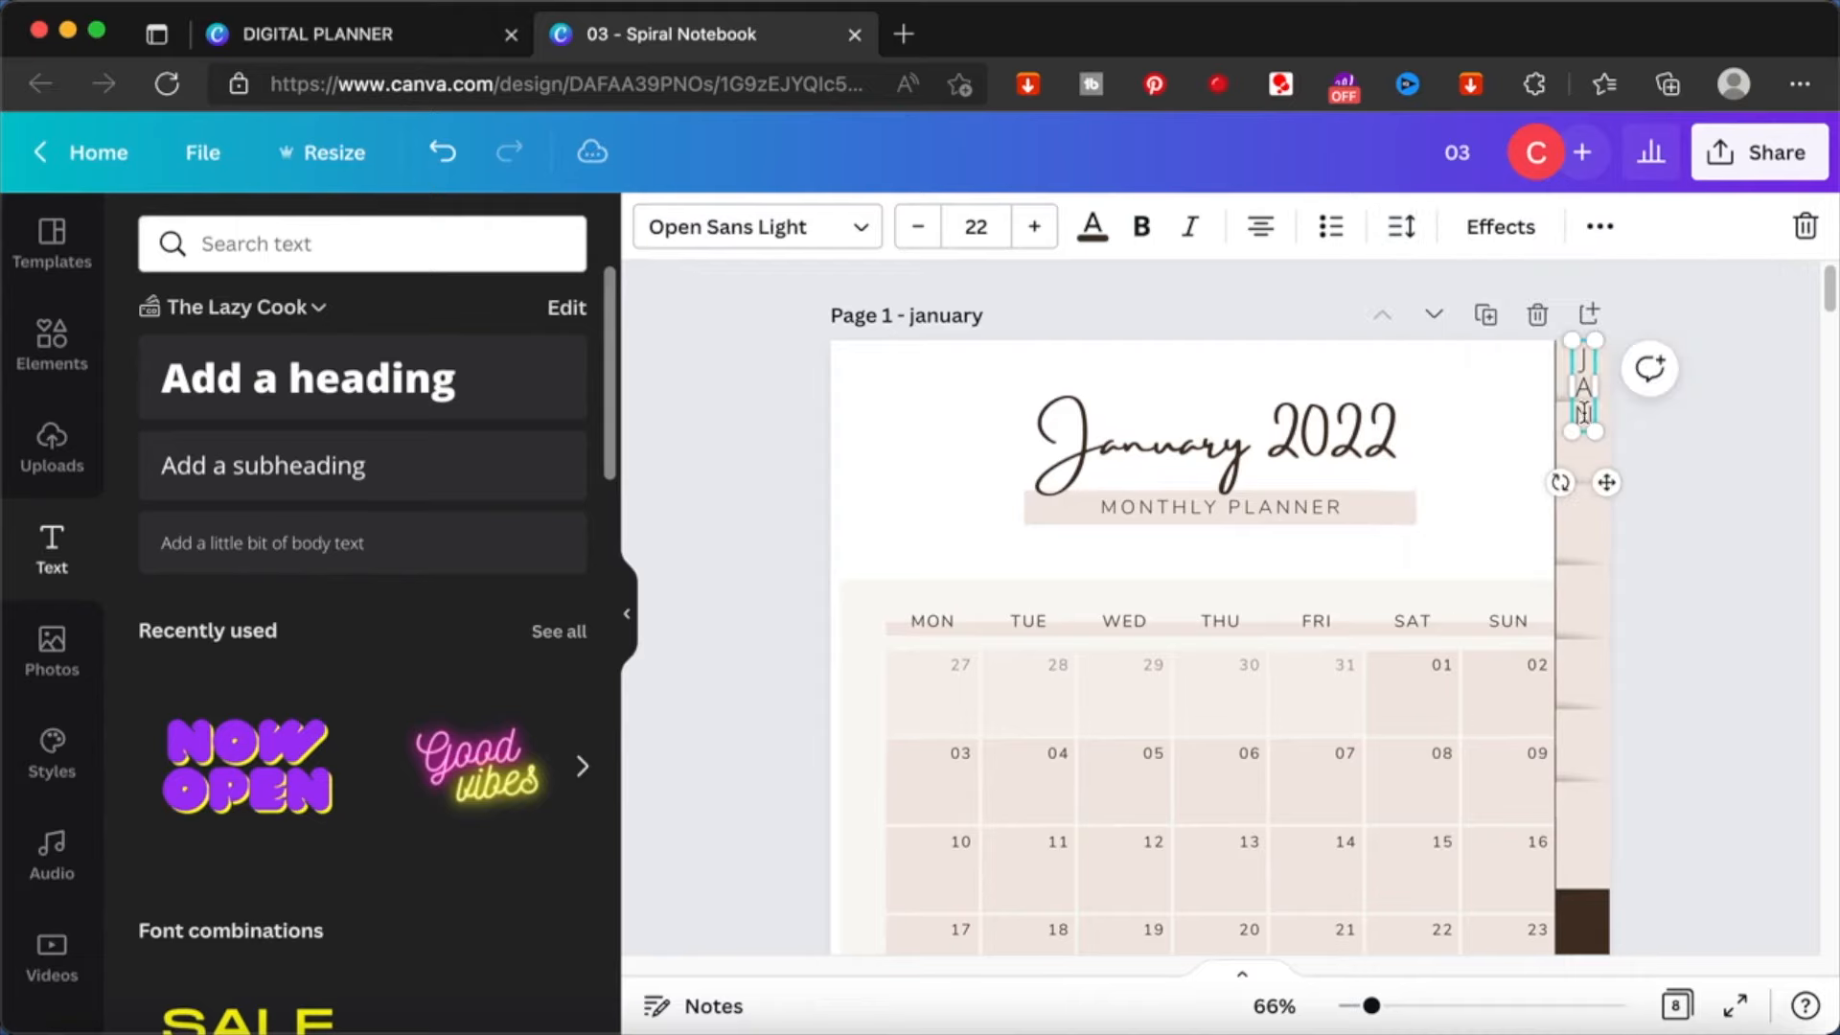
# - Reduce the JAN text size to 15 and fit the label on one line within the uppermost tab
pyautogui.click(918, 227)
pyautogui.click(918, 227)
pyautogui.click(920, 230)
pyautogui.click(920, 230)
pyautogui.click(920, 230)
pyautogui.click(920, 230)
pyautogui.click(920, 230)
pyautogui.moveTo(1597, 357)
pyautogui.mouseDown()
pyautogui.moveTo(1615, 359)
pyautogui.moveTo(1580, 376)
pyautogui.mouseUp()
pyautogui.click(1671, 313)
pyautogui.click(1660, 341)
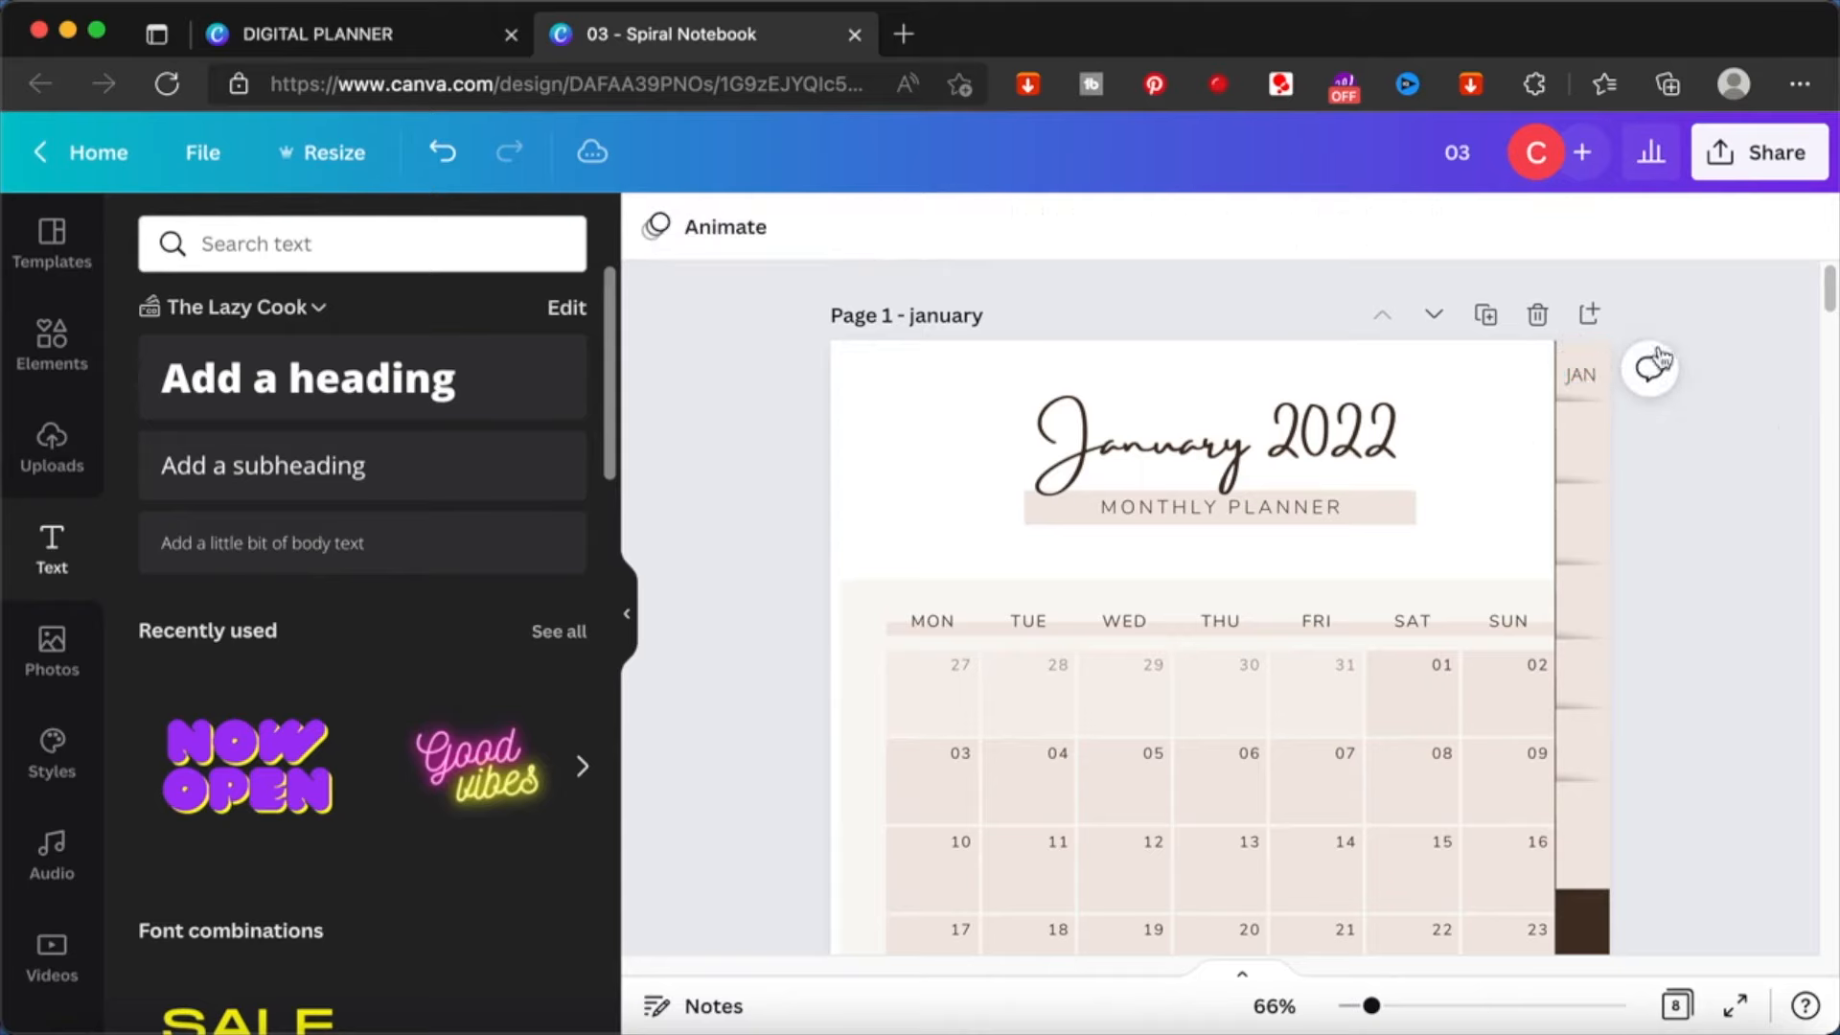
# - Make the JAN label bold and place duplicates of it on the second and third beige tabs
pyautogui.click(1580, 375)
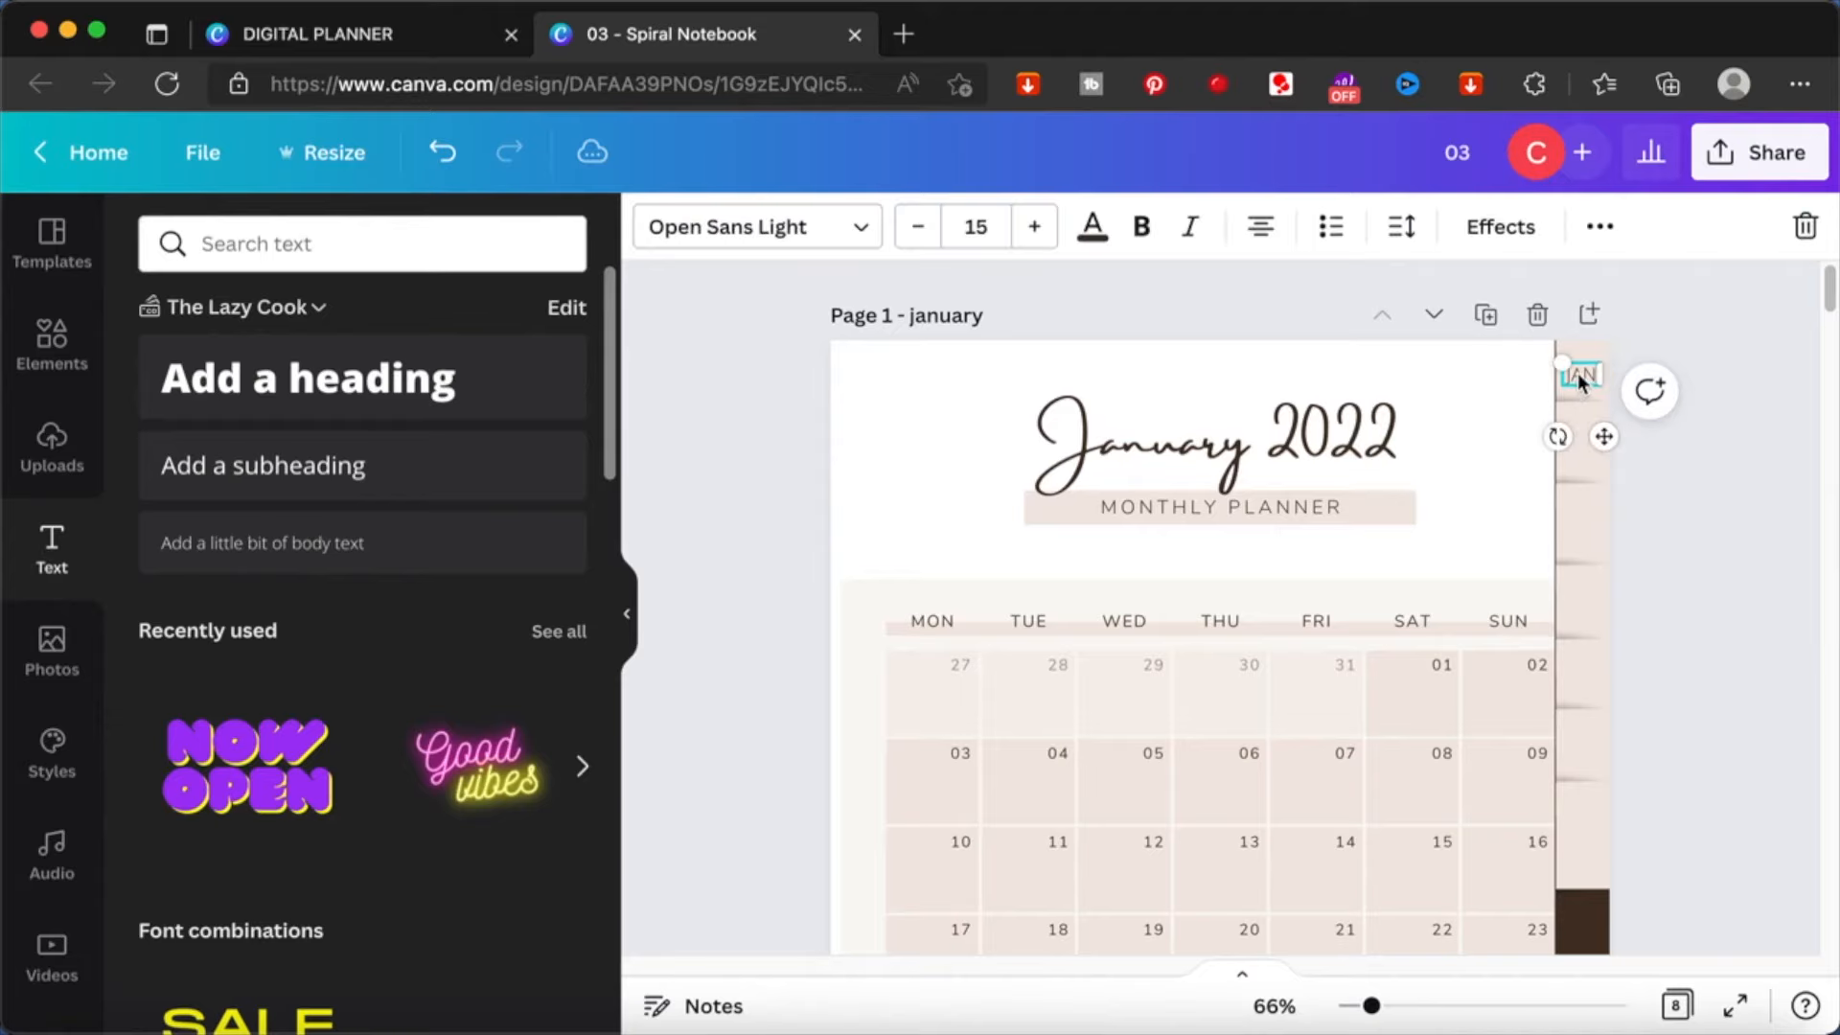
pyautogui.click(1735, 347)
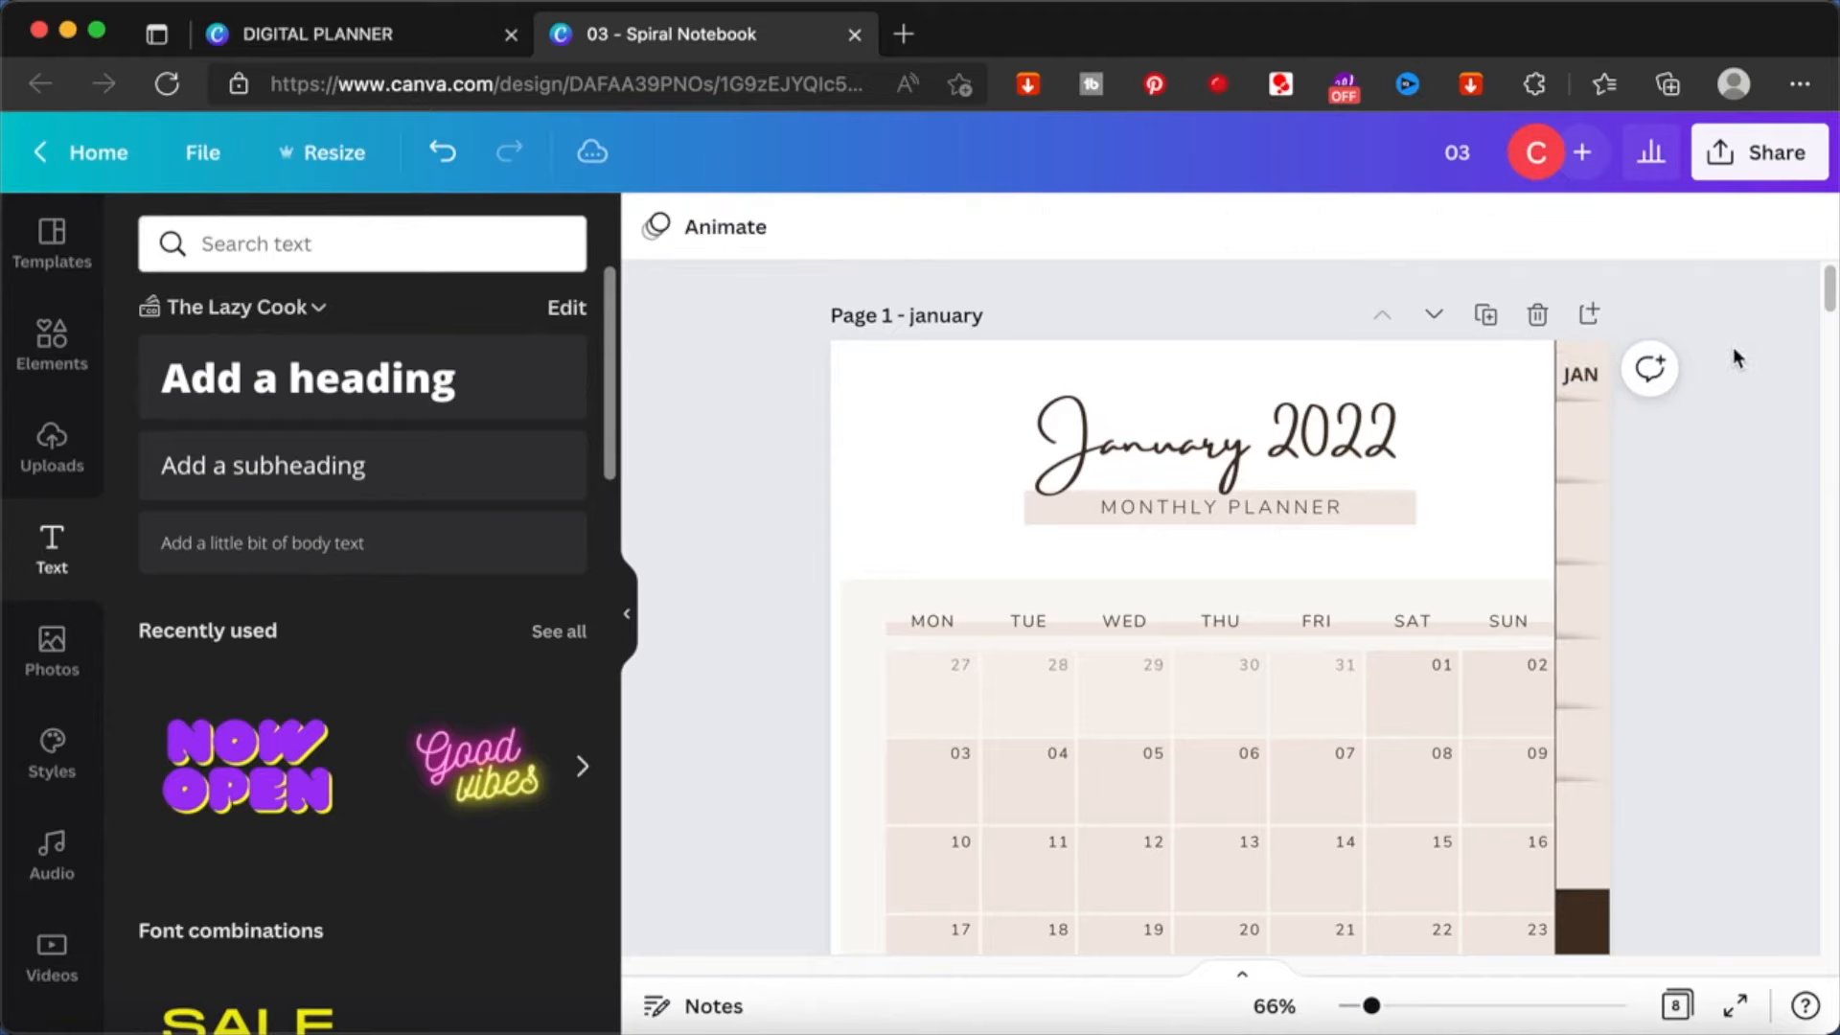
pyautogui.click(1578, 378)
pyautogui.press('super+d')
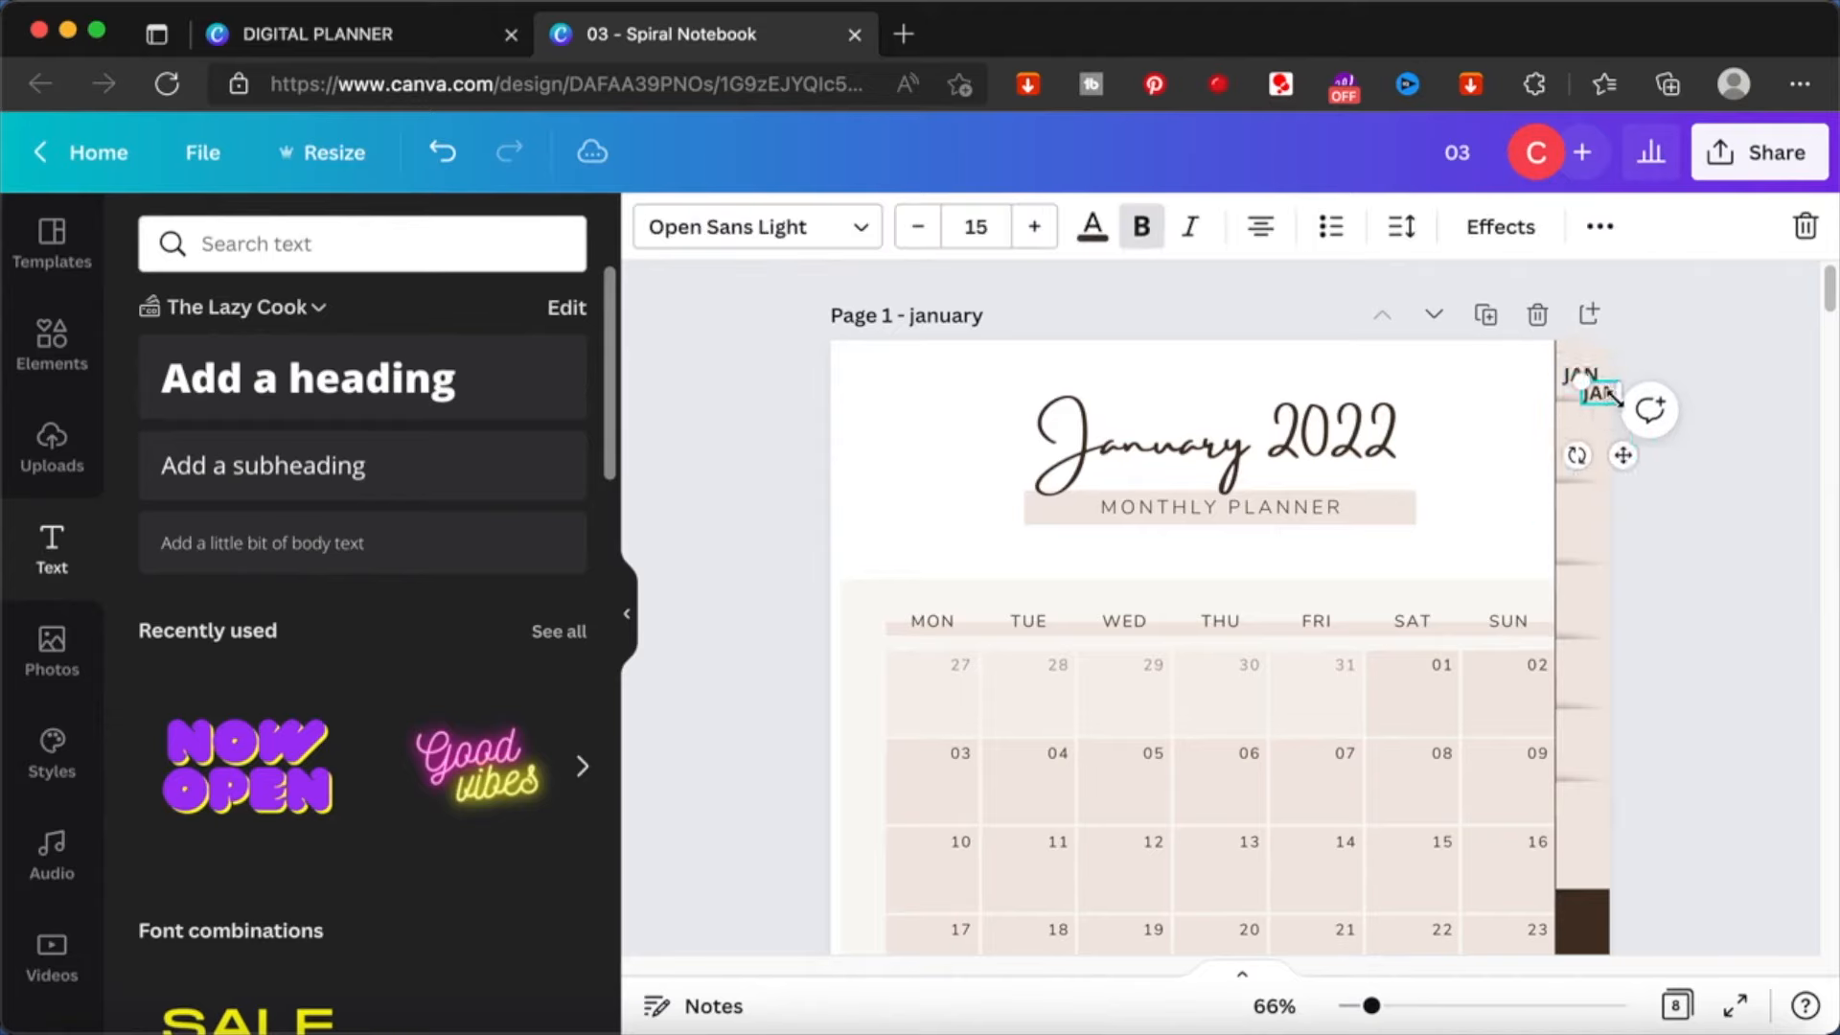
pyautogui.moveTo(1622, 454); pyautogui.dragTo(1609, 580)
pyautogui.press('super+d')
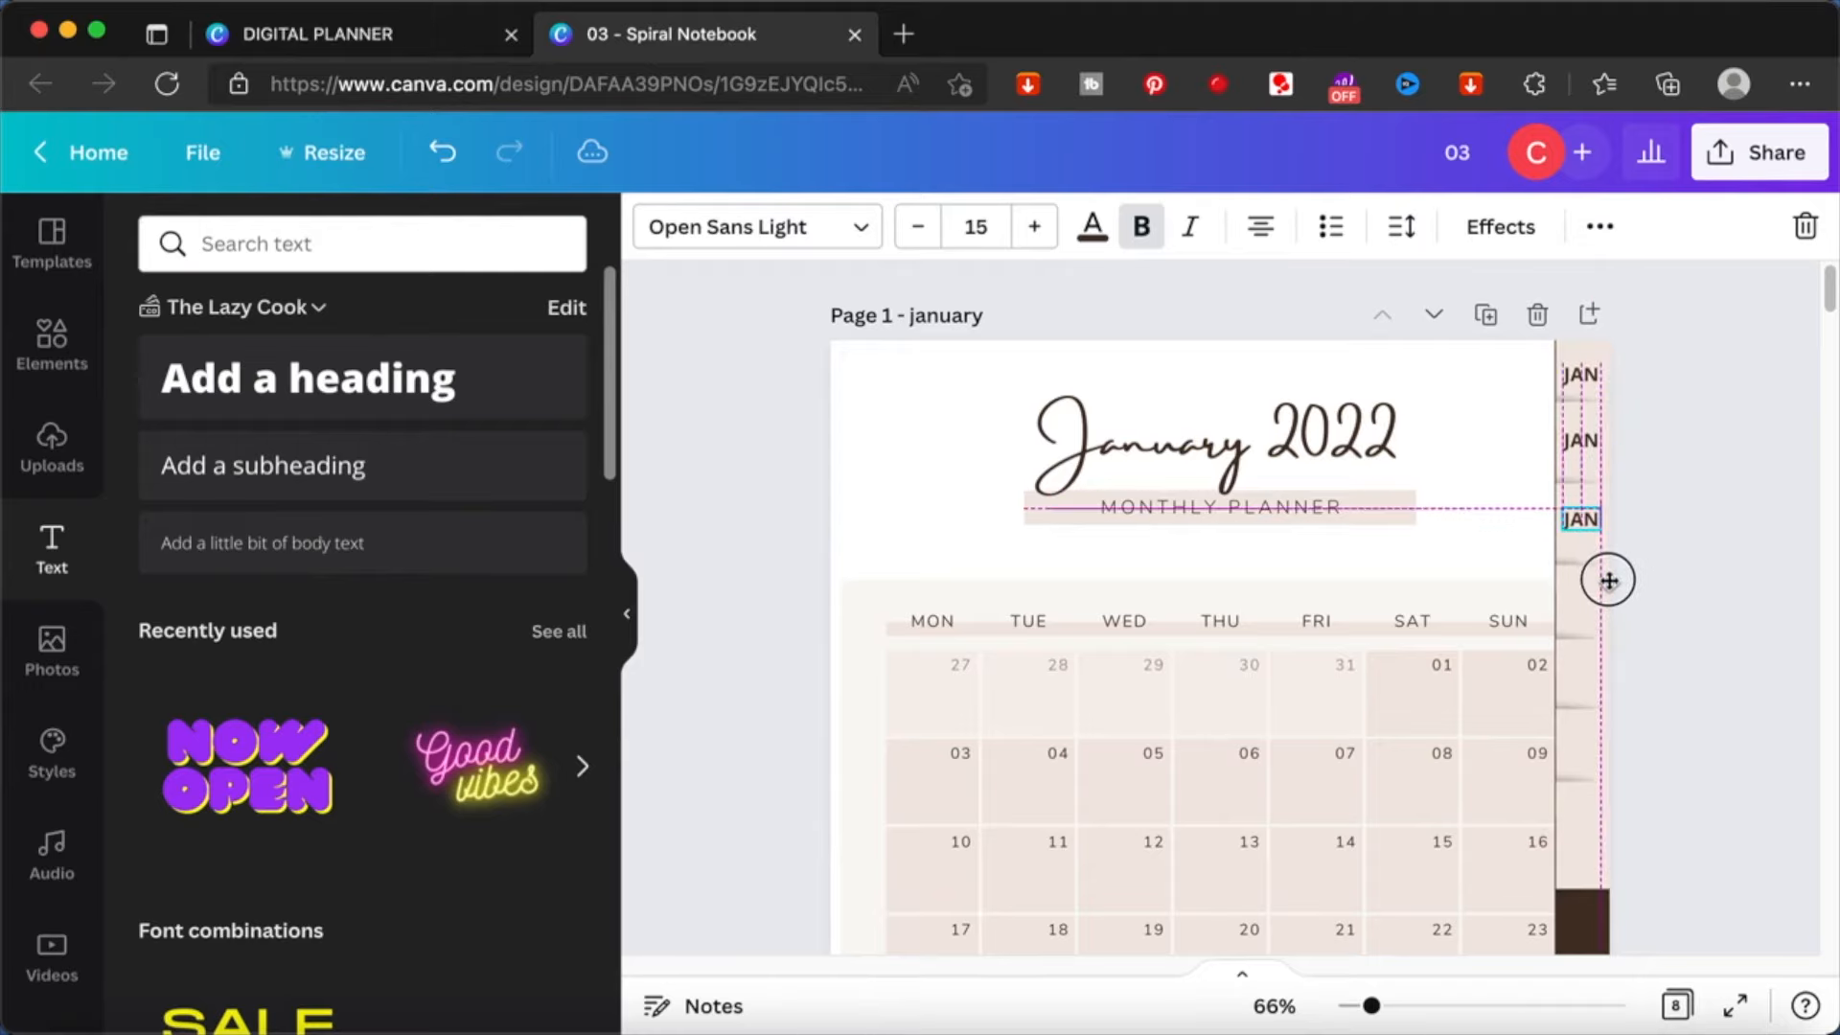
pyautogui.moveTo(1607, 581); pyautogui.dragTo(1607, 580)
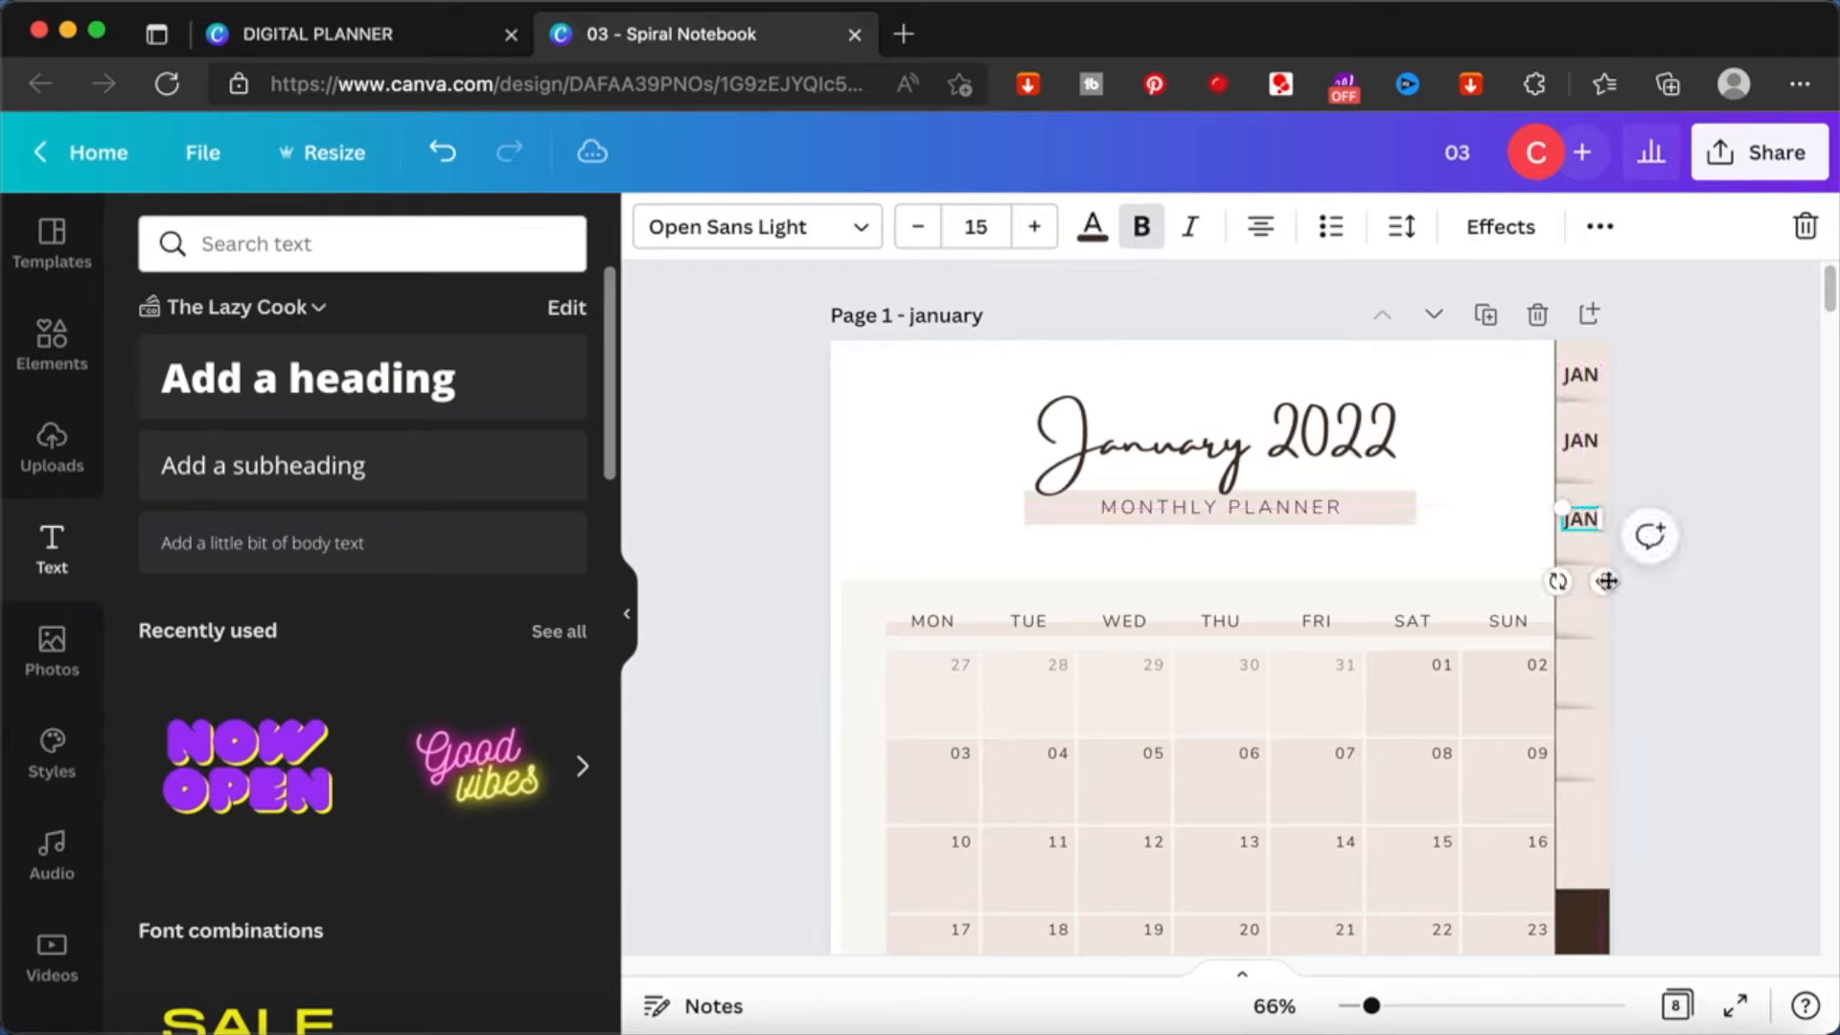
# - Duplicate the JAN label onto the fourth, fifth, sixth and seventh beige tabs, aligned with the labels above
pyautogui.press('super+d')
pyautogui.moveTo(1610, 591); pyautogui.dragTo(1604, 664)
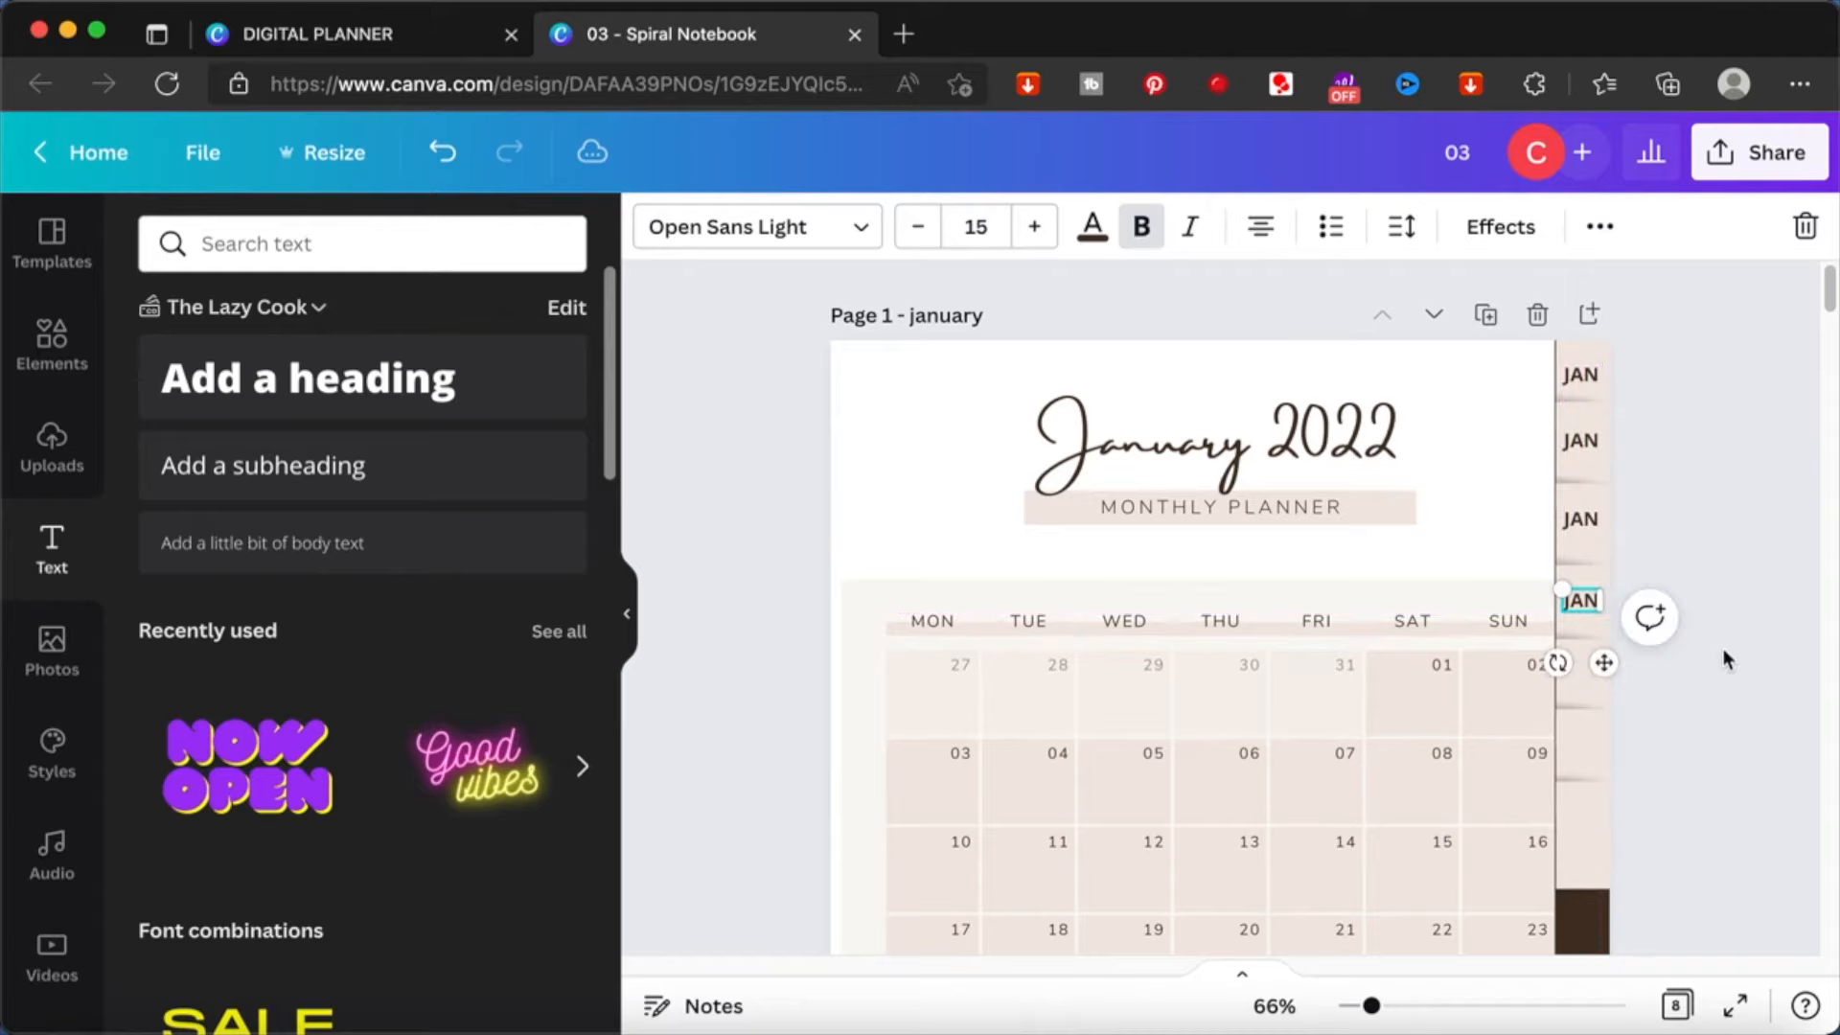
pyautogui.press('super+d')
pyautogui.moveTo(1625, 532); pyautogui.dragTo(1610, 733)
pyautogui.press('super+d')
pyautogui.moveTo(1624, 640); pyautogui.dragTo(1611, 799)
pyautogui.press('super+d')
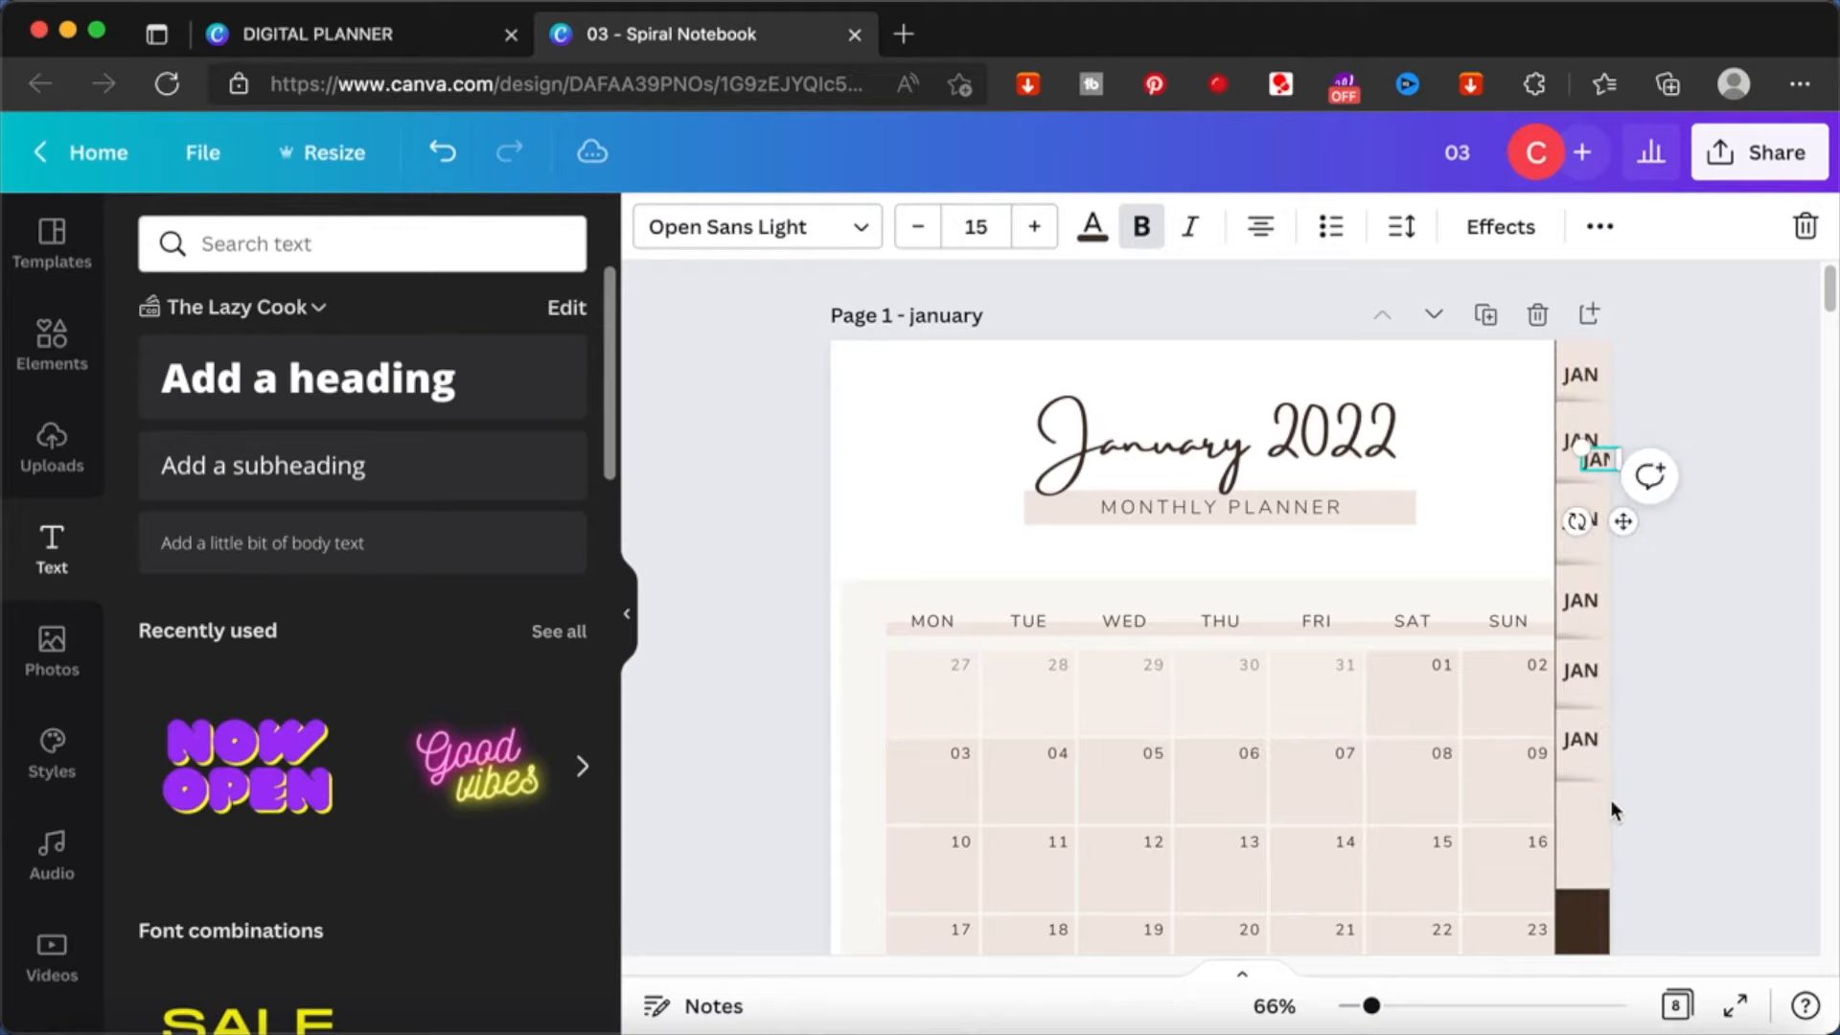
pyautogui.moveTo(1623, 520); pyautogui.dragTo(1606, 900)
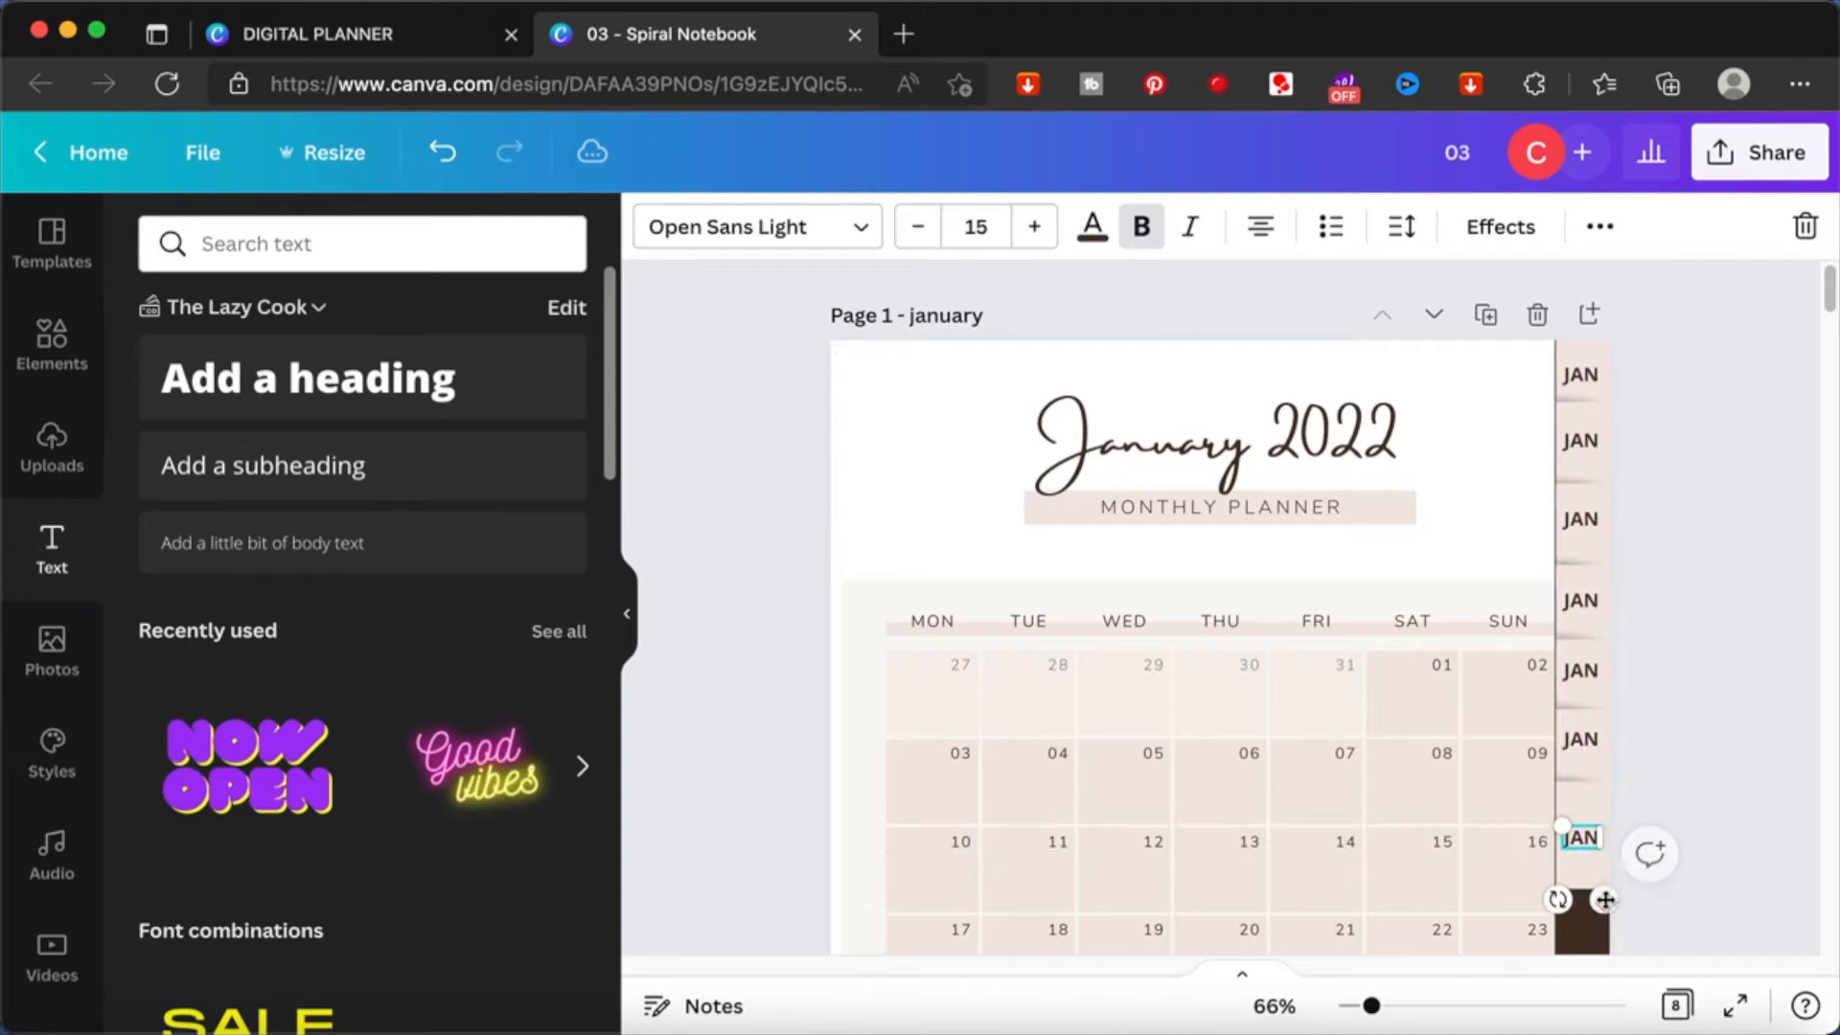
# - Relabel the second to seventh tabs as FEB, MAR, APR, MAY, JUN and JUL
pyautogui.click(1572, 438)
pyautogui.doubleClick(1581, 520)
pyautogui.write('MAR')
pyautogui.doubleClick(1581, 600)
pyautogui.write('APR')
pyautogui.doubleClick(1582, 670)
pyautogui.write('MAY')
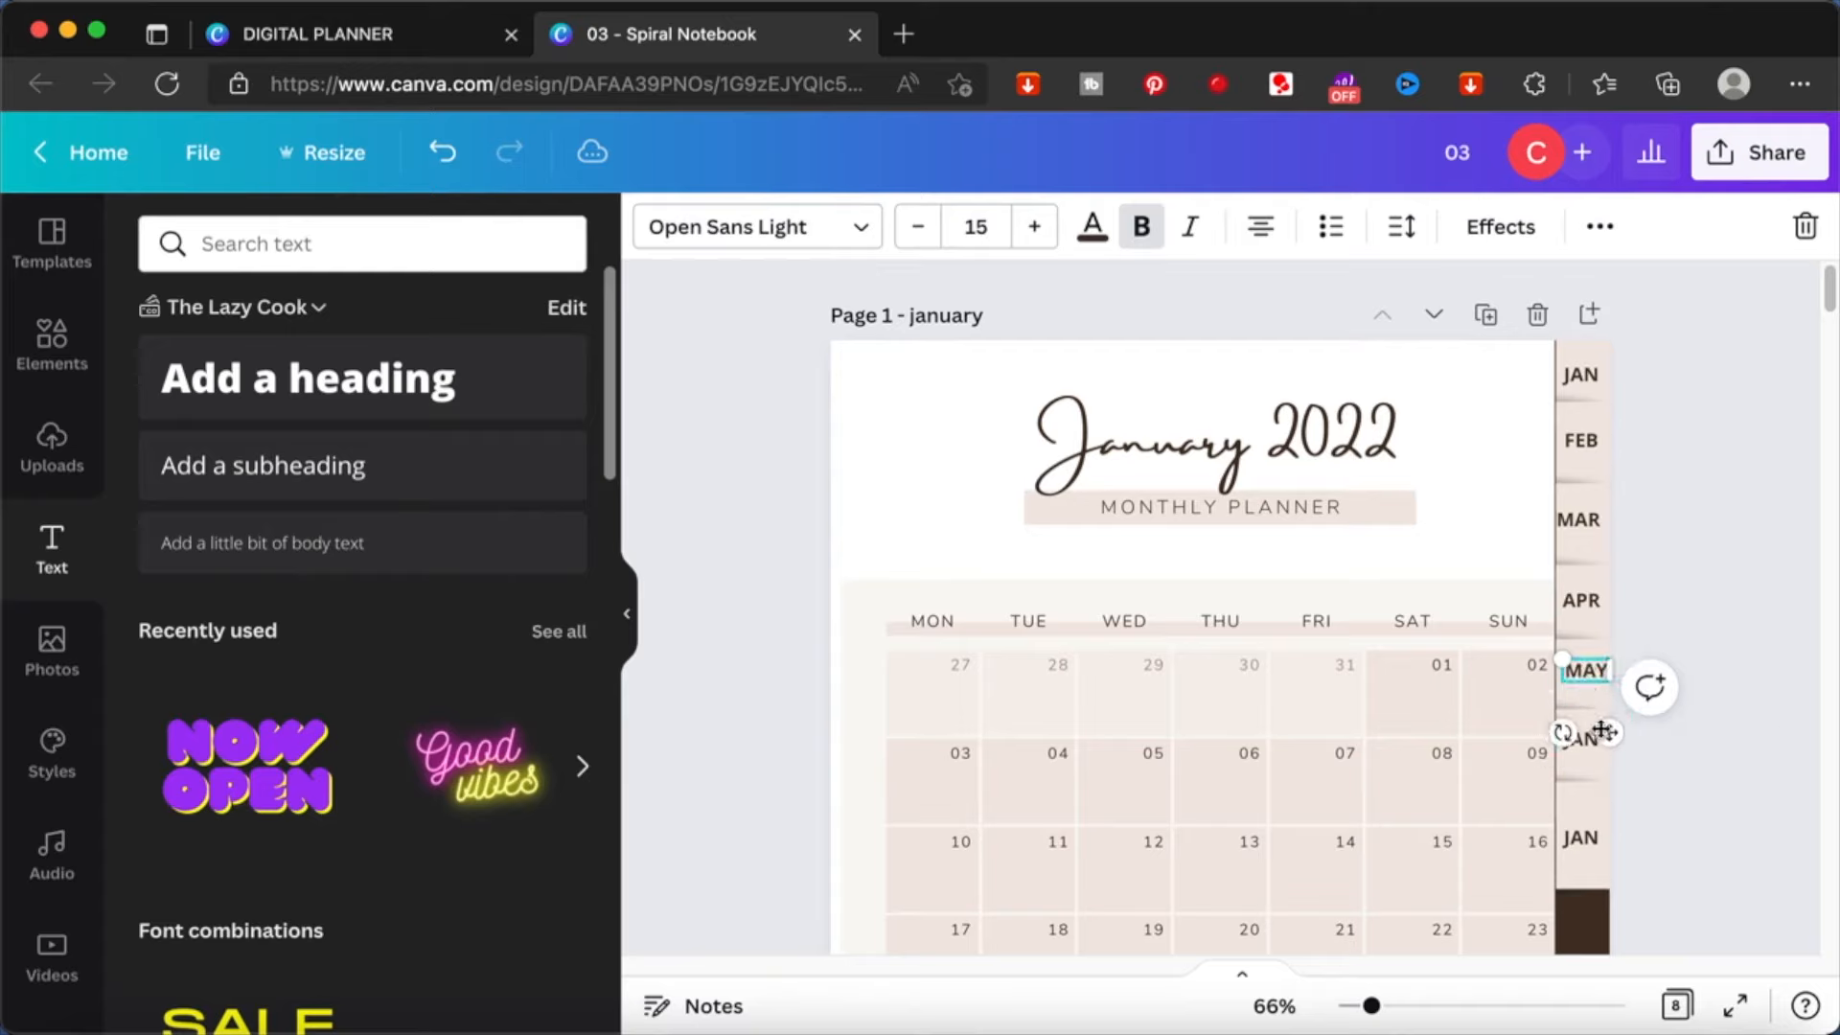
pyautogui.doubleClick(1579, 740)
# - Bring the uppermost beige tab forward so it overlaps the tab below it
pyautogui.click(1606, 358)
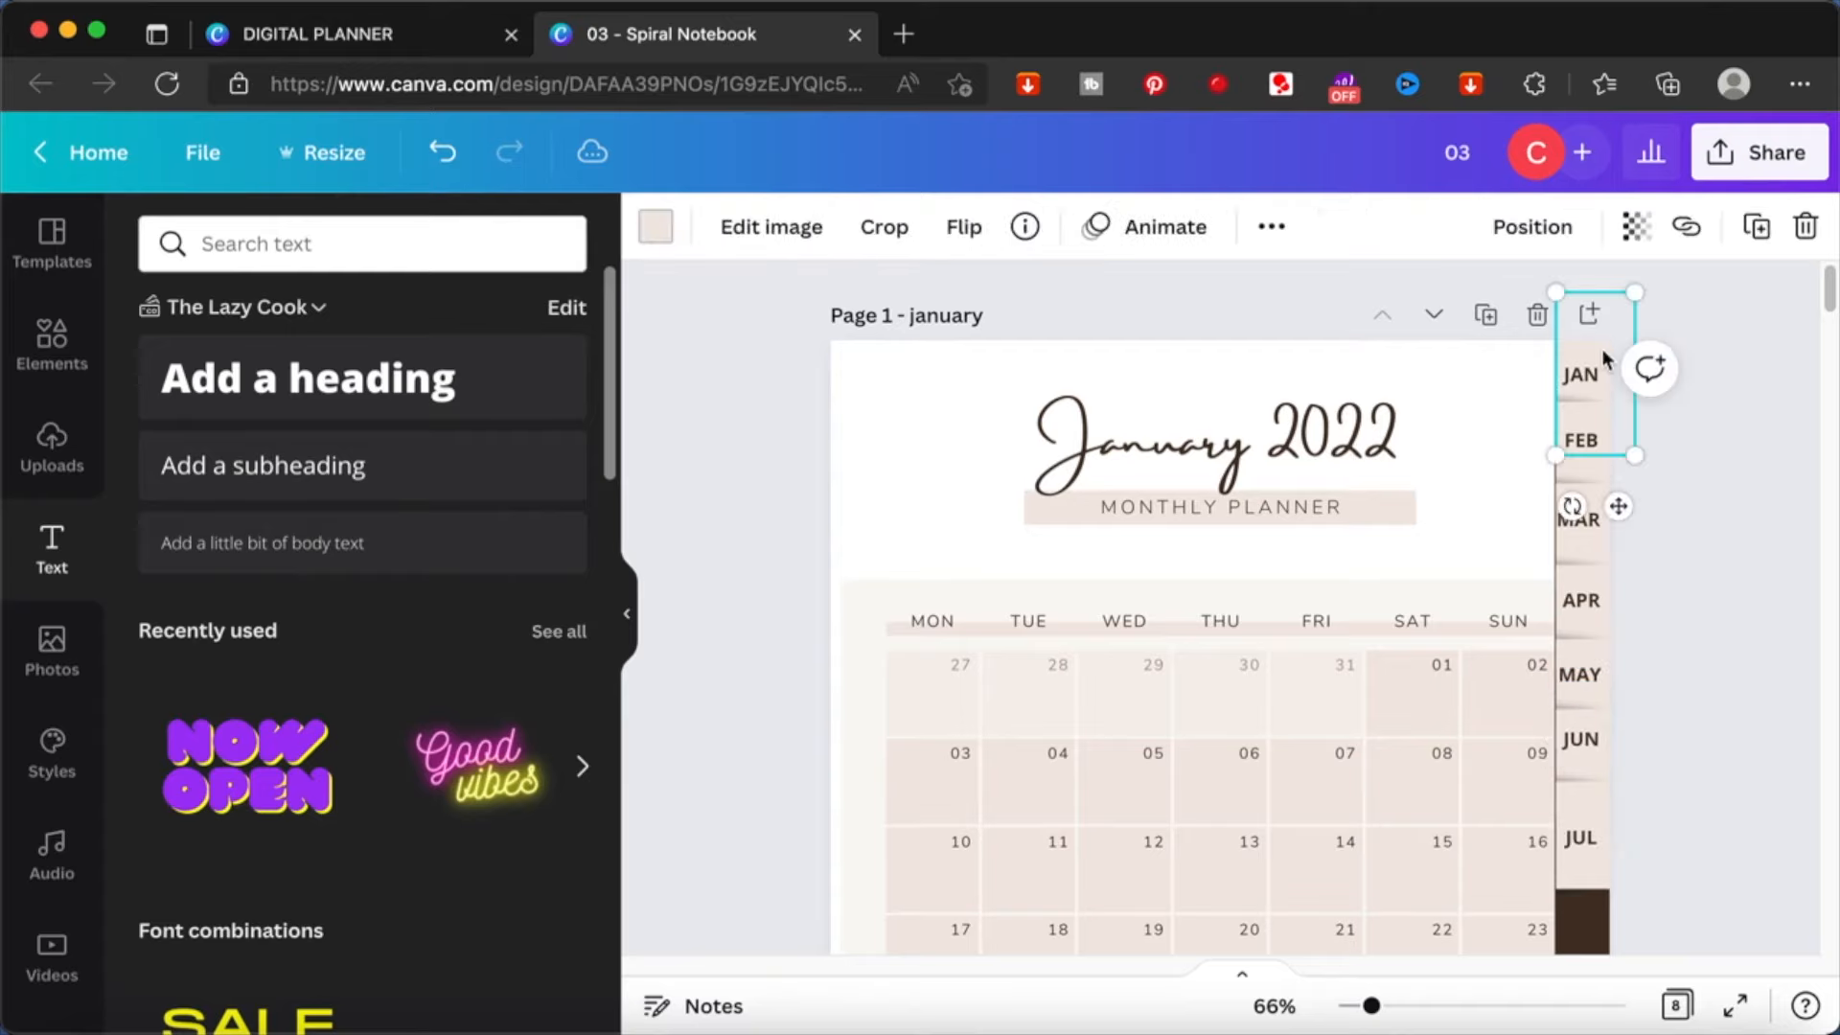
pyautogui.rightClick(1606, 358)
pyautogui.click(1276, 717)
pyautogui.click(1716, 540)
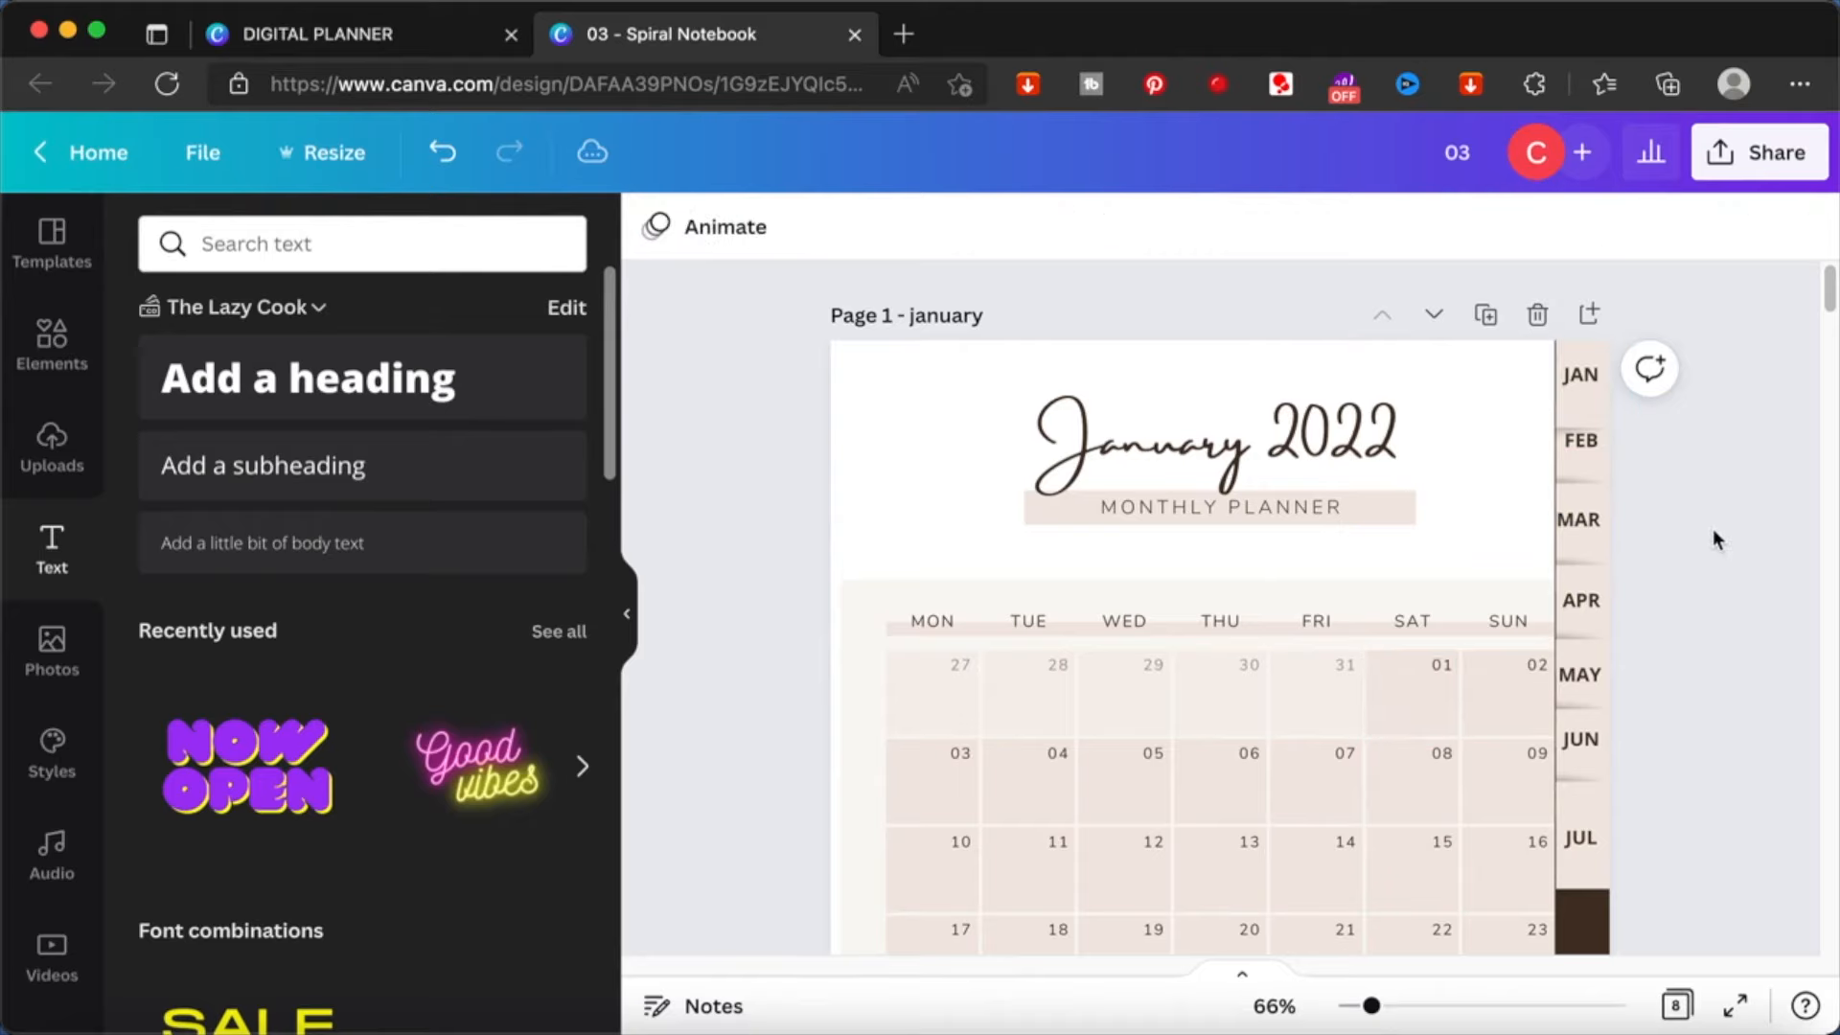
# - Link the FEB label to the document page 2 - february
pyautogui.click(1580, 442)
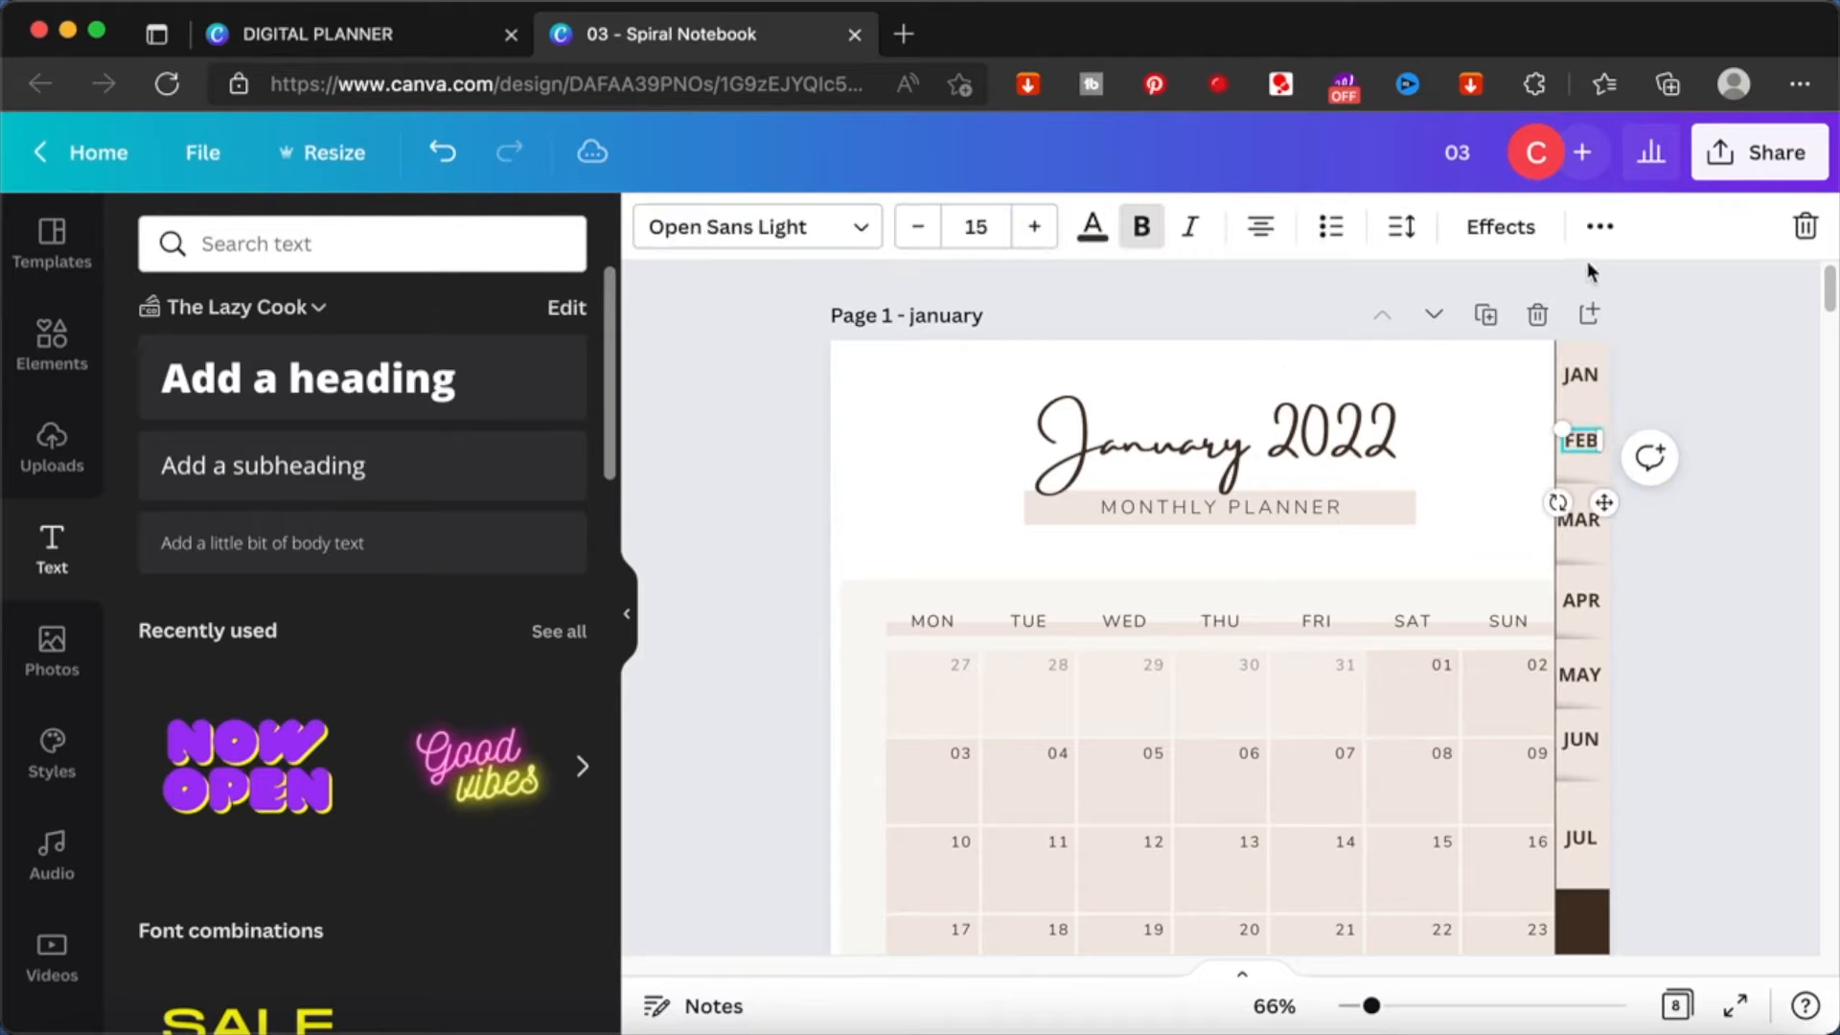
pyautogui.click(1599, 226)
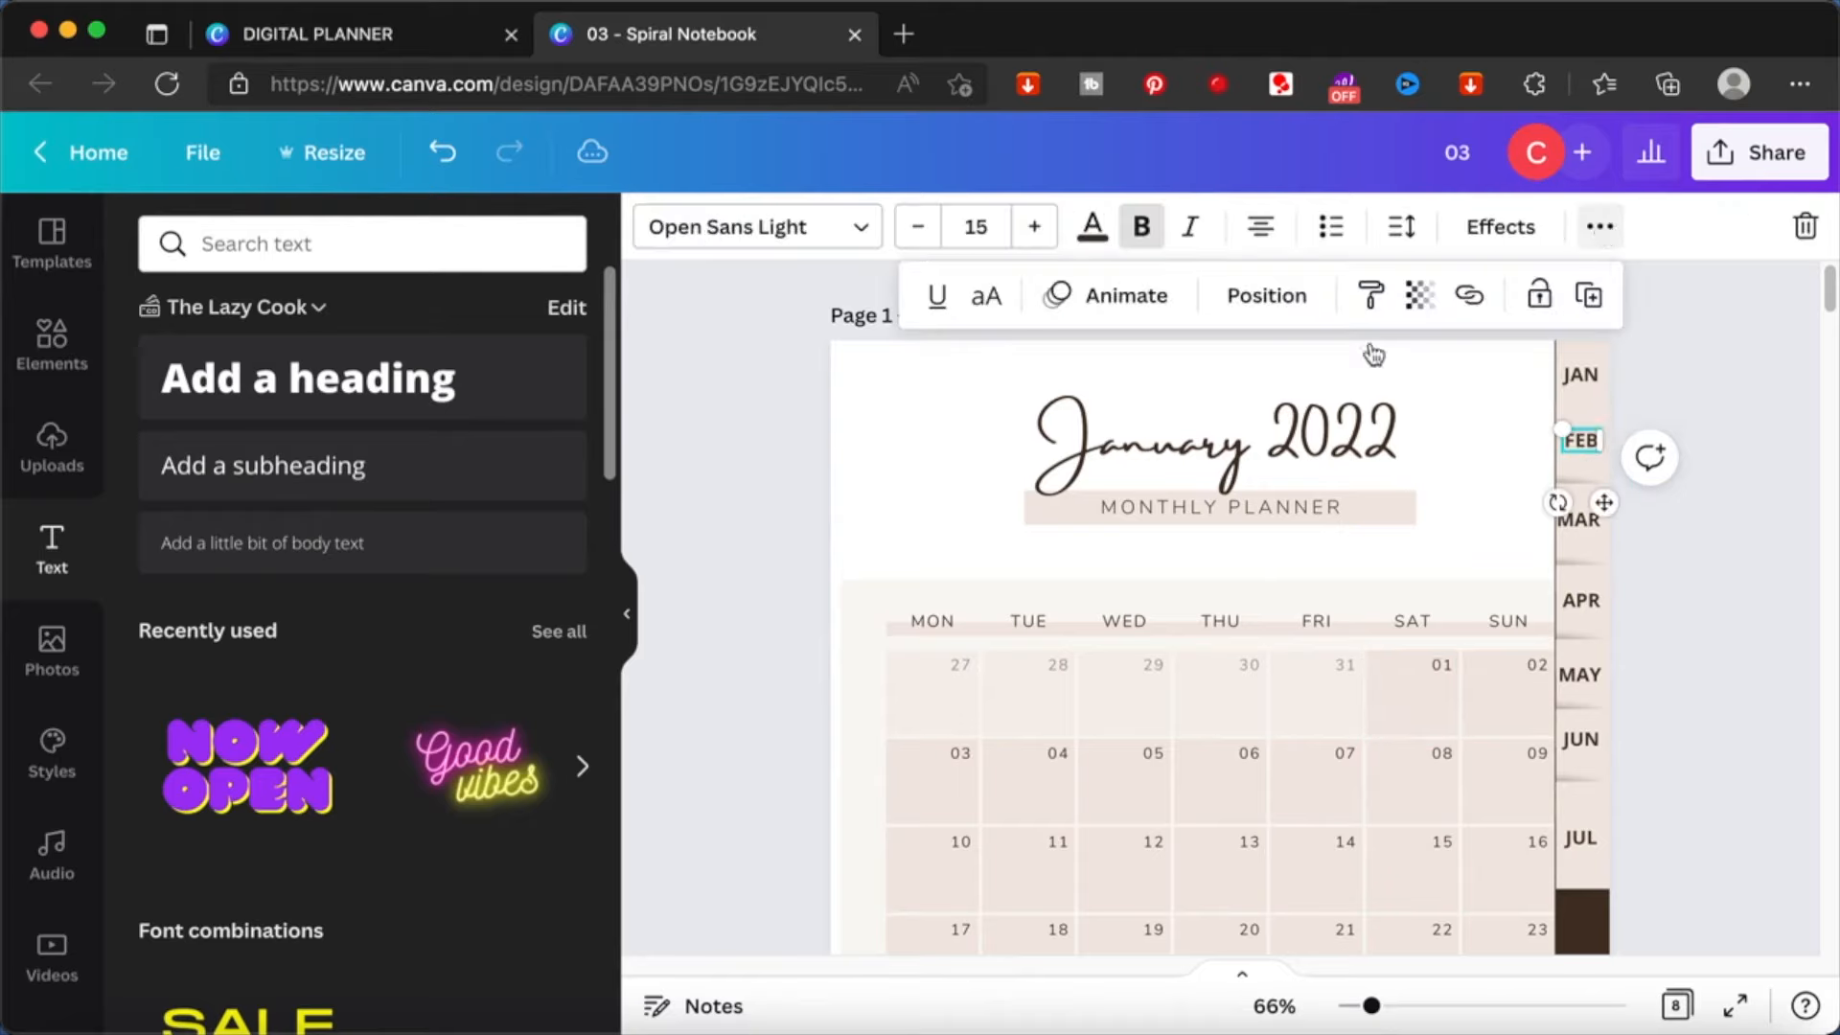
pyautogui.click(1471, 301)
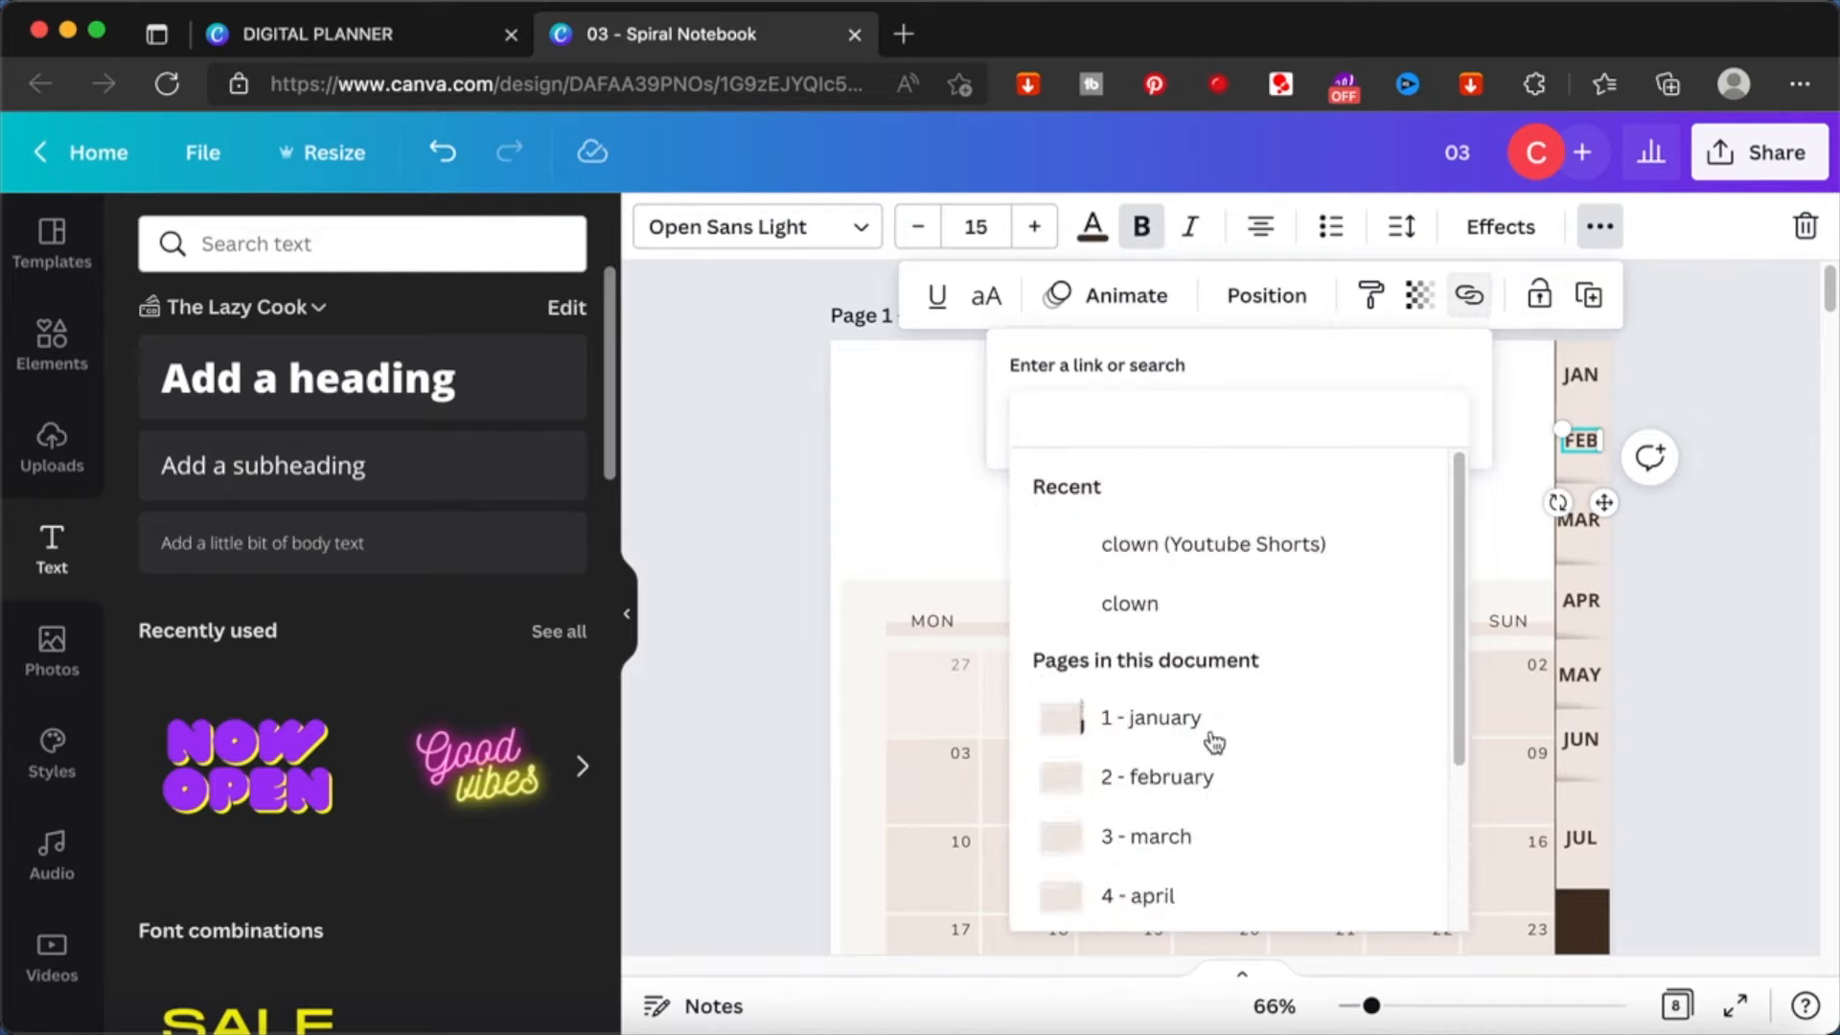
pyautogui.click(1188, 779)
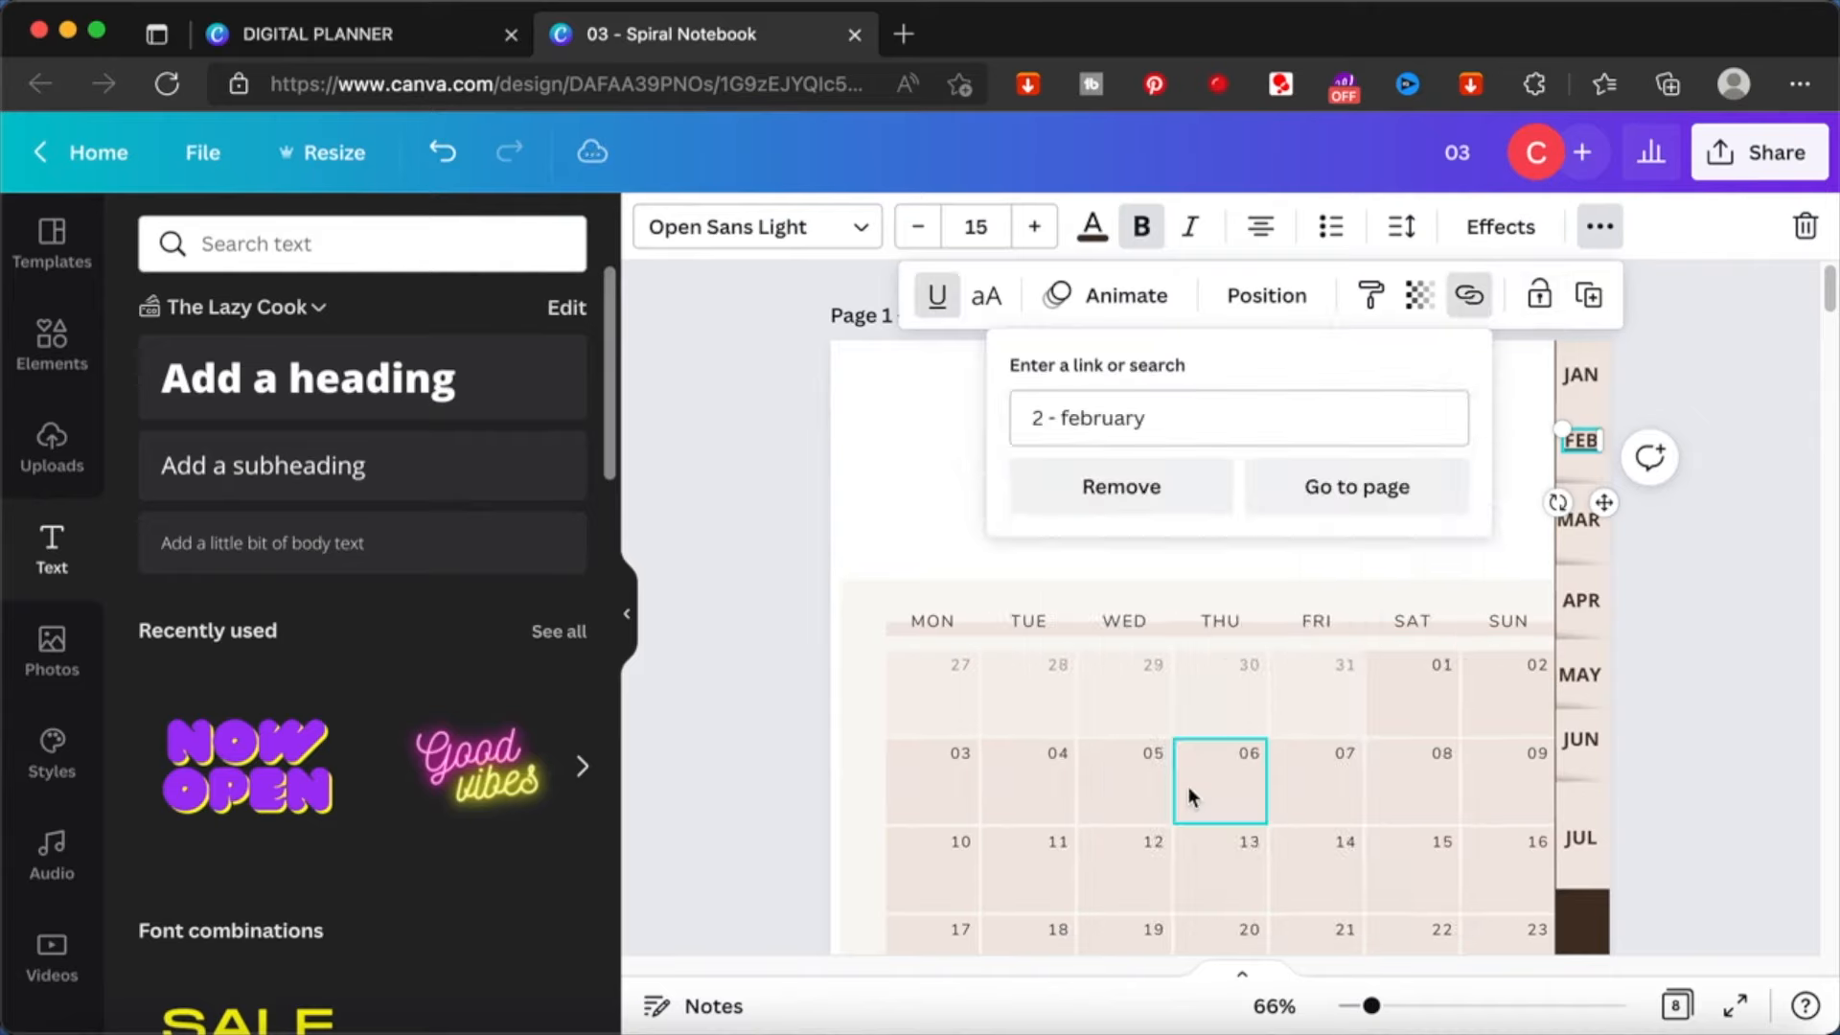
# - Link the MAR label to the document page 3 - march
pyautogui.click(1587, 529)
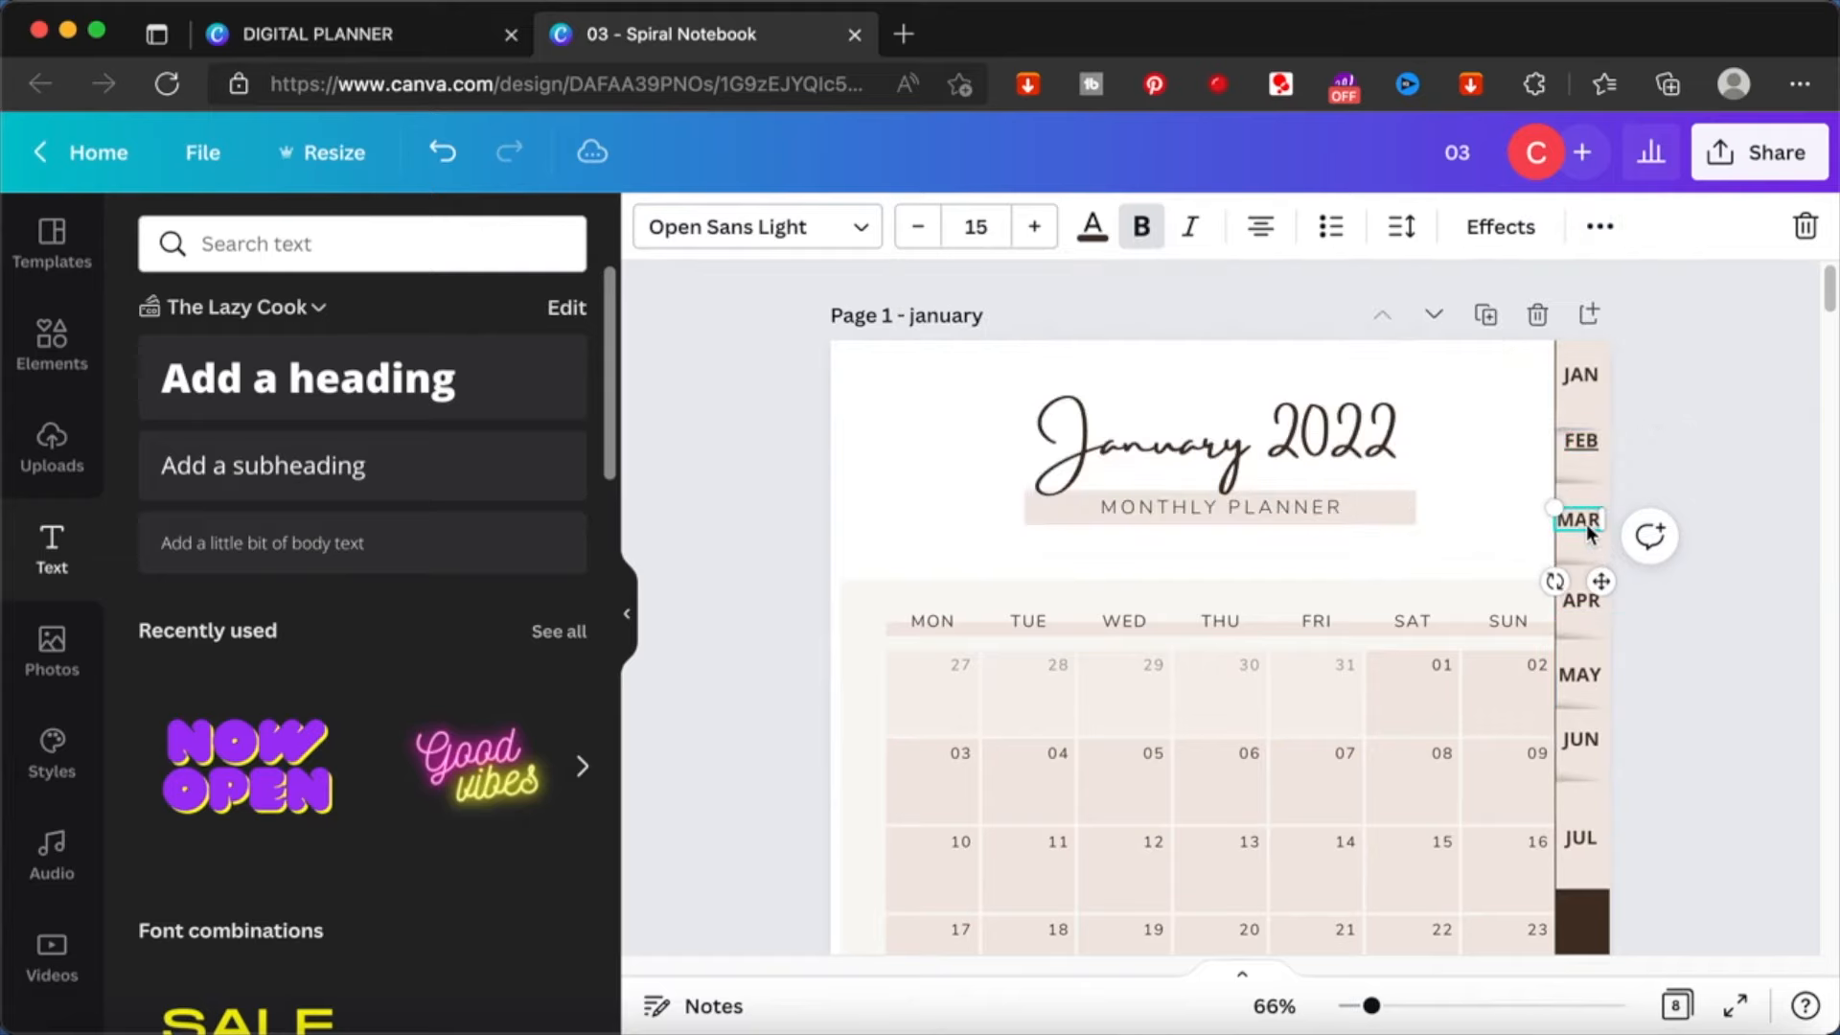
pyautogui.click(1606, 237)
pyautogui.click(1468, 299)
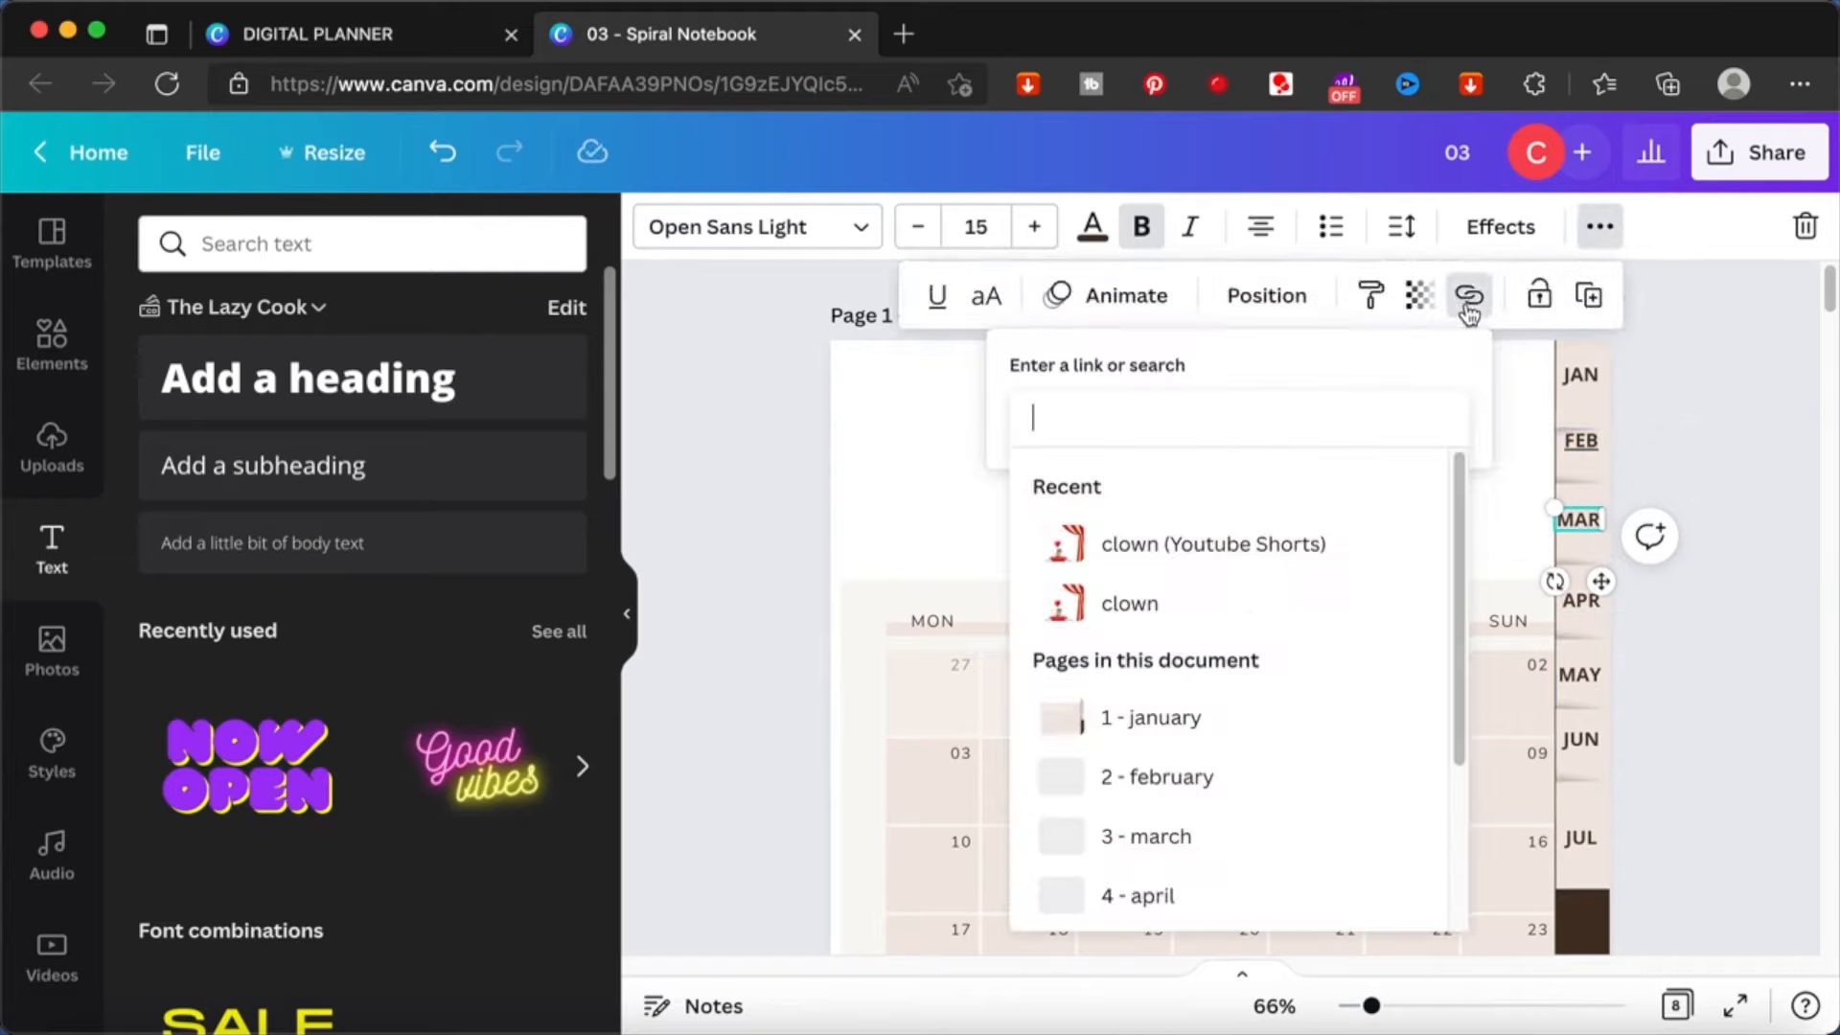
pyautogui.click(1175, 847)
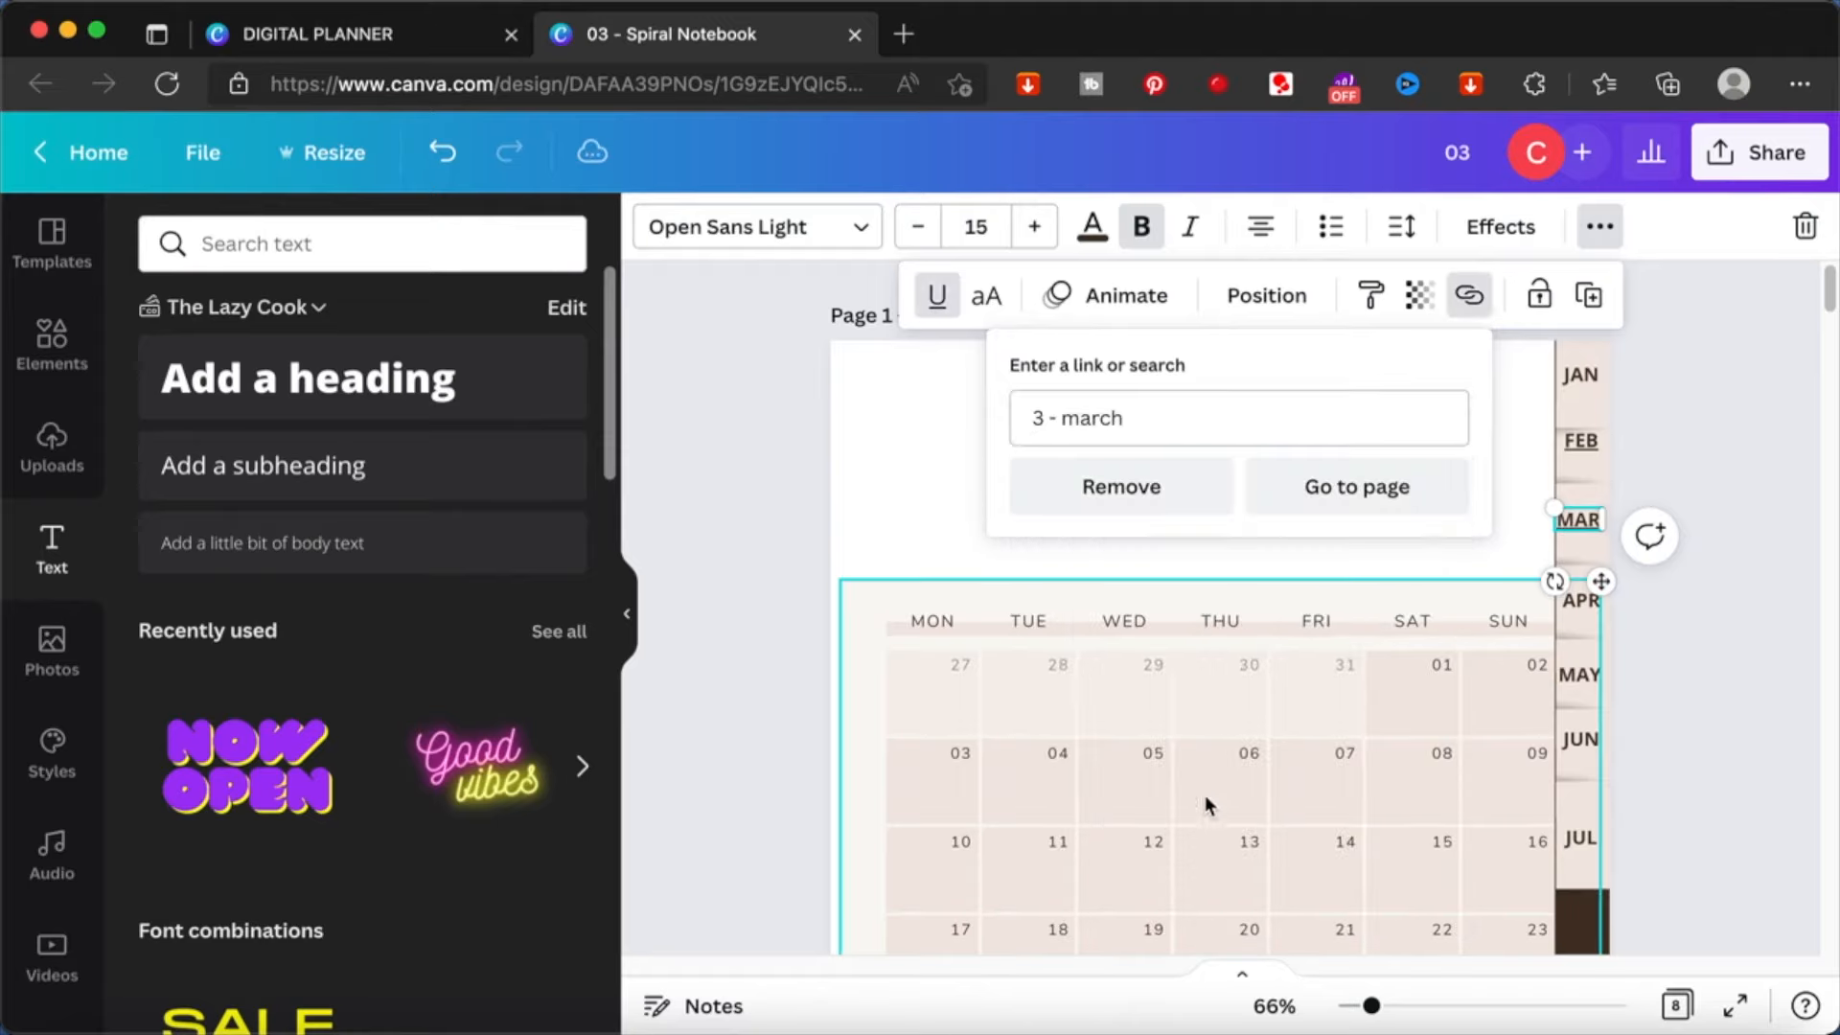
# - Link the APR label to the document page 4 - april
pyautogui.scroll(-1, 1581, 556)
pyautogui.click(1582, 518)
pyautogui.click(1602, 234)
pyautogui.click(1470, 299)
pyautogui.click(1157, 895)
# - Link the MAY, JUN and JUL labels to their matching month pages
pyautogui.click(1586, 596)
pyautogui.click(1073, 750)
pyautogui.click(1582, 647)
pyautogui.click(1581, 746)
pyautogui.click(1600, 227)
pyautogui.click(1470, 298)
pyautogui.click(1131, 863)
pyautogui.click(1771, 849)
pyautogui.scroll(2, 1771, 849)
pyautogui.press('super+a')
pyautogui.scroll(-3, 1589, 671)
pyautogui.click(1590, 681)
pyautogui.moveTo(1632, 287); pyautogui.dragTo(1617, 757)
pyautogui.scroll(3, 1705, 383)
pyautogui.scroll(-3, 1765, 671)
pyautogui.click(1766, 748)
pyautogui.click(1680, 498)
pyautogui.scroll(4, 1680, 497)
pyautogui.scroll(-2, 1675, 863)
# - Copy the January page's brown strip with its tabs and linked labels and paste it onto the following month pages
pyautogui.moveTo(1674, 942); pyautogui.dragTo(1590, 273)
pyautogui.scroll(2, 1590, 273)
pyautogui.scroll(-10, 1732, 679)
pyautogui.press('super+v')
pyautogui.scroll(-10, 1732, 679)
pyautogui.press('super+v')
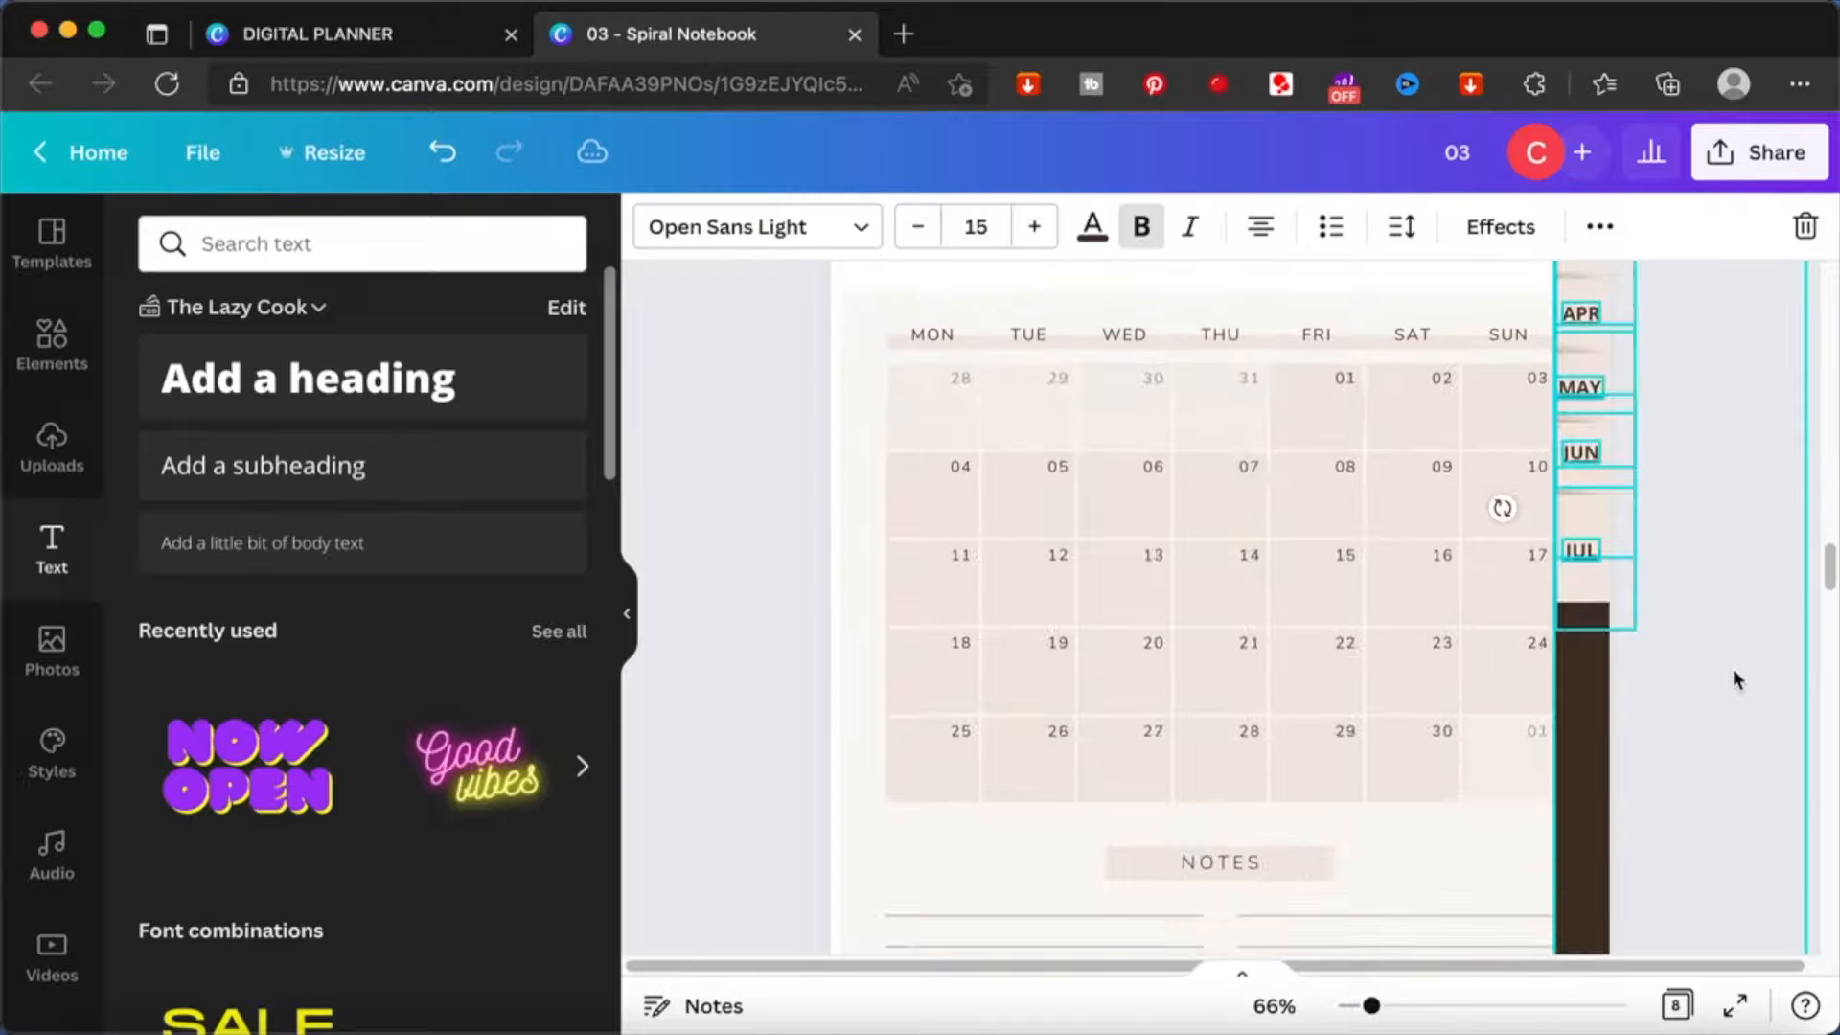
pyautogui.scroll(-15, 1733, 678)
pyautogui.press('super+v')
# - Check the pasted tab strips on the month pages and adjust the stacking of their tabs
pyautogui.click(767, 584)
pyautogui.scroll(20, 768, 583)
pyautogui.click(1594, 567)
pyautogui.click(1723, 592)
pyautogui.scroll(-5, 1723, 592)
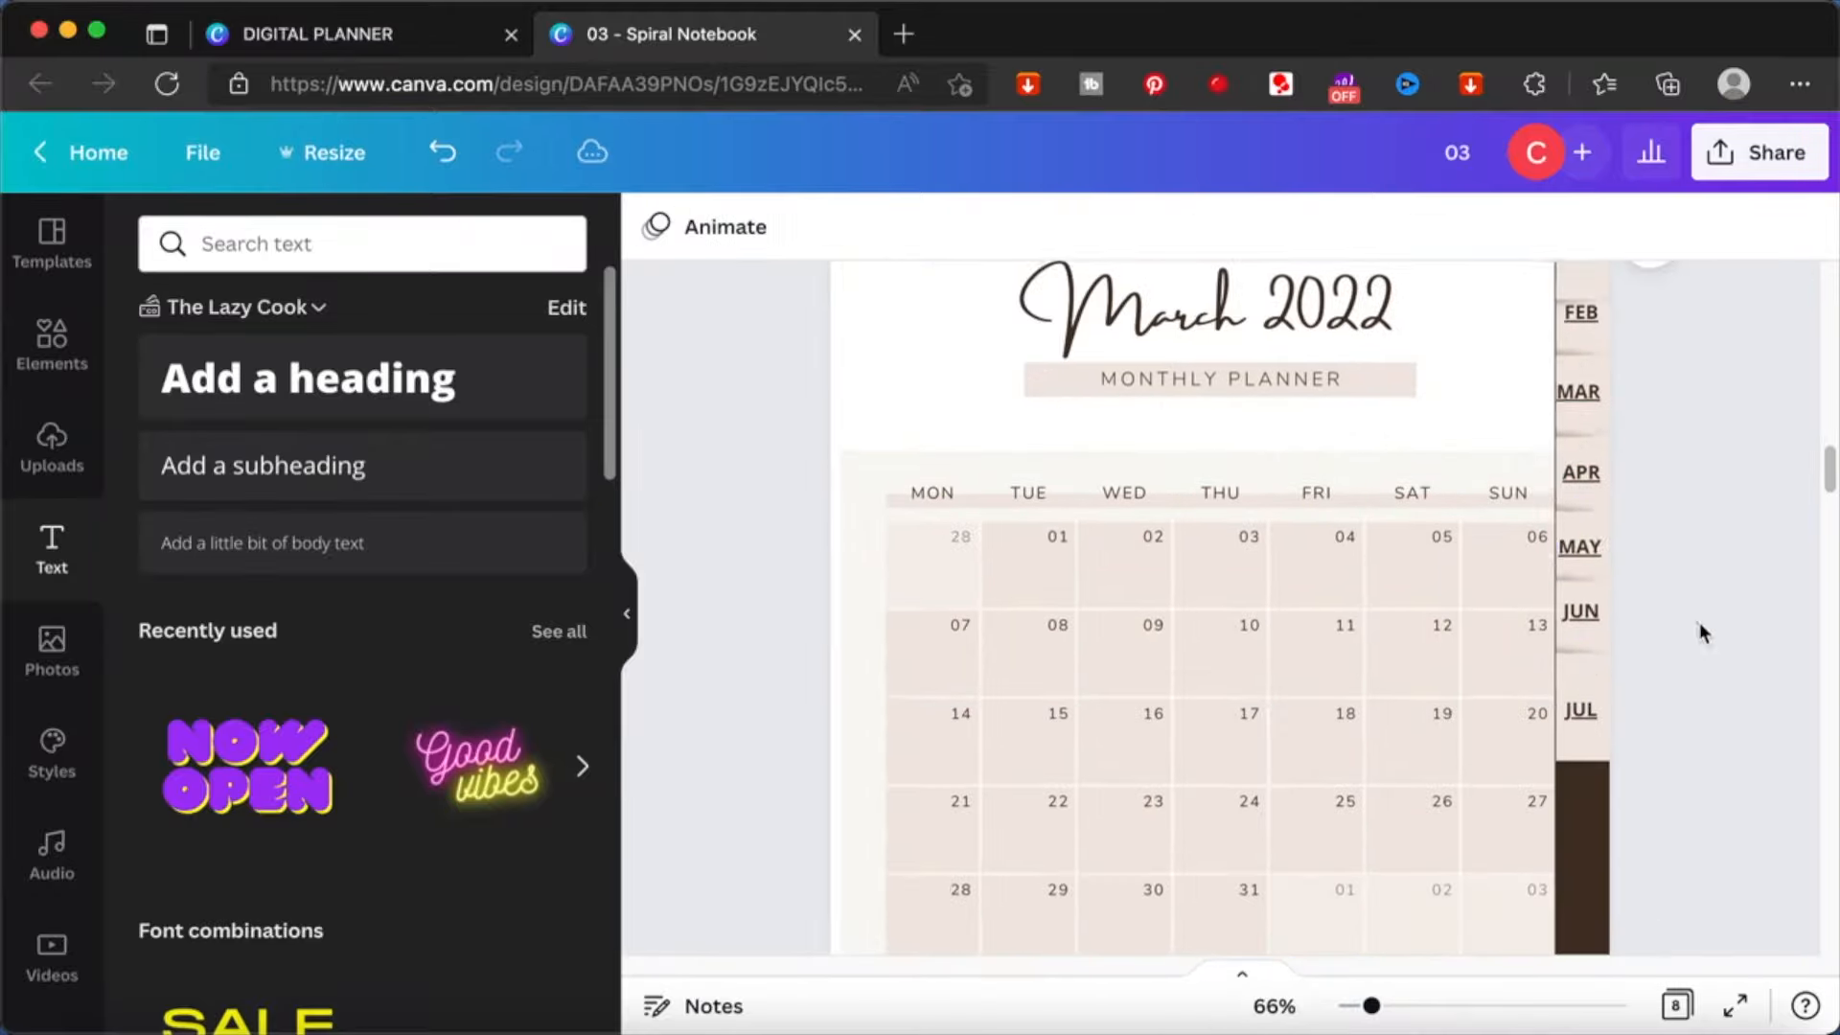
pyautogui.scroll(1, 1700, 629)
pyautogui.scroll(-5, 1577, 501)
pyautogui.rightClick(1616, 595)
pyautogui.click(1405, 709)
pyautogui.scroll(-10, 1705, 594)
pyautogui.rightClick(1584, 383)
pyautogui.click(1417, 591)
pyautogui.scroll(-10, 1706, 594)
# - Delete the surplus page after the last month and return to the January page
pyautogui.rightClick(1597, 419)
pyautogui.scroll(-15, 1705, 584)
pyautogui.click(1543, 527)
pyautogui.scroll(20, 1729, 518)
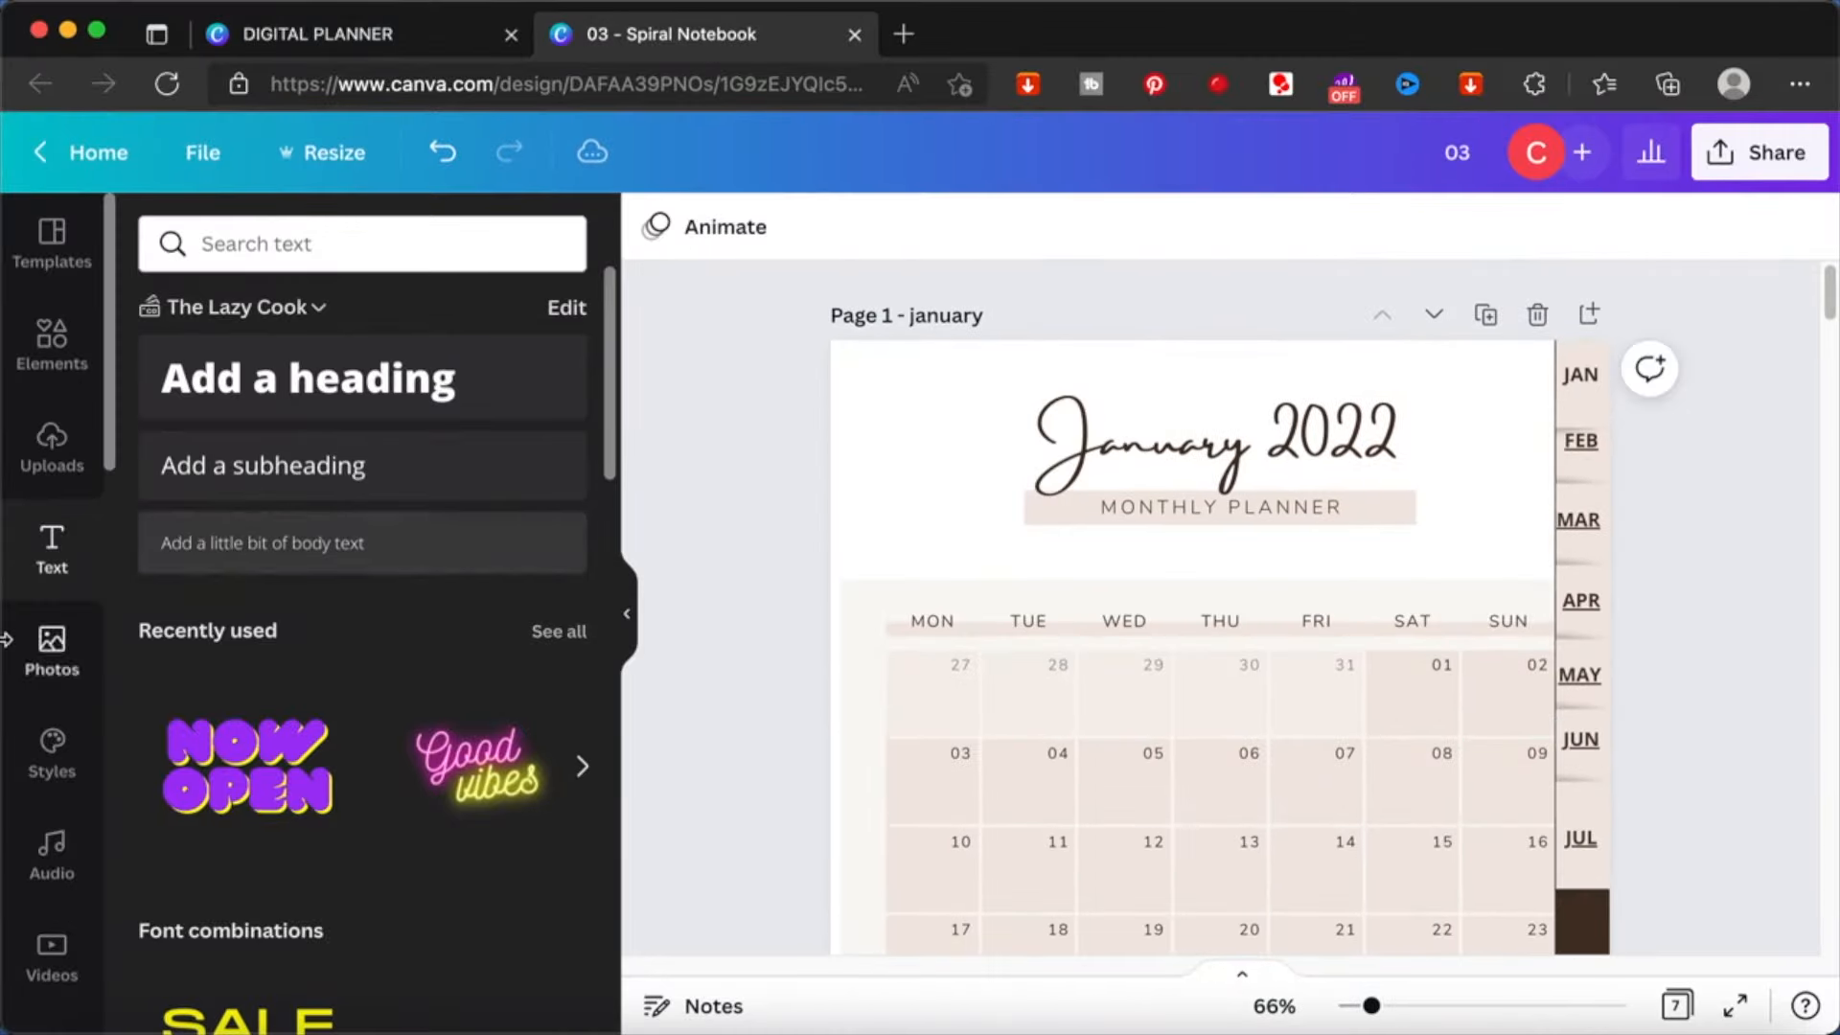
# - Search the design elements for EUCALYPTUS
pyautogui.click(52, 340)
pyautogui.doubleClick(314, 231)
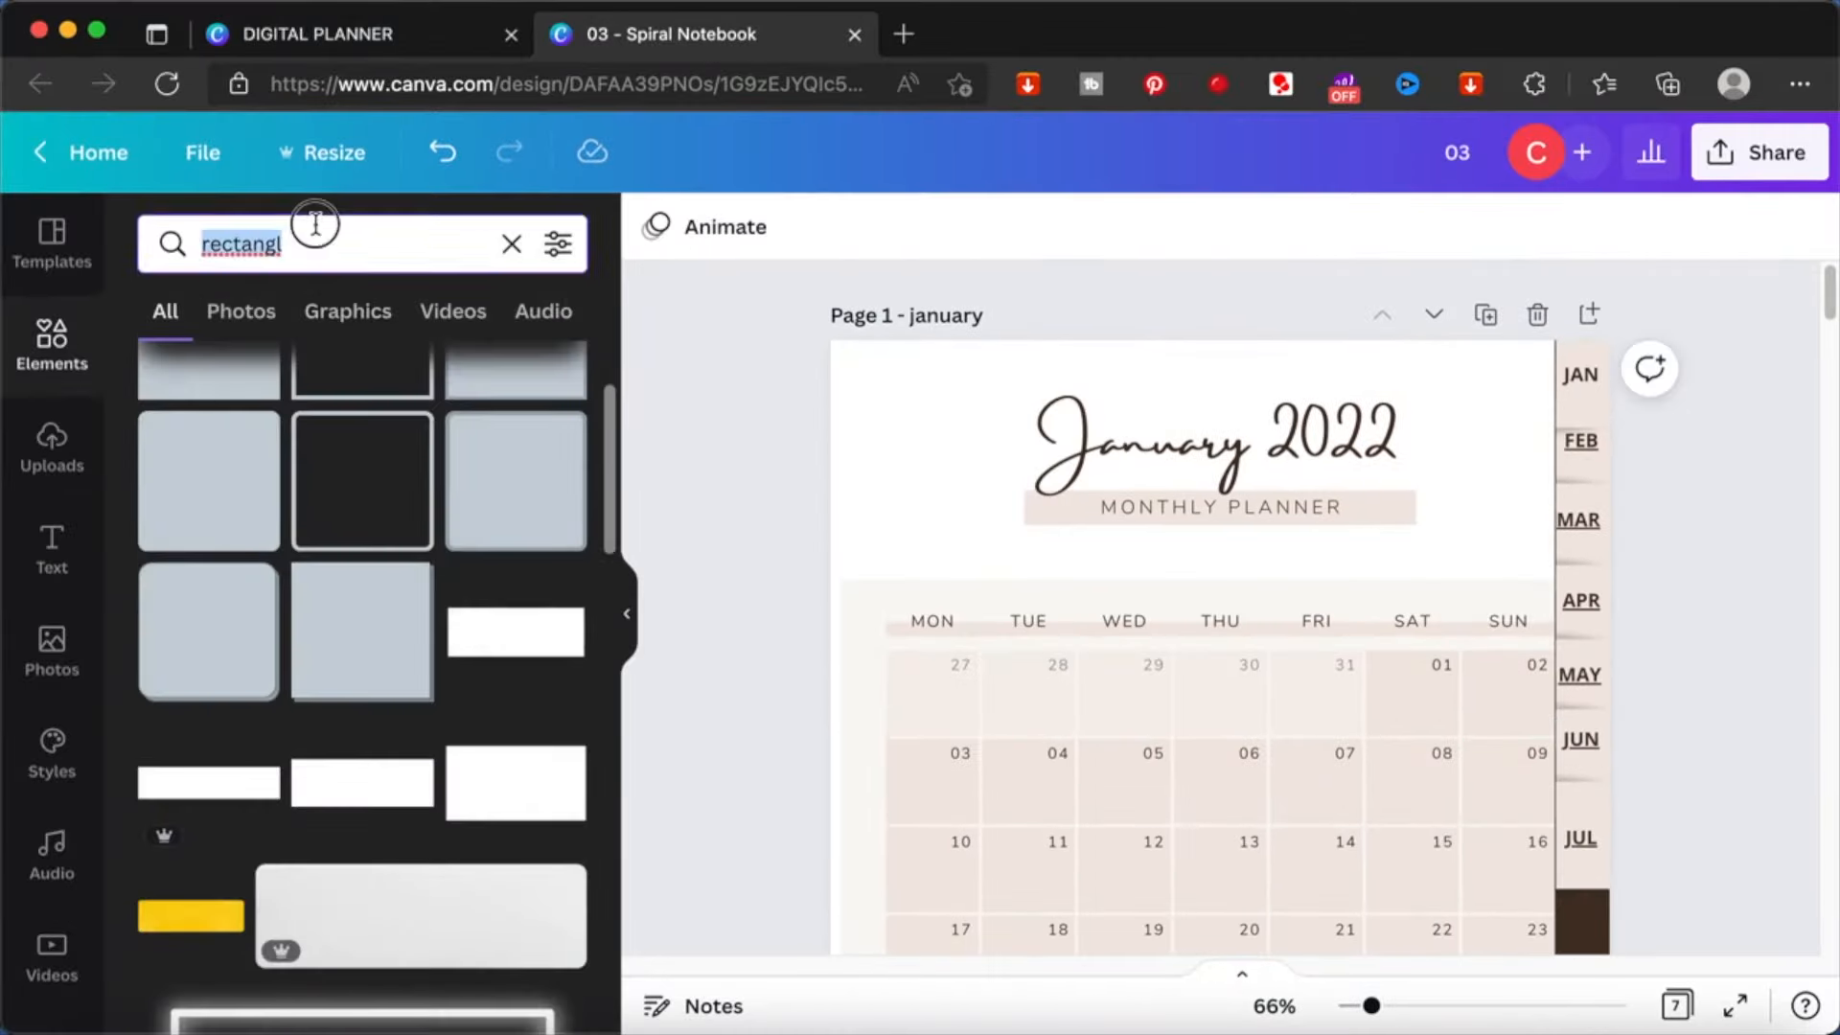
pyautogui.write('EUCA')
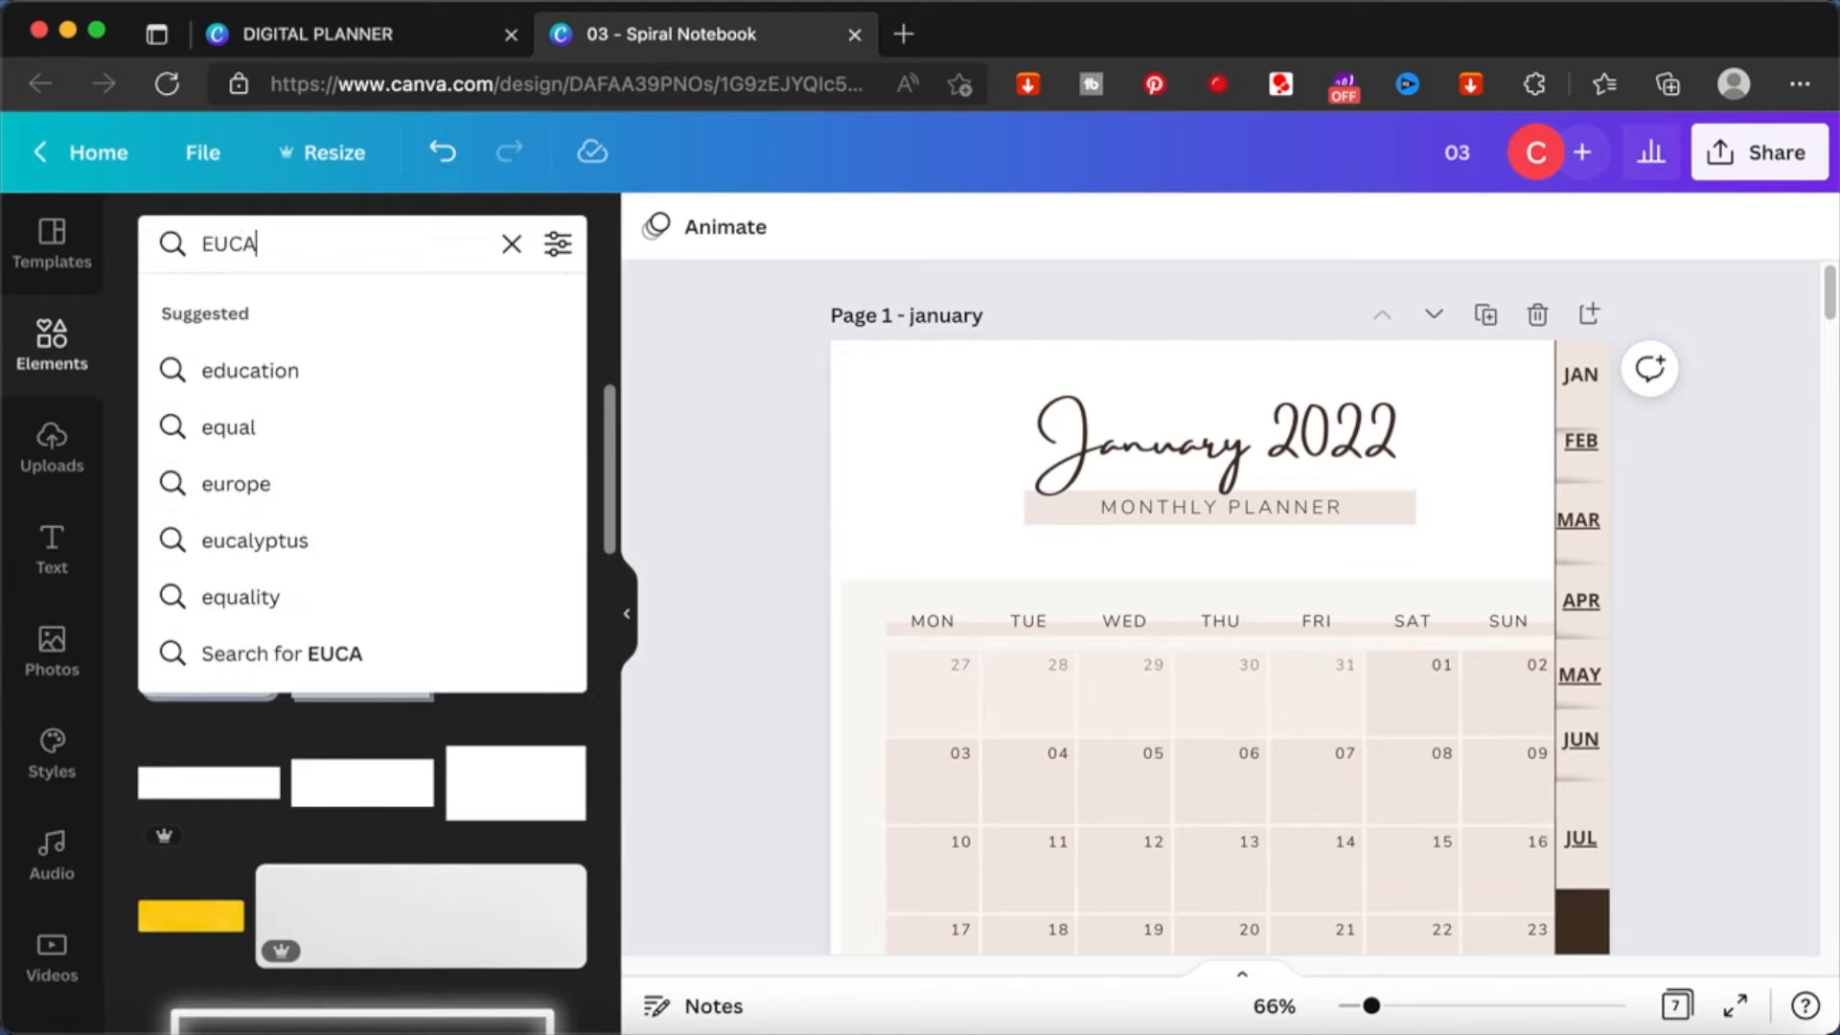
pyautogui.write('LYPTUS')
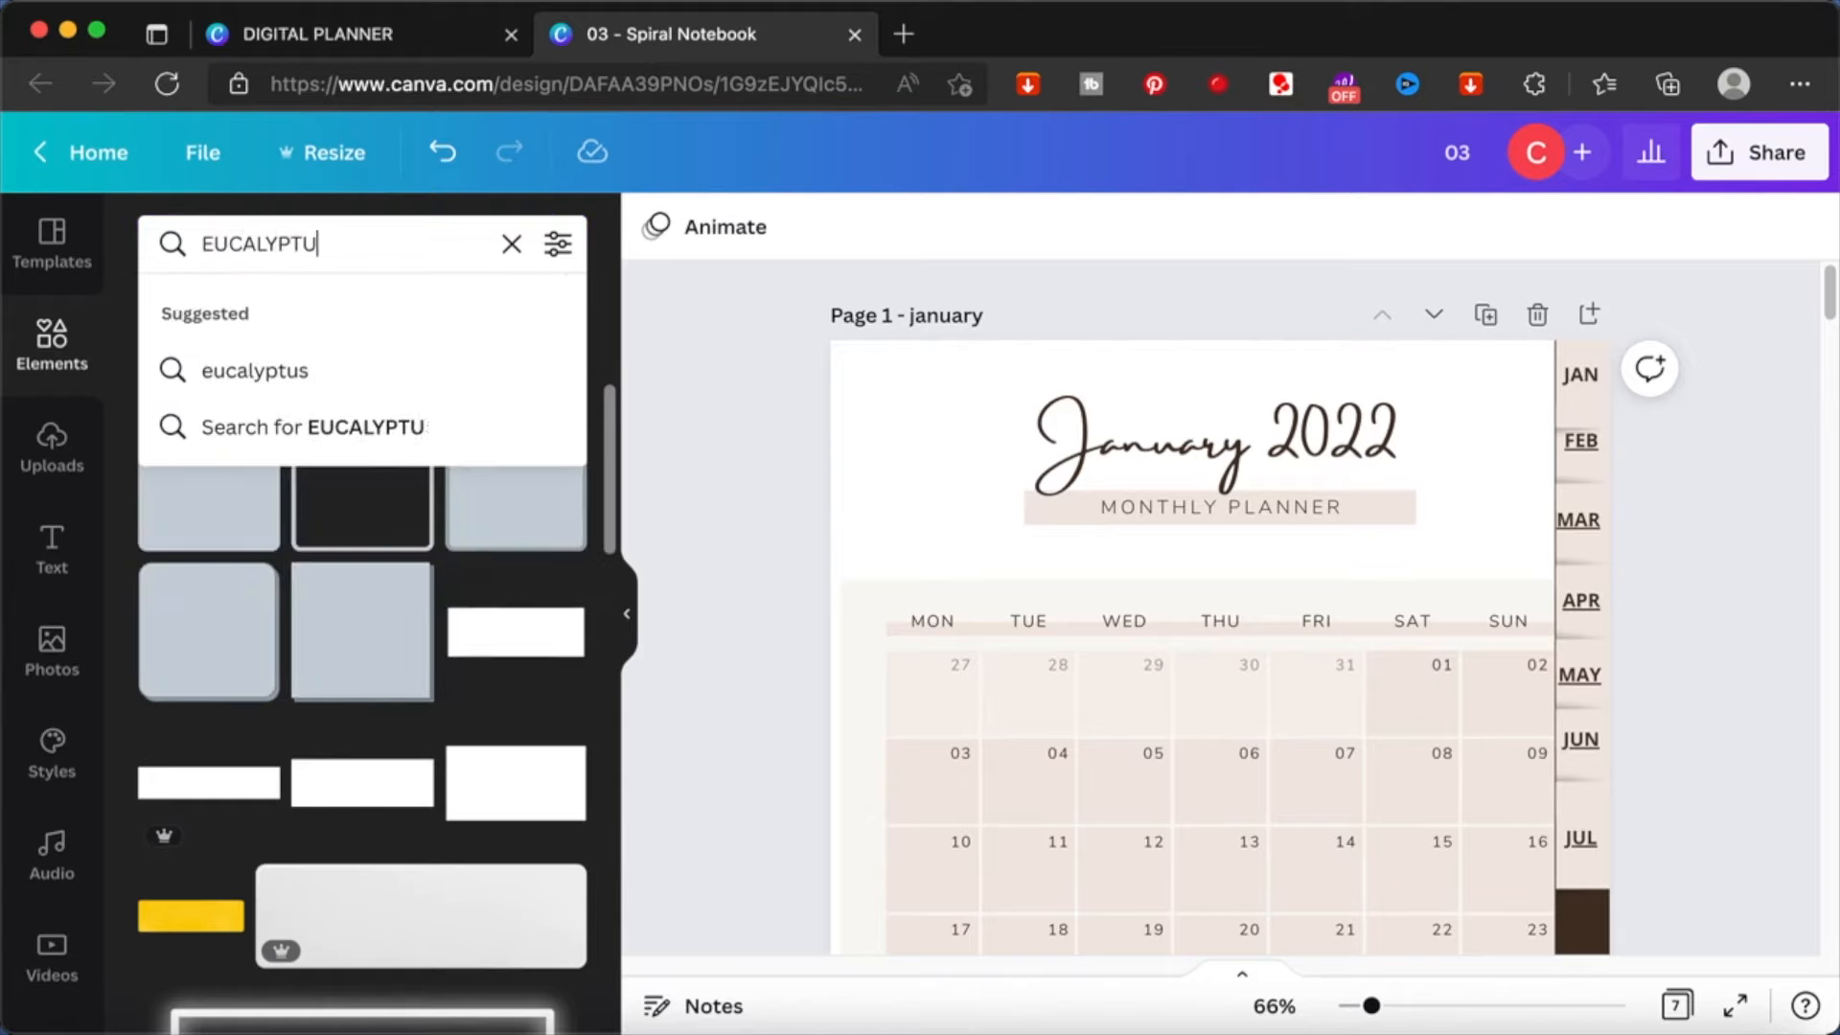
pyautogui.press('Return')
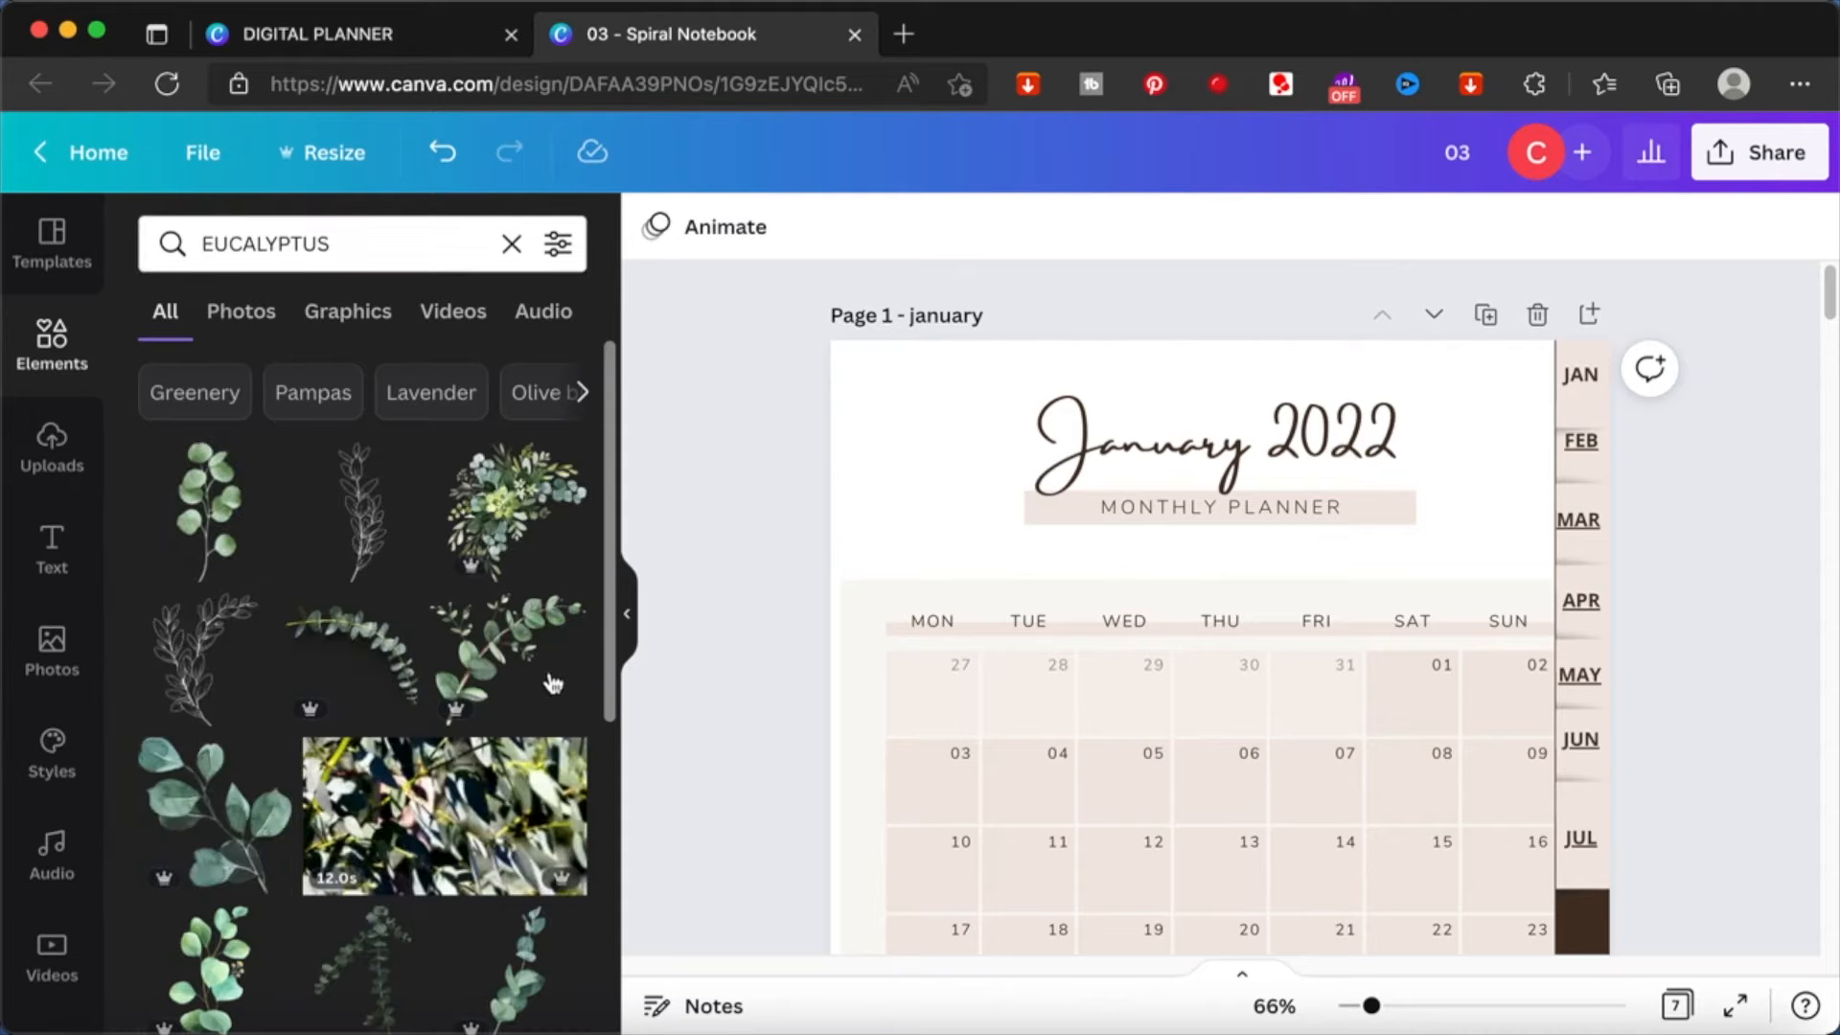
# - Insert the tall eucalyptus branch on the January page and place it, scaled down, beside the title over the MON column
pyautogui.scroll(-4, 340, 774)
pyautogui.scroll(-5, 340, 774)
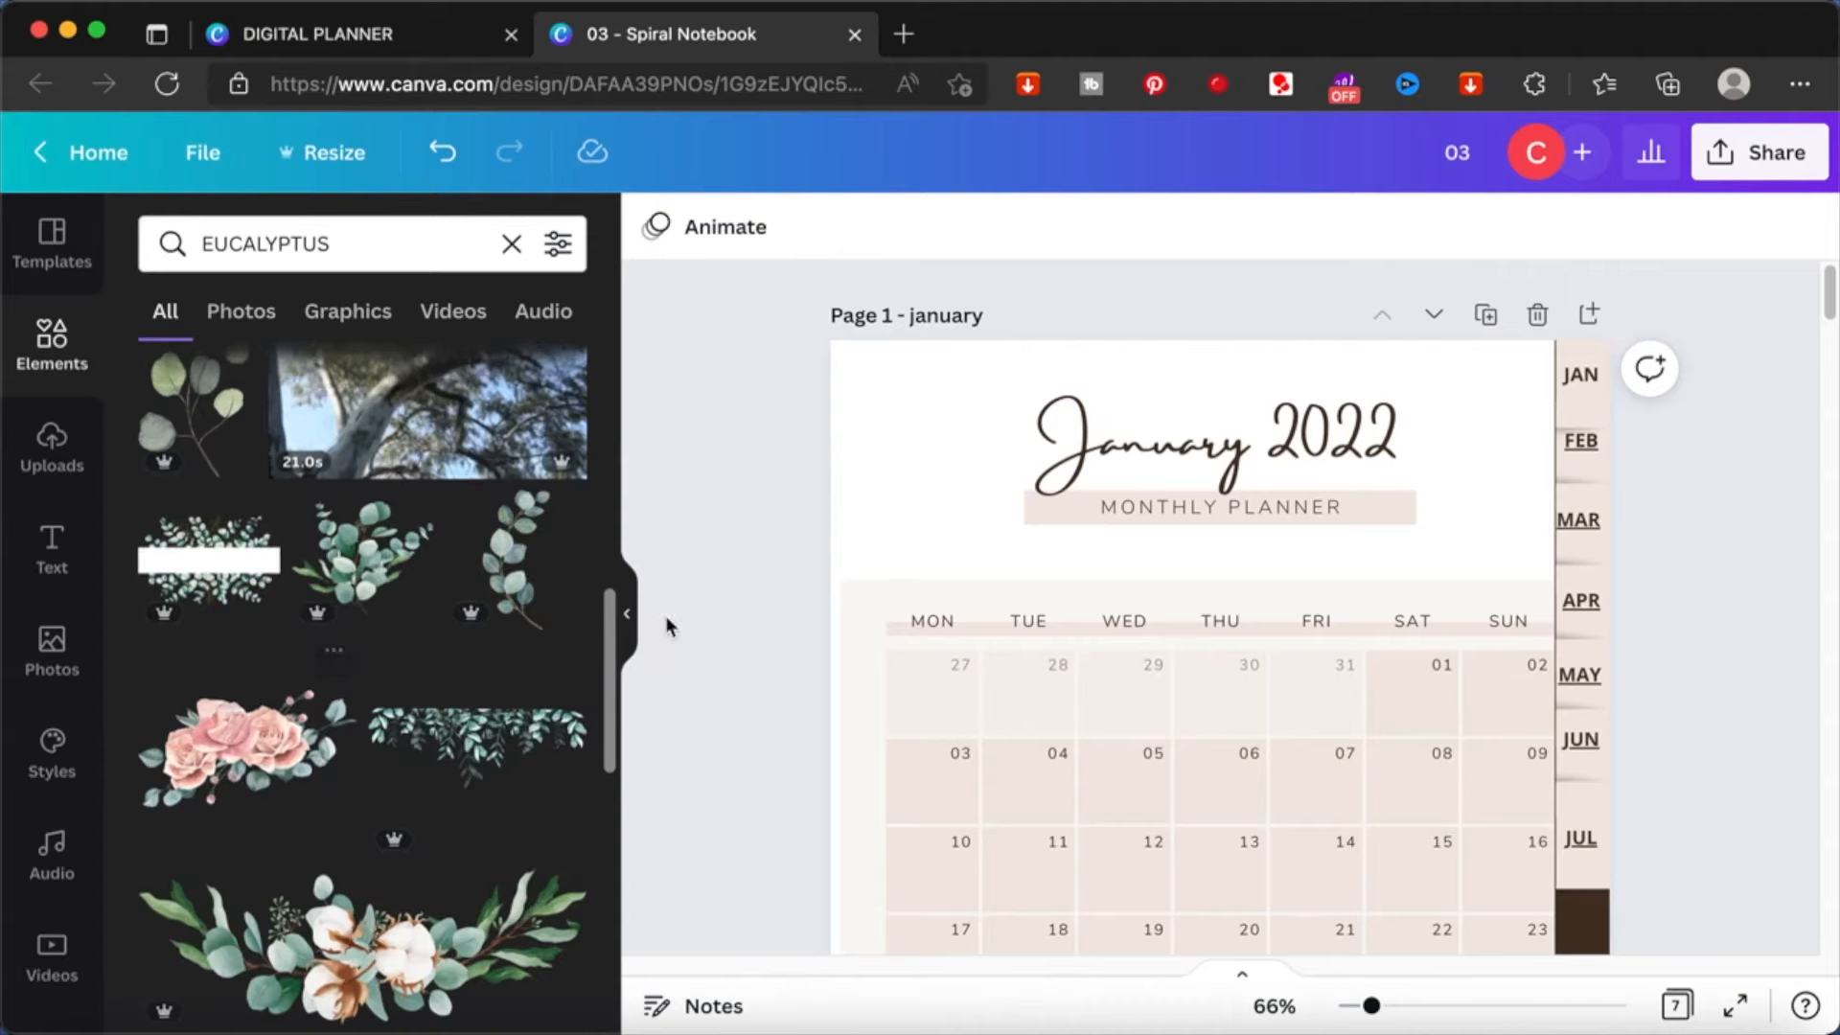
pyautogui.click(515, 554)
pyautogui.scroll(-4, 1323, 545)
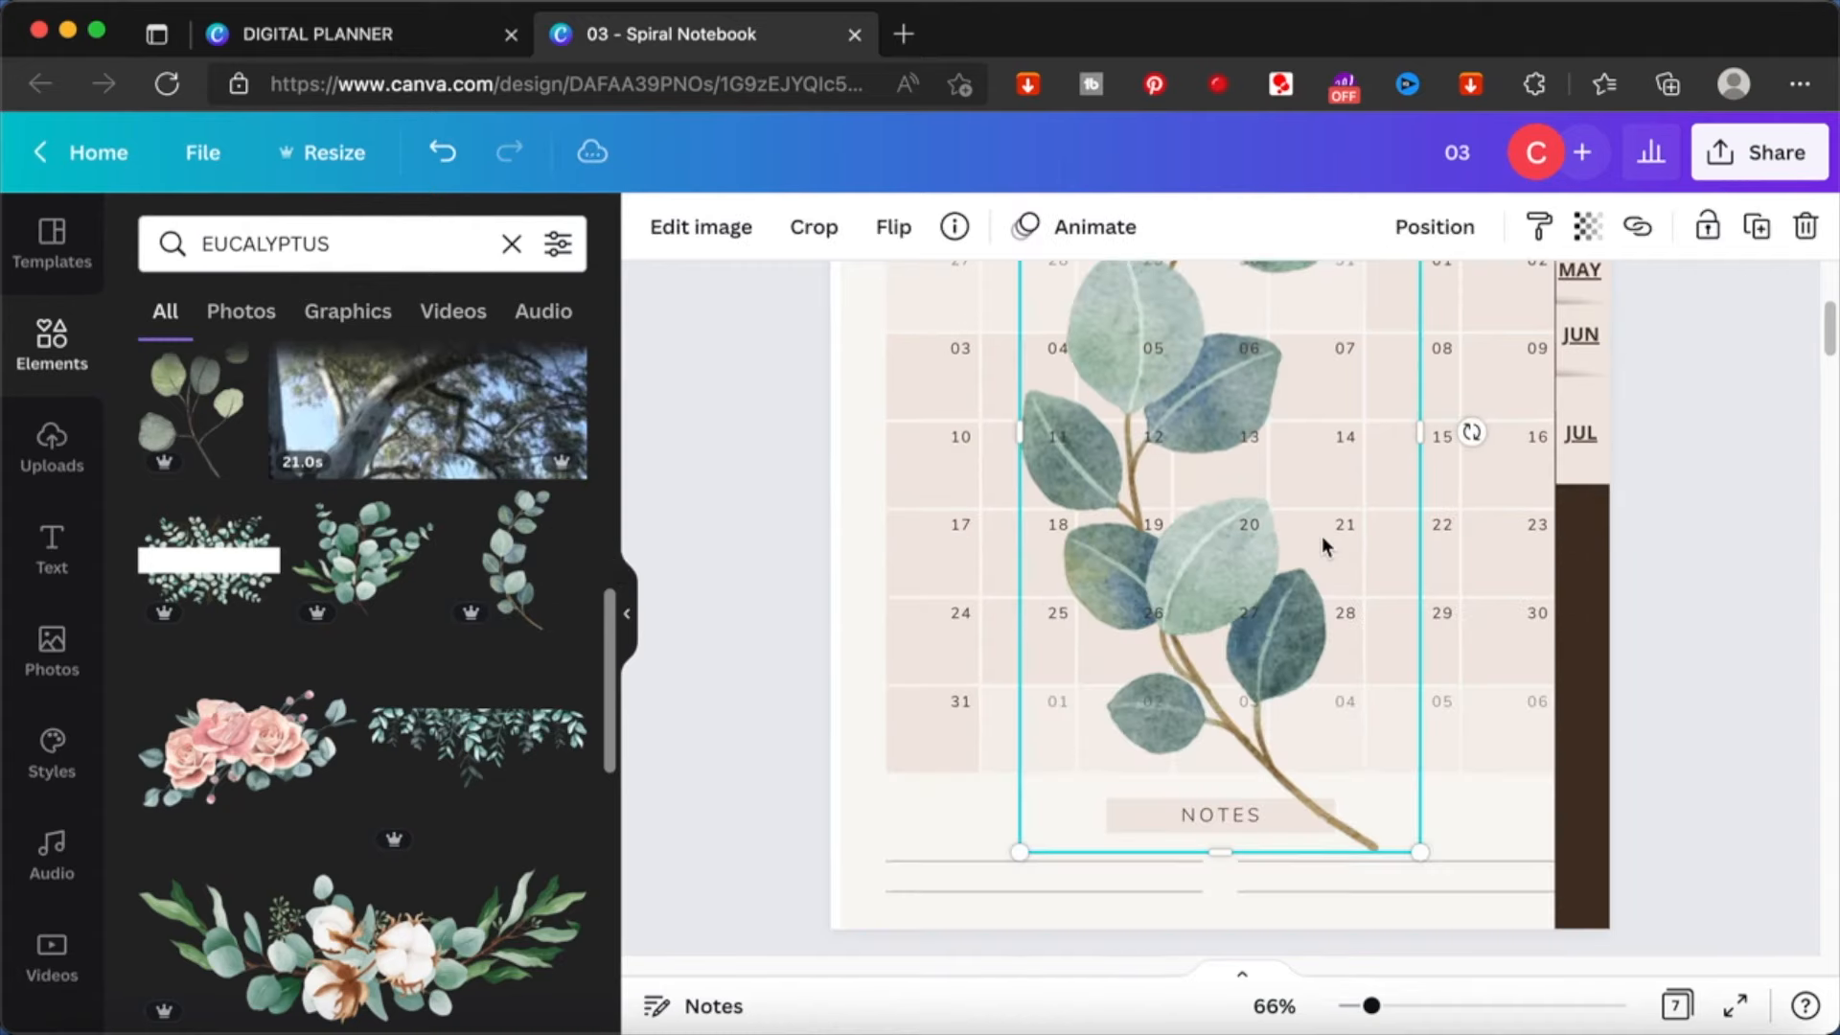
pyautogui.moveTo(1425, 854); pyautogui.dragTo(1122, 432)
pyautogui.scroll(3, 1123, 436)
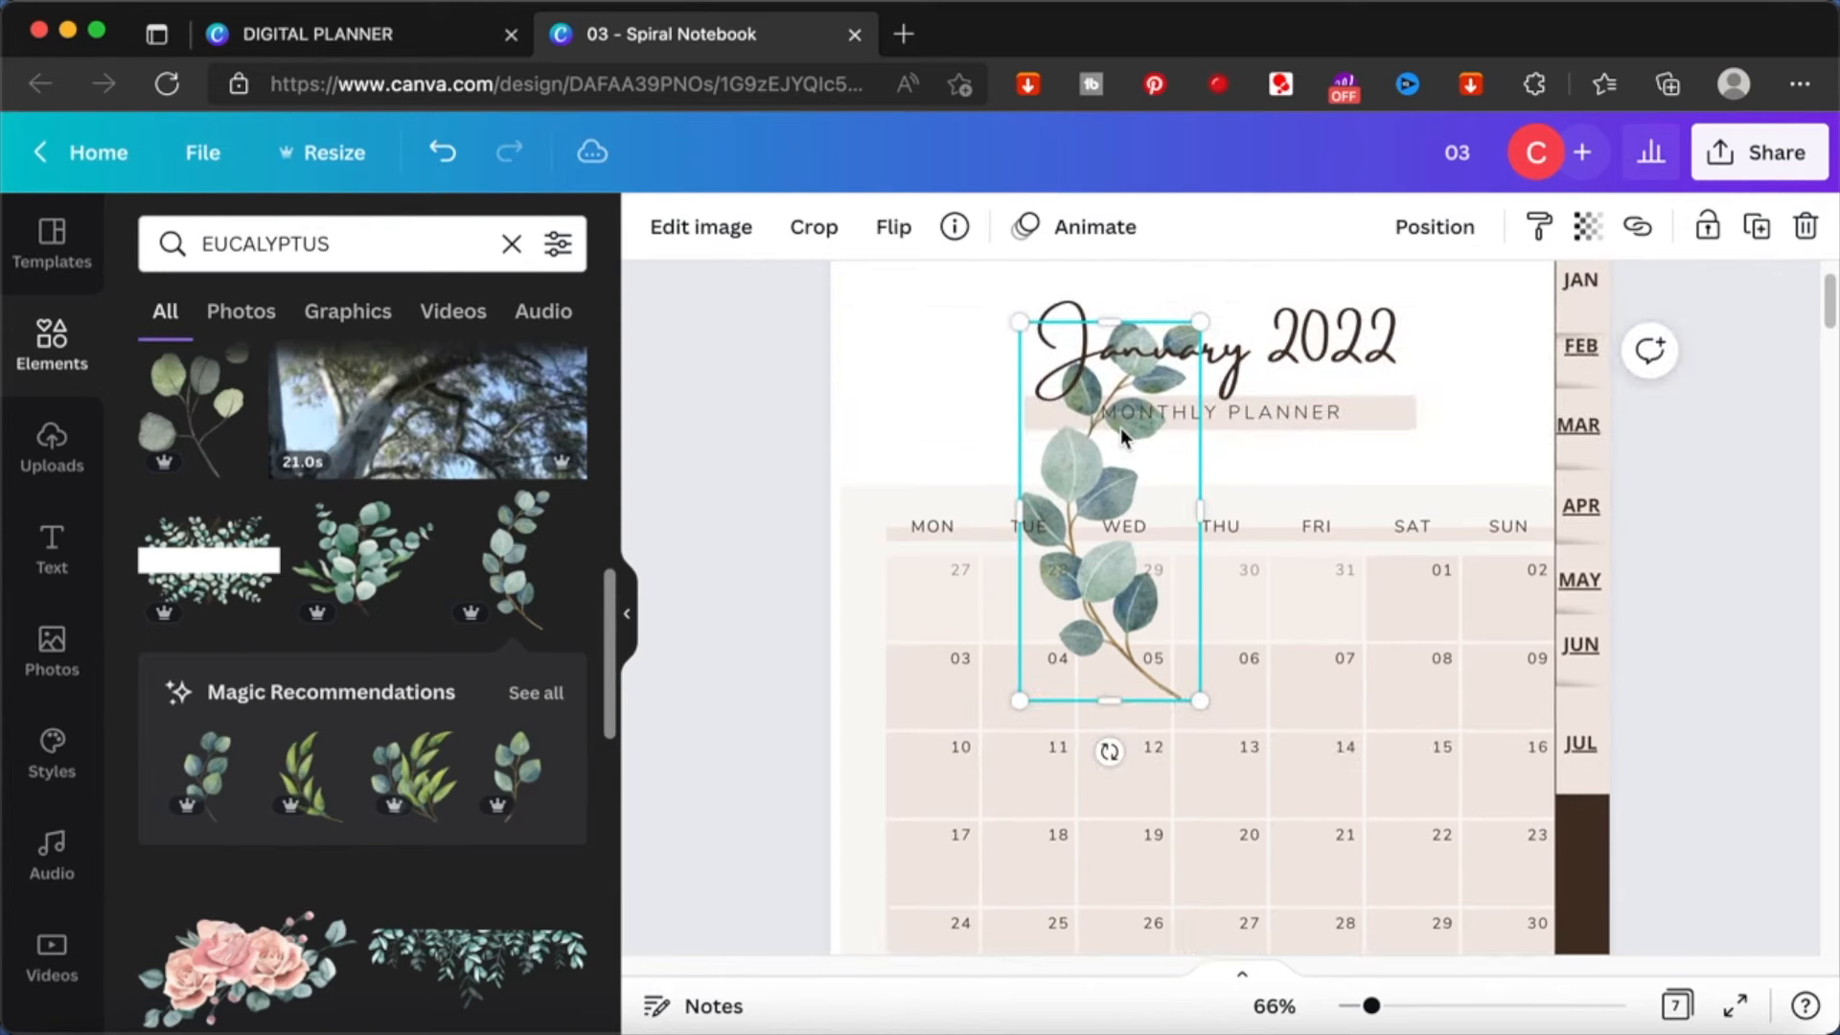
pyautogui.moveTo(1074, 493); pyautogui.dragTo(907, 531)
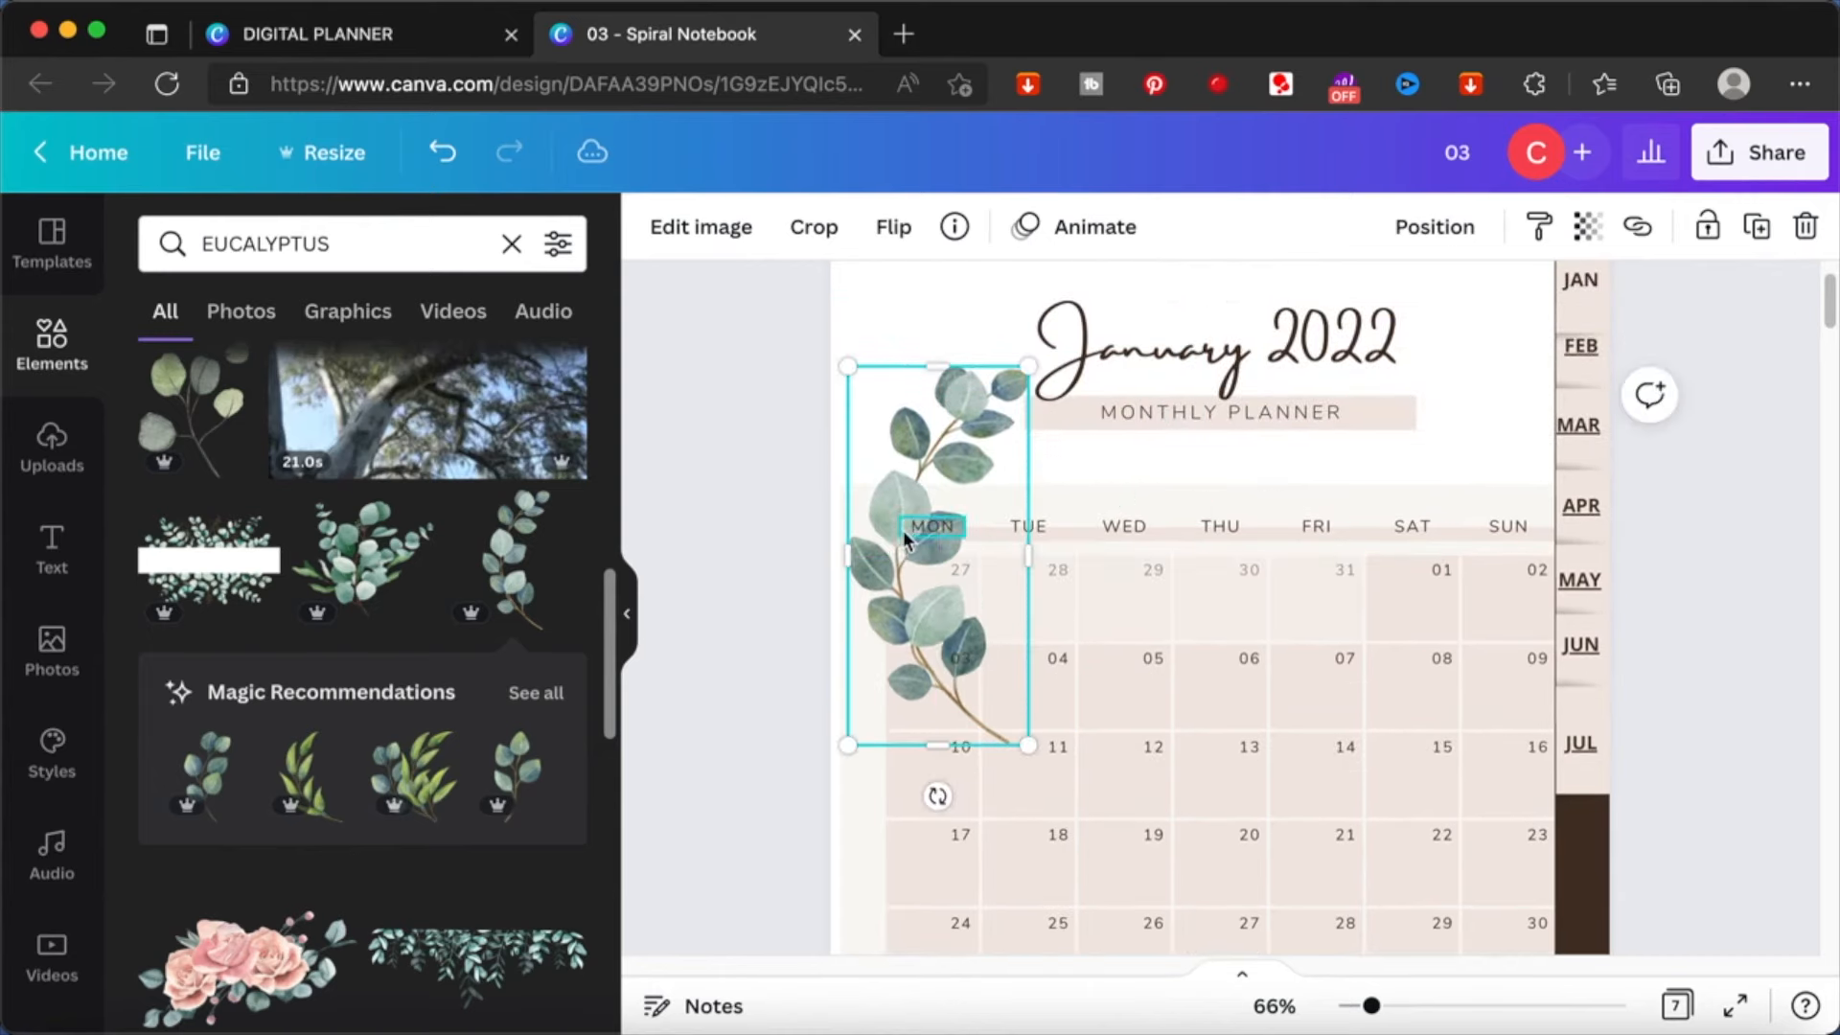
# - Try layering the eucalyptus branch behind parts of the January calendar
pyautogui.rightClick(905, 538)
pyautogui.click(967, 437)
pyautogui.rightClick(967, 437)
pyautogui.click(1123, 468)
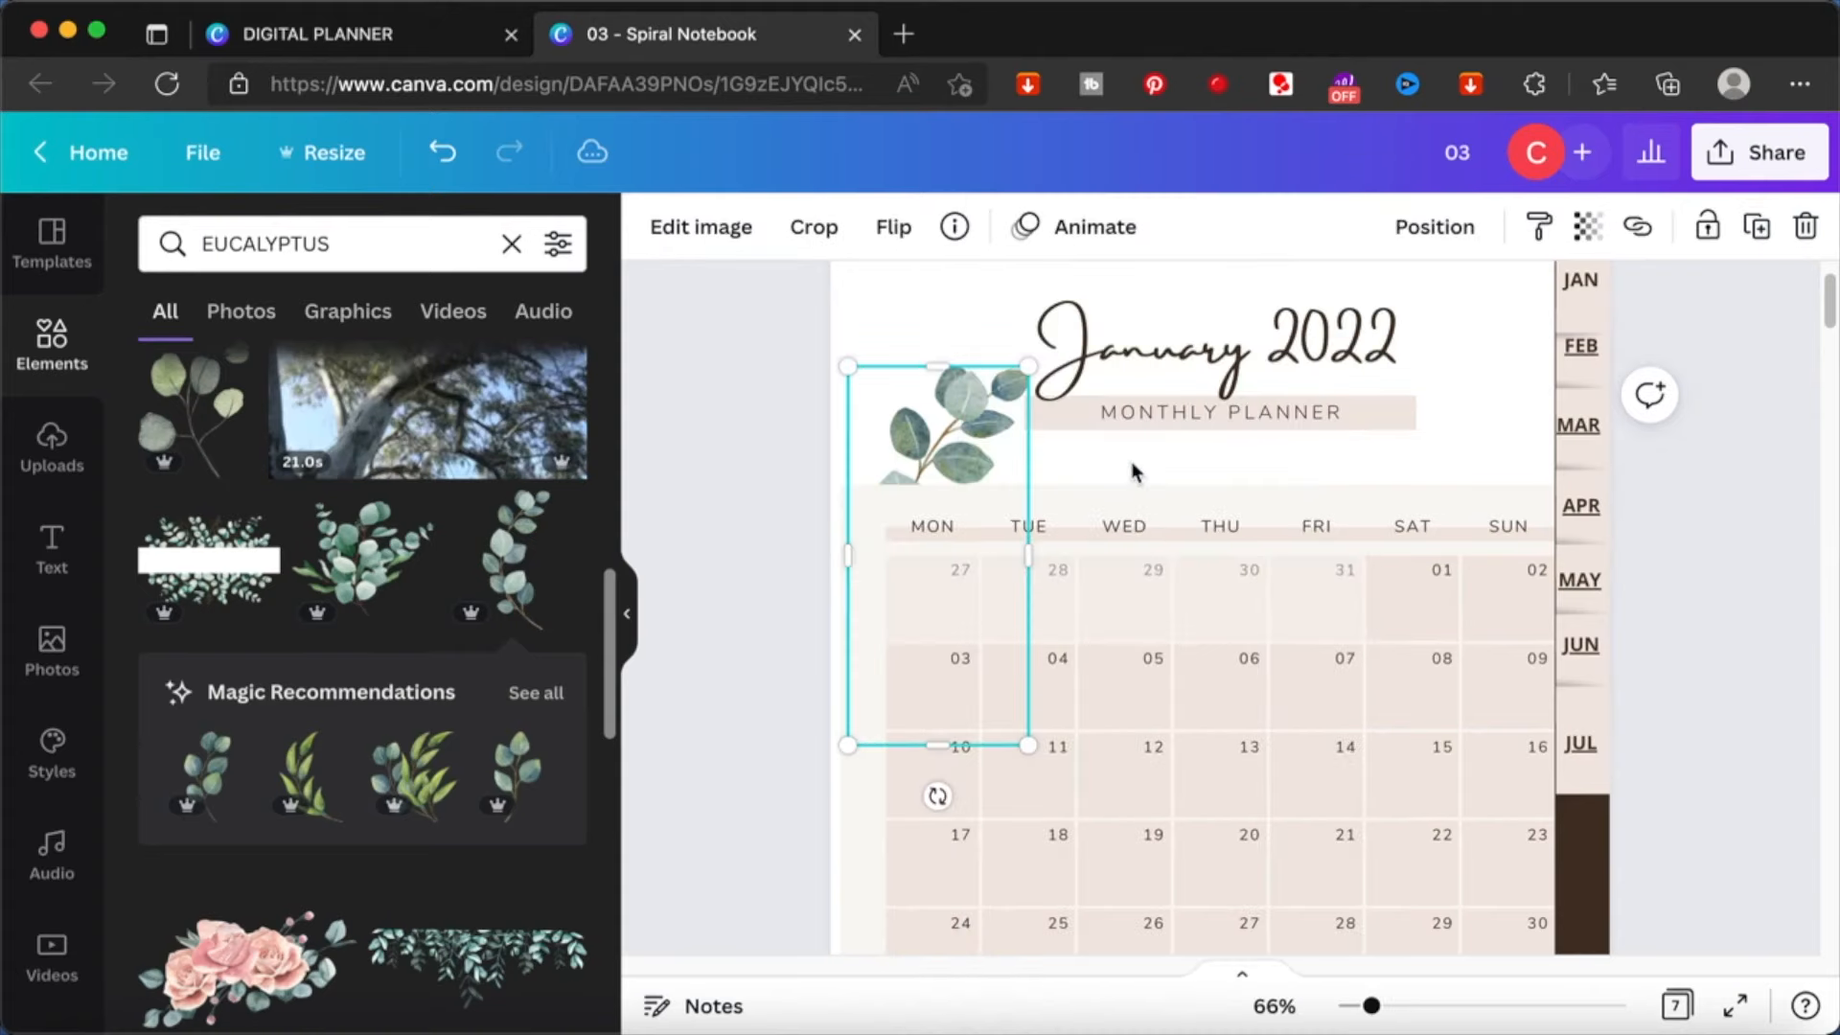
pyautogui.rightClick(958, 414)
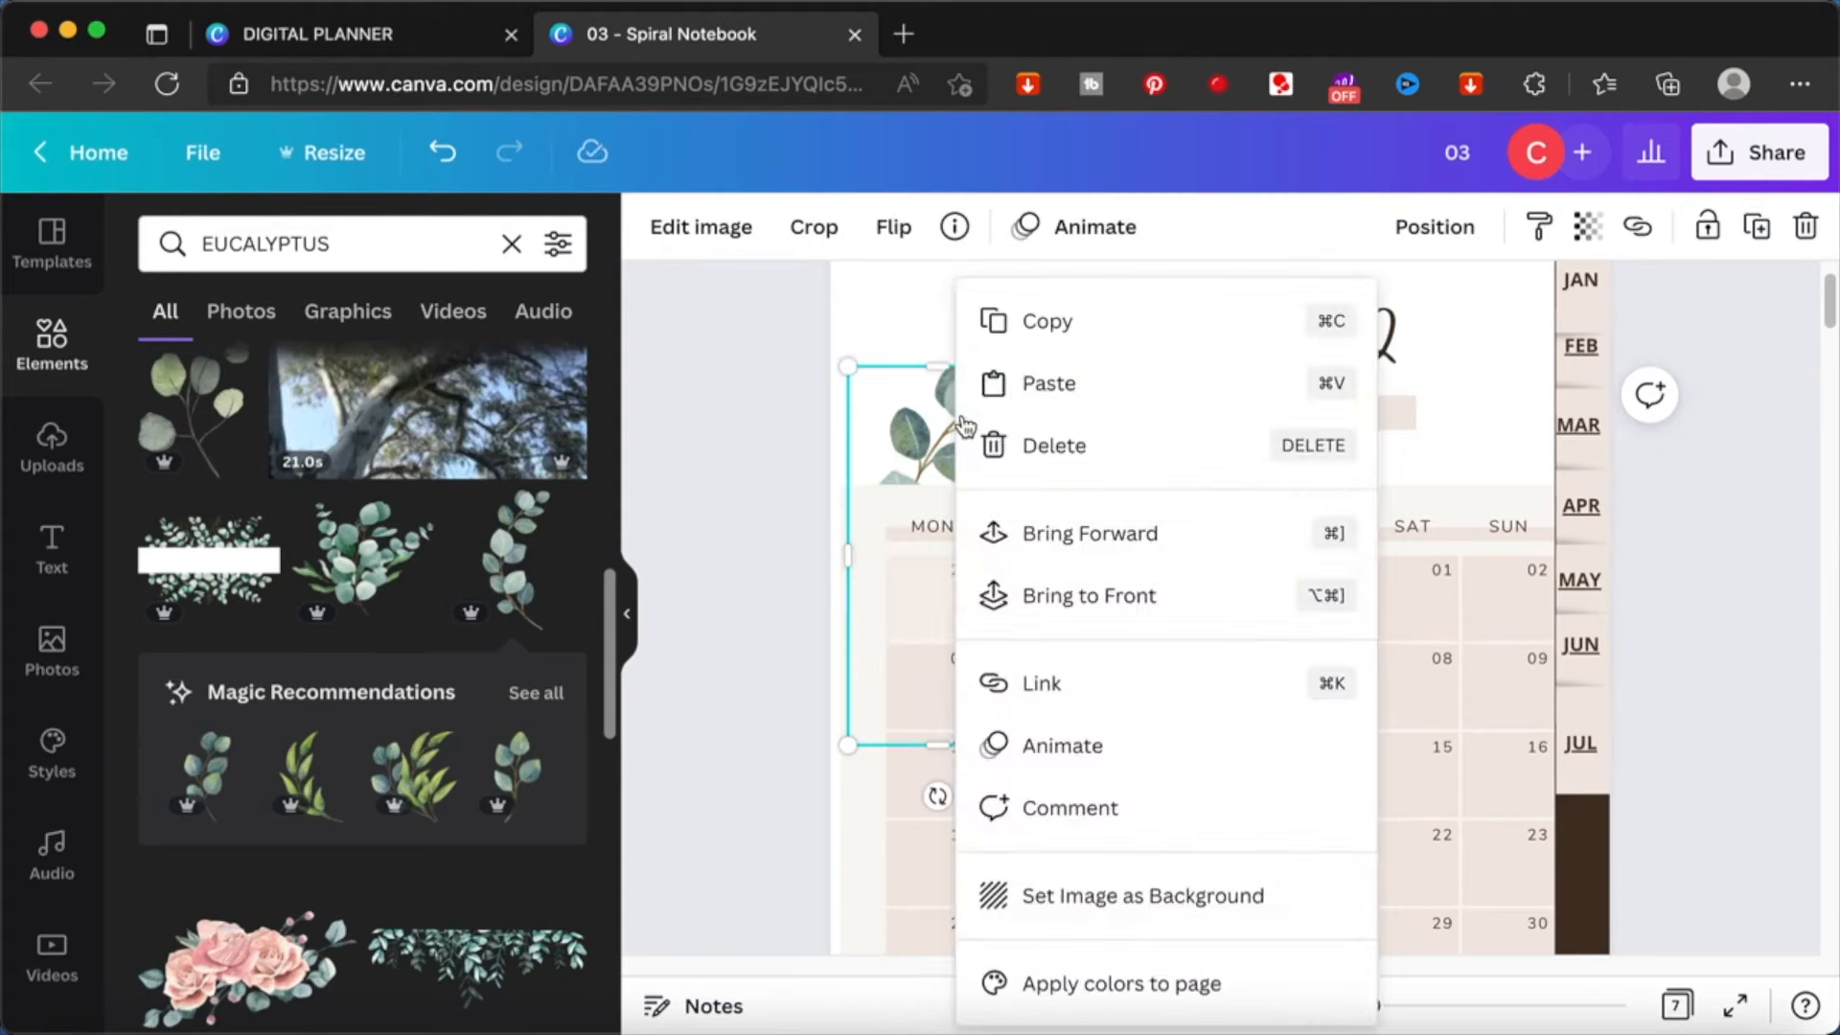
pyautogui.click(1088, 595)
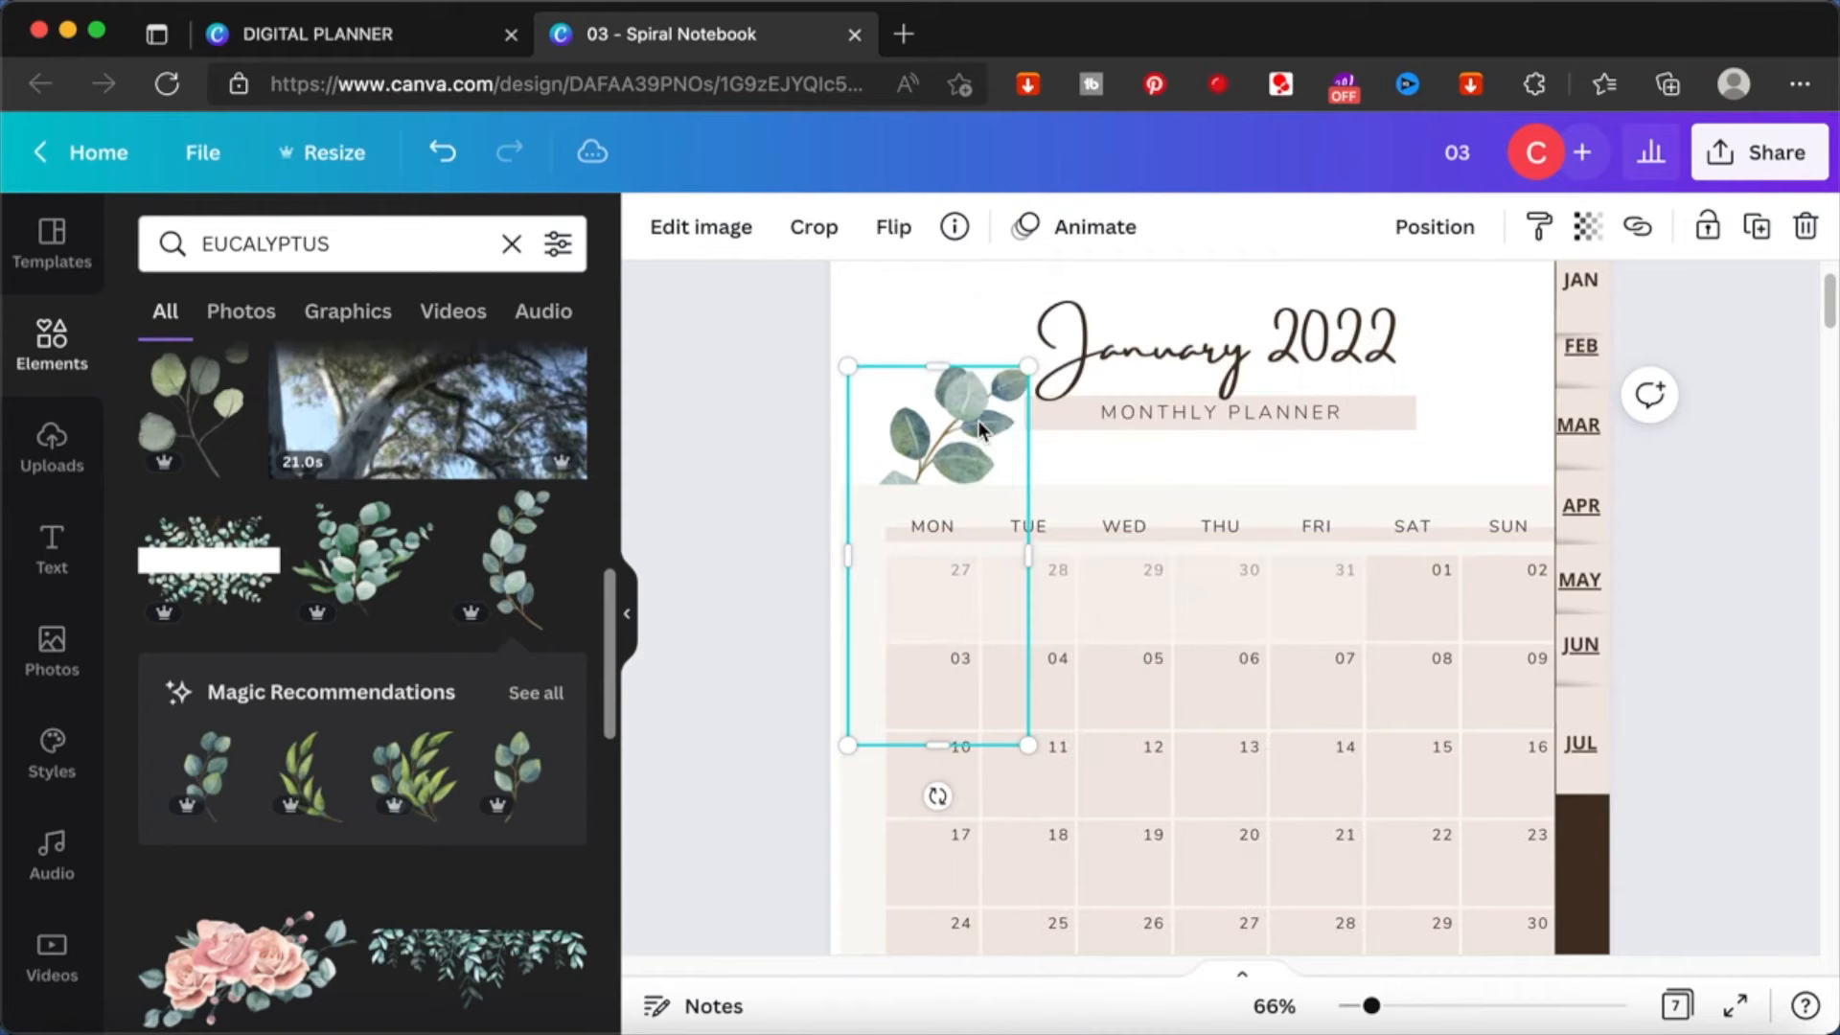
pyautogui.rightClick(979, 431)
pyautogui.click(1054, 538)
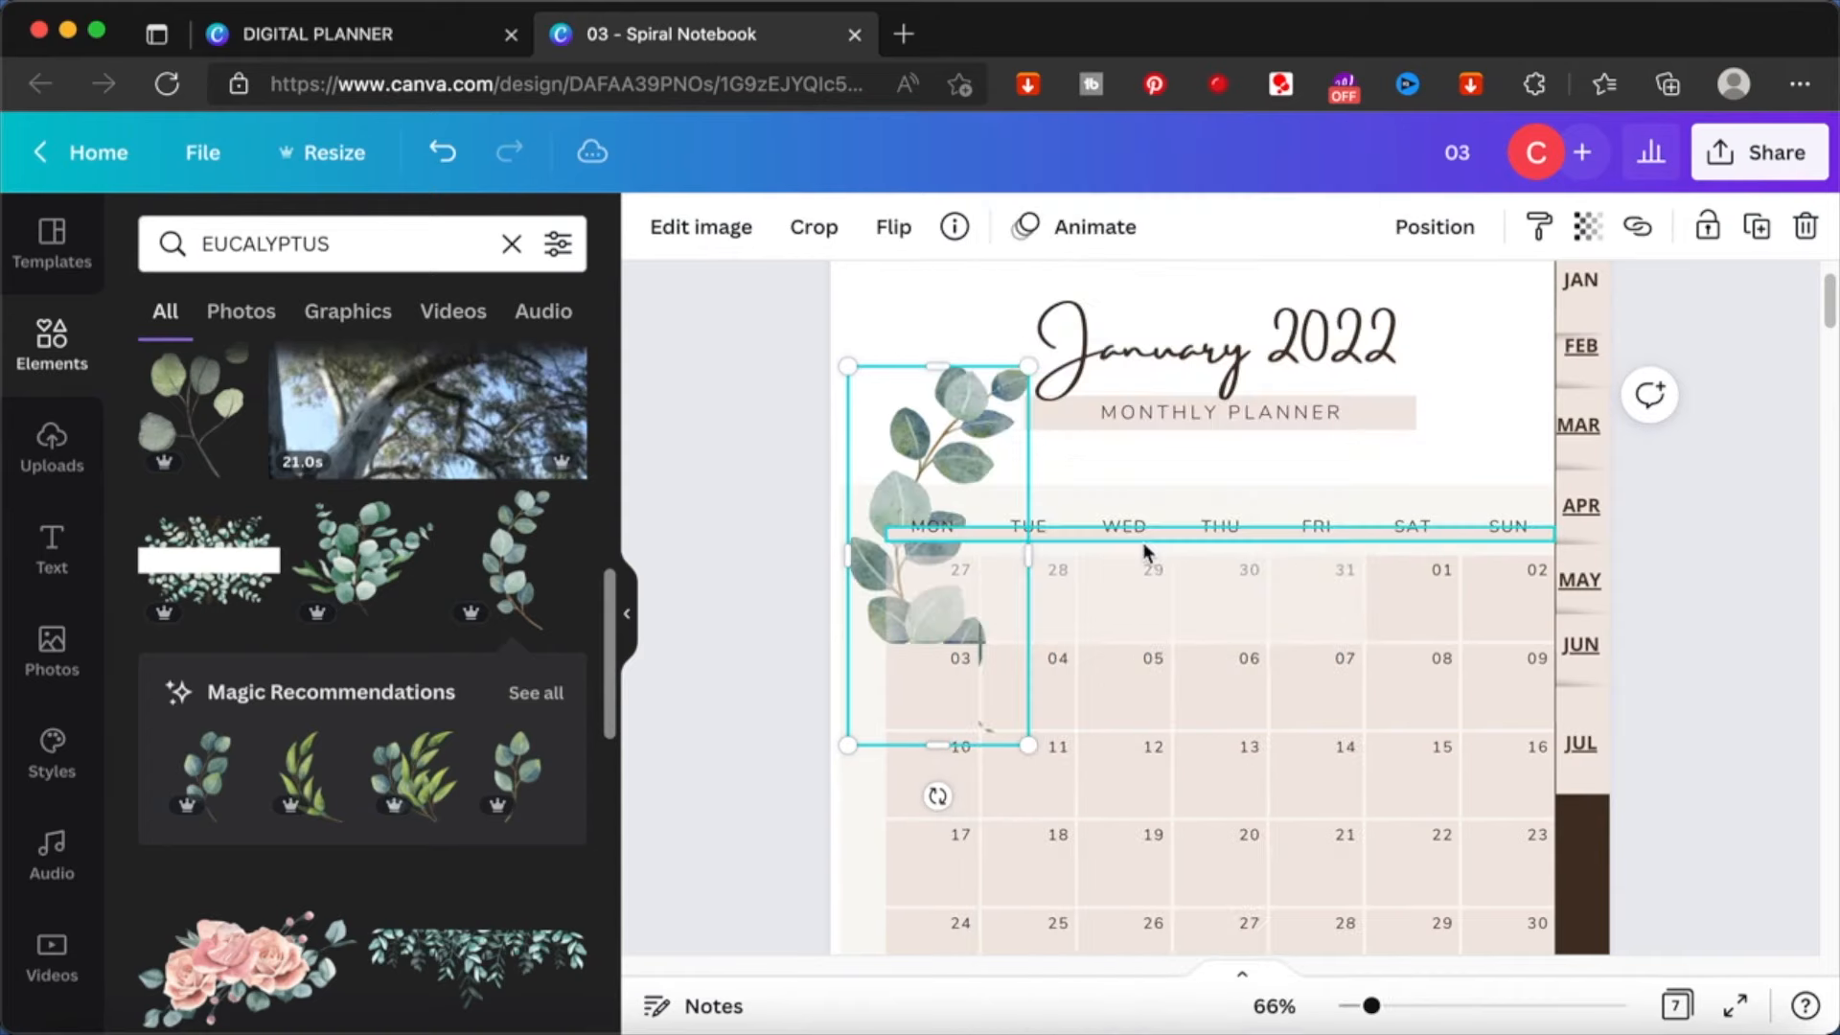
# - Undo the layering changes made to the eucalyptus branch
pyautogui.press('super+z')
pyautogui.press('super+z')
pyautogui.press('super+z')
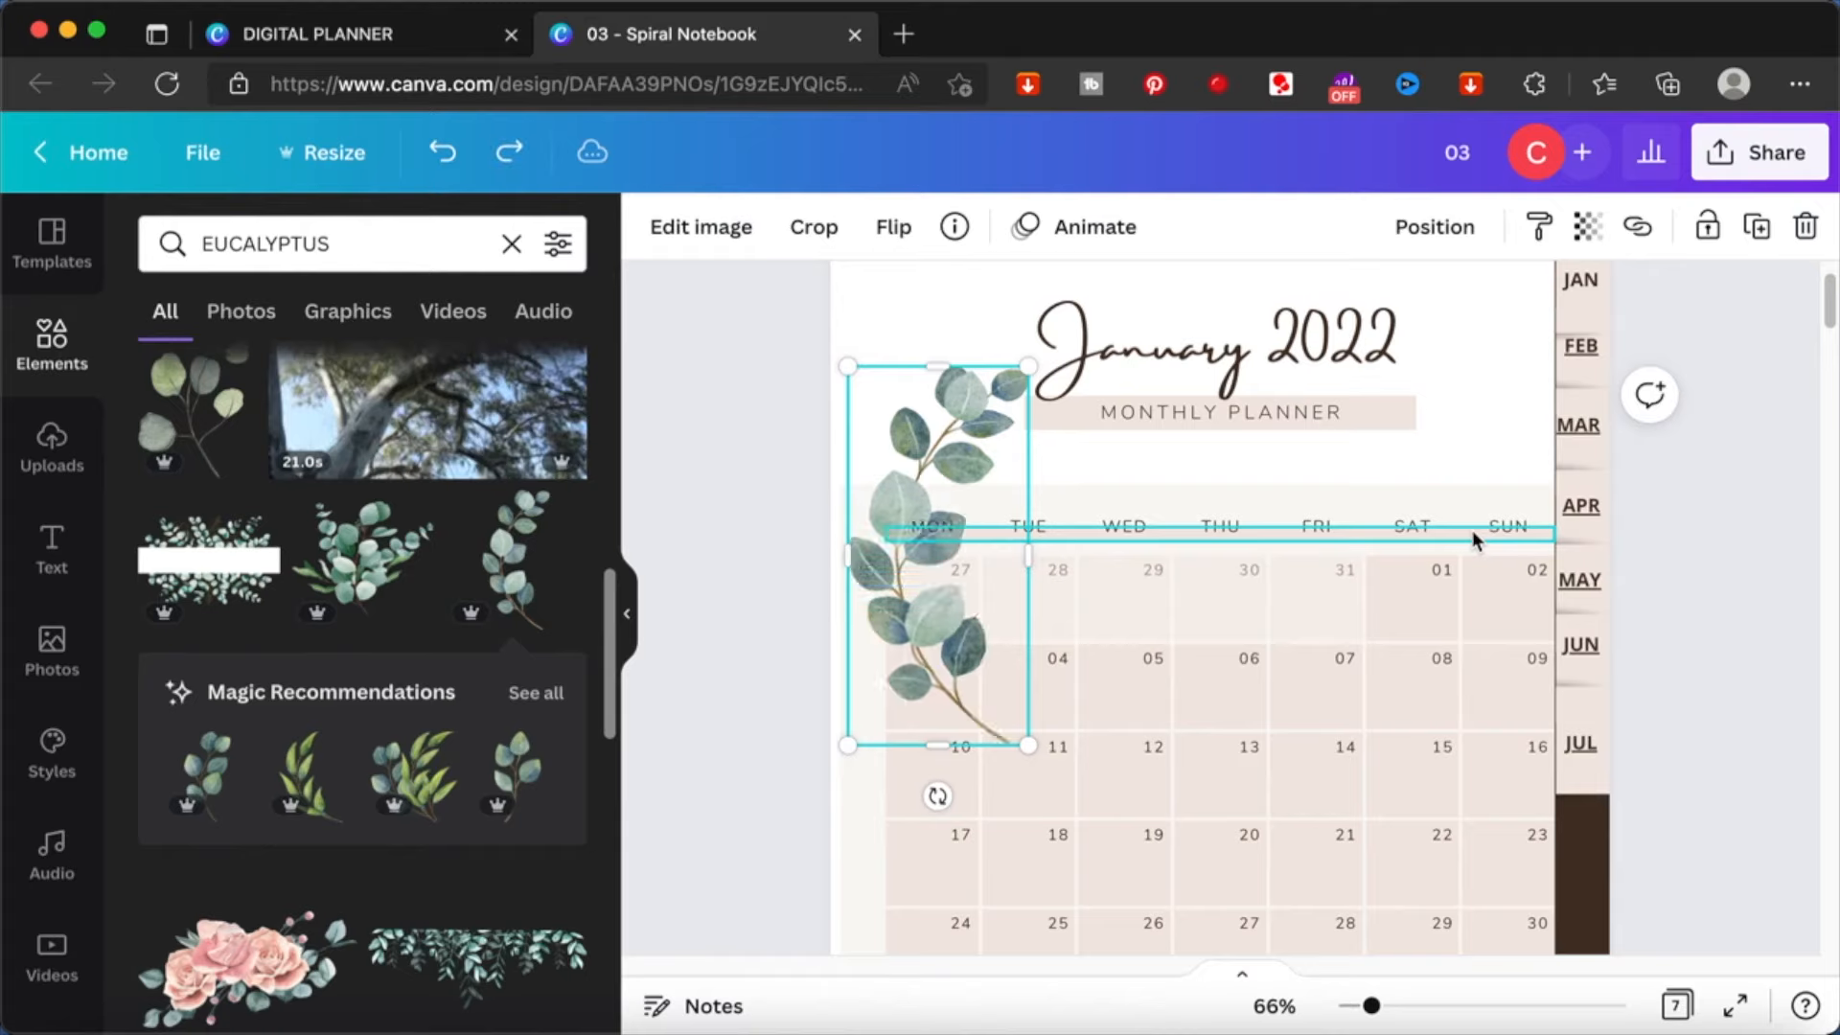
# - Place a faded eucalyptus branch on the March page, beside the title and over the SAT and SUN columns
pyautogui.moveTo(1064, 484); pyautogui.dragTo(896, 454)
pyautogui.scroll(-20, 961, 345)
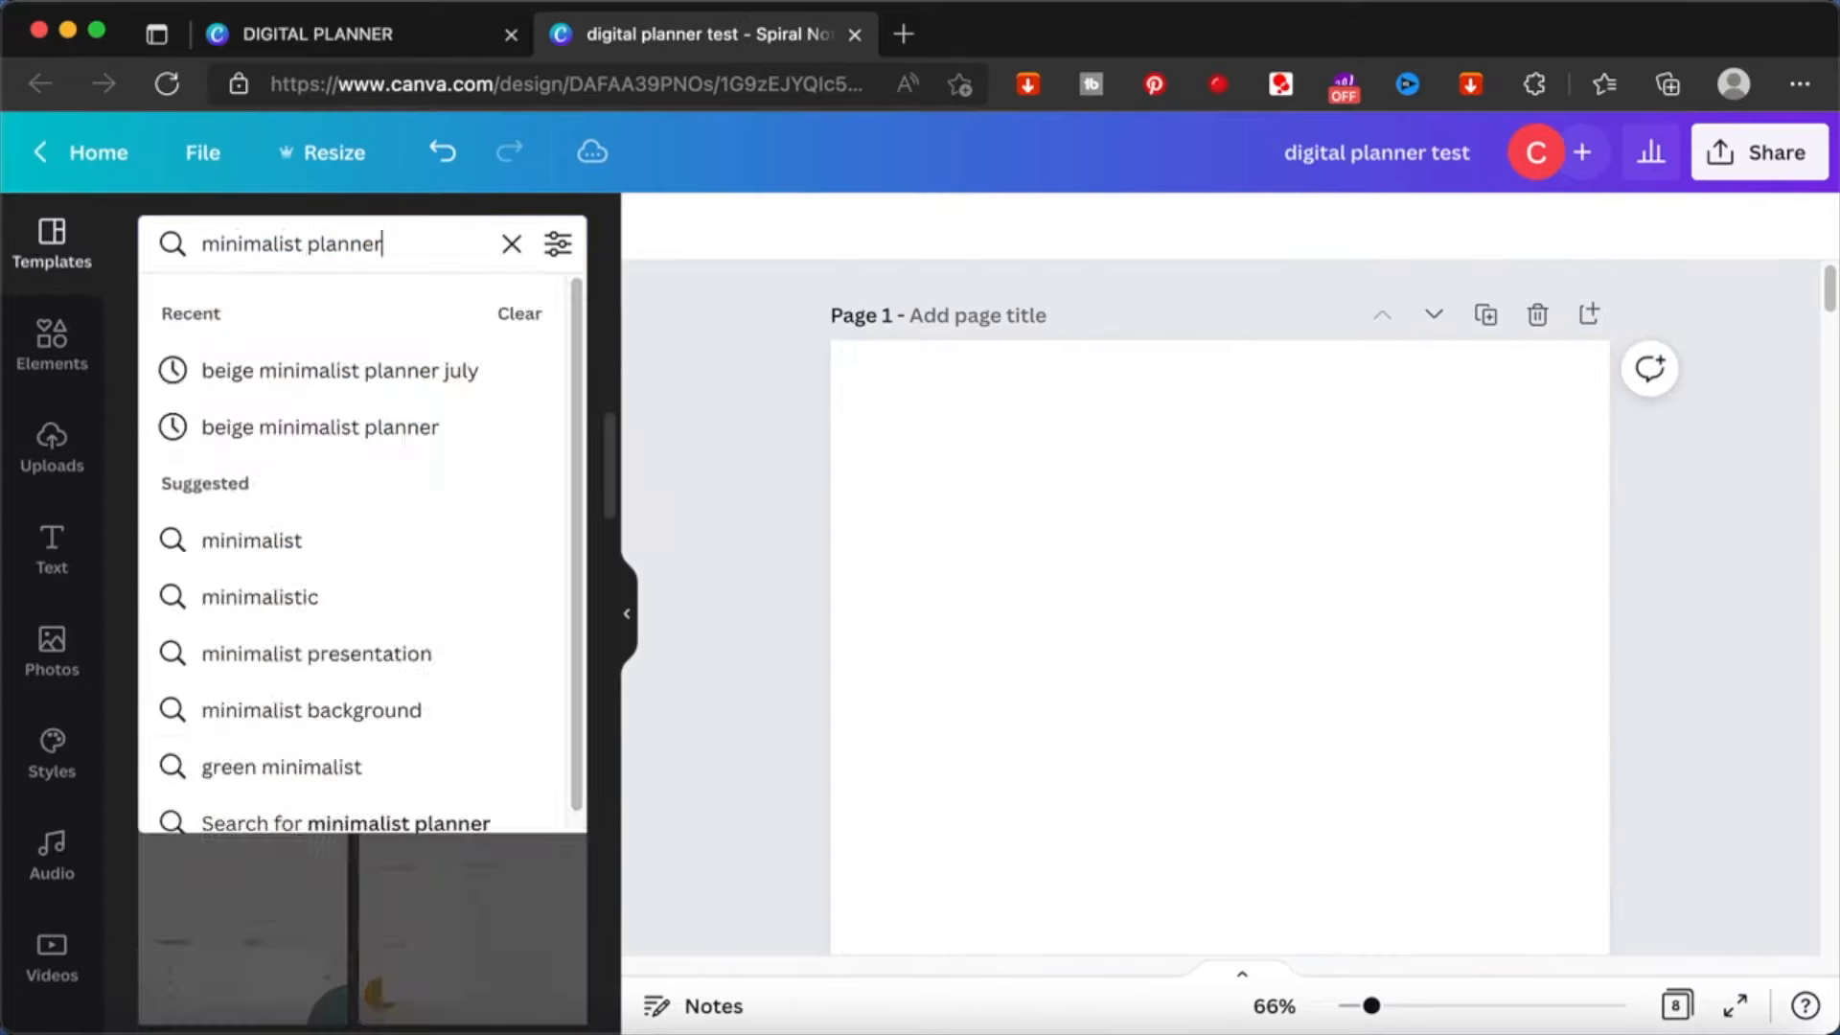
pyautogui.press('Return')
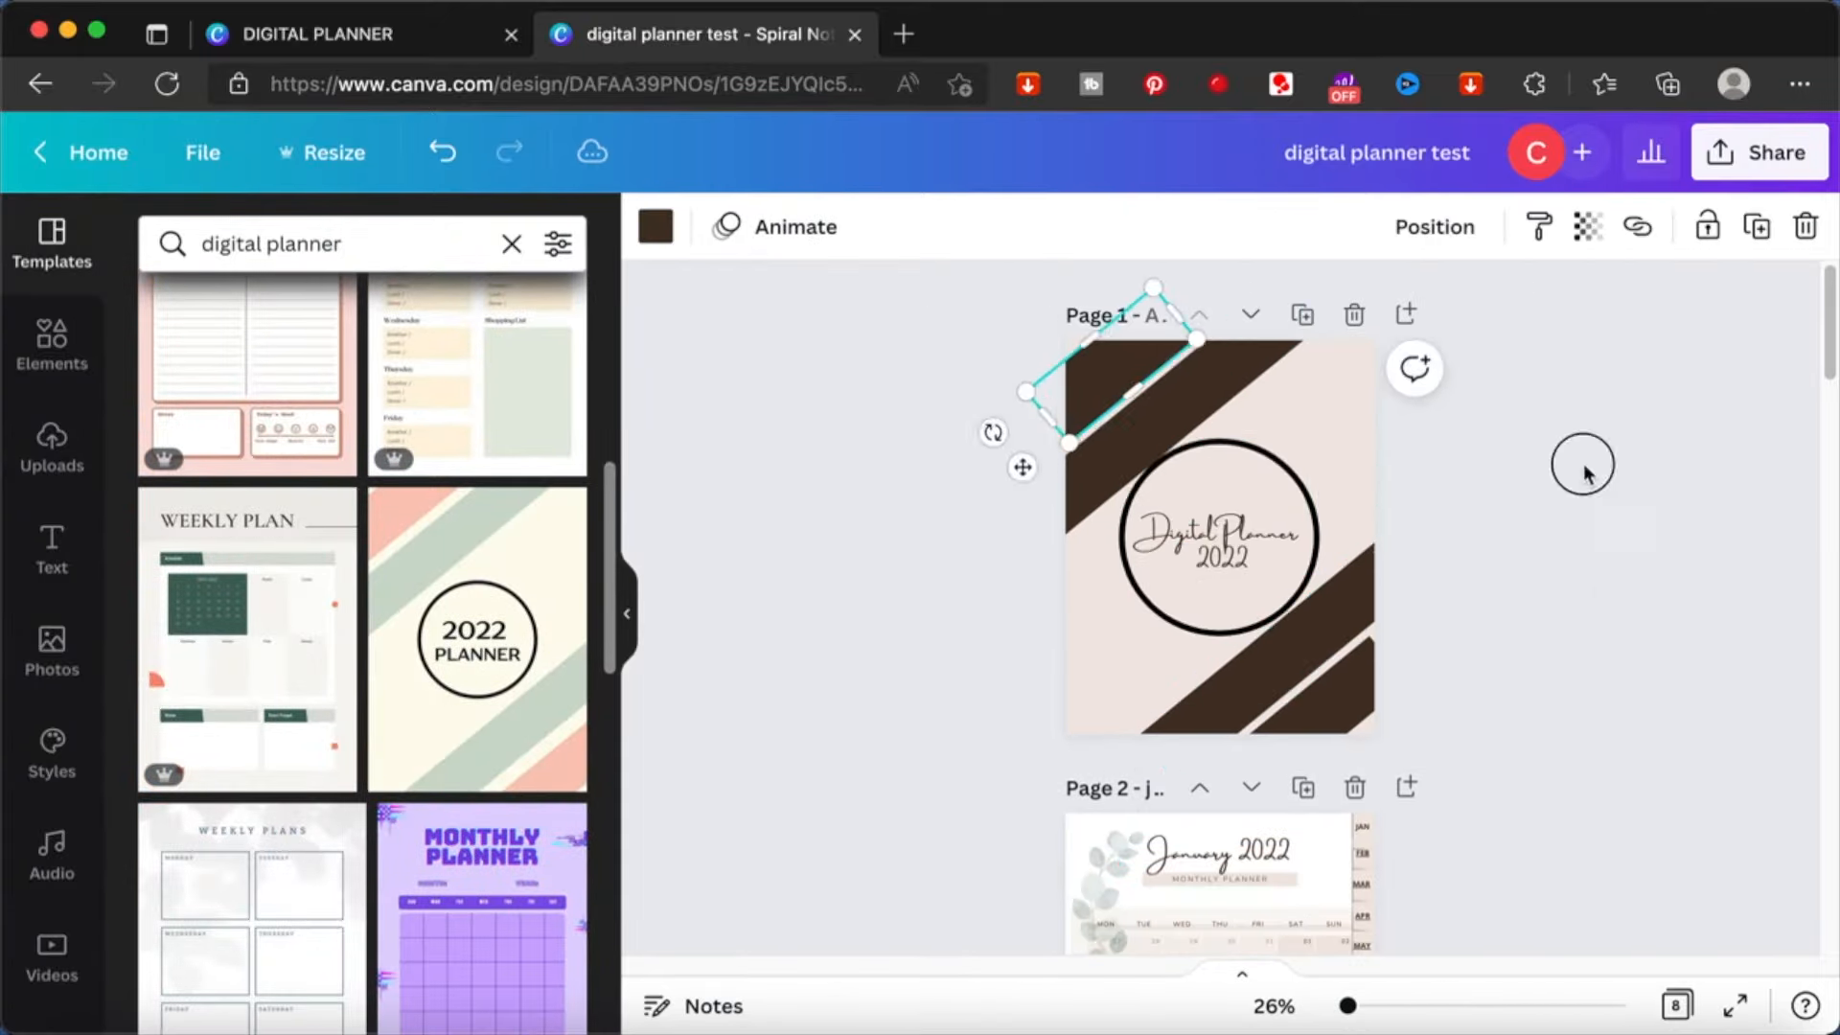
# - Download all pages of the finished digital planner test design as a PDF Standard file
pyautogui.click(1583, 467)
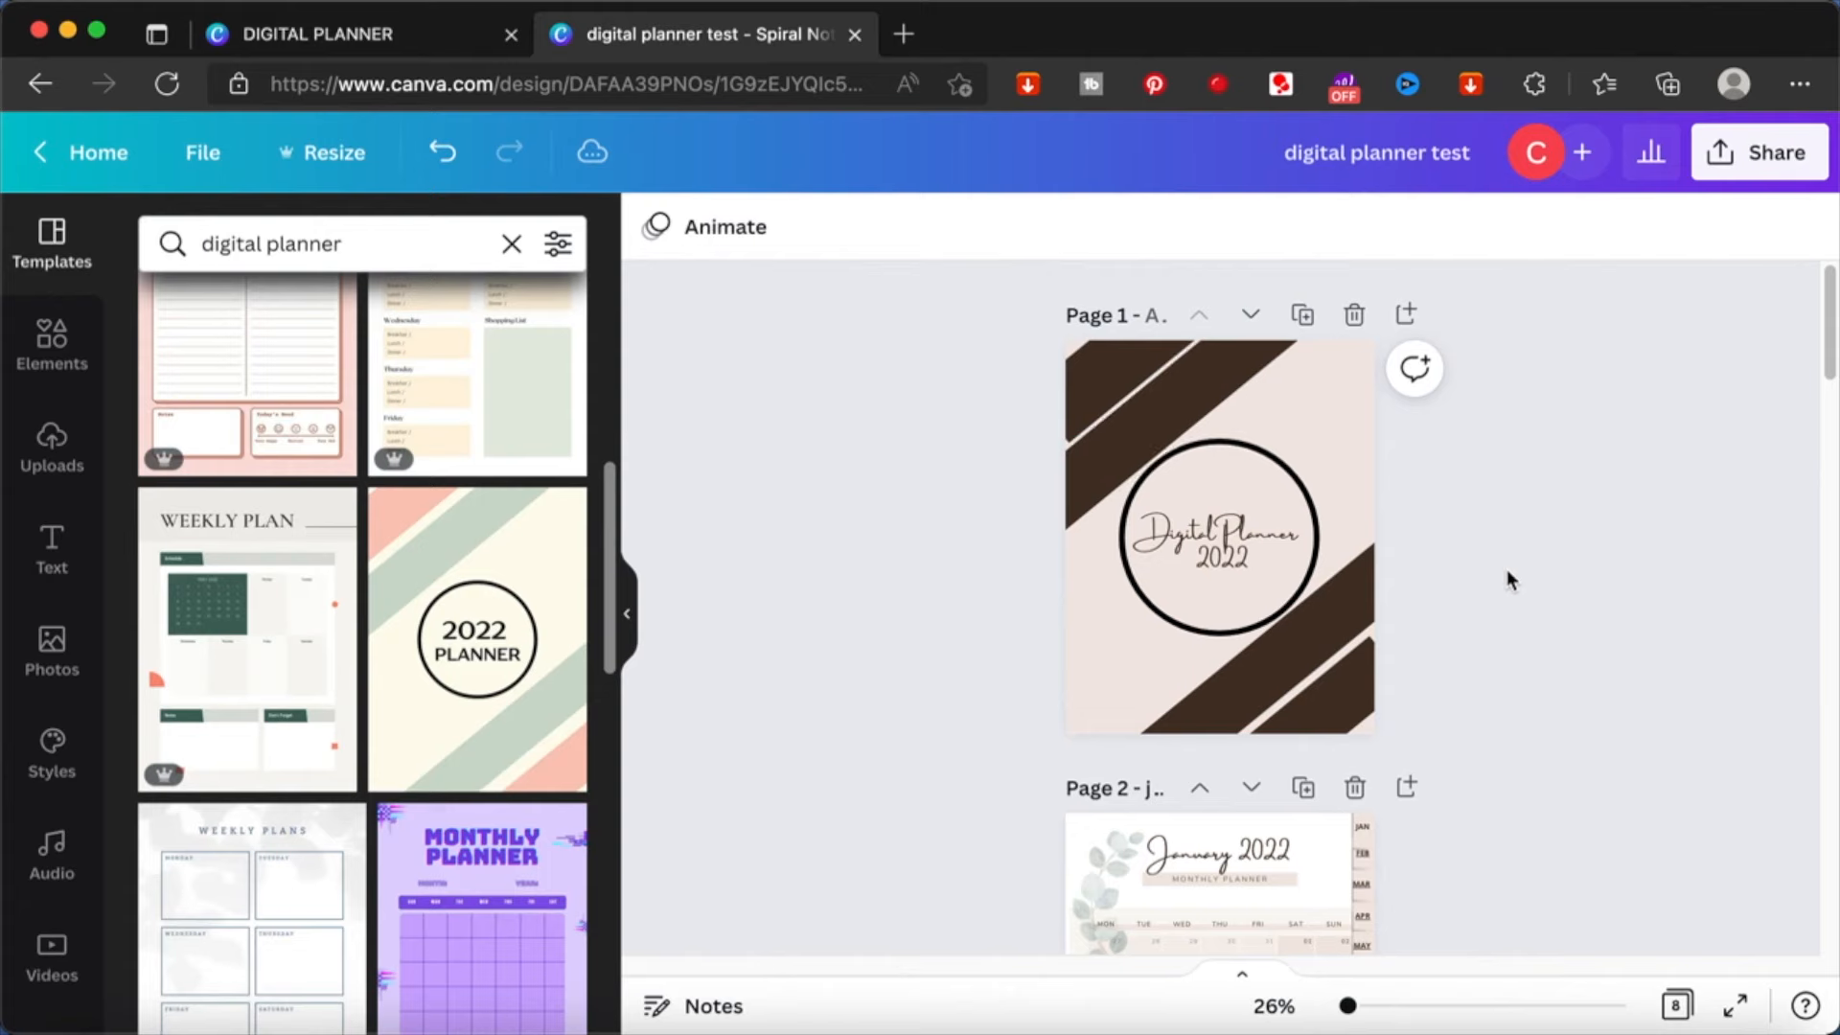
pyautogui.scroll(-10, 1507, 575)
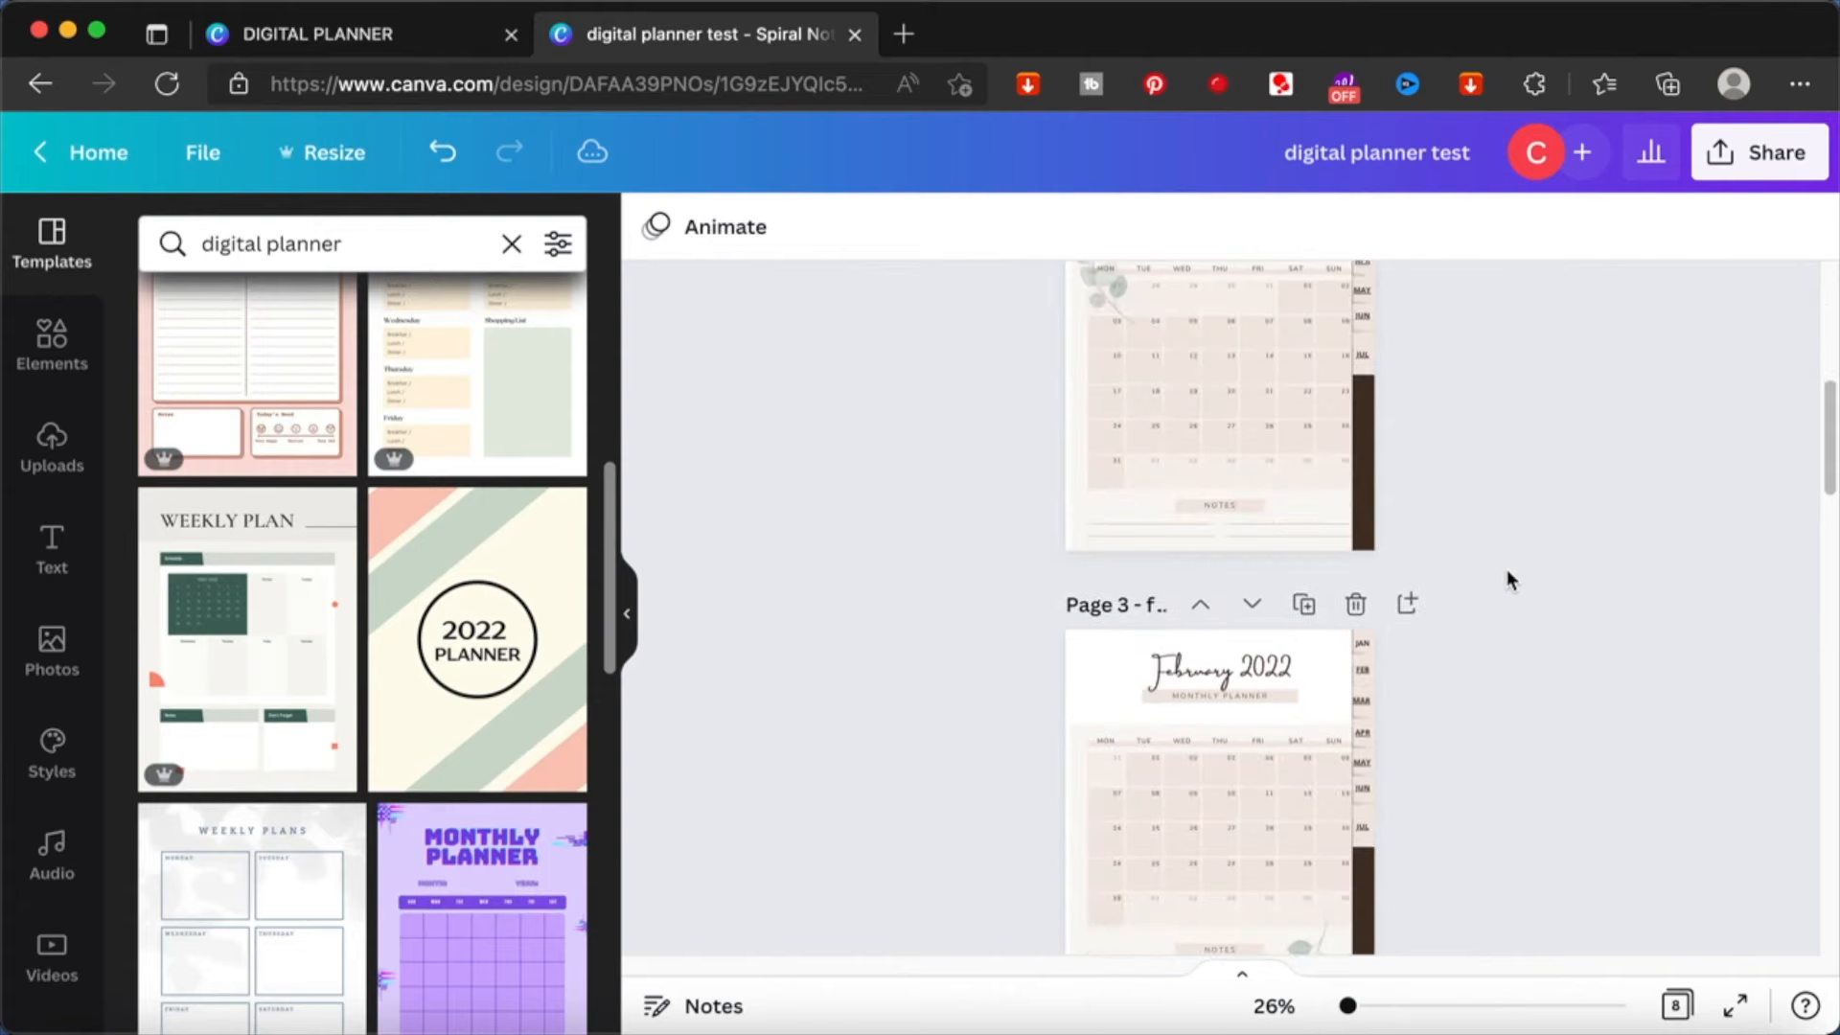
pyautogui.scroll(10, 1506, 570)
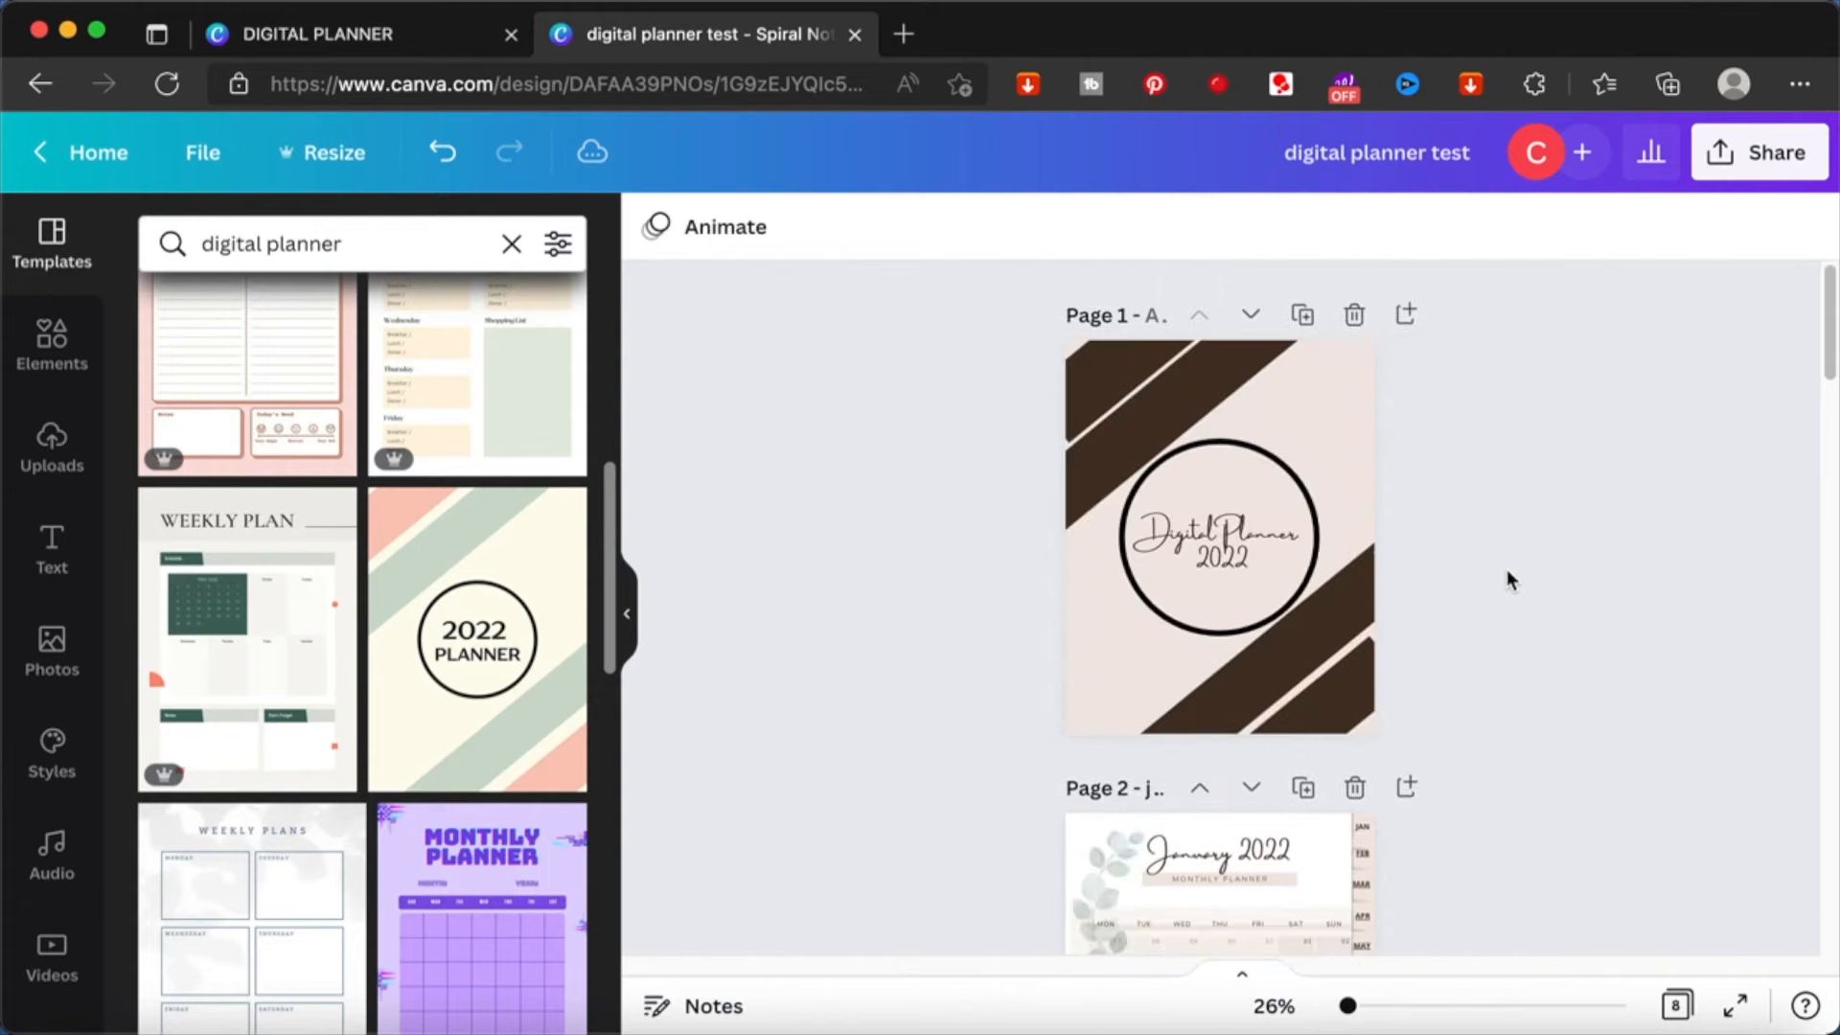
pyautogui.click(1718, 161)
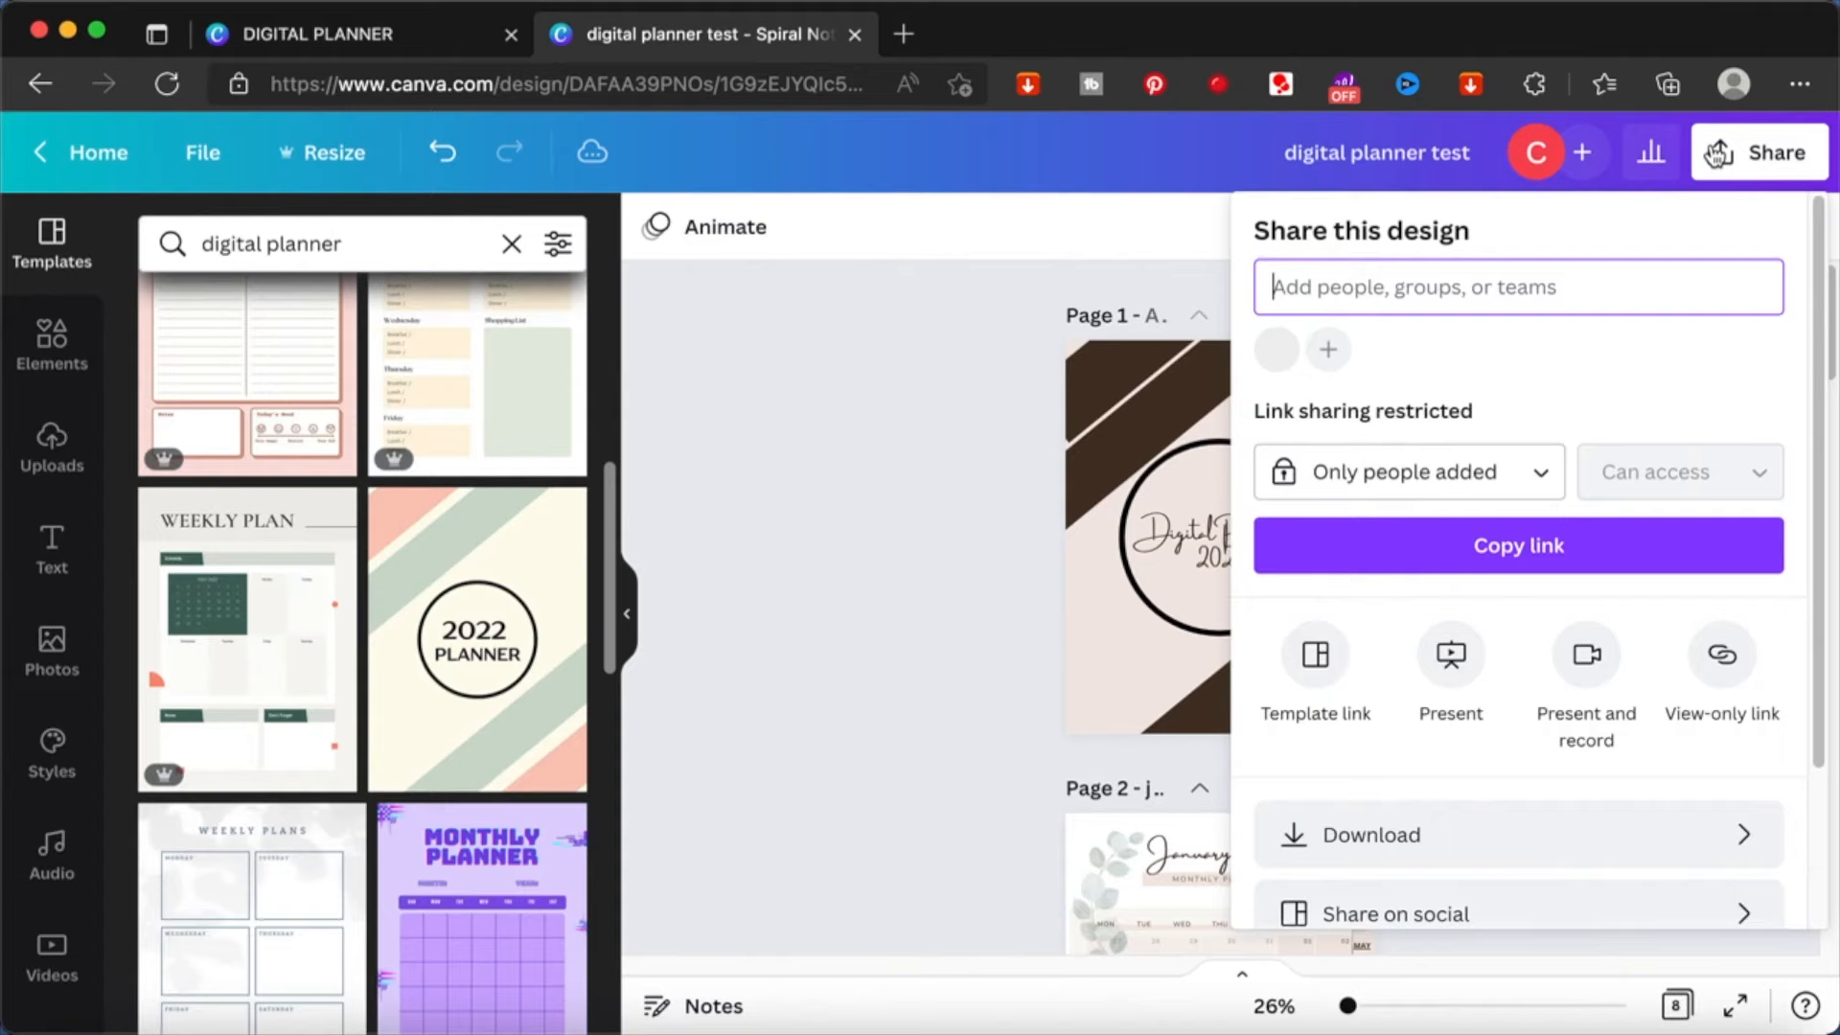
pyautogui.click(1633, 848)
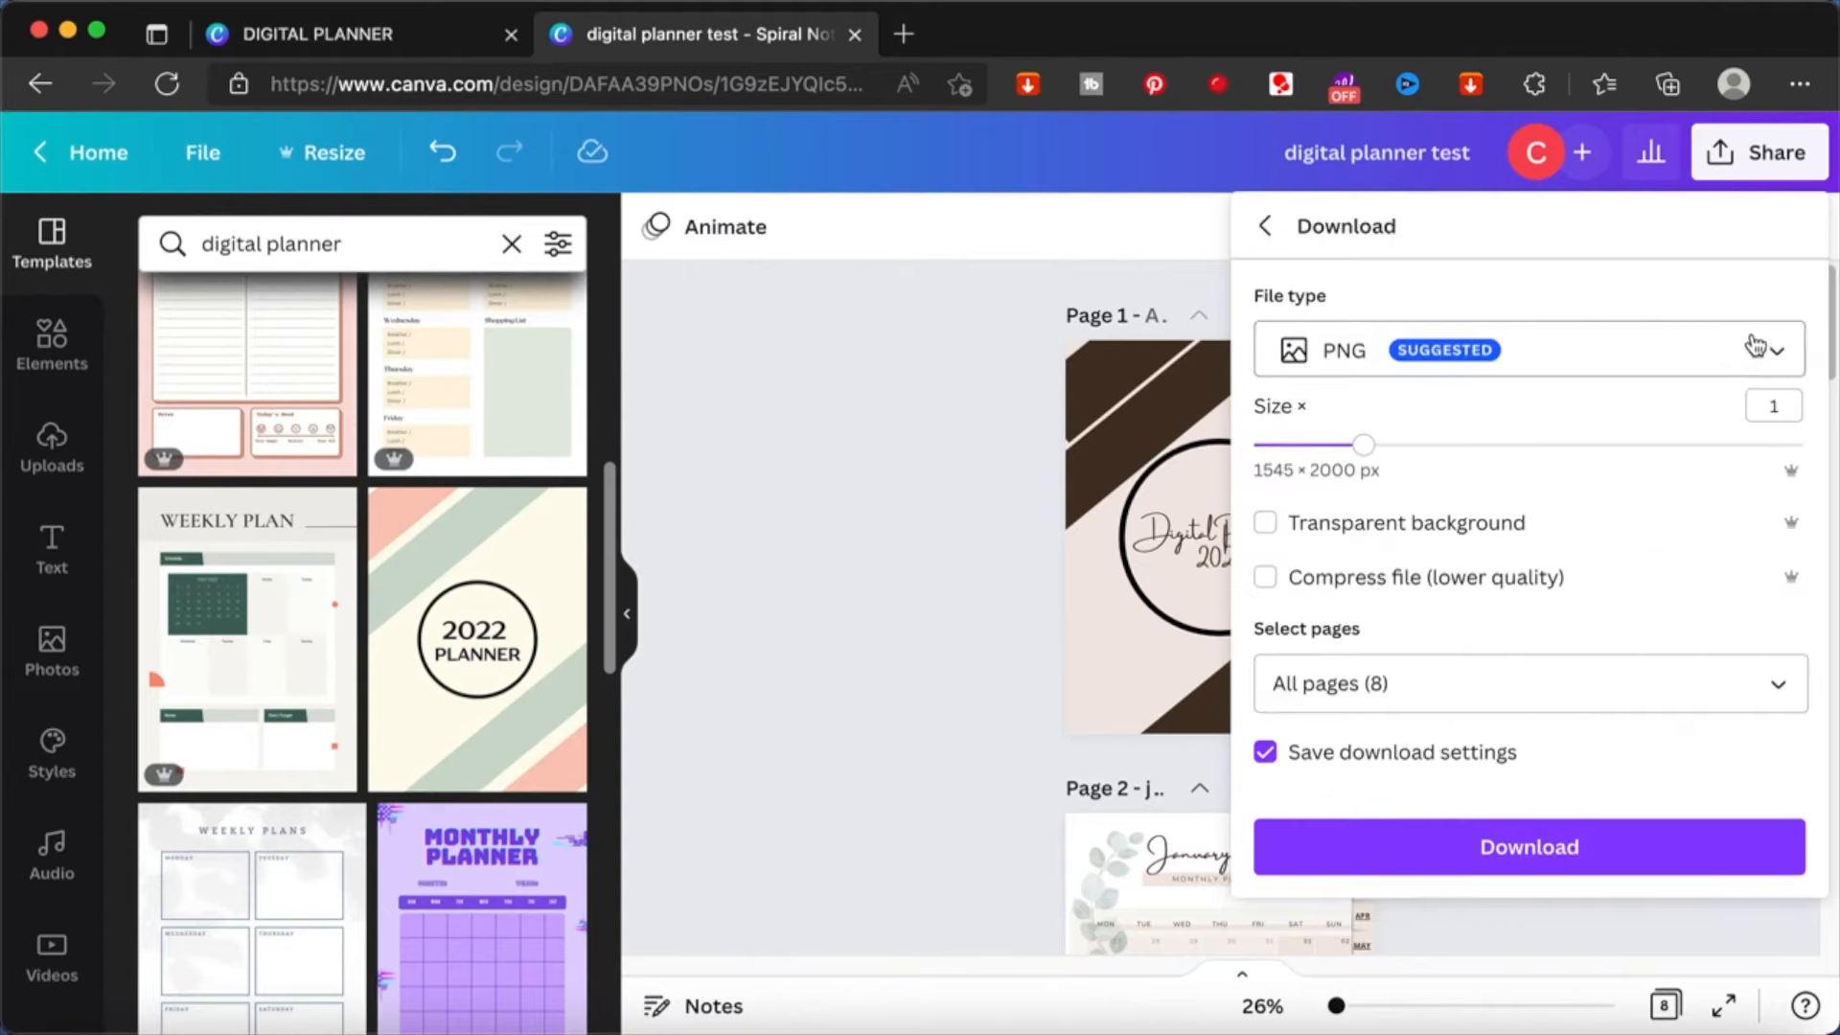
pyautogui.click(1778, 364)
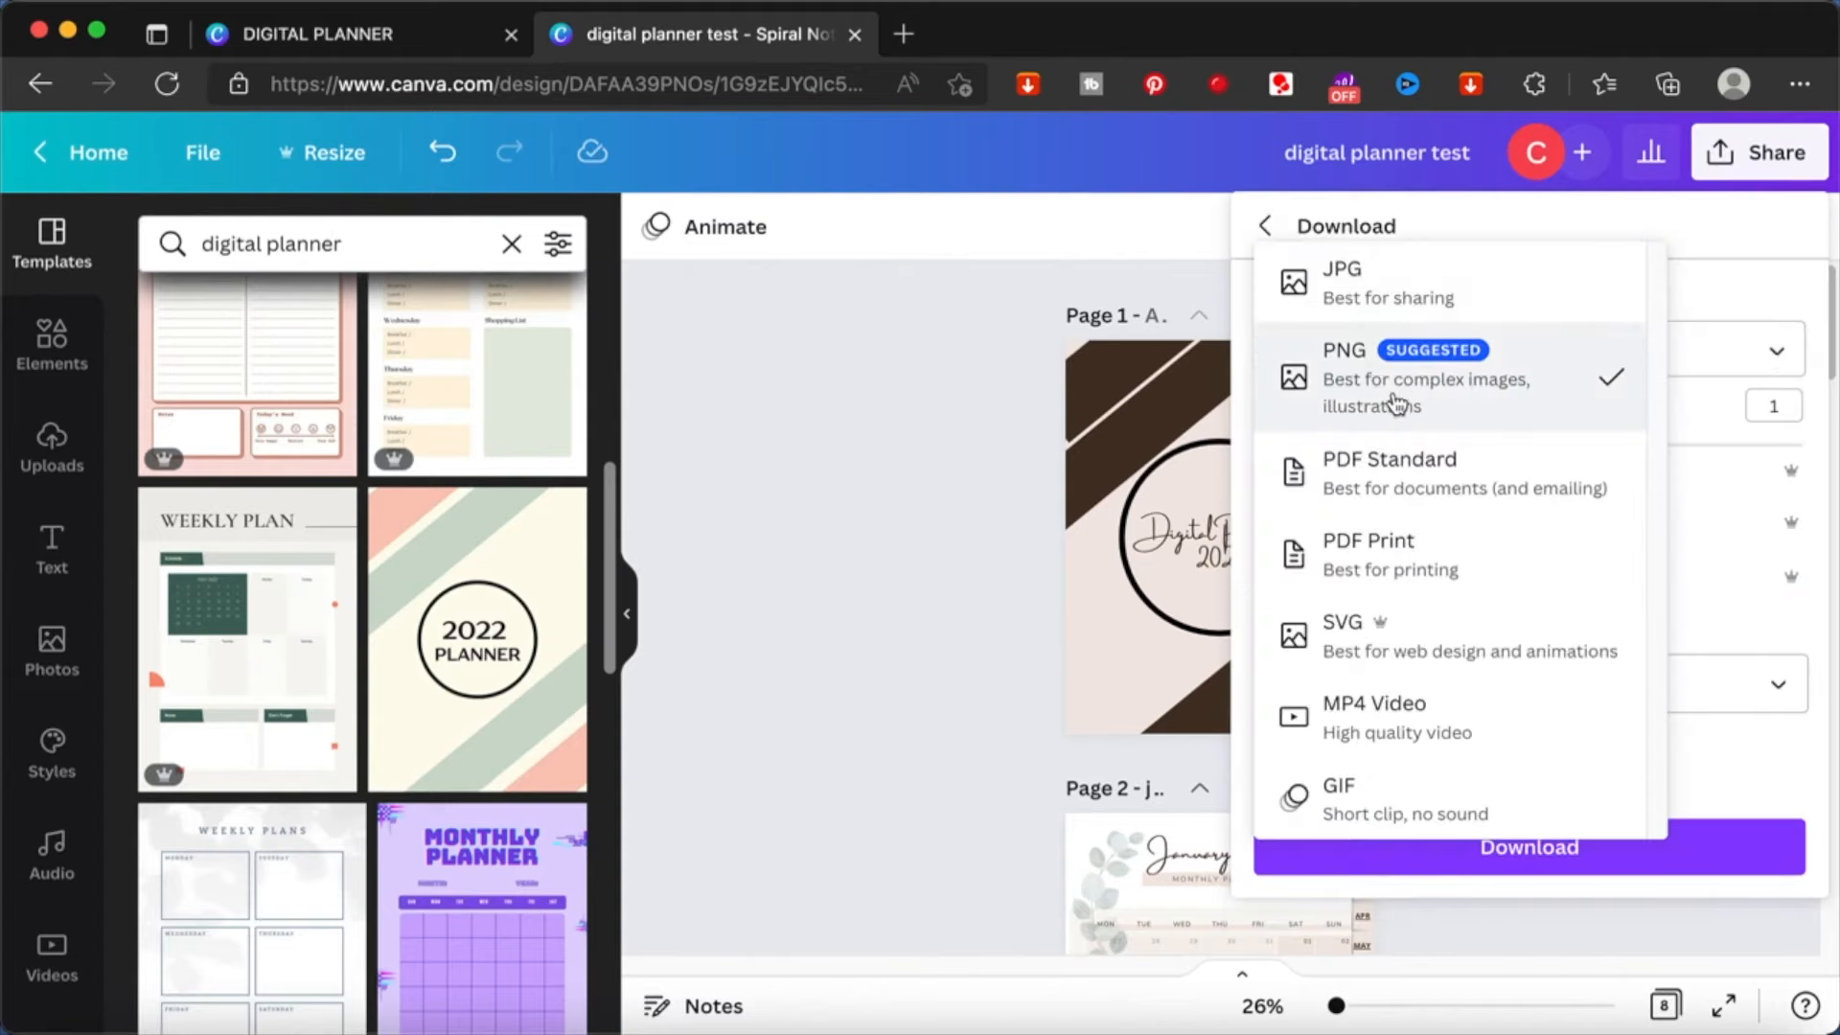
pyautogui.click(1463, 479)
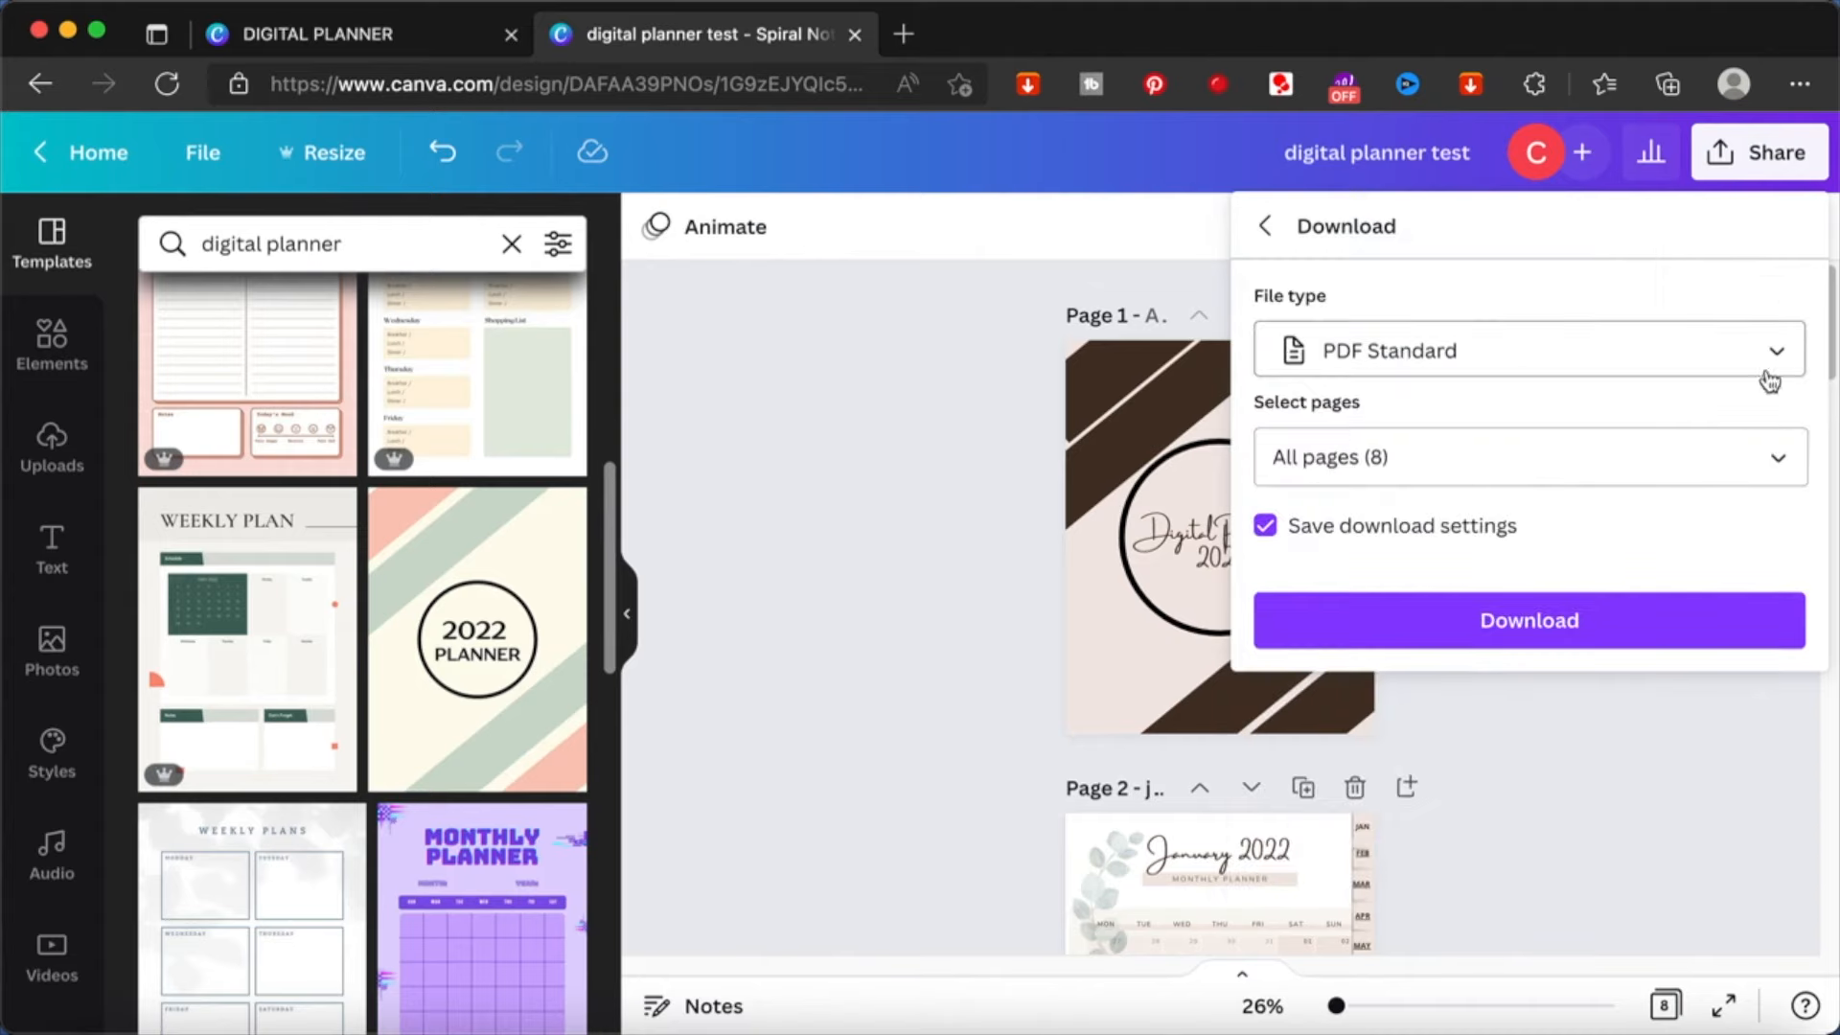
pyautogui.click(1552, 618)
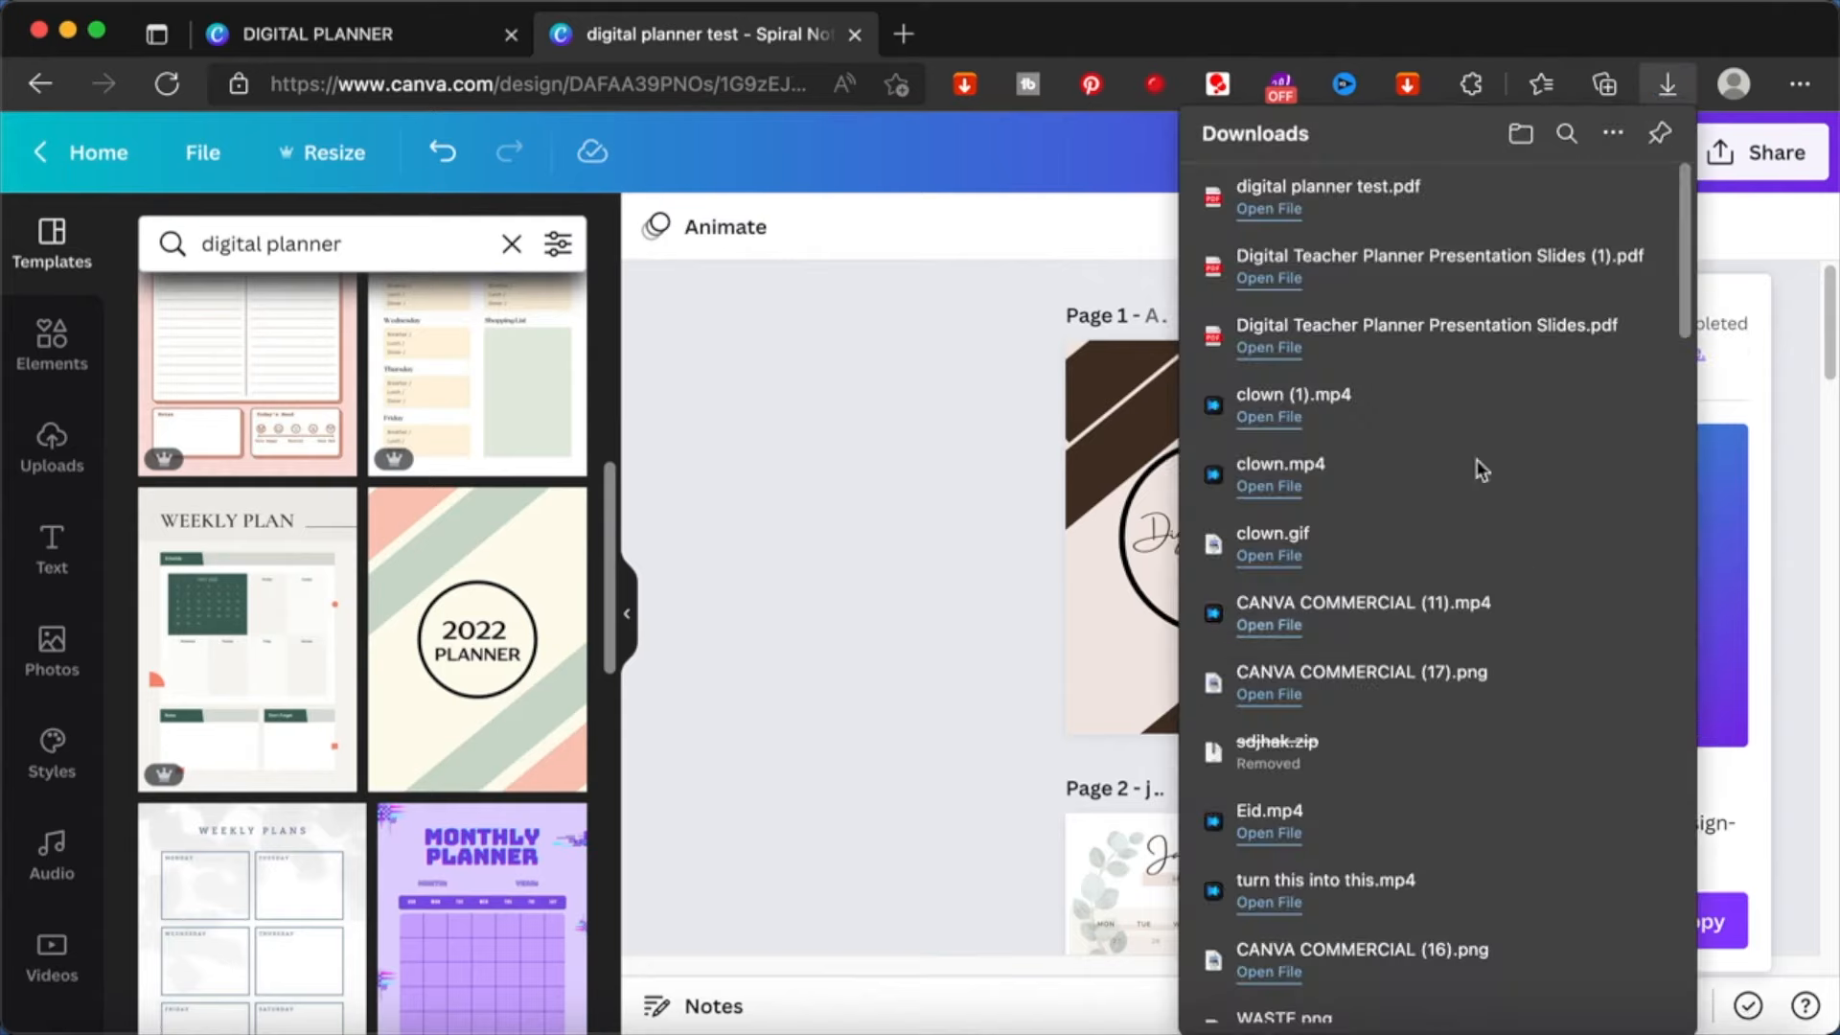
# - Open the downloaded digital planner test.pdf and look through its cover and January page
pyautogui.click(1273, 206)
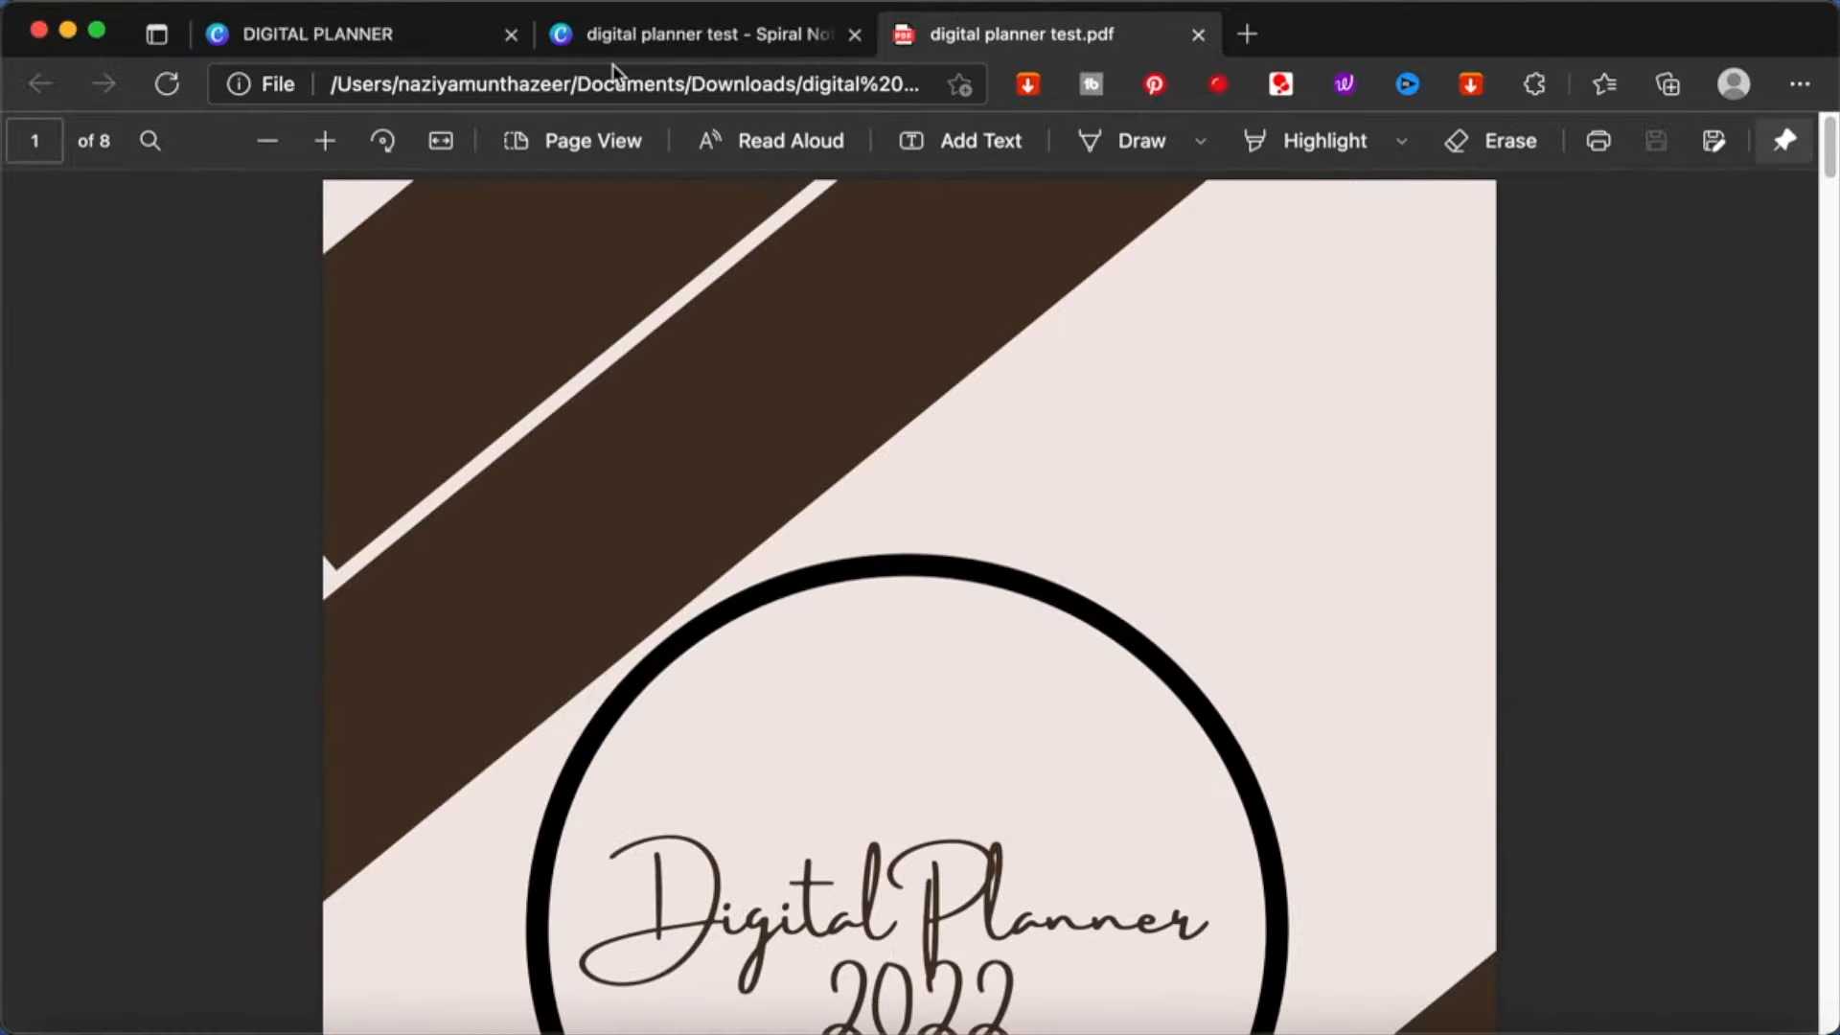
pyautogui.scroll(-5, 770, 429)
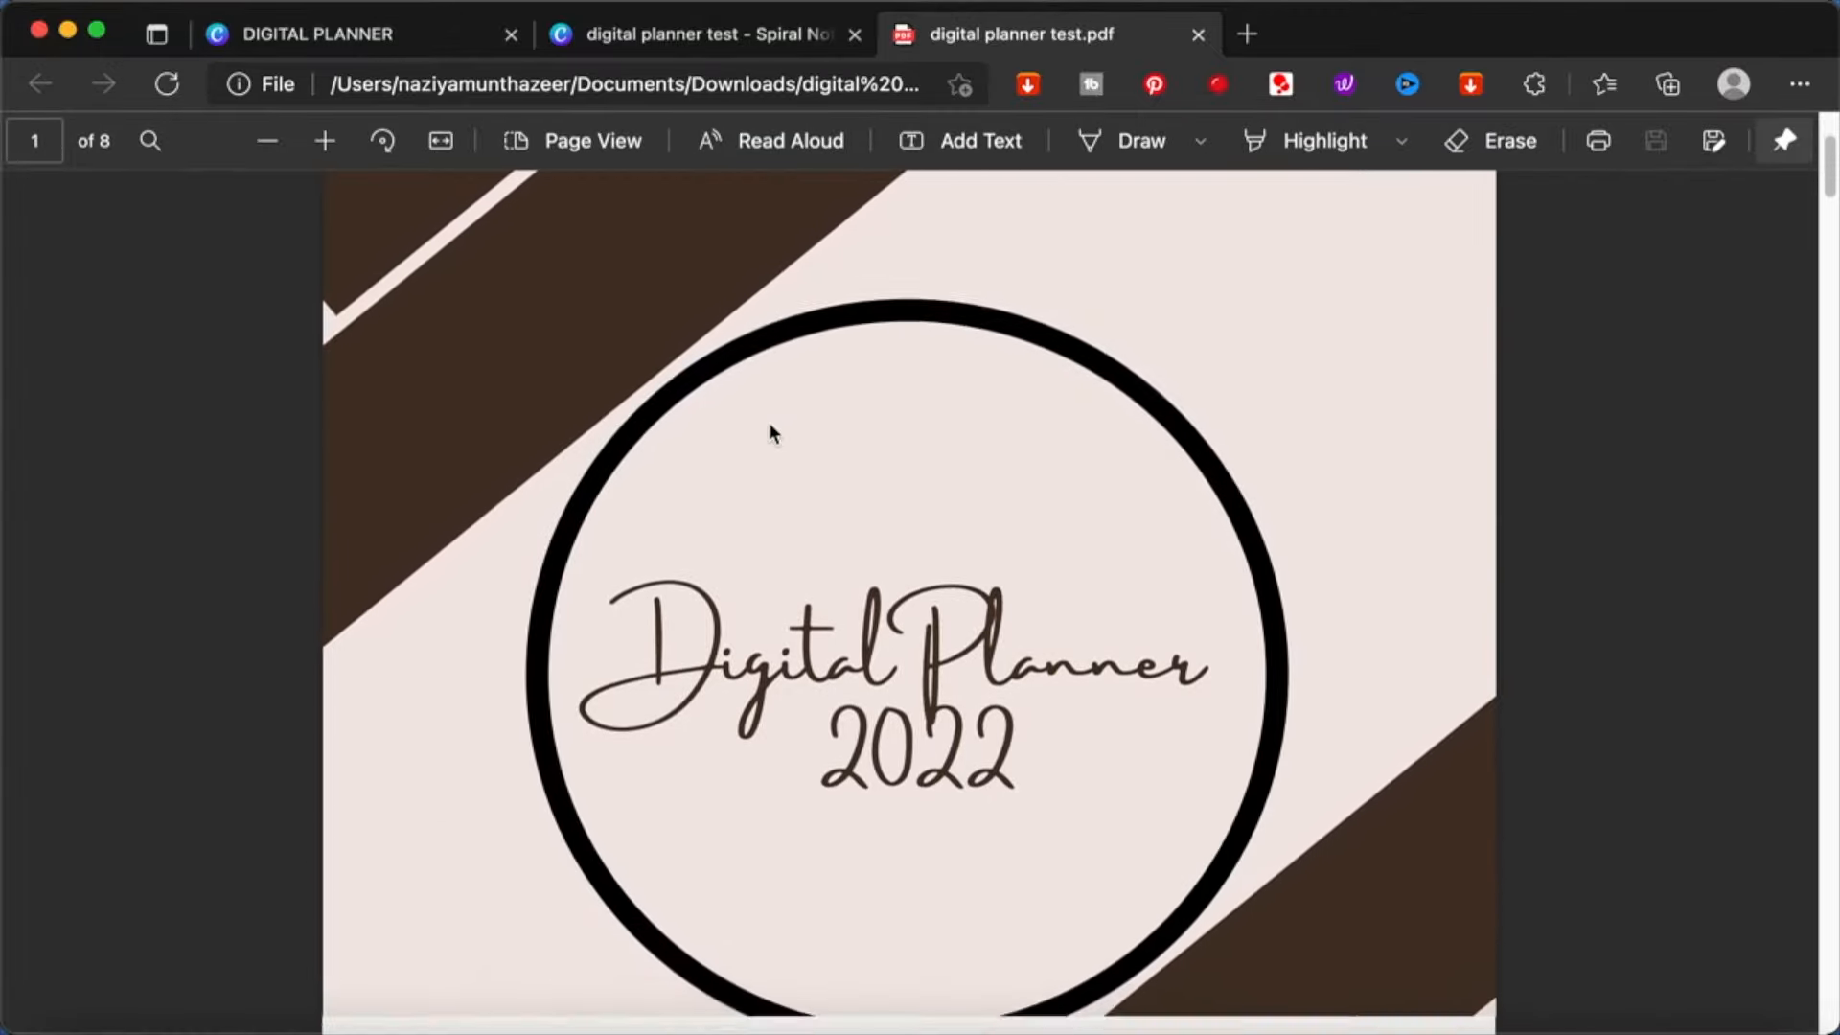
pyautogui.scroll(-3, 769, 430)
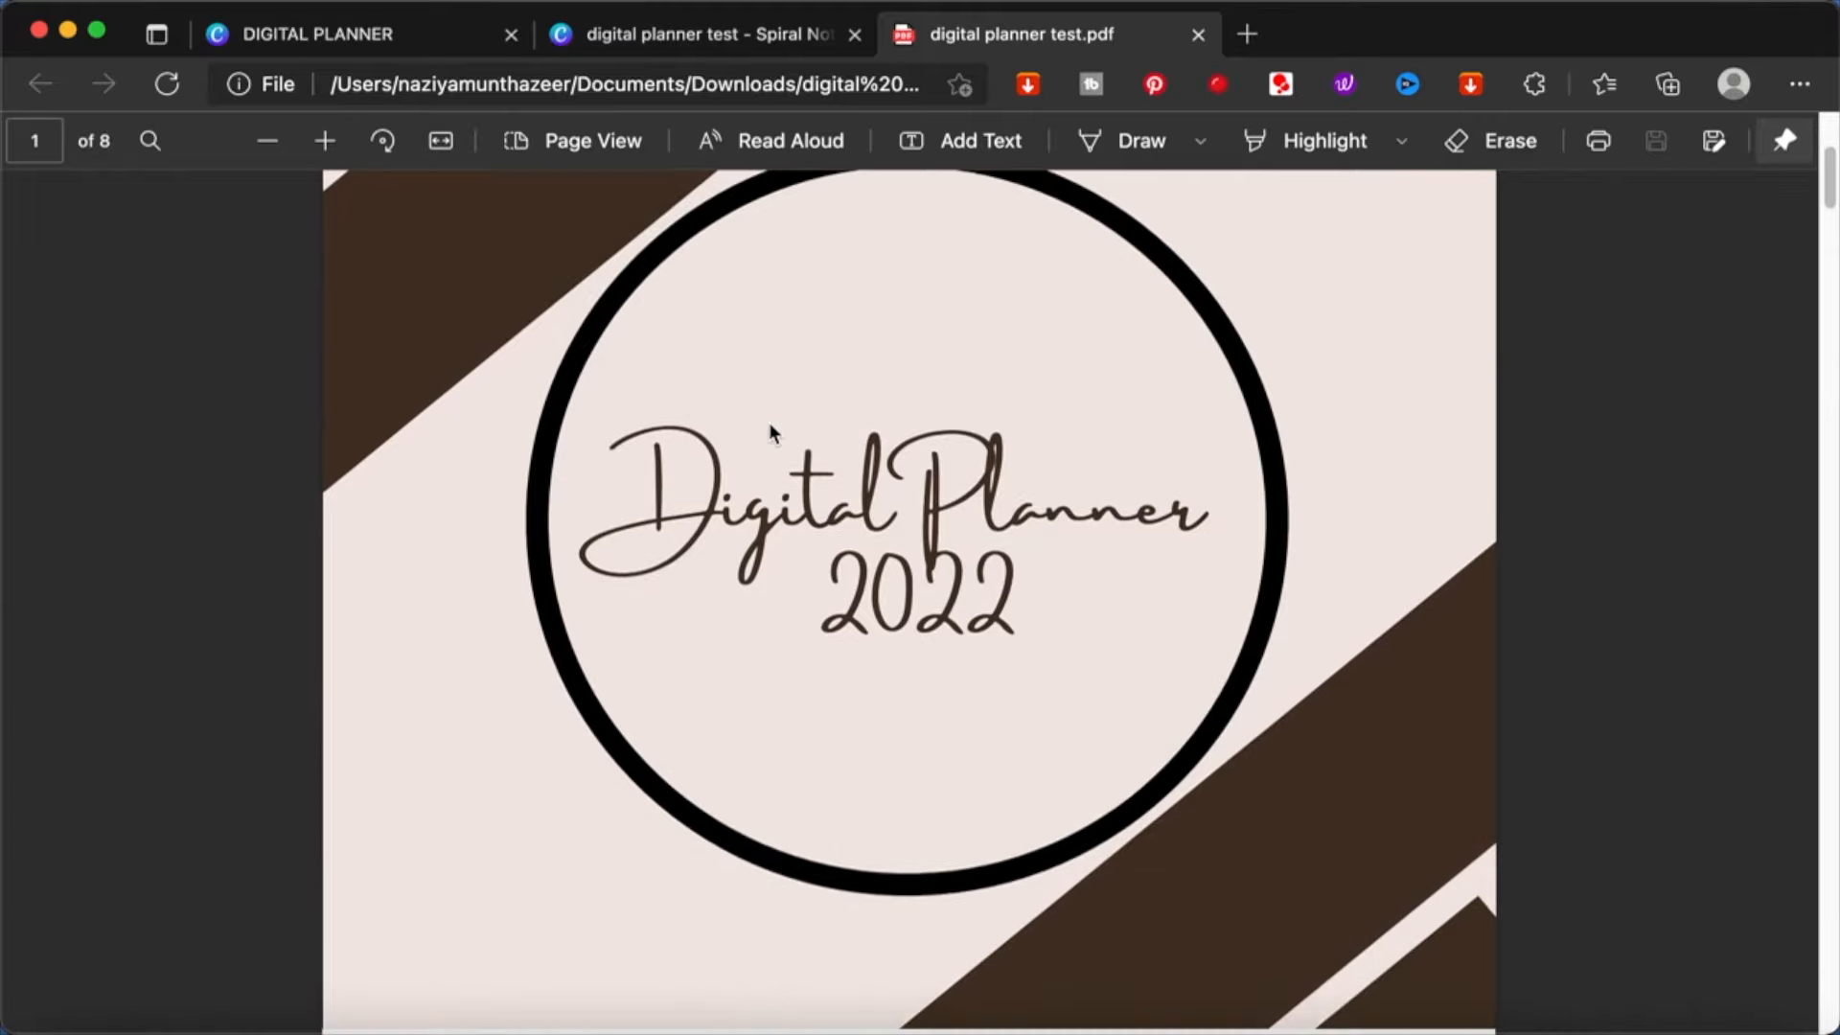
pyautogui.scroll(-10, 770, 429)
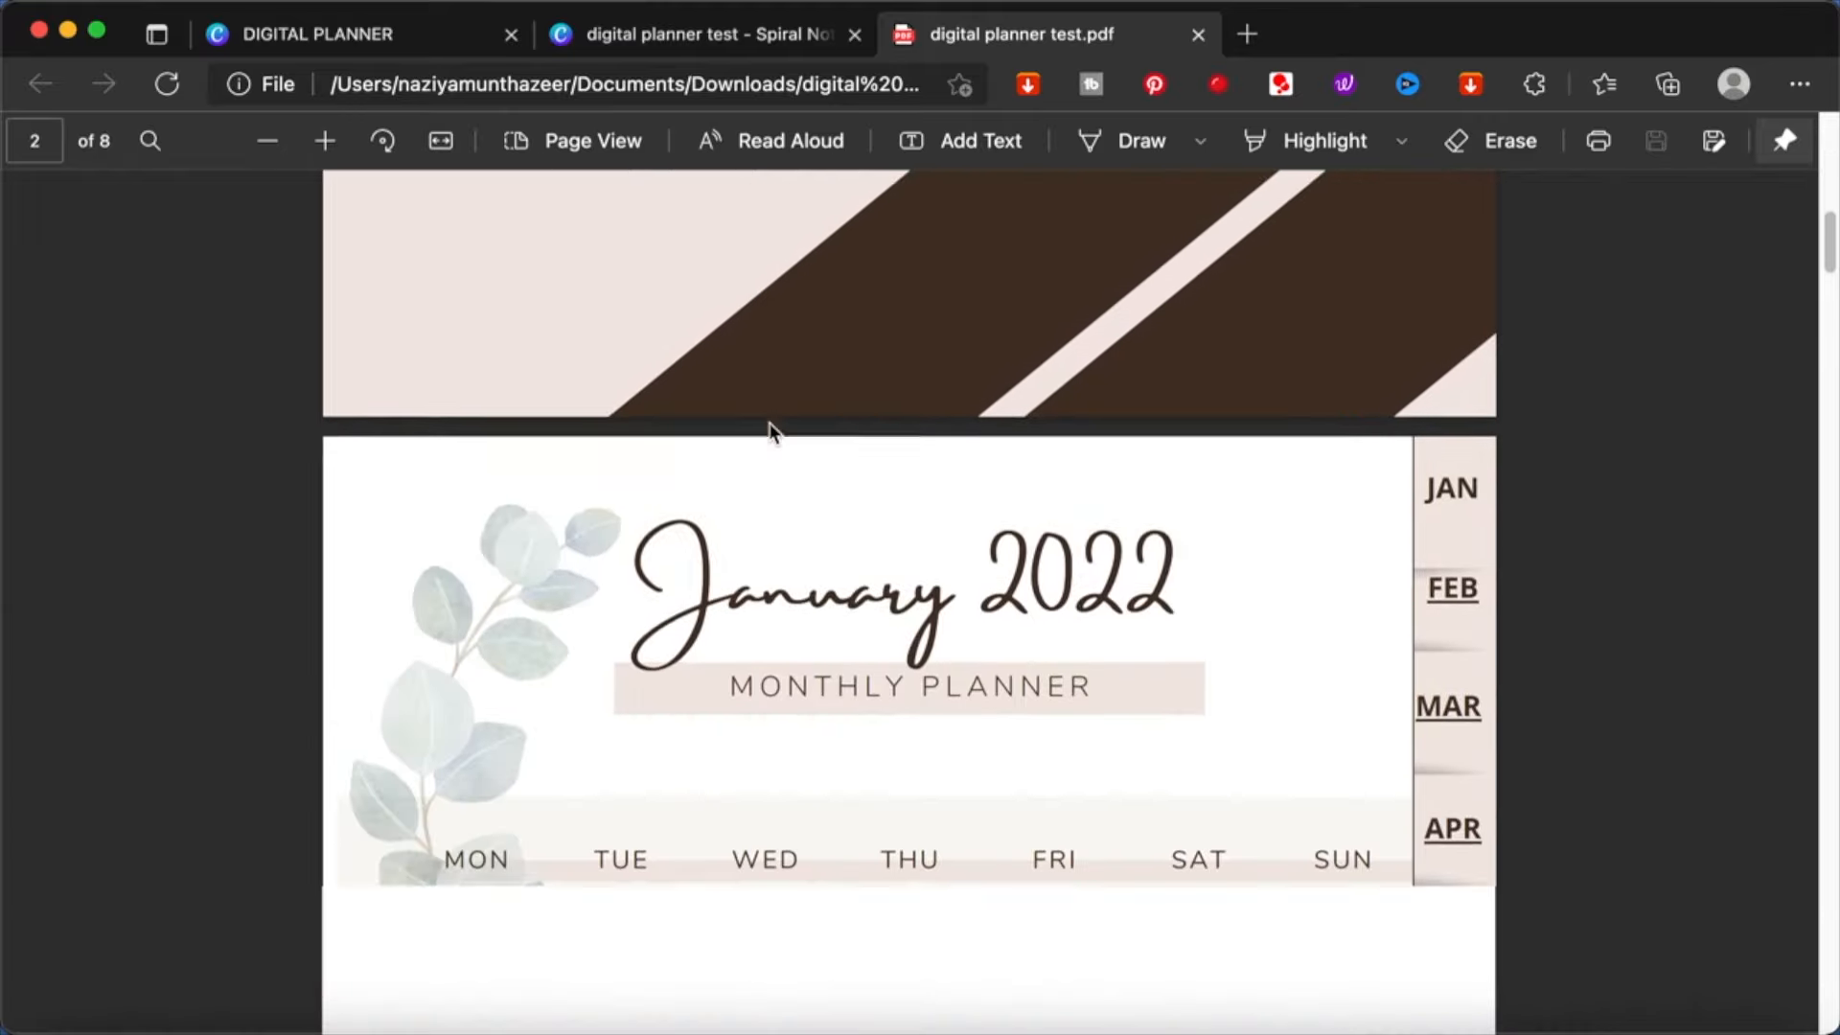
pyautogui.scroll(-2, 774, 432)
pyautogui.scroll(-4, 936, 678)
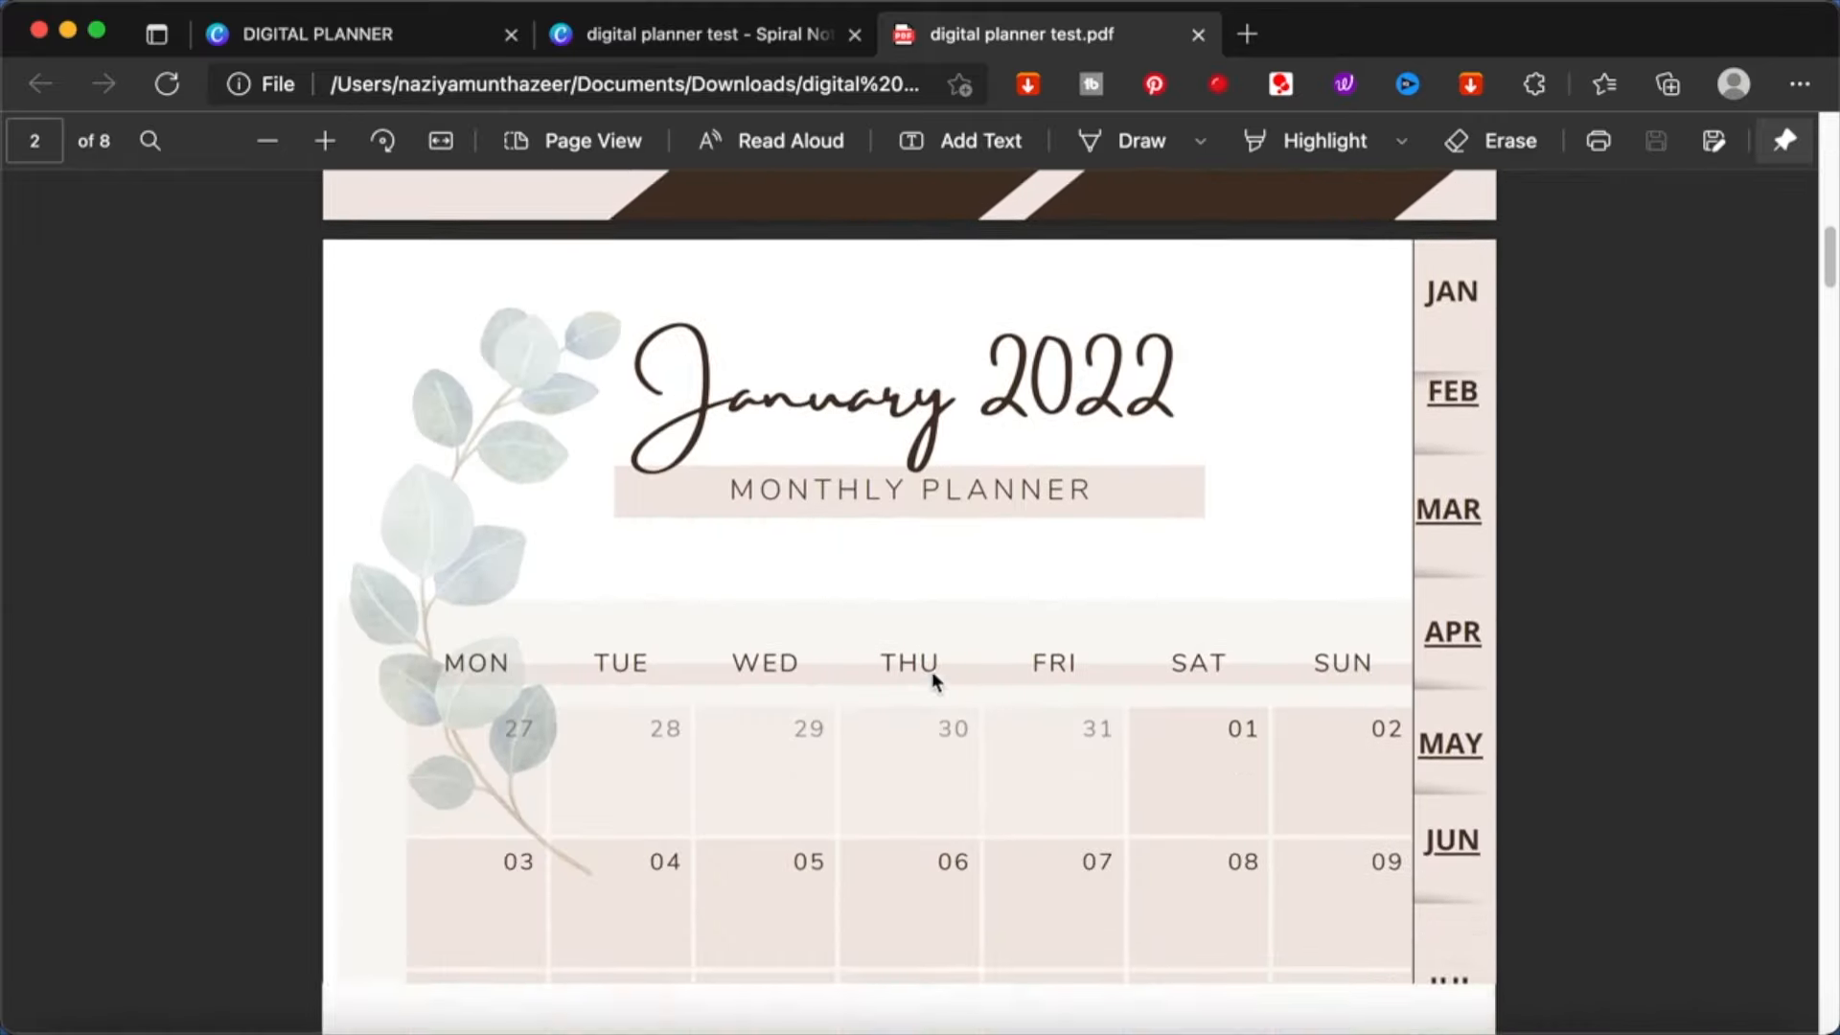
pyautogui.scroll(1, 934, 682)
pyautogui.scroll(2, 936, 682)
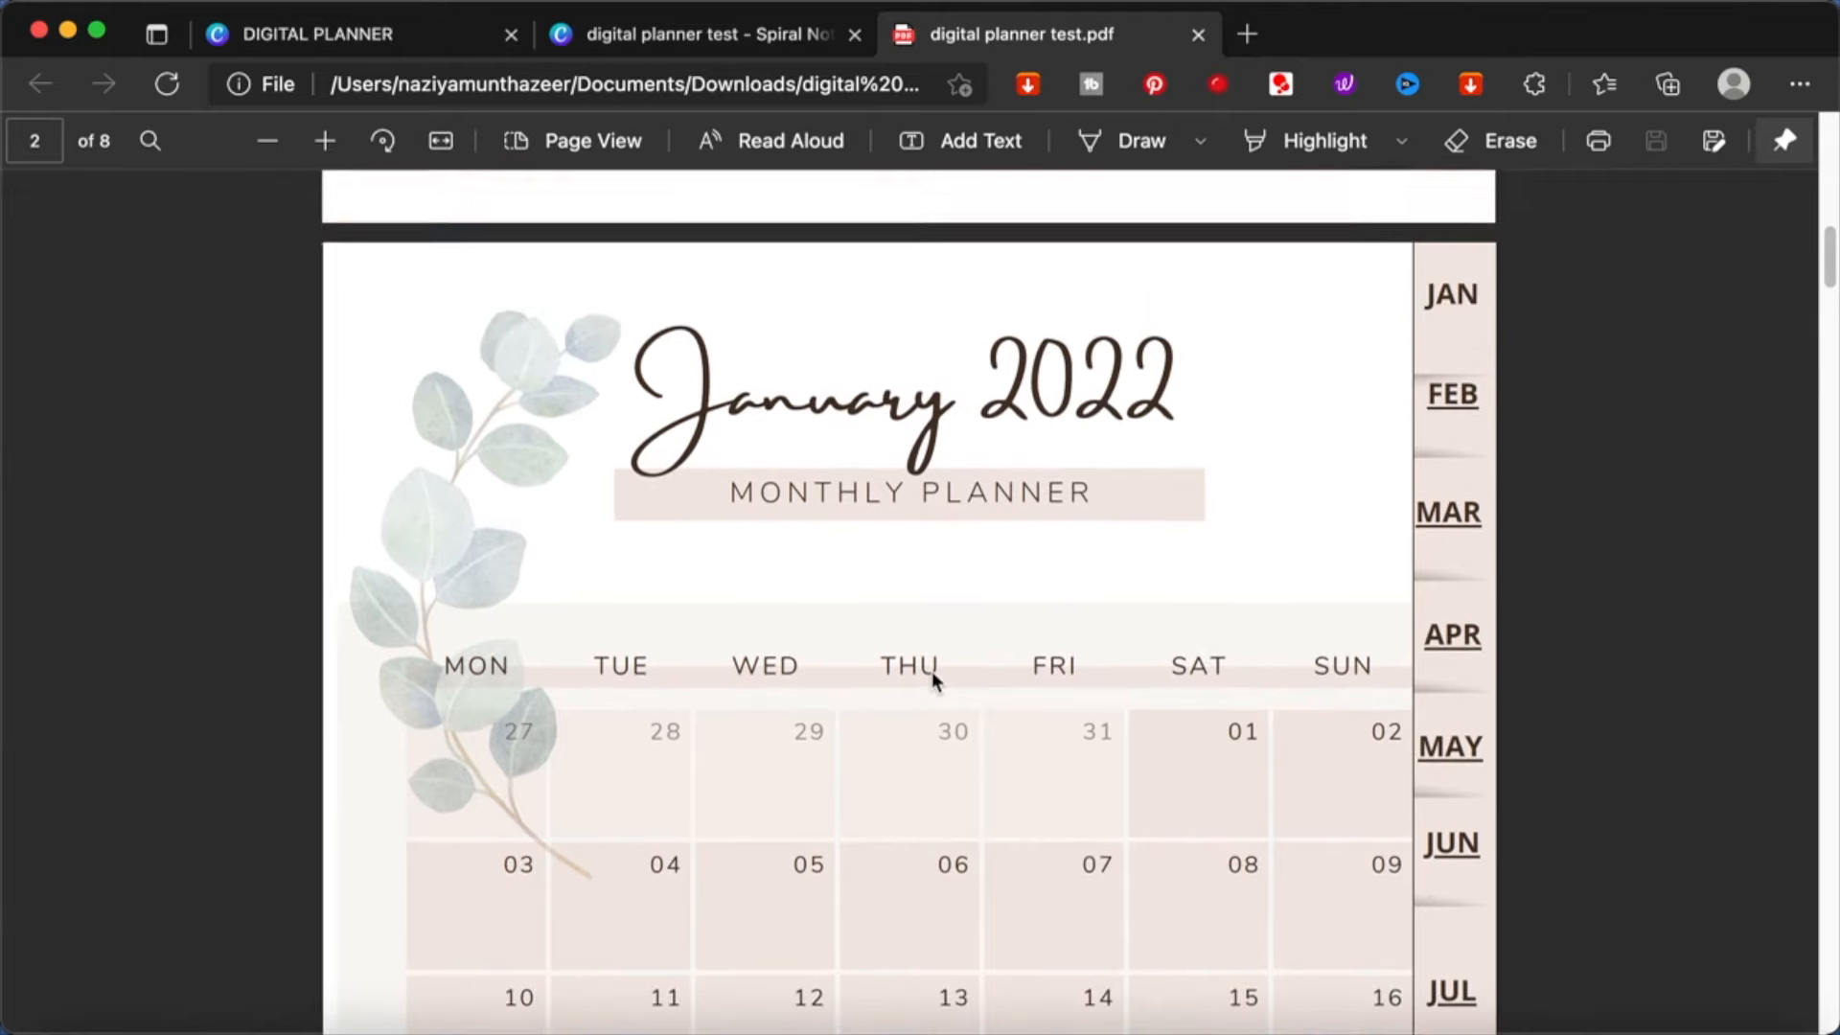
# - Test the linked month tabs in the PDF by jumping to the February, June, July and April pages and back to February
pyautogui.click(1451, 398)
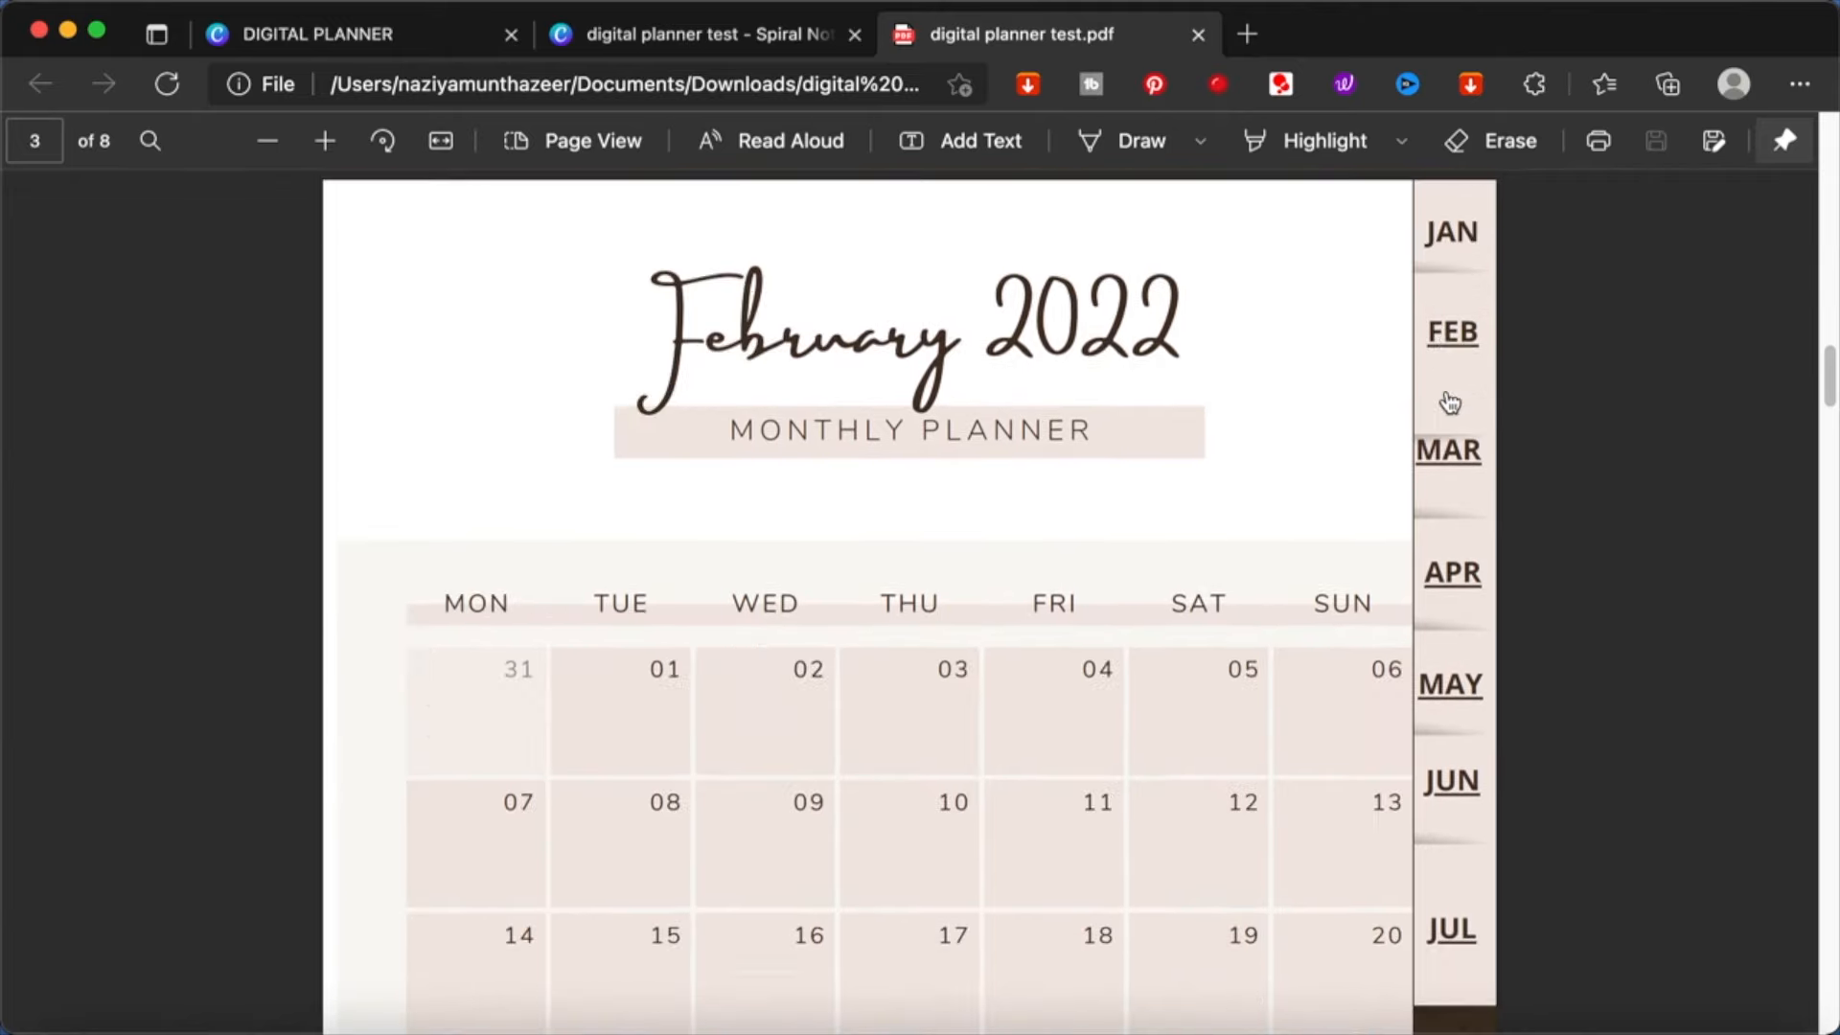
pyautogui.click(1447, 786)
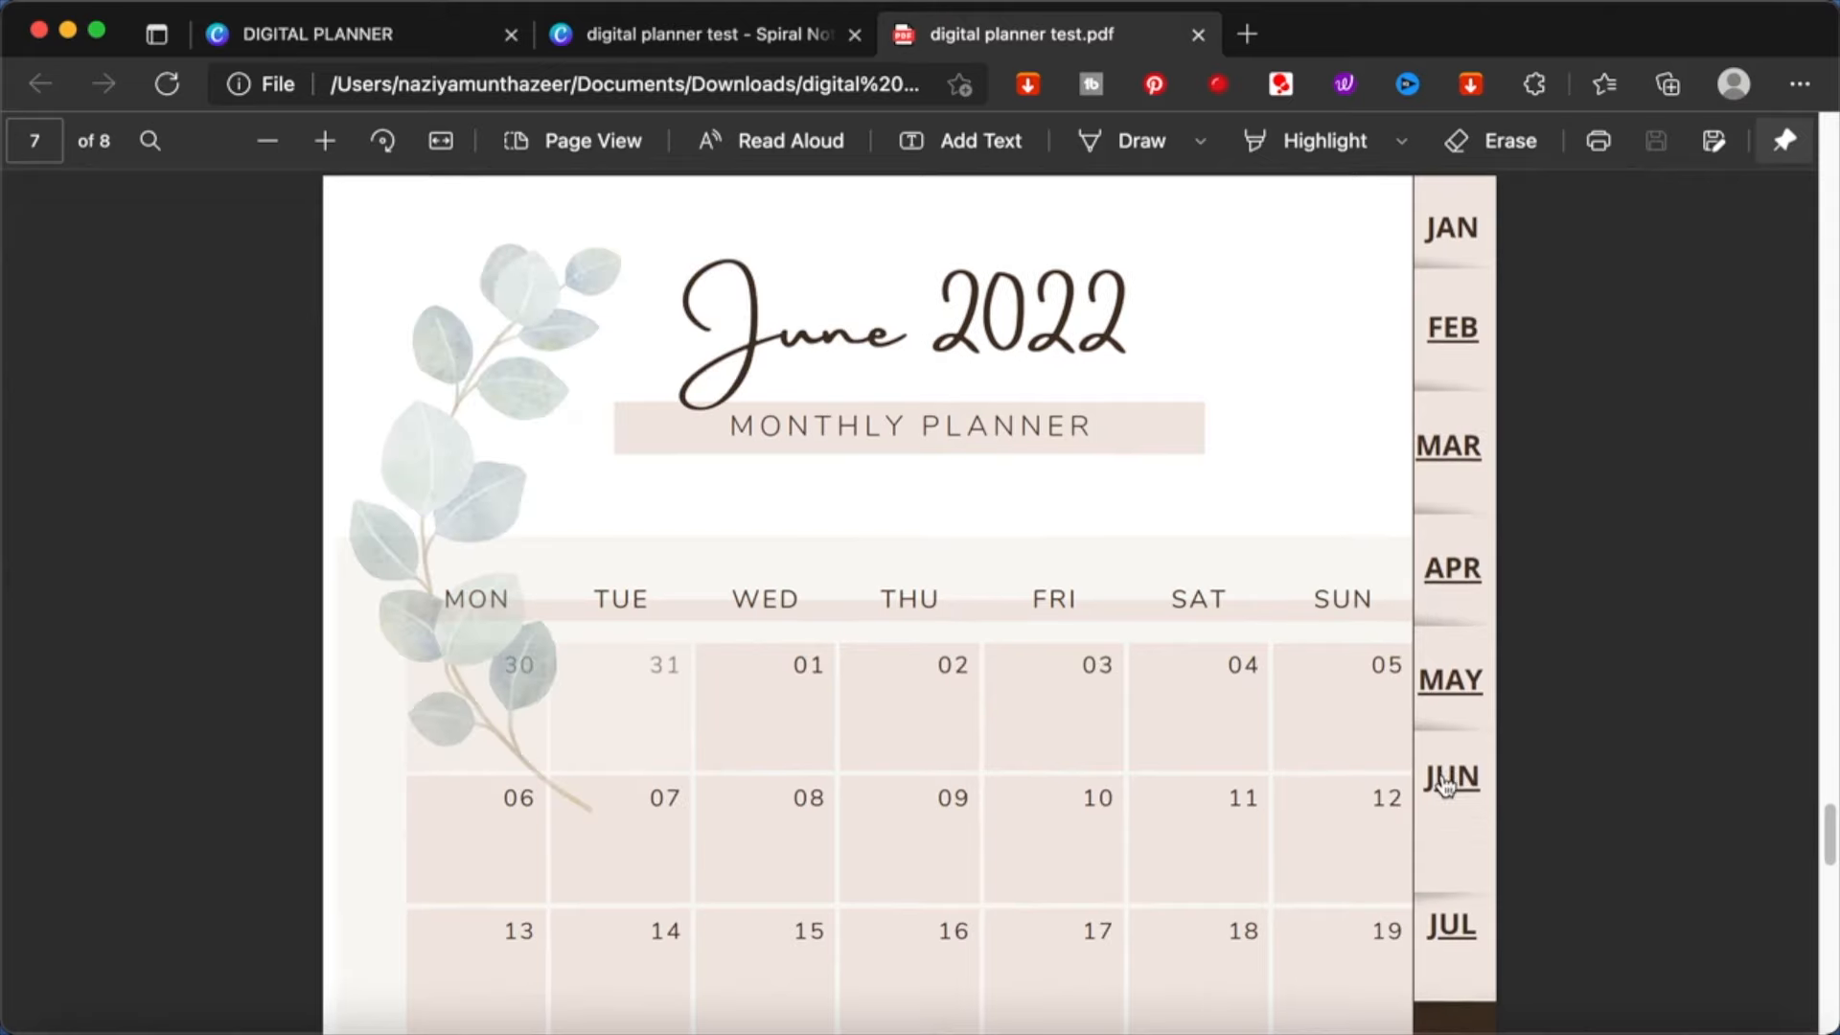
pyautogui.scroll(-3, 1446, 778)
pyautogui.scroll(1, 1445, 780)
pyautogui.click(1452, 757)
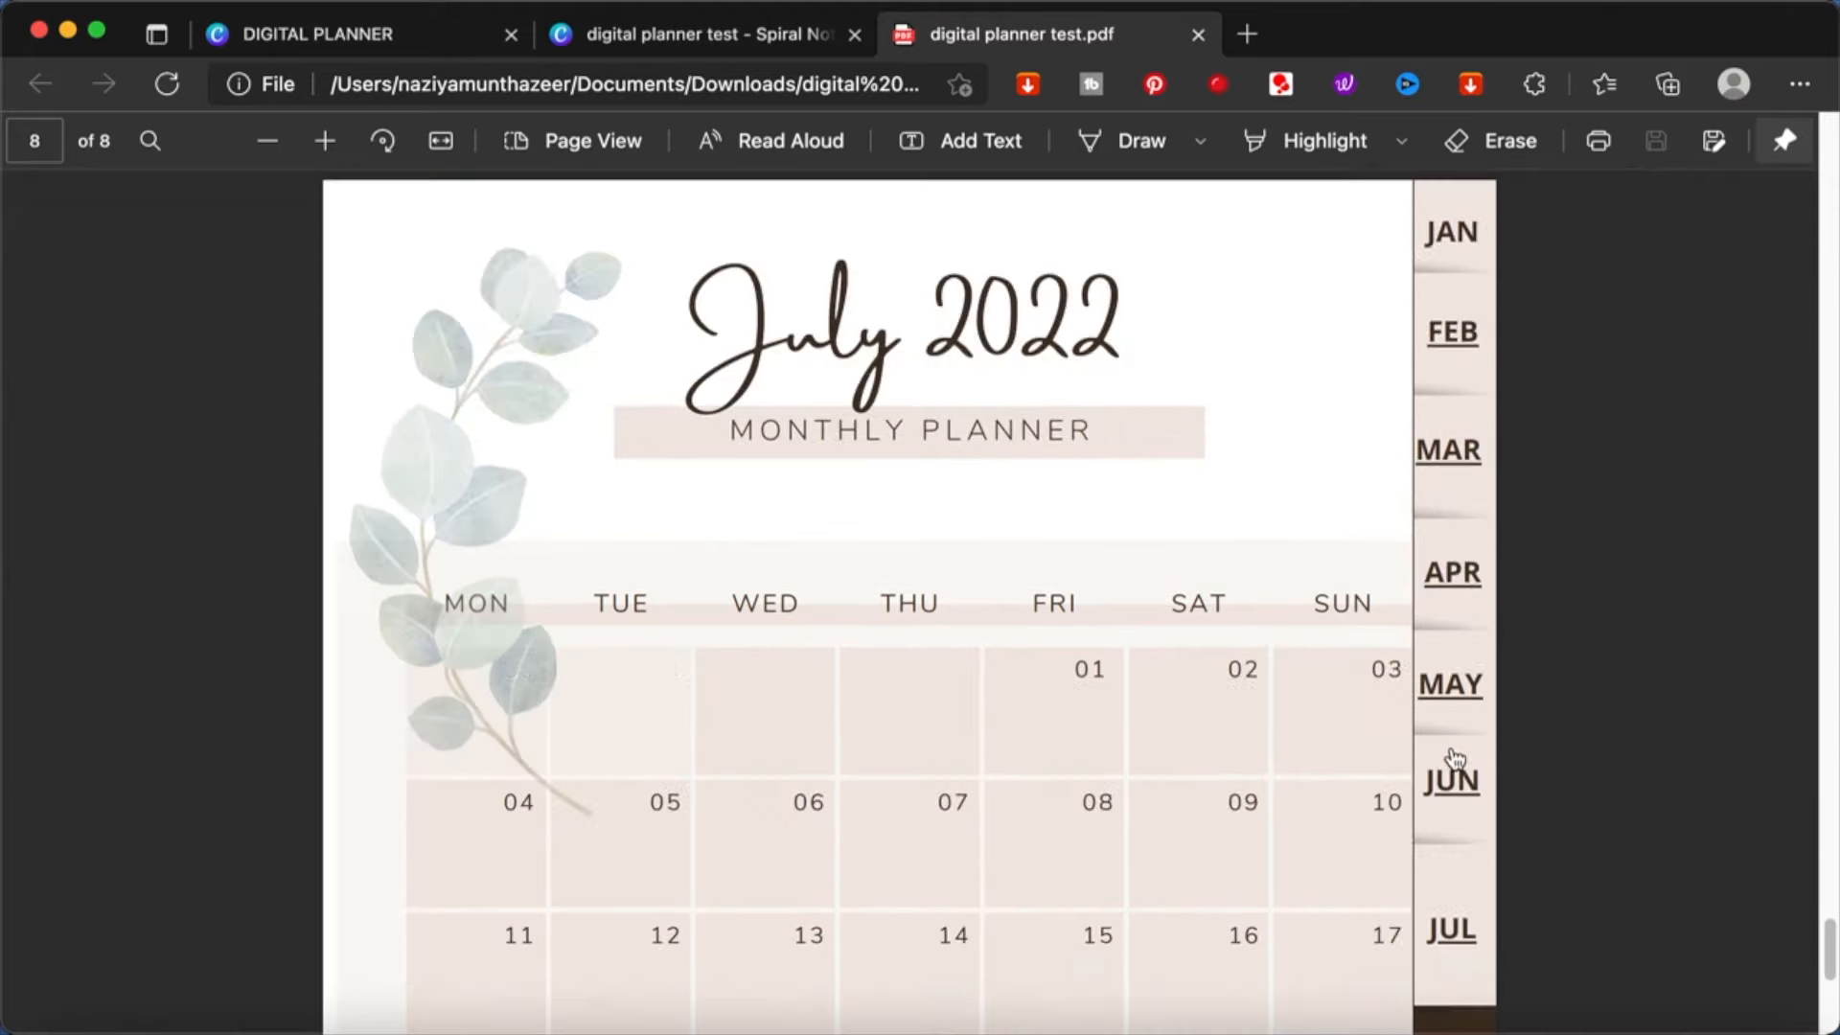
pyautogui.scroll(7, 1455, 759)
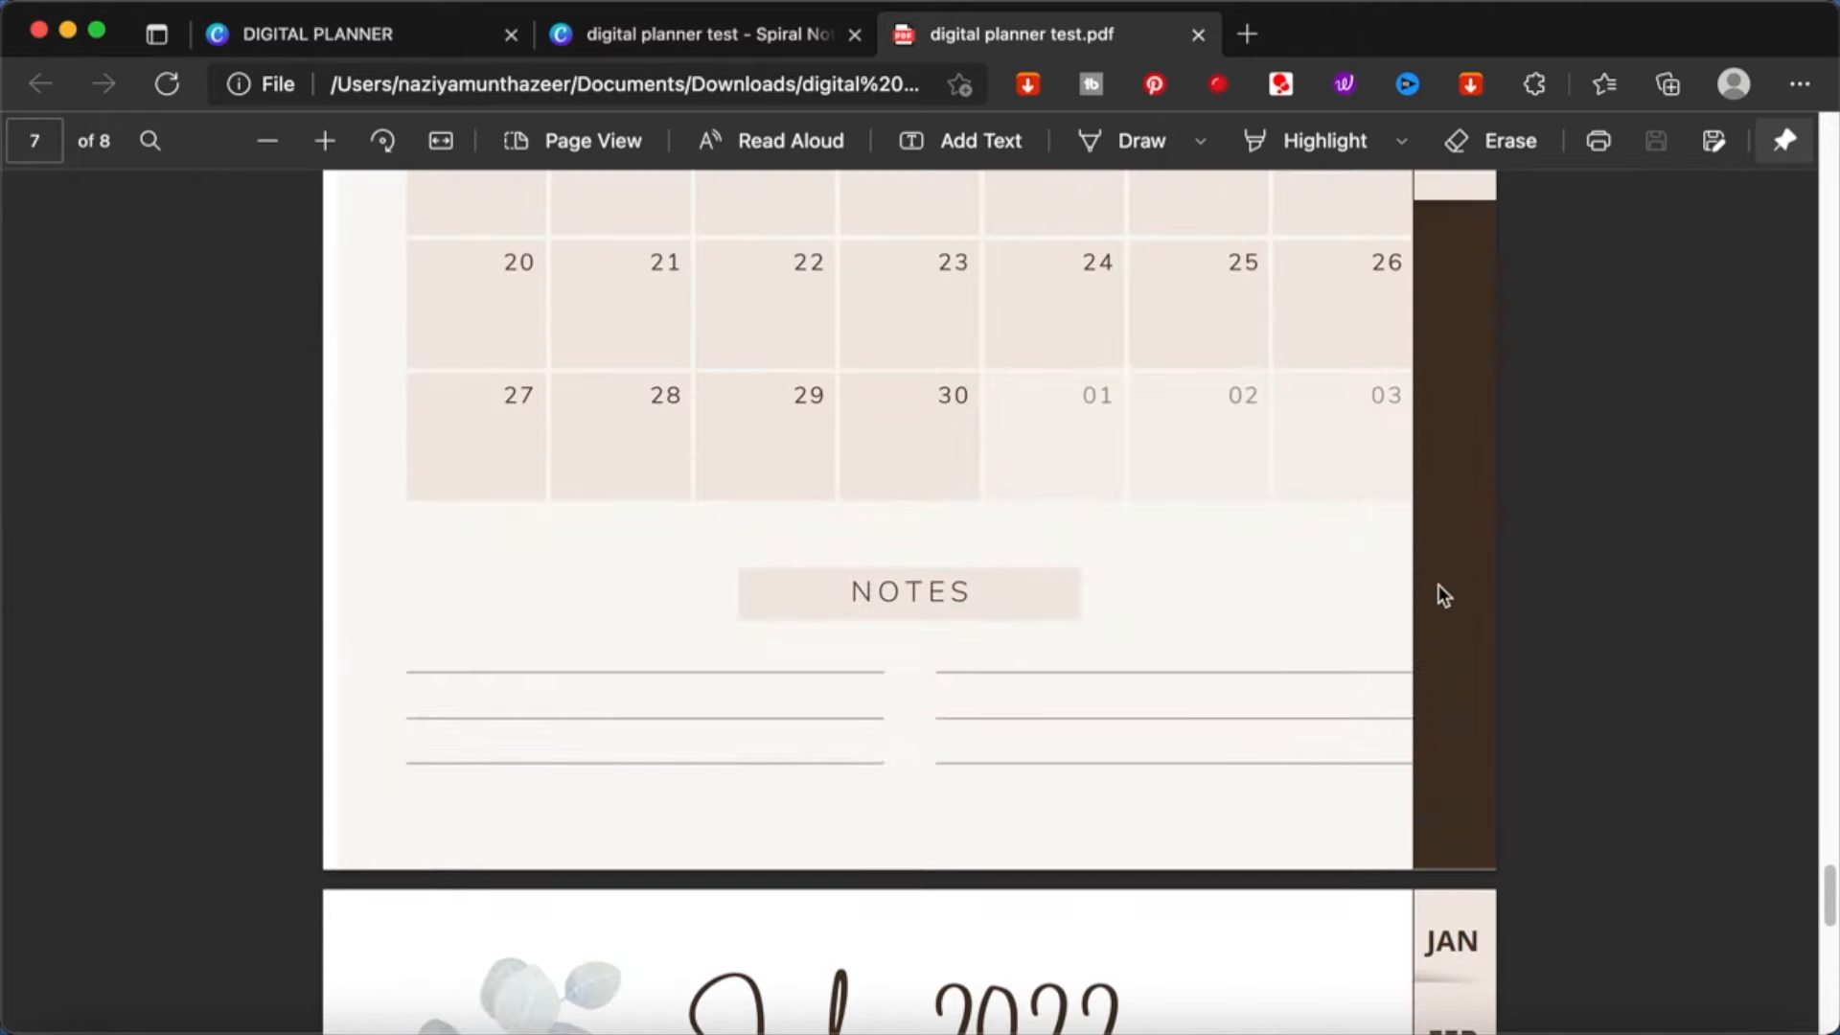
pyautogui.scroll(6, 1437, 585)
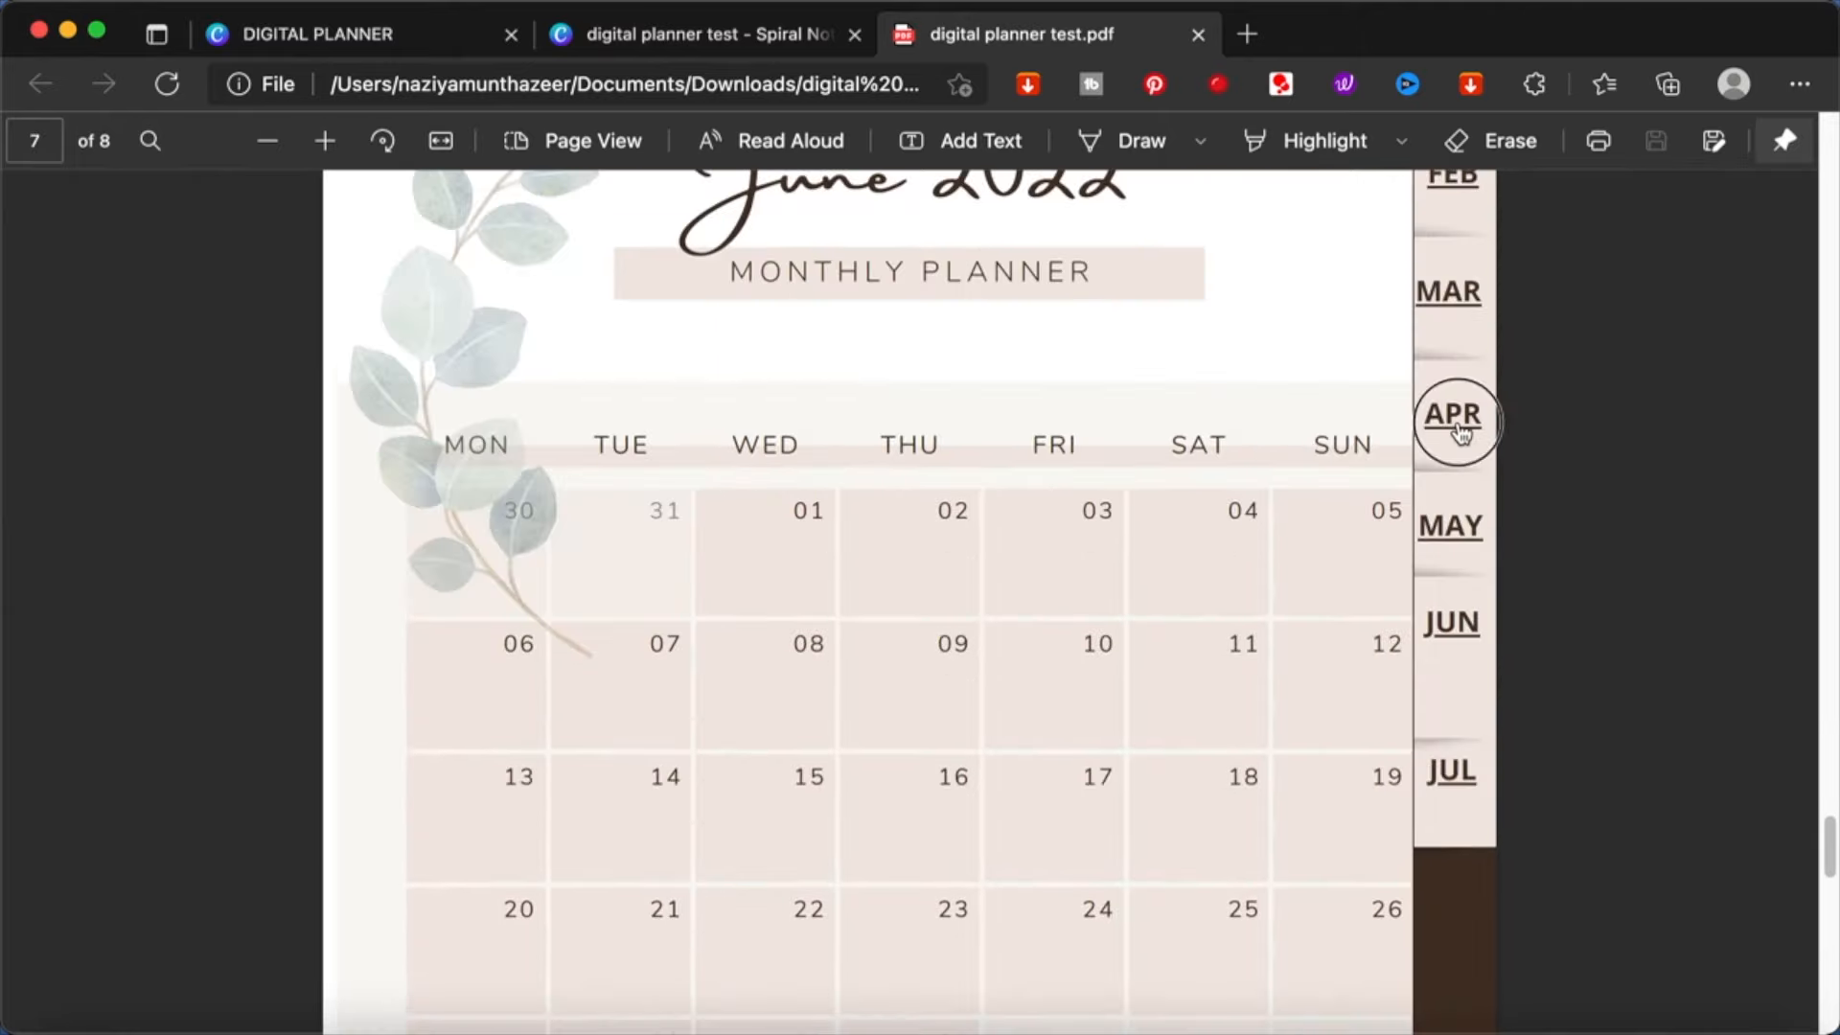
pyautogui.click(1460, 433)
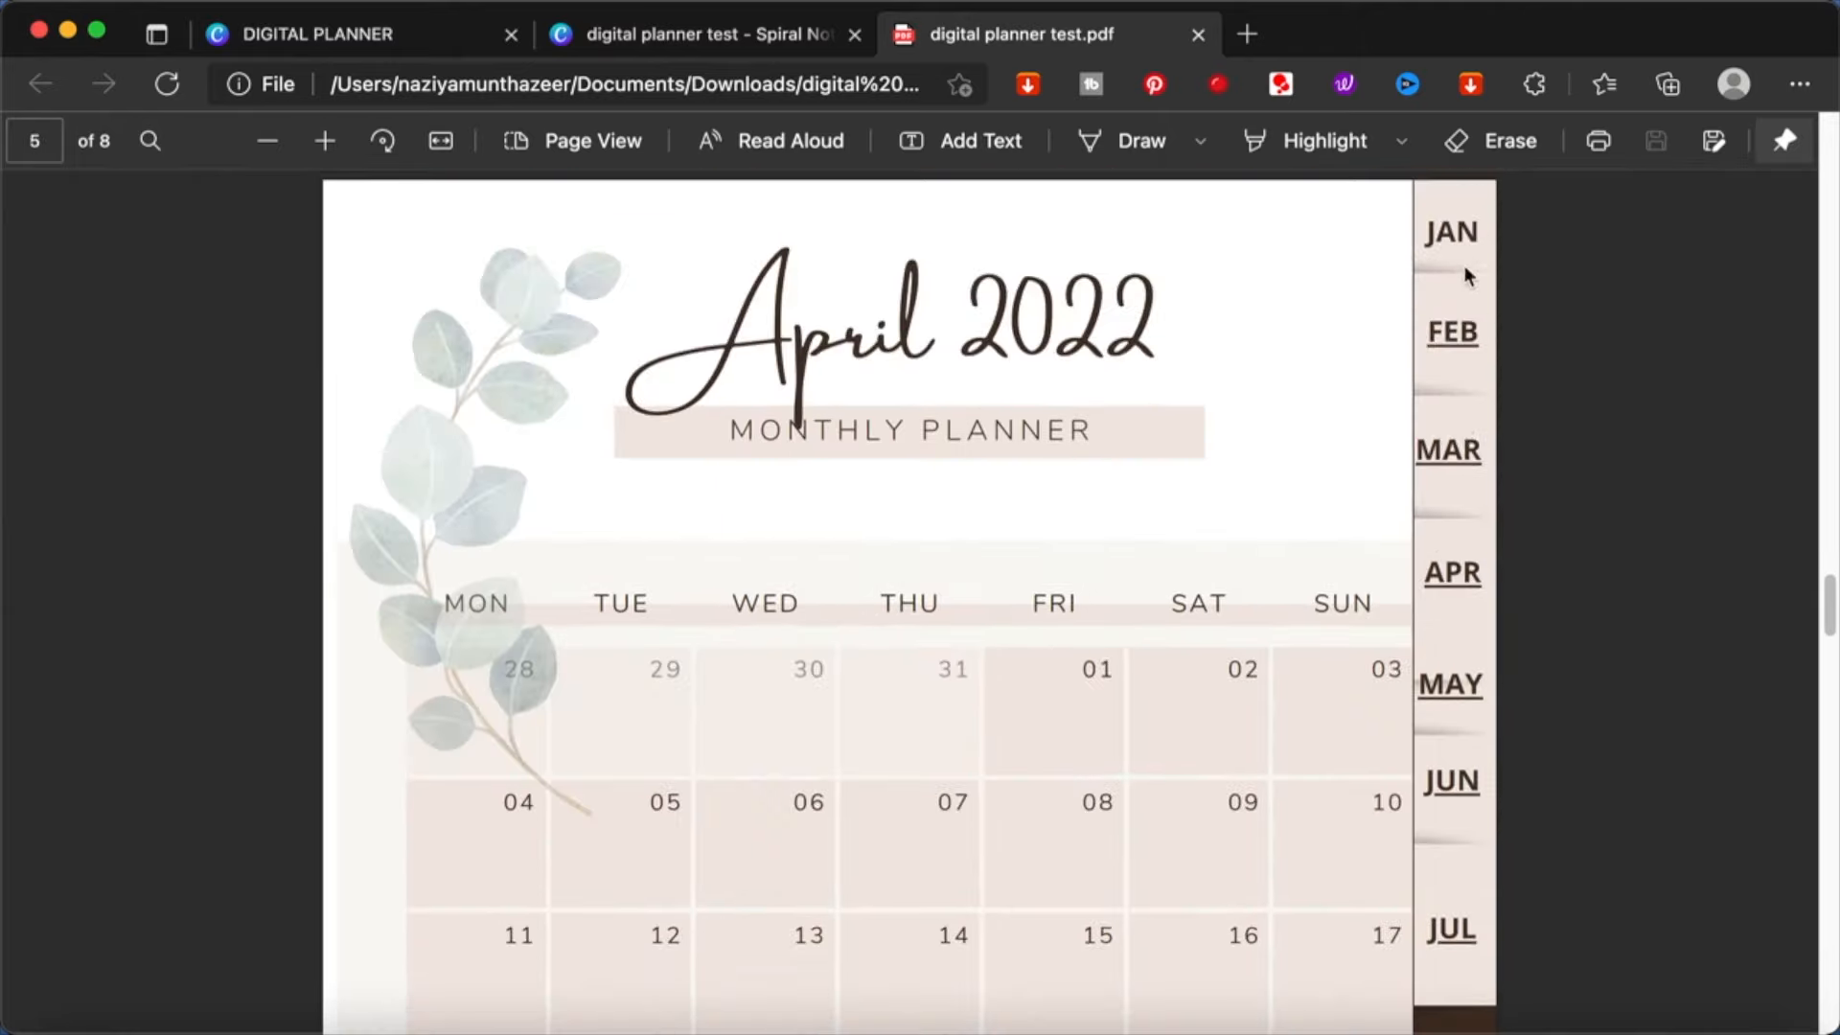
pyautogui.click(1453, 335)
pyautogui.scroll(3, 1456, 342)
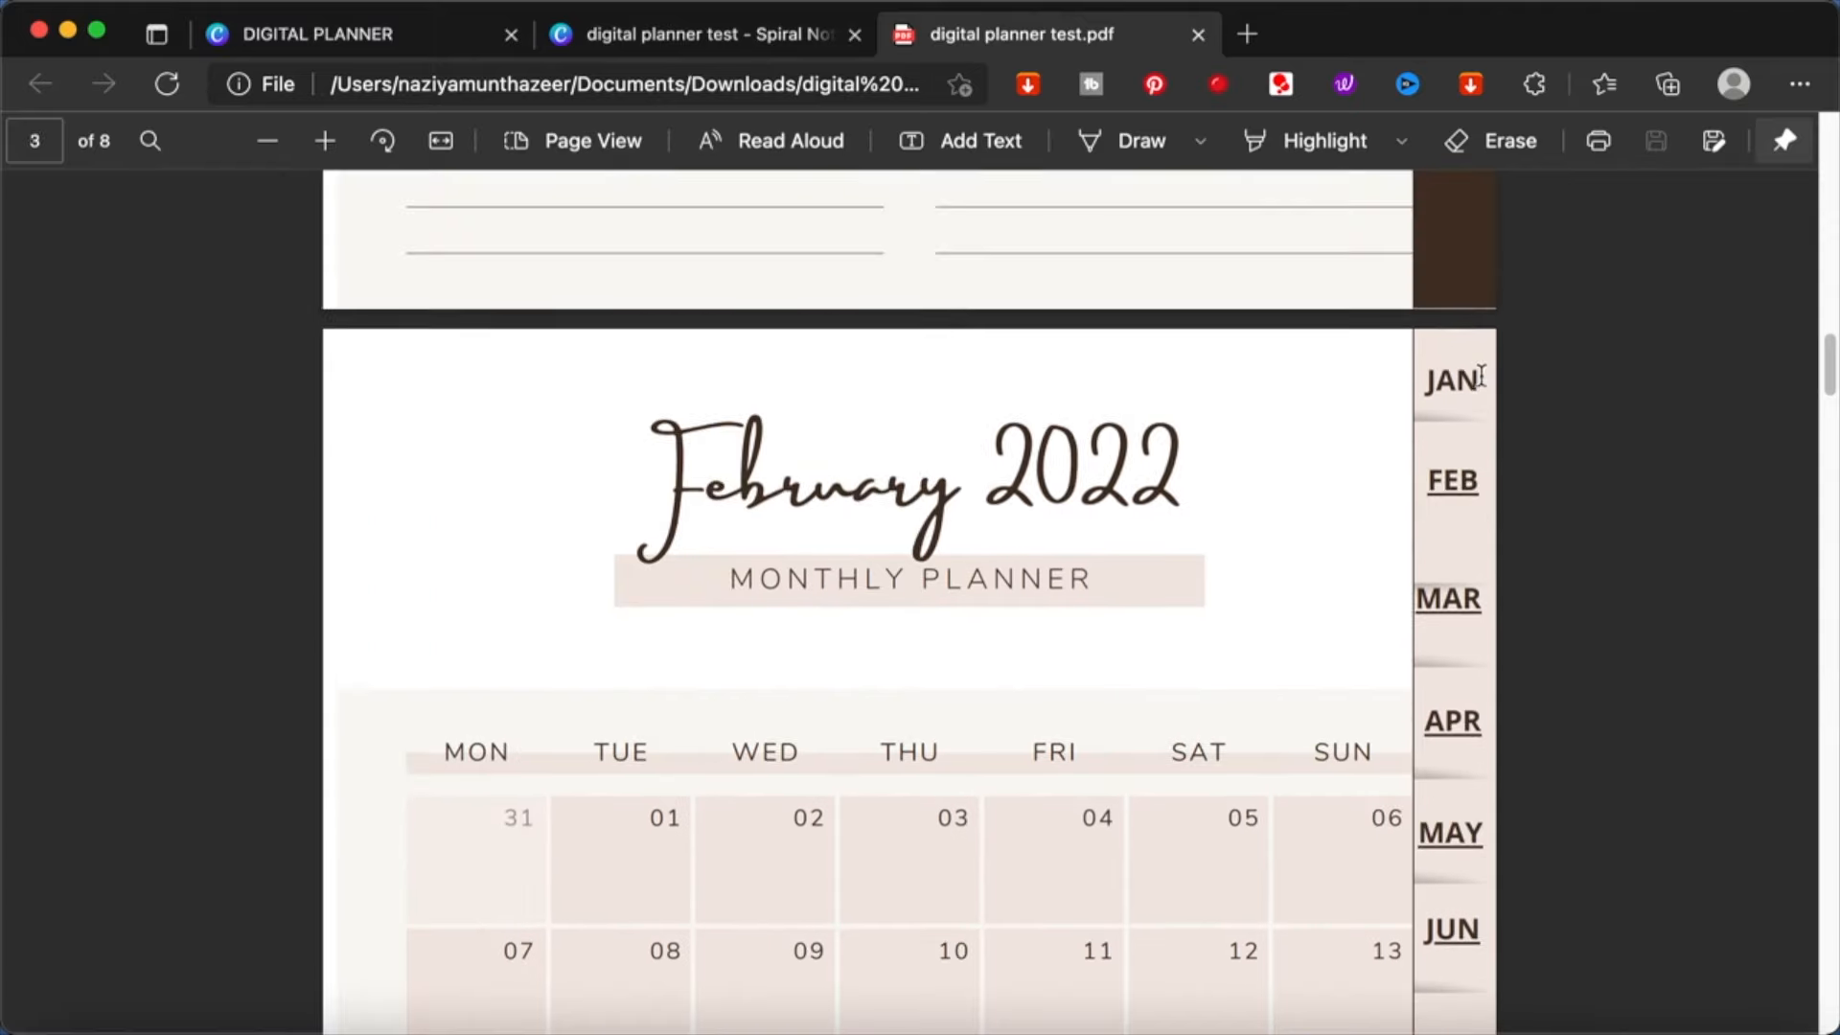
# - Add the text note "call home" to the 07 cell of the February calendar in the PDF
pyautogui.scroll(-5, 1505, 414)
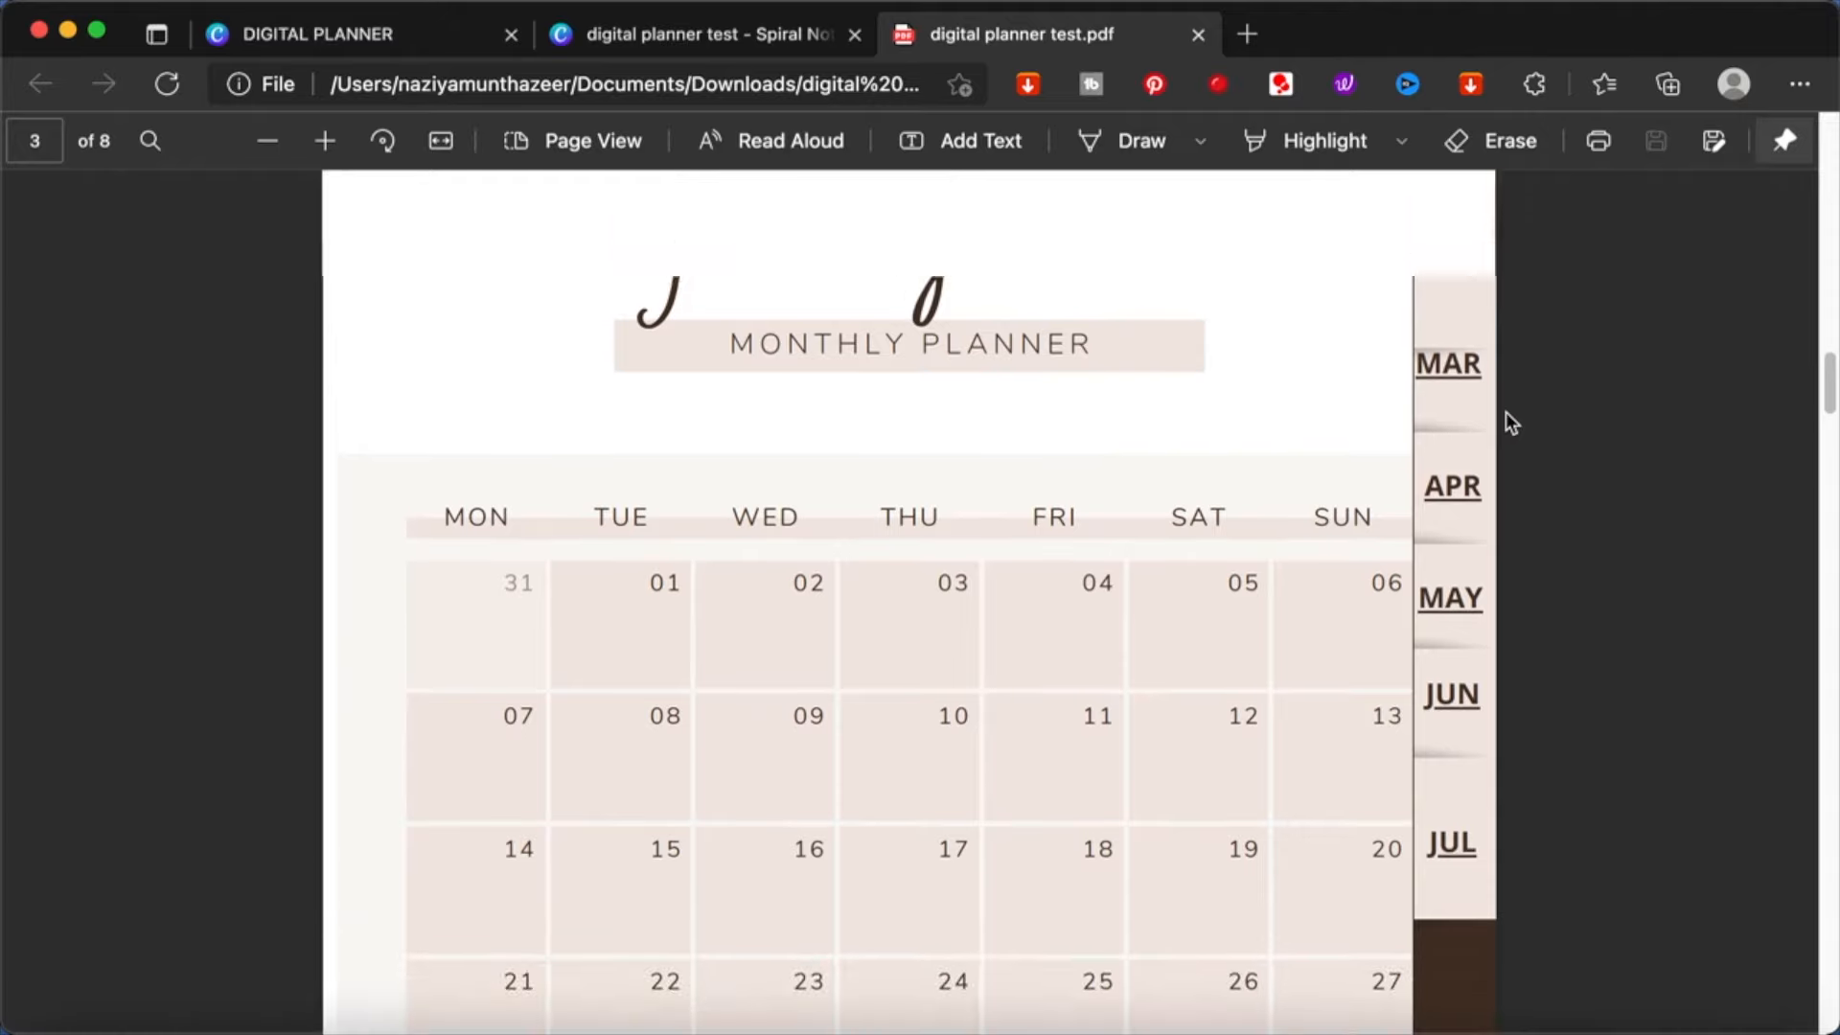
pyautogui.scroll(-6, 565, 746)
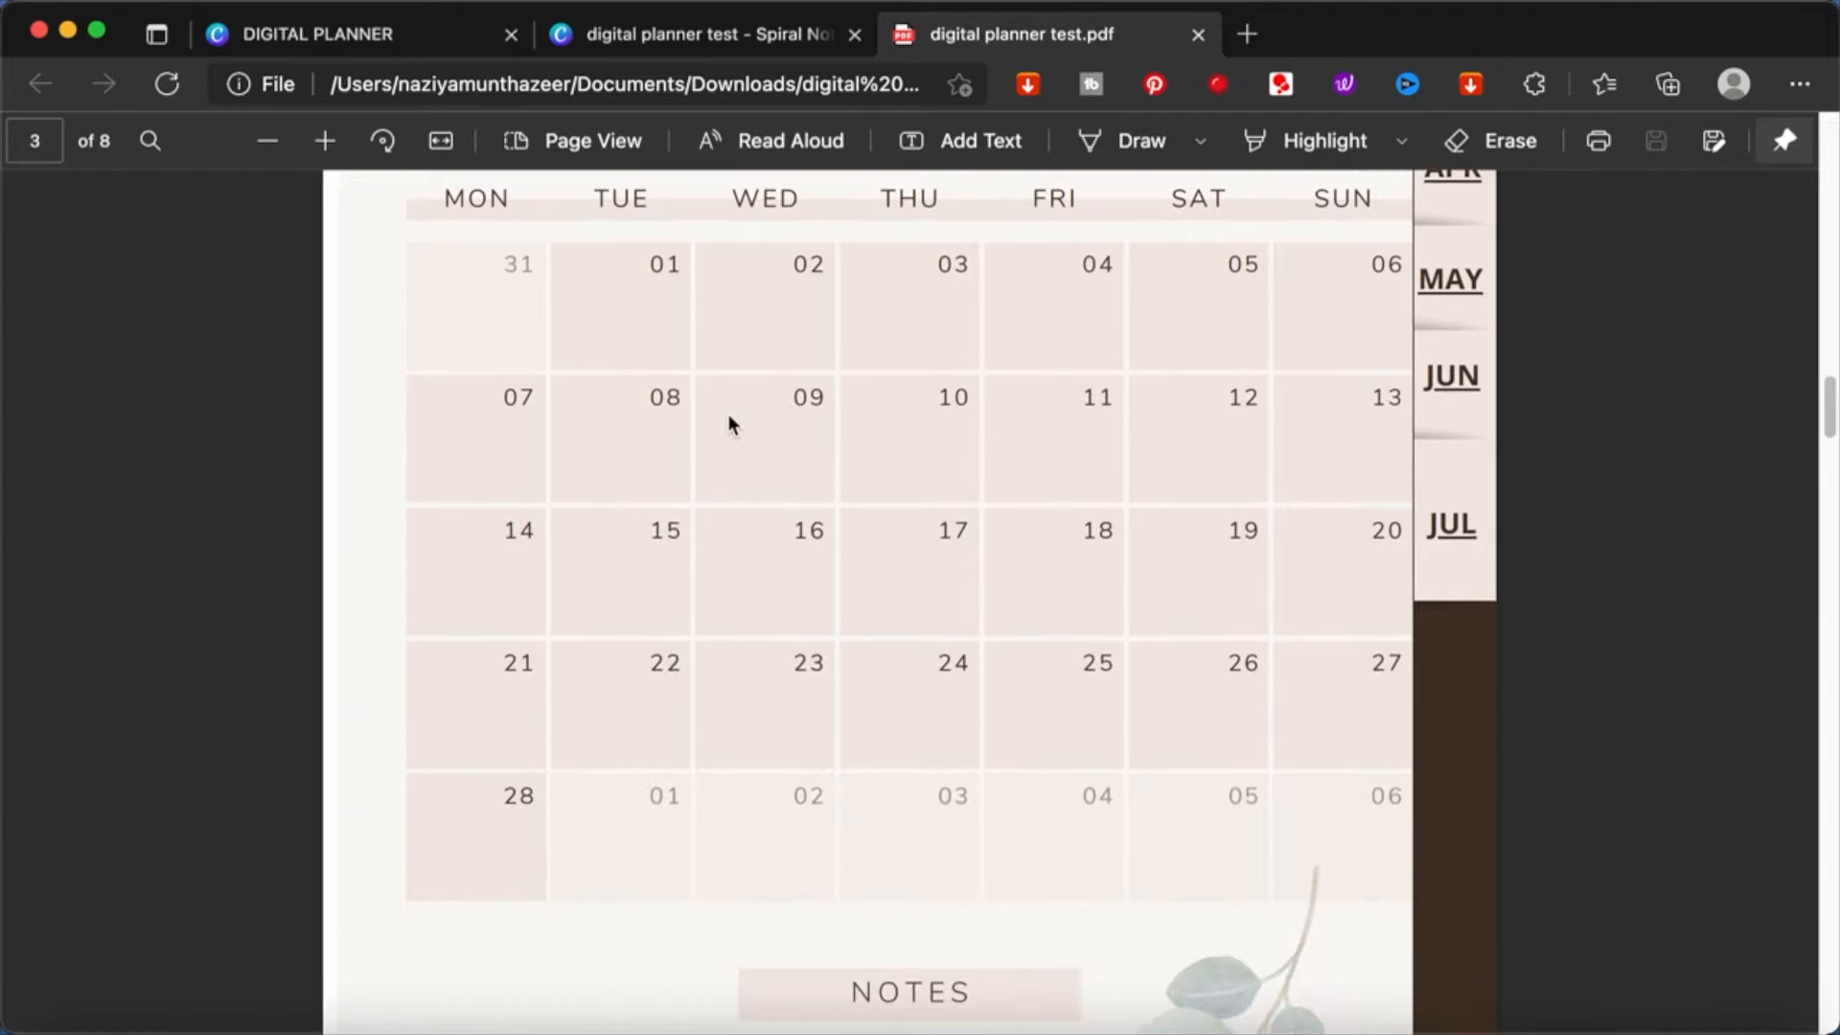
pyautogui.click(977, 144)
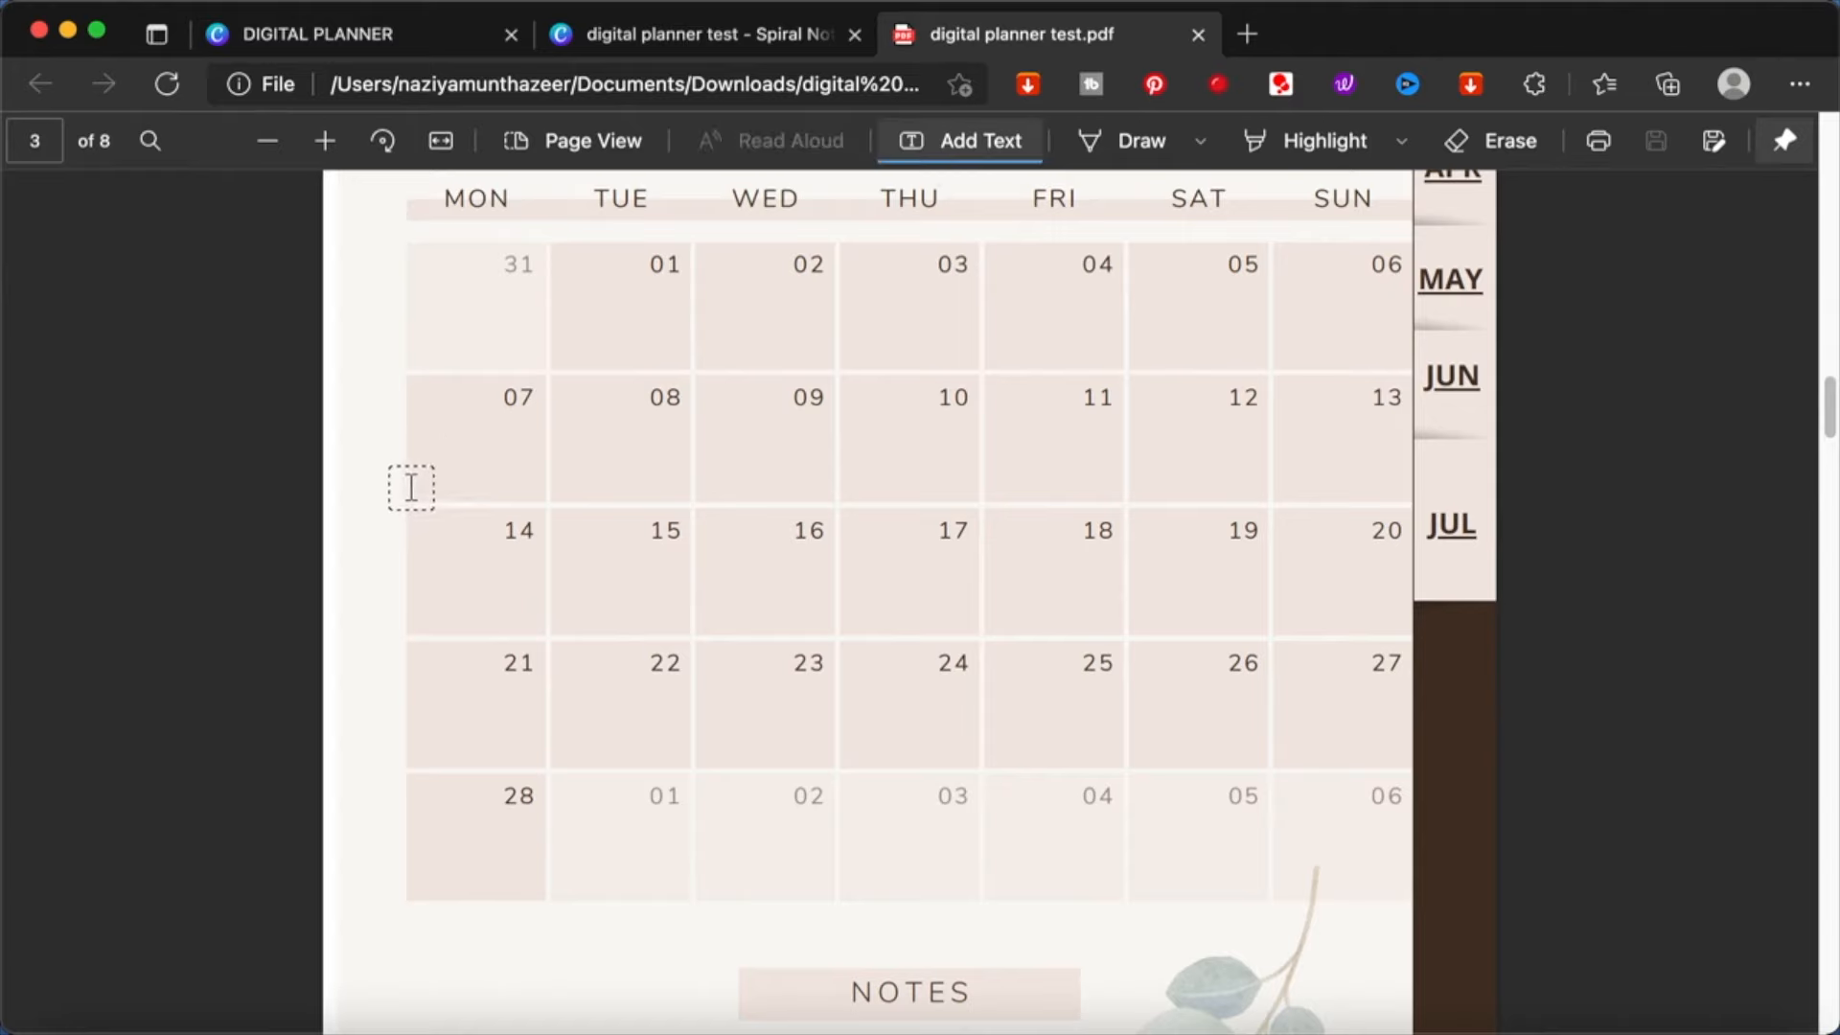
pyautogui.click(430, 426)
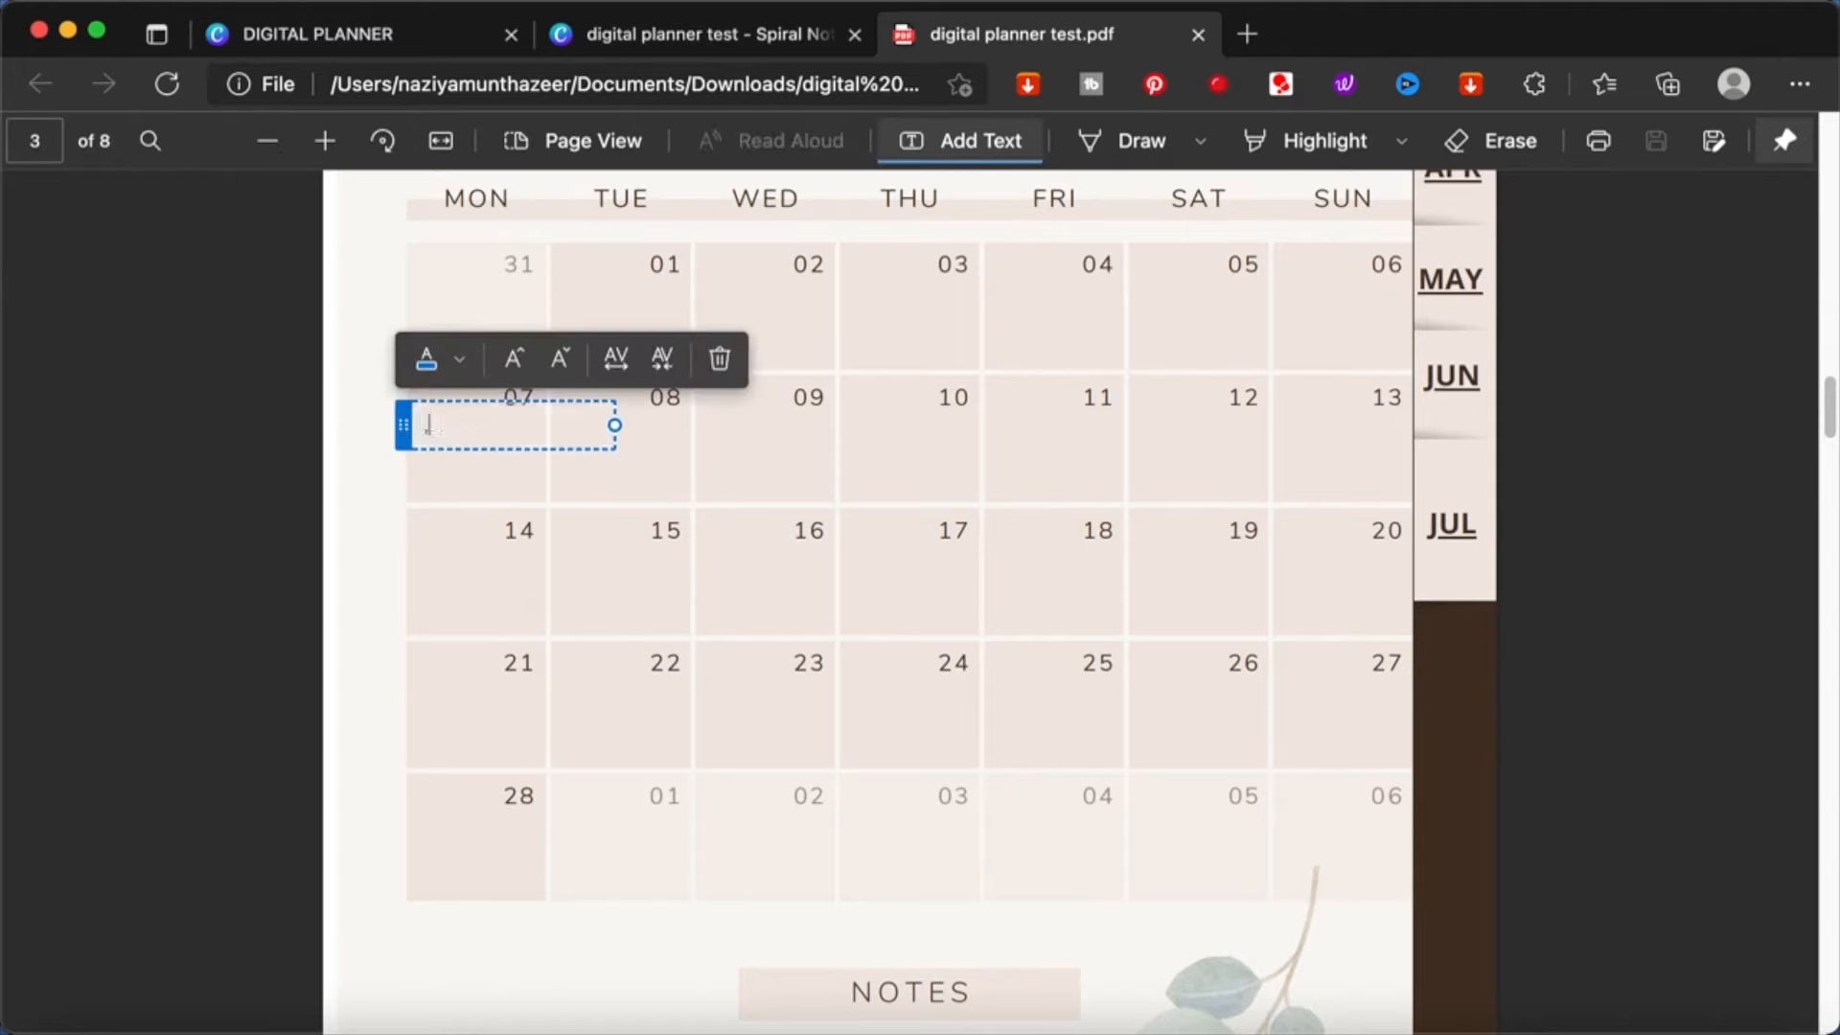
pyautogui.press('BackSpace')
pyautogui.press('BackSpace')
pyautogui.press('BackSpace')
pyautogui.press('BackSpace')
pyautogui.press('BackSpace')
pyautogui.press('BackSpace')
pyautogui.press('BackSpace')
pyautogui.press('BackSpace')
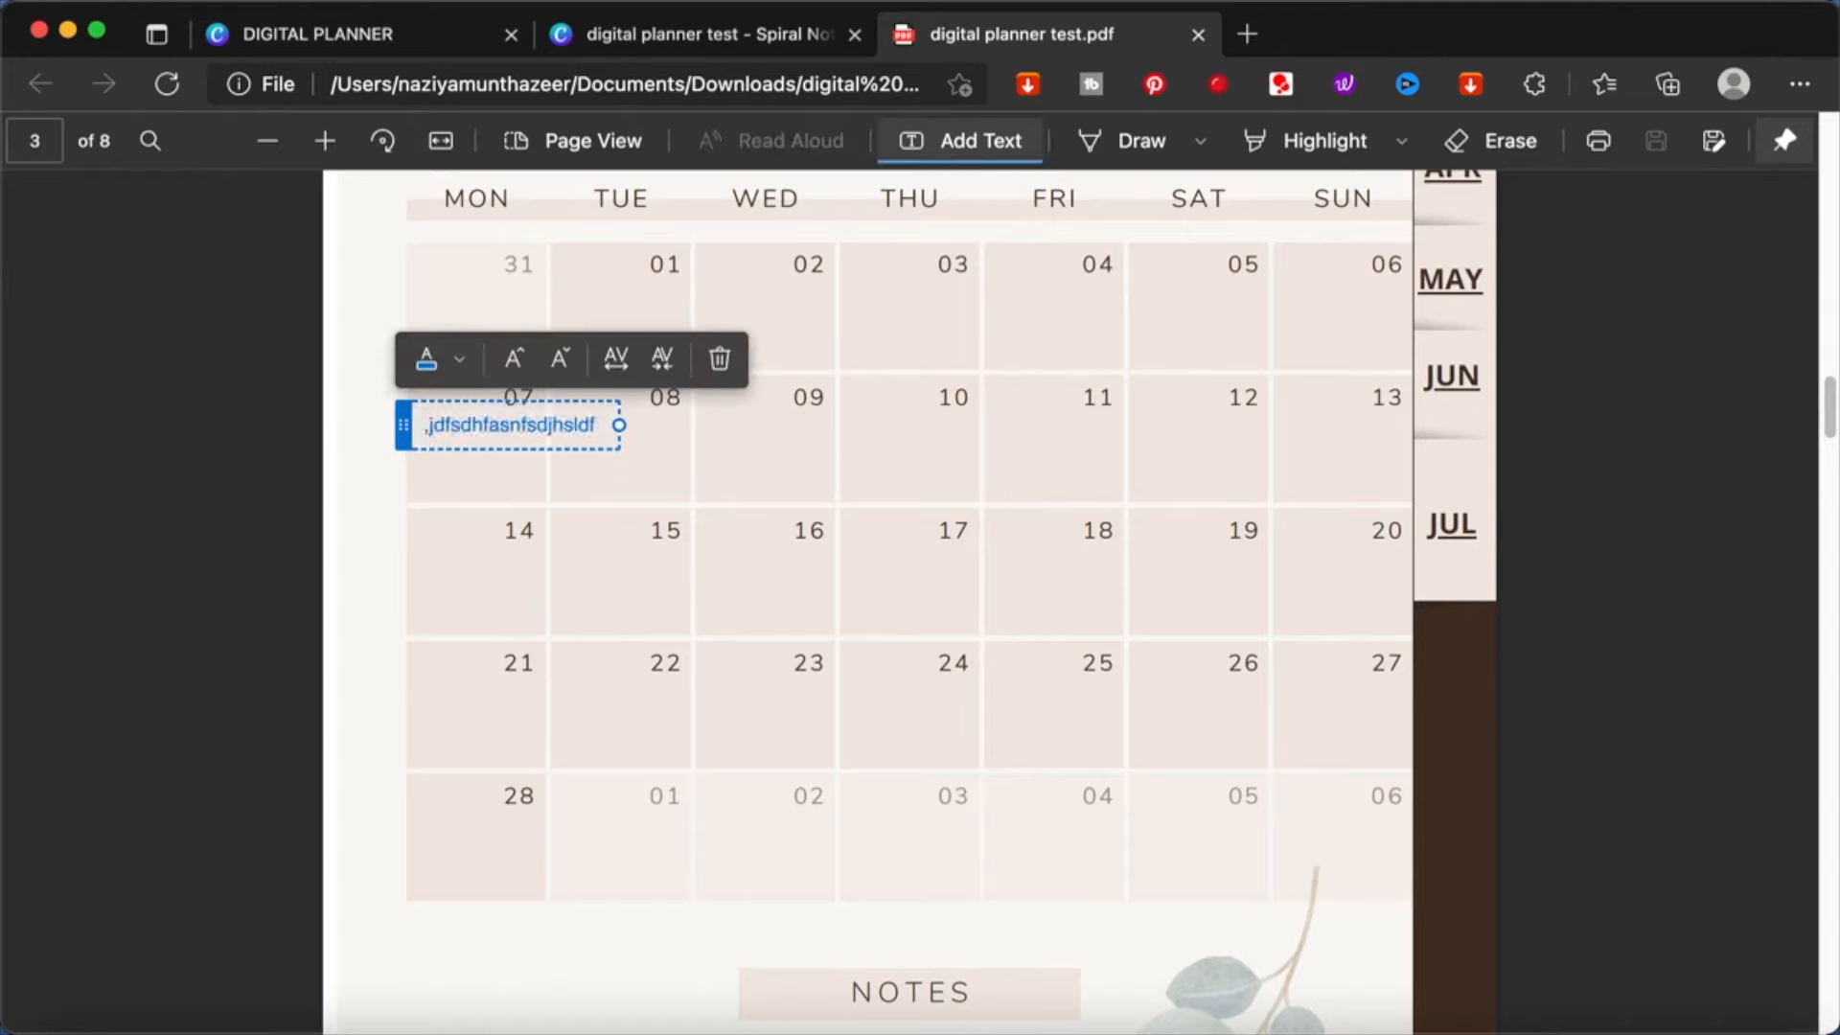
pyautogui.press('BackSpace')
pyautogui.write('d')
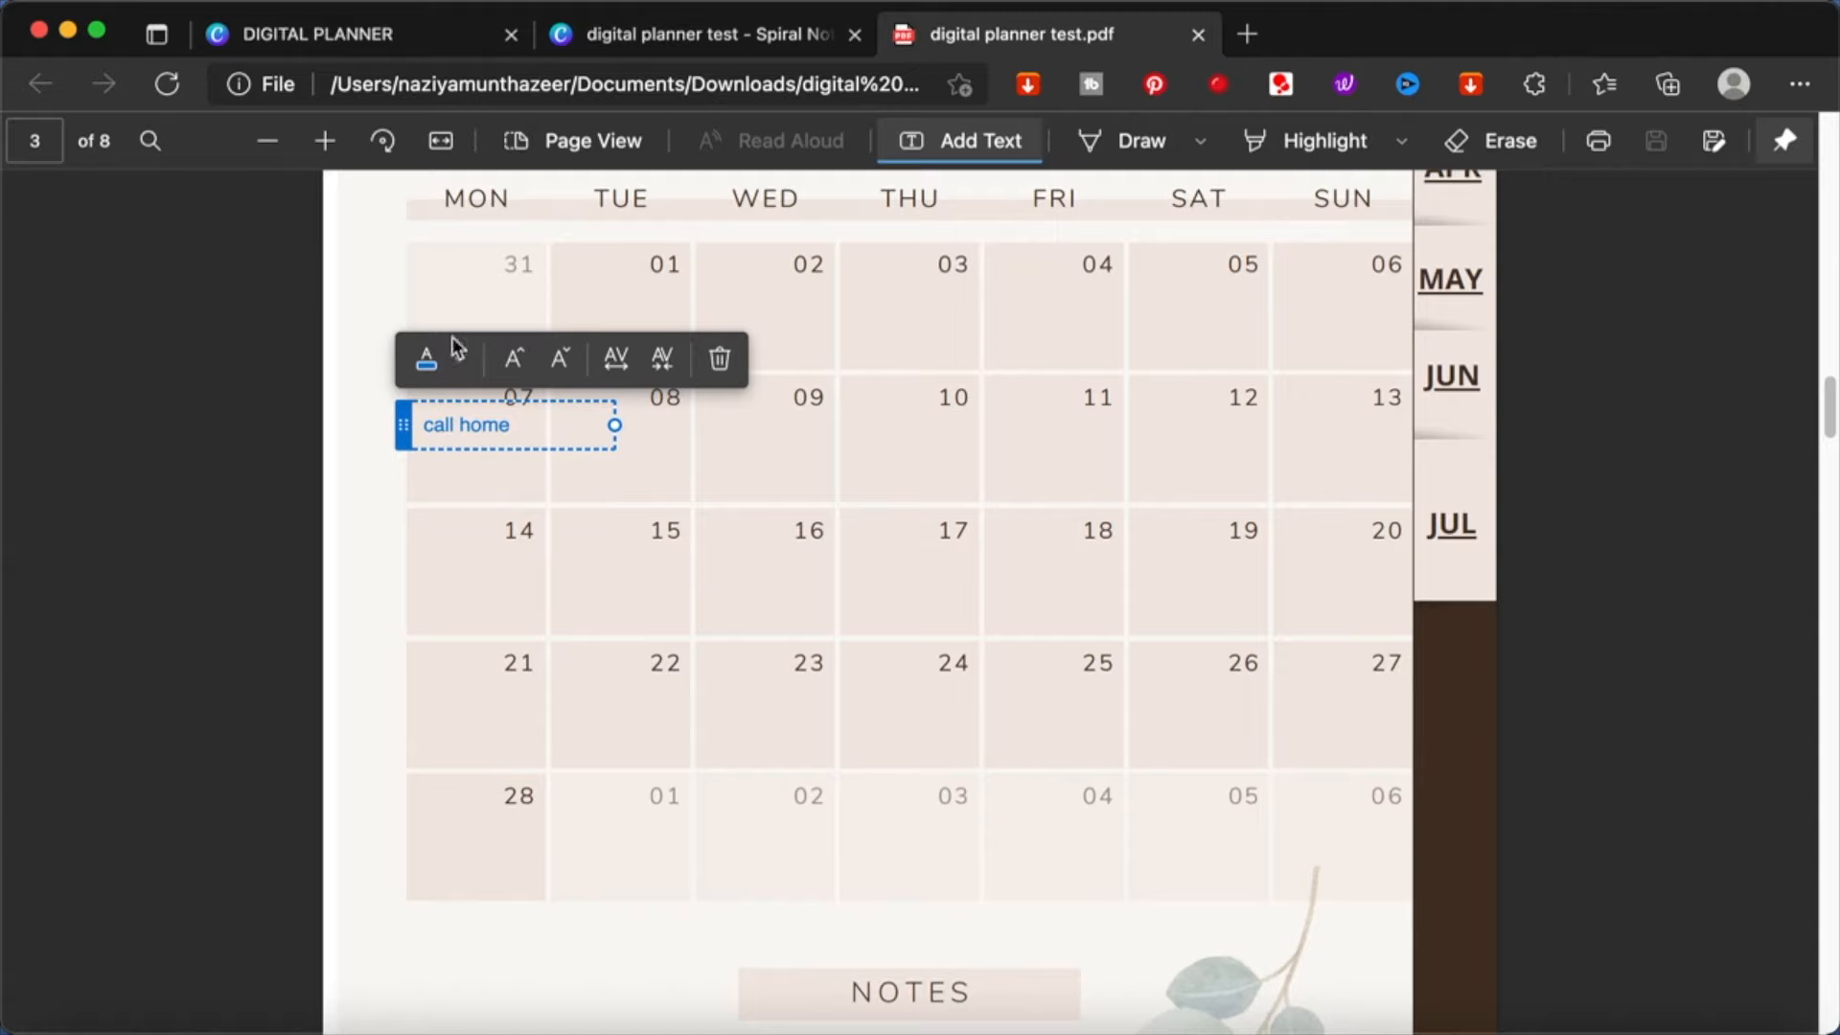
pyautogui.click(383, 265)
# - Add a text note in the February 18 cell reading "meet" followed by the person's name
pyautogui.scroll(3, 941, 547)
pyautogui.scroll(-3, 941, 544)
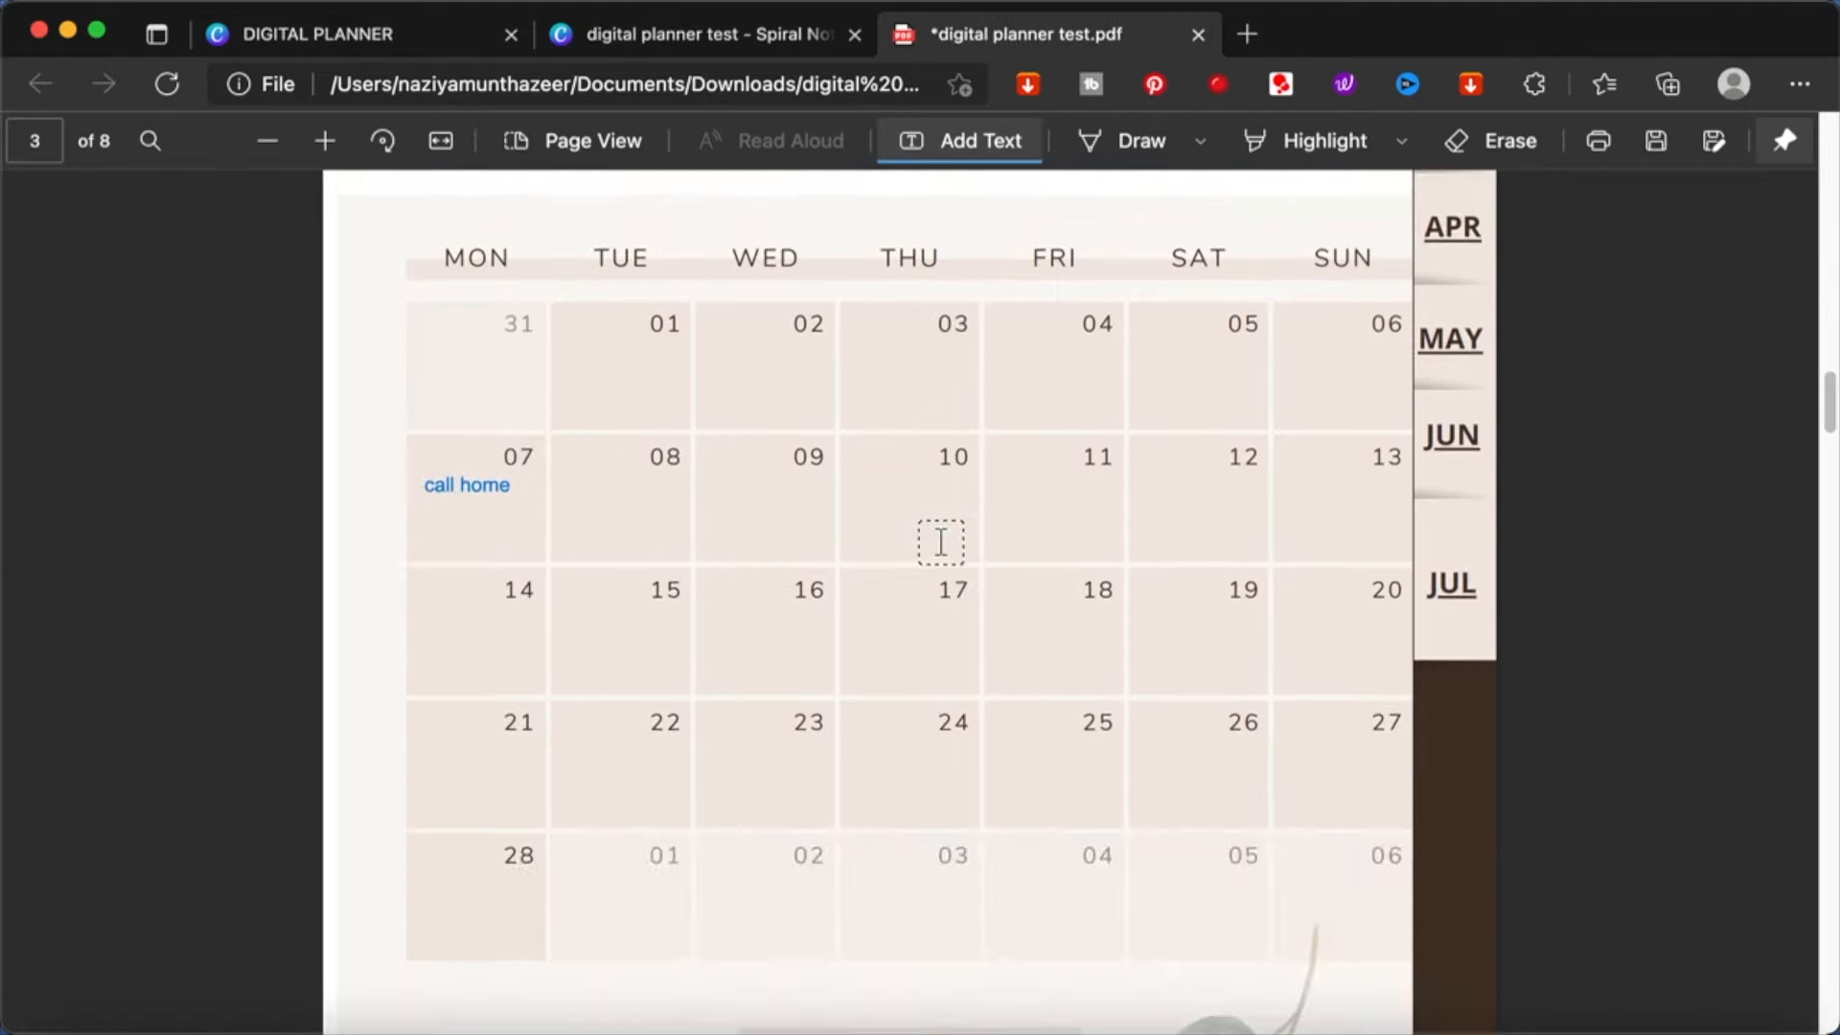
pyautogui.click(1031, 620)
pyautogui.write('me')
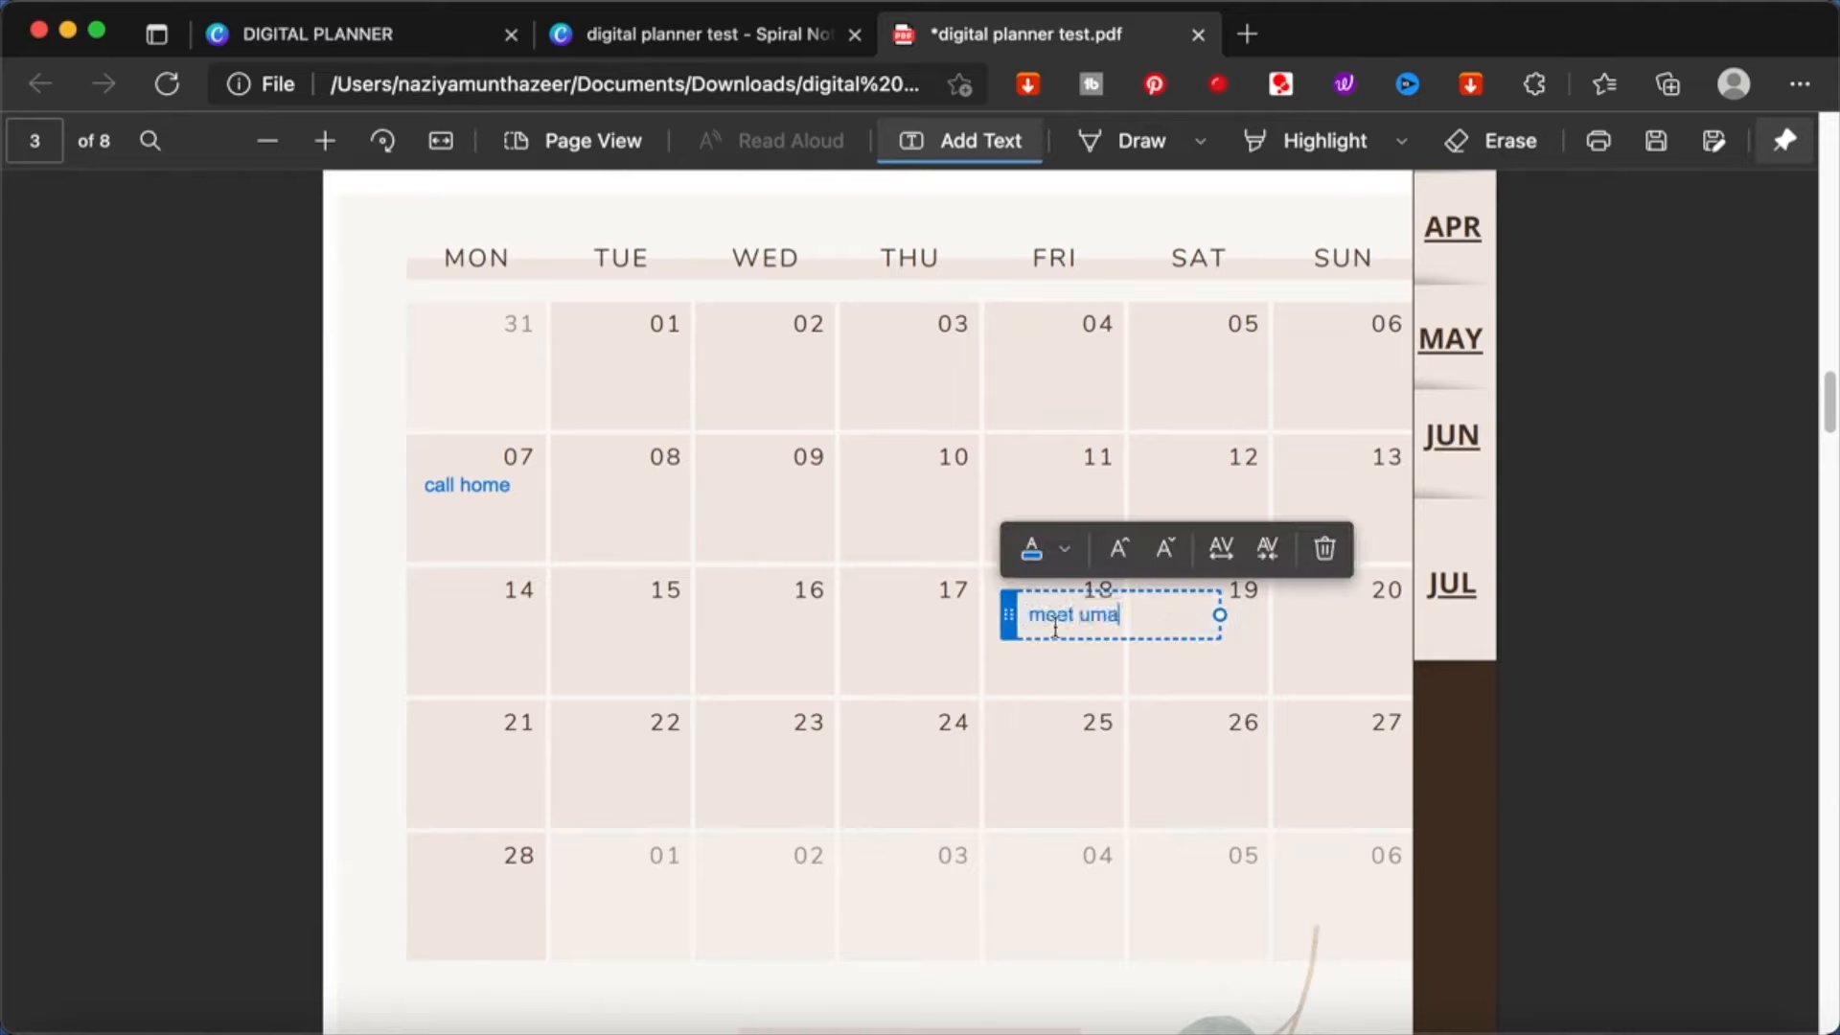
pyautogui.write('et uma')
pyautogui.press('Return')
pyautogui.press('BackSpace')
pyautogui.click(1323, 759)
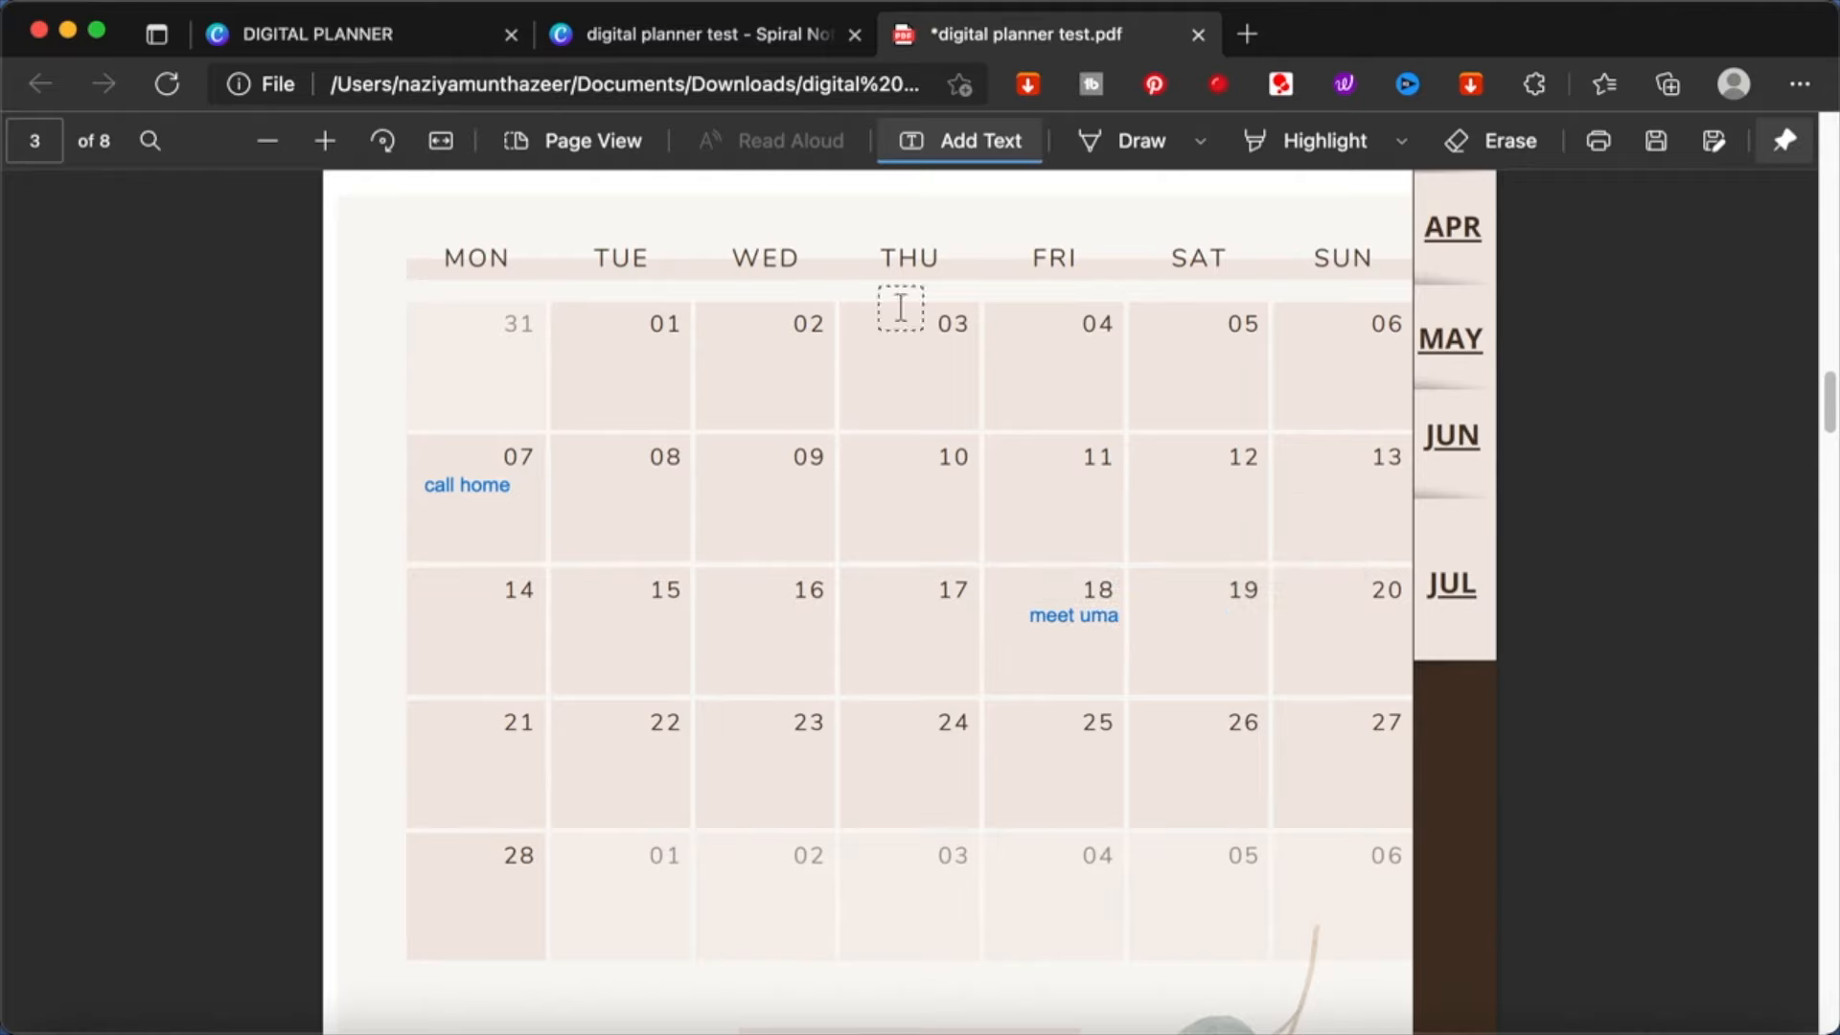
pyautogui.scroll(10, 1314, 518)
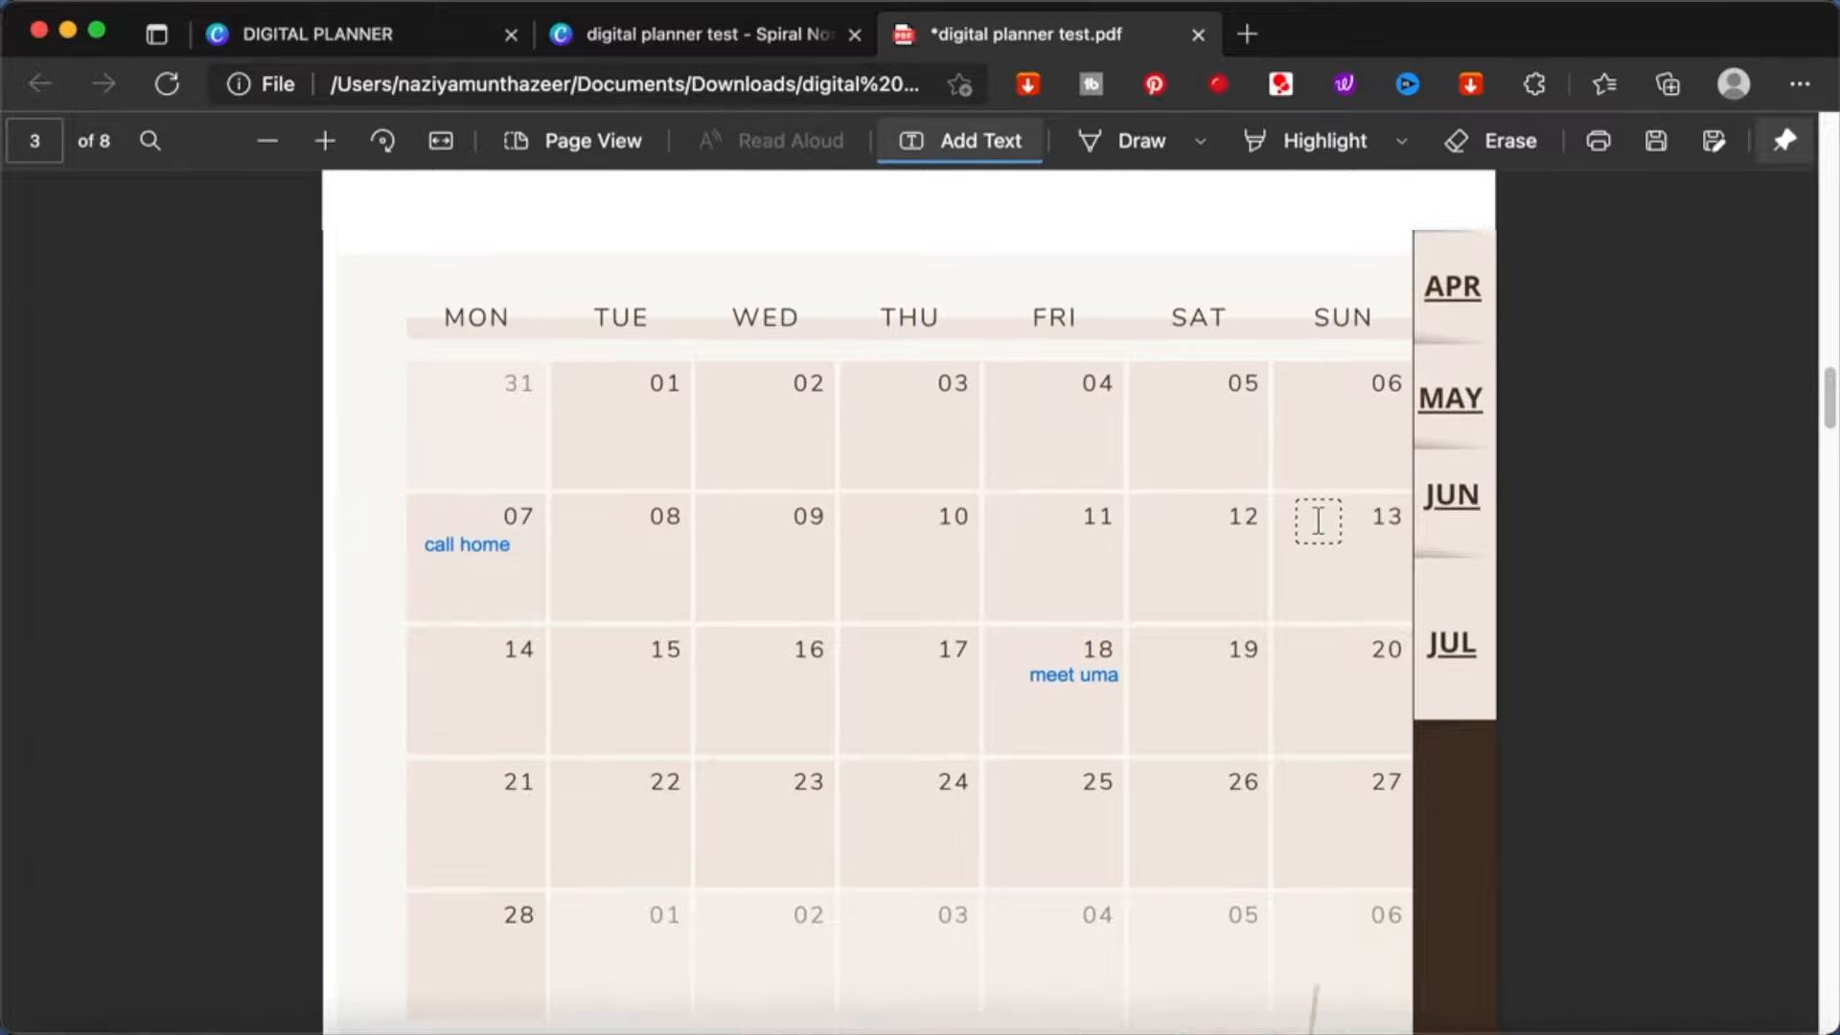
pyautogui.scroll(-2, 1318, 521)
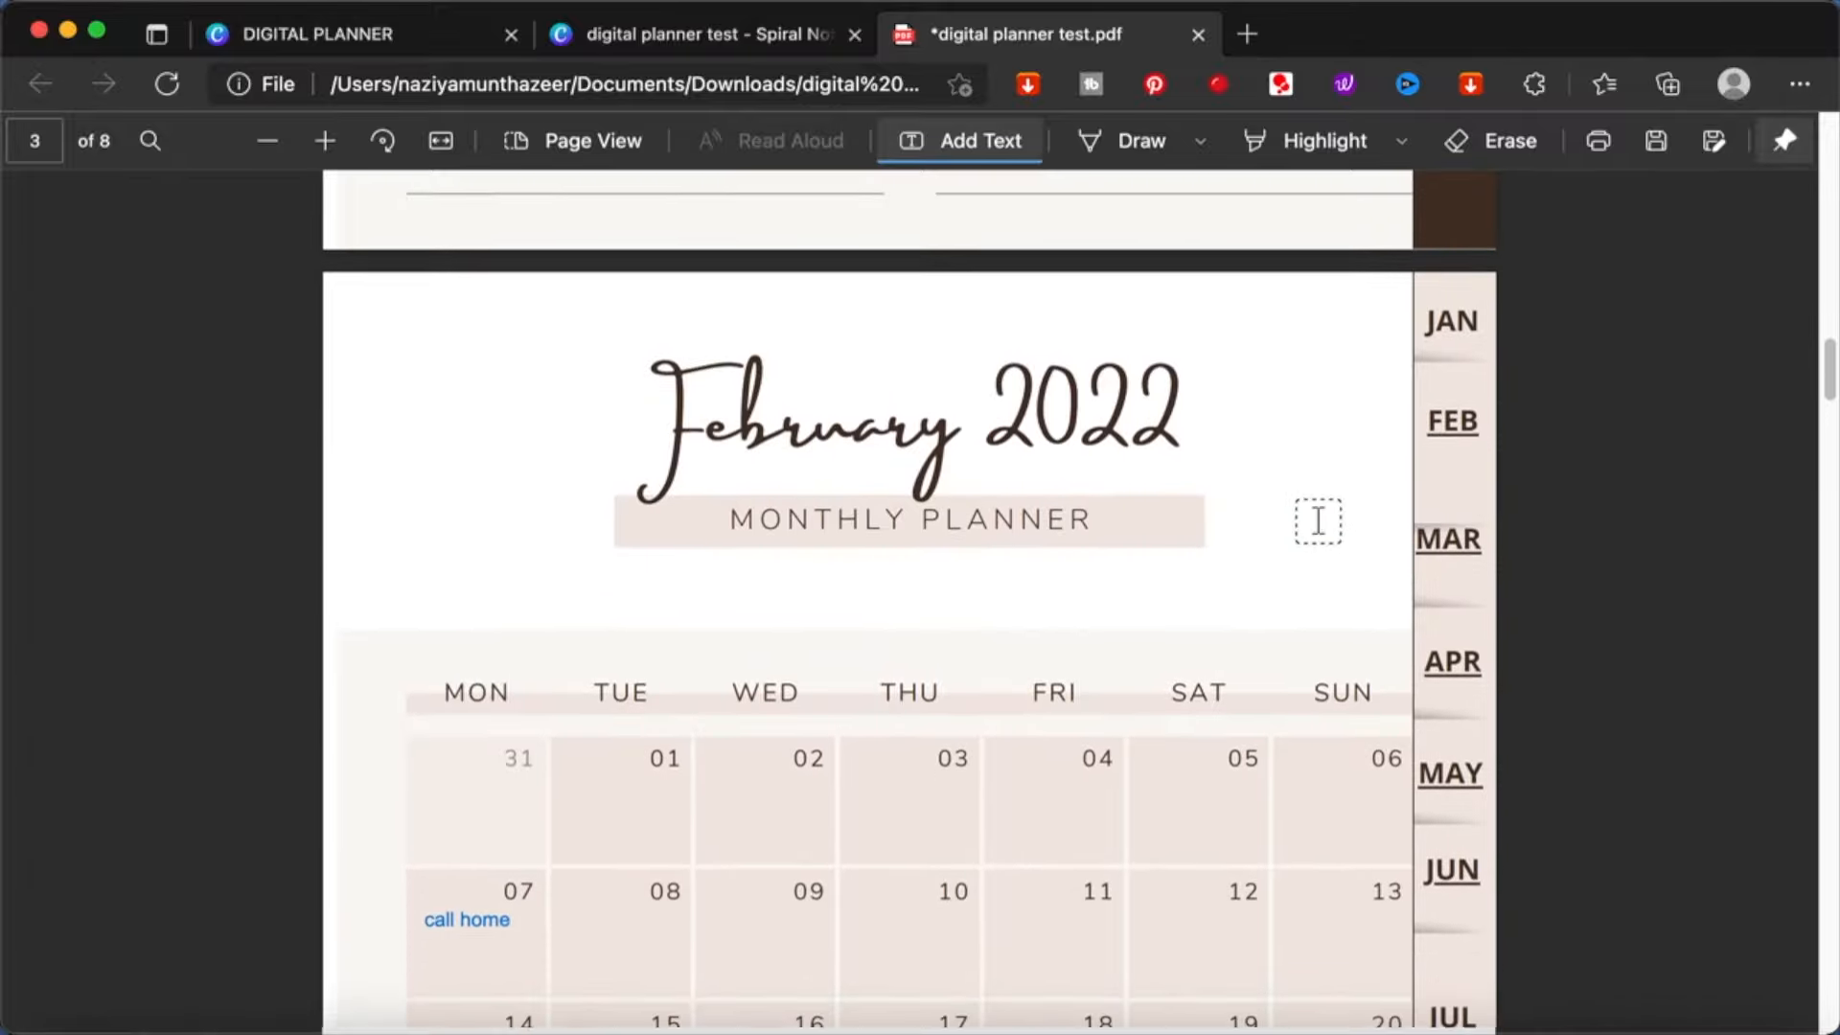